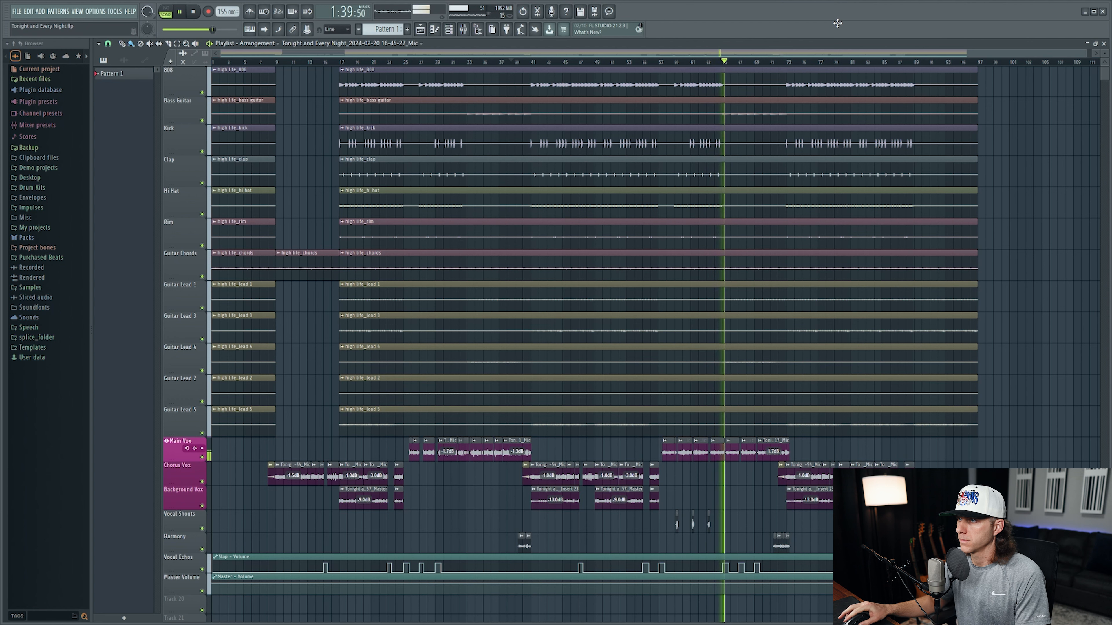
# Step: Stop playback, show the mixer, and solo the Kick track
pyautogui.press('space')
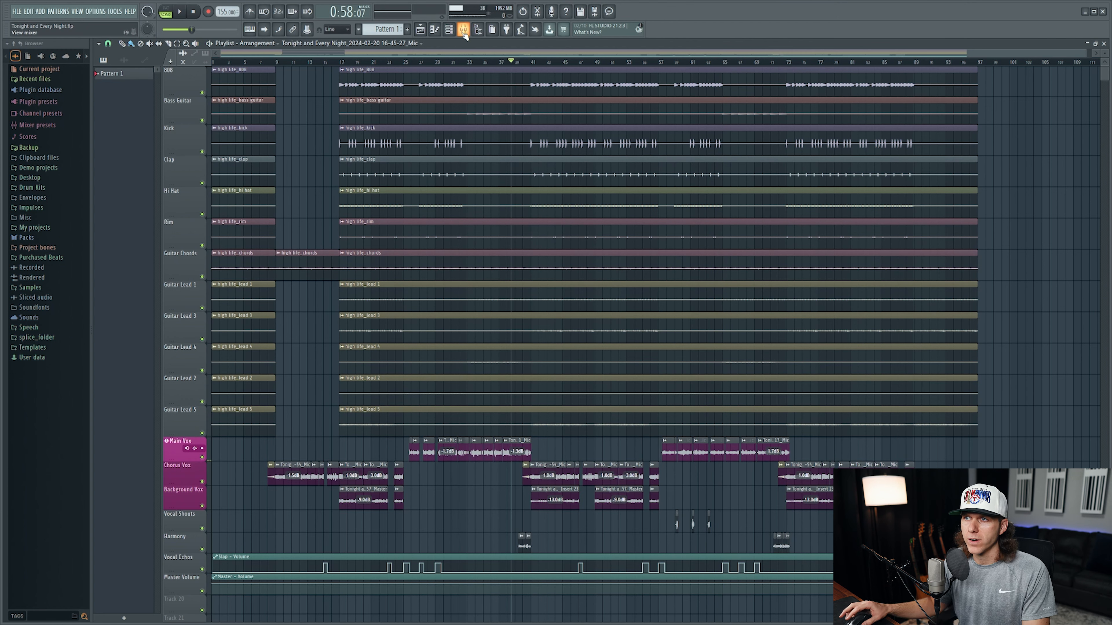
pyautogui.click(464, 32)
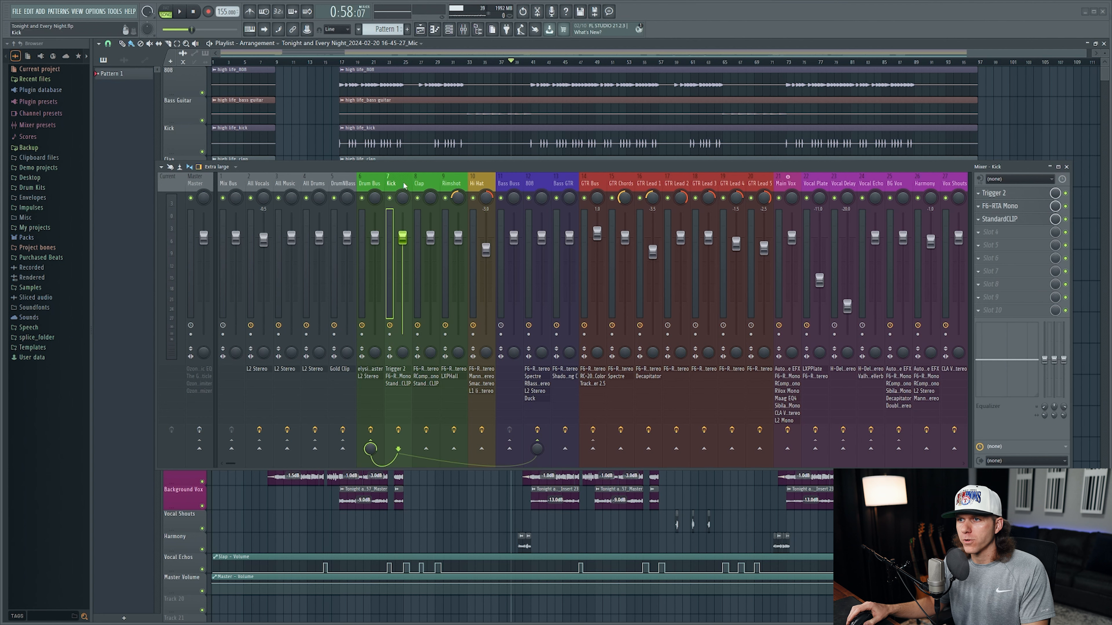
pyautogui.rightClick(391, 198)
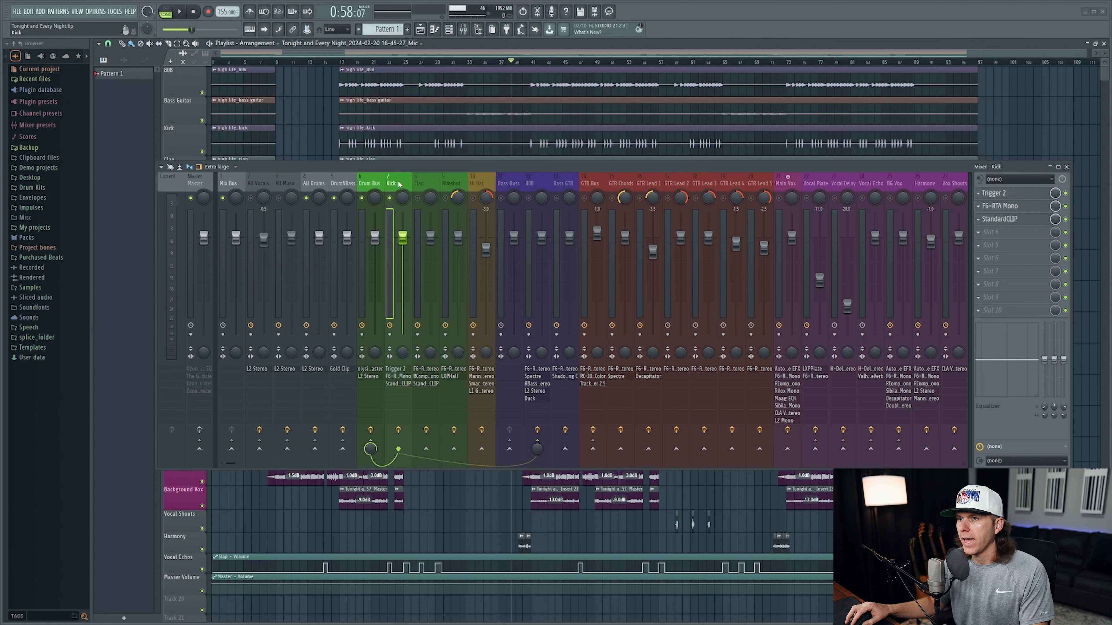
# Step: Bypass StandardCLIP, F6-RTA Mono and Trigger 2 on the Kick track
pyautogui.click(1065, 219)
pyautogui.click(1066, 206)
pyautogui.click(1065, 193)
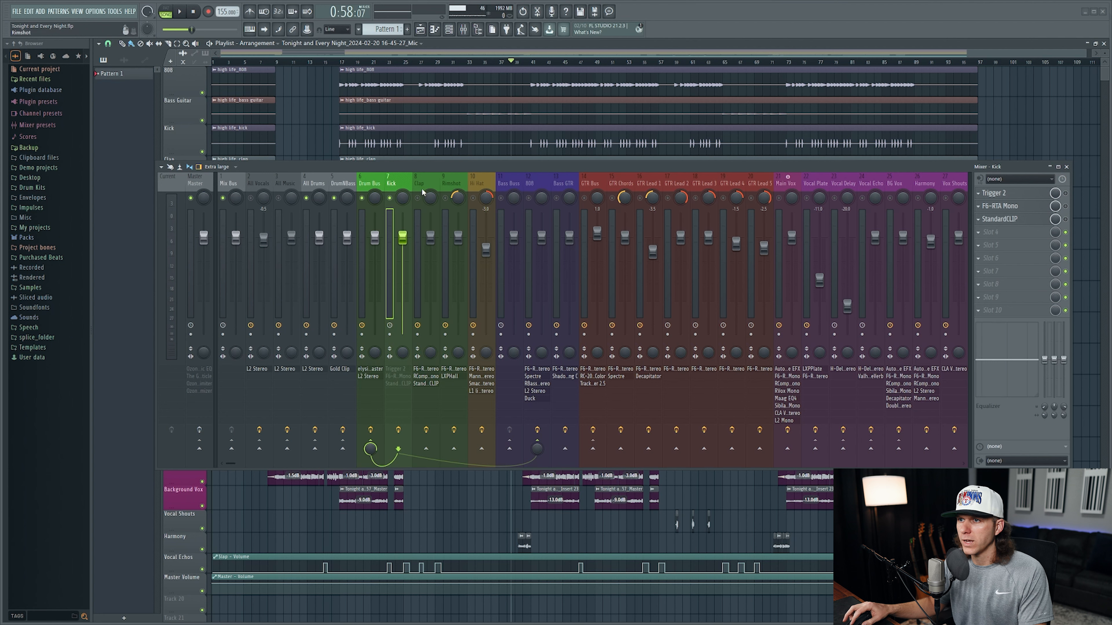
# Step: Play the unprocessed kick from just before the second kick clip starts, listening to its raw sound
pyautogui.click(337, 62)
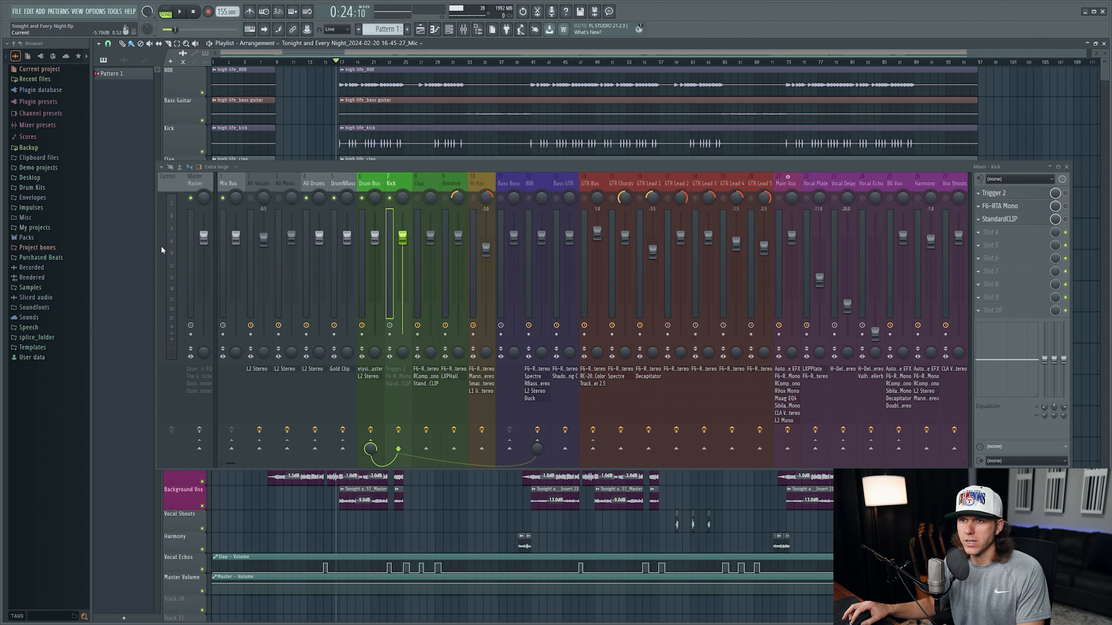
pyautogui.press('space')
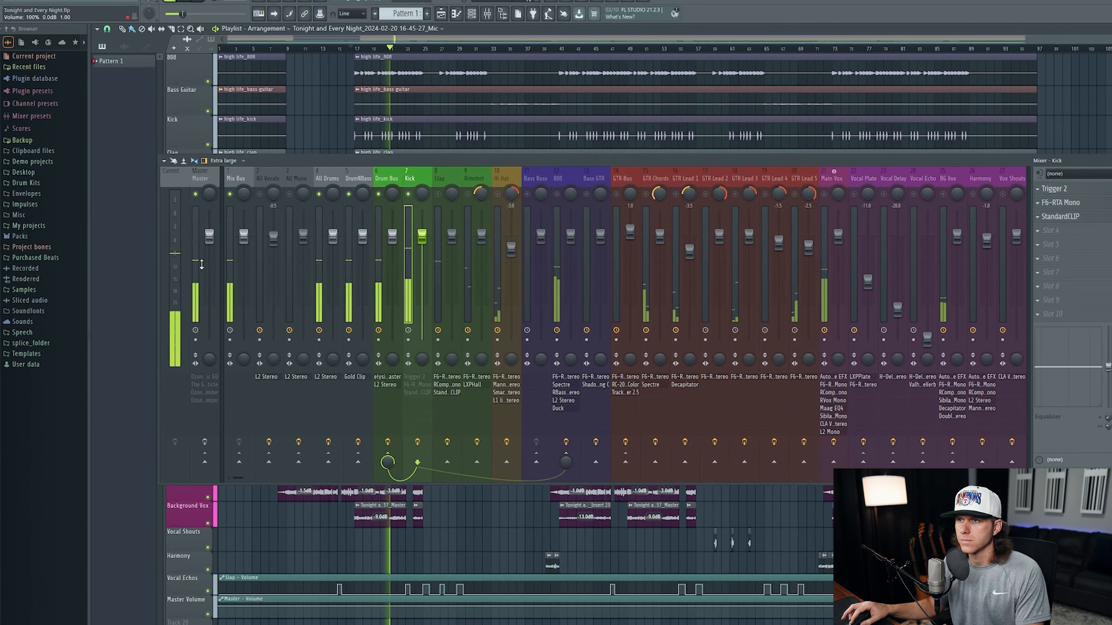
pyautogui.press('space')
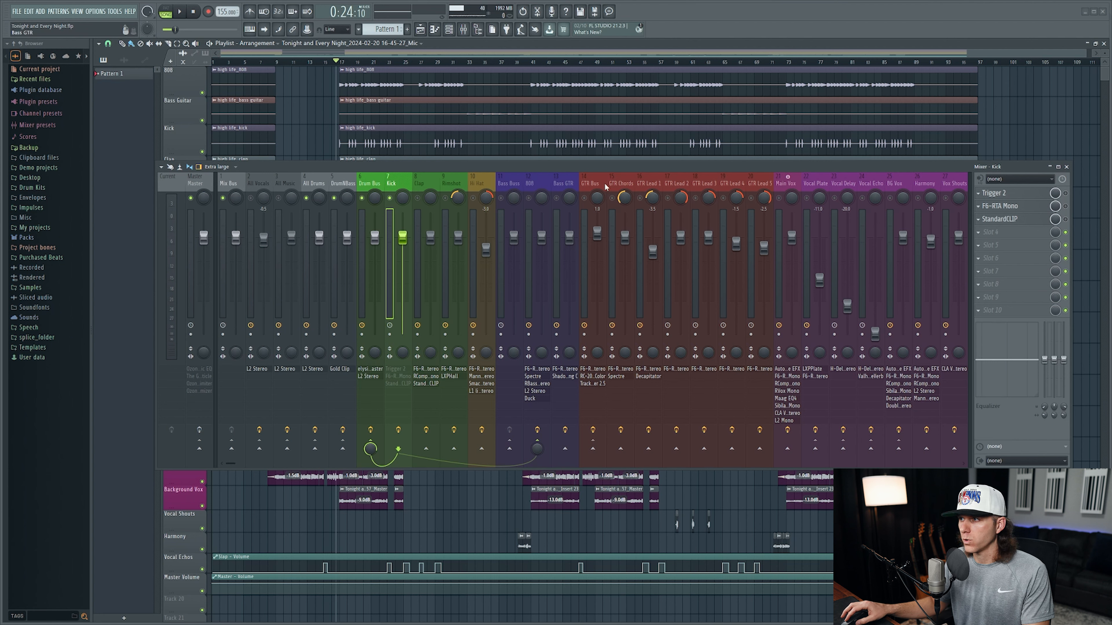
# Step: Enable Trigger 2 on the Kick track, view its settings, and play the section with the triggered sample
pyautogui.click(1024, 196)
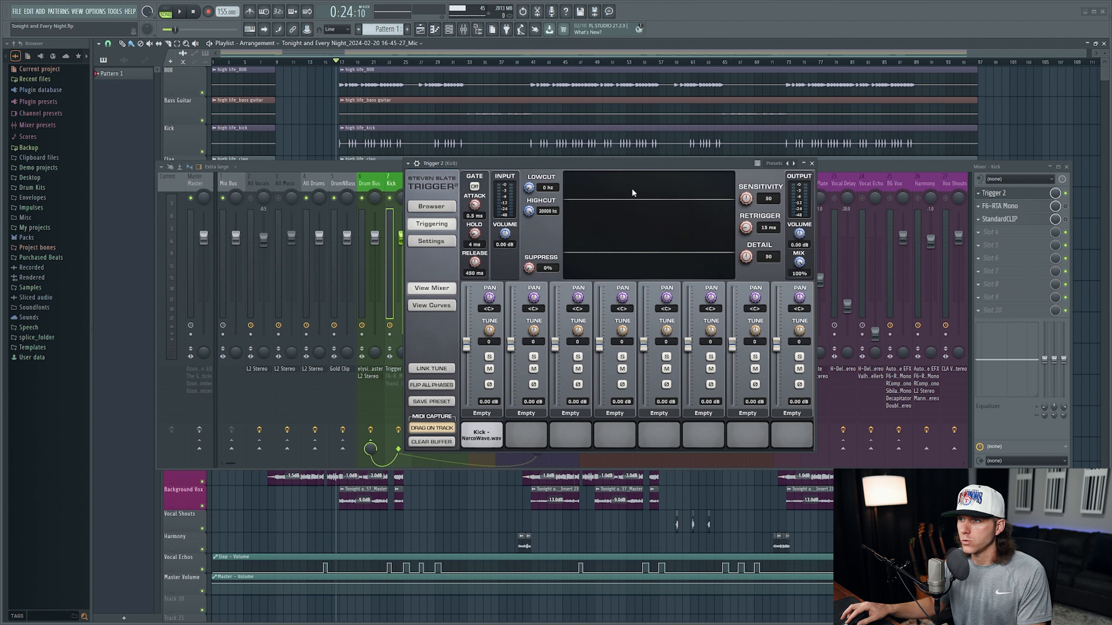
pyautogui.press('space')
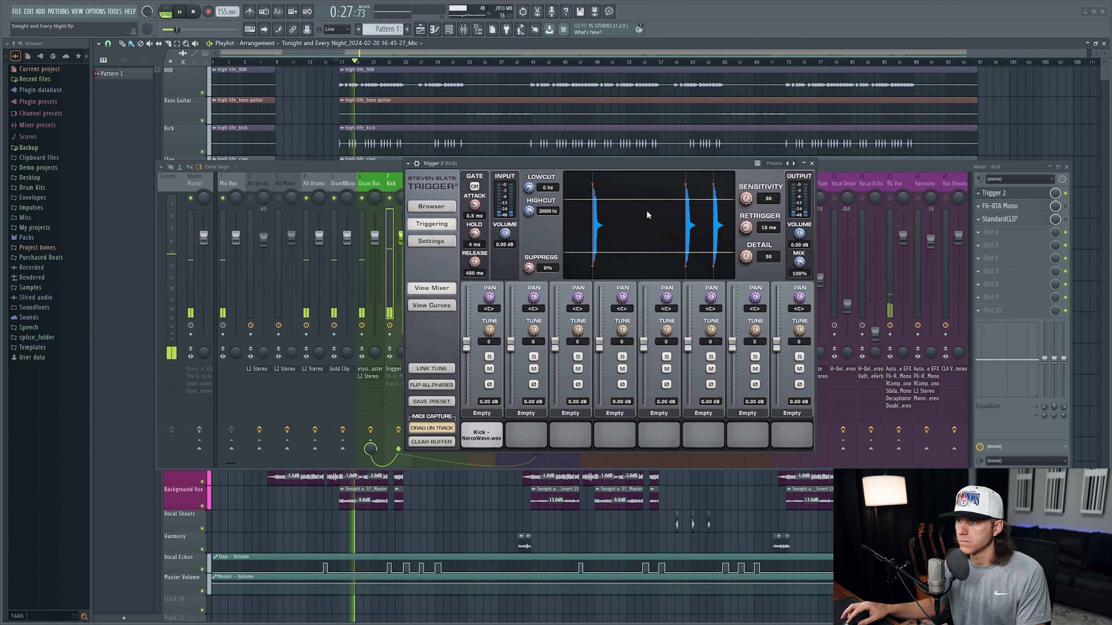
pyautogui.press('space')
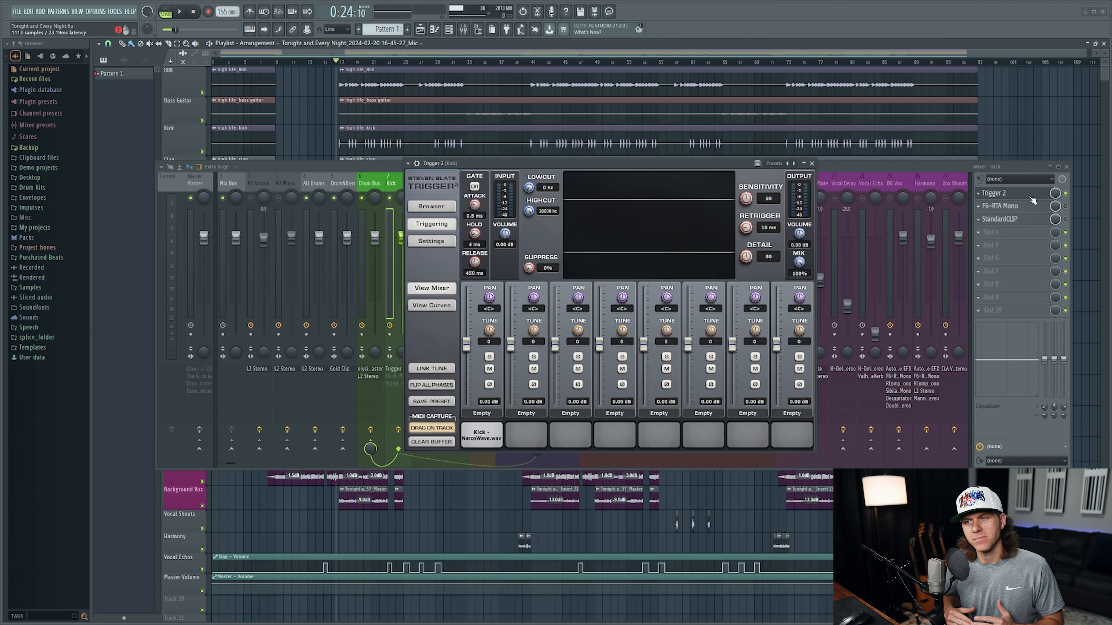
pyautogui.click(1031, 197)
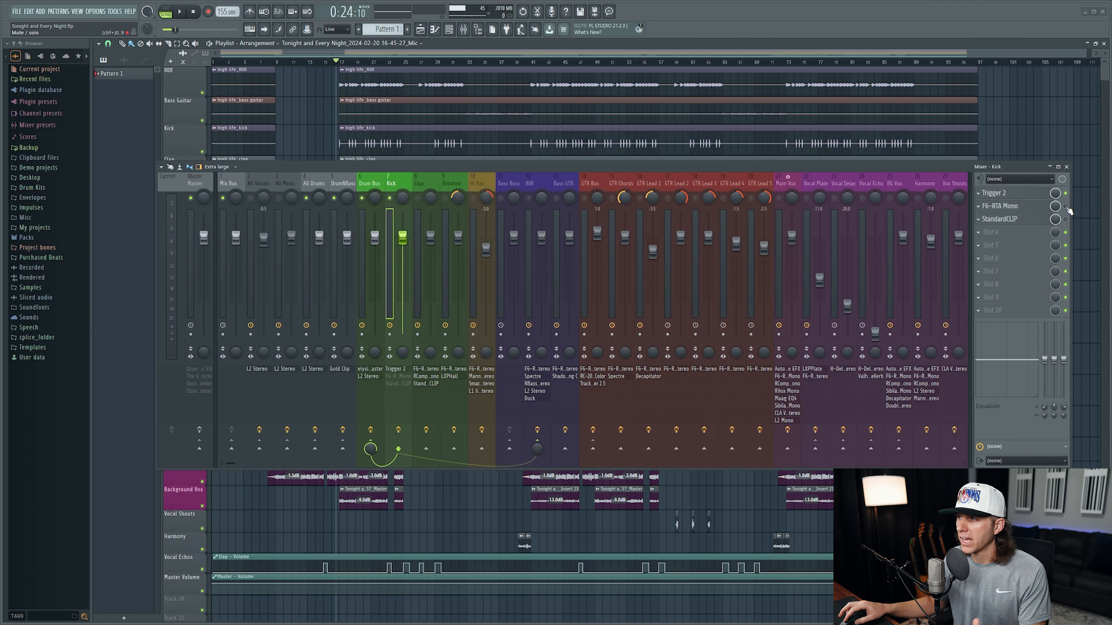
# Step: Open the Kick track's F6-RTA Mono equalizer and examine the settings of bands 2 and 3
pyautogui.click(1026, 210)
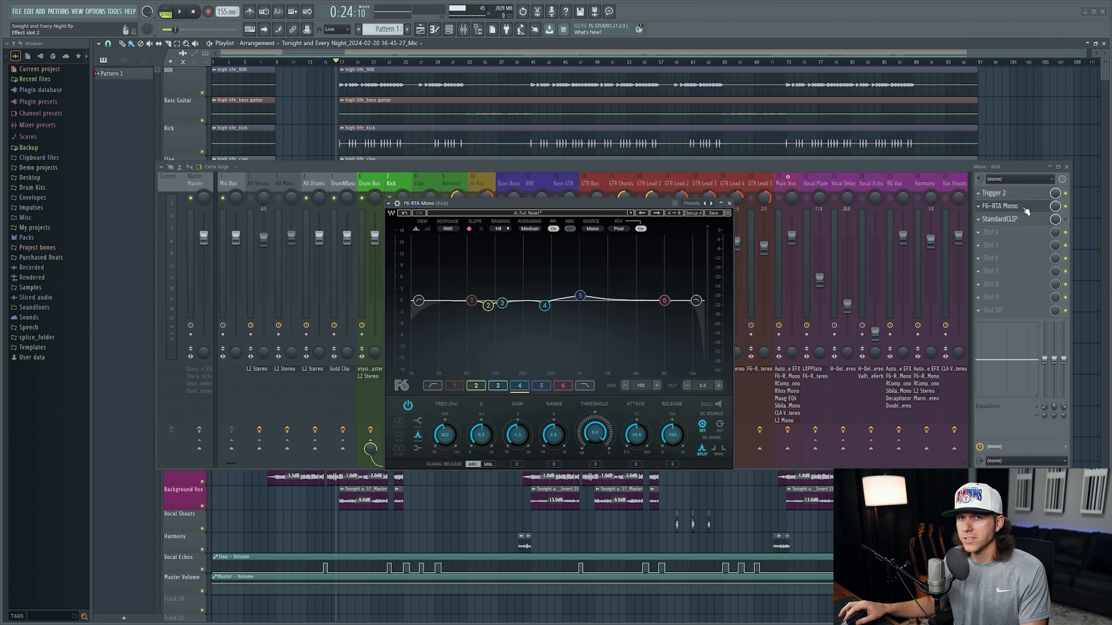
pyautogui.click(489, 306)
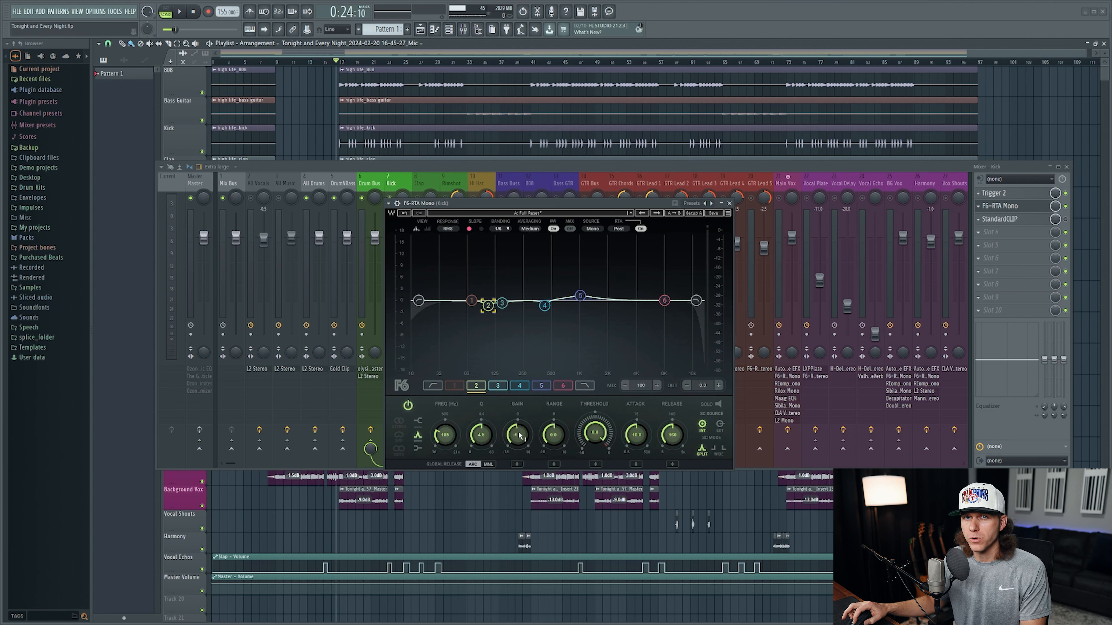
pyautogui.click(502, 303)
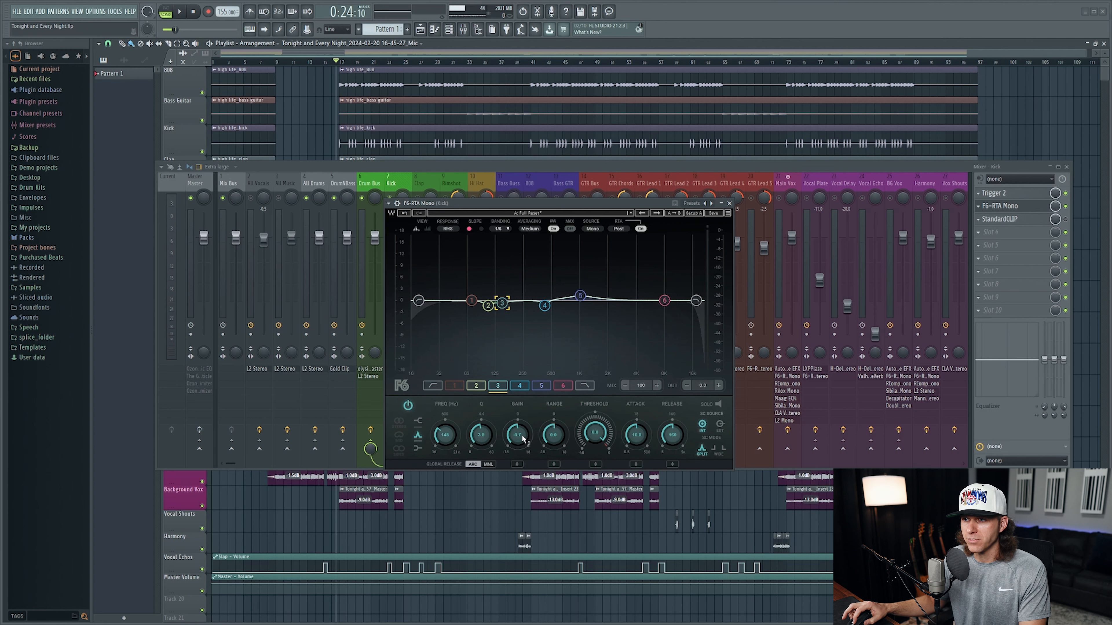
# Step: Audition band 4's gain on the kick equalizer during playback, boosting to 9.2 dB and cutting below 0 dB, and select band 5
pyautogui.click(544, 305)
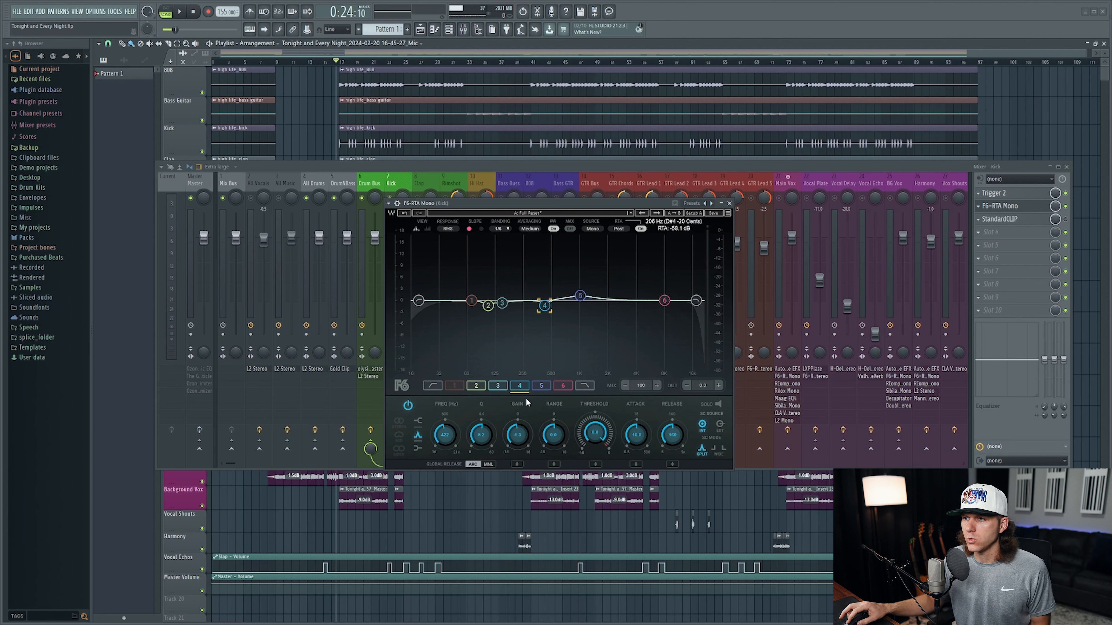
pyautogui.moveTo(518, 435); pyautogui.dragTo(518, 425)
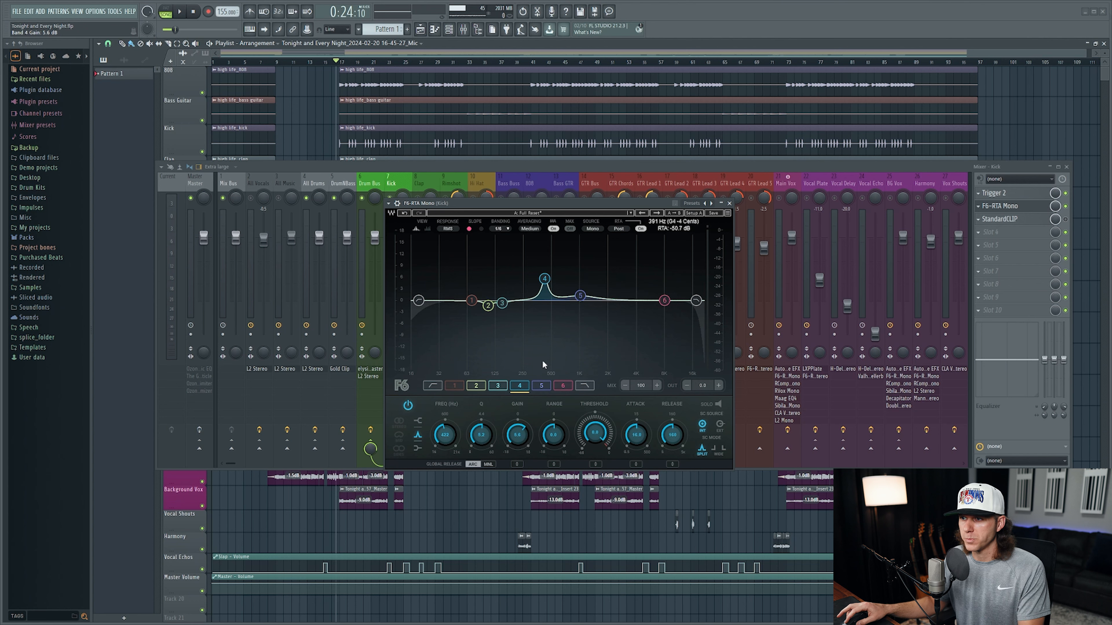
pyautogui.press('space')
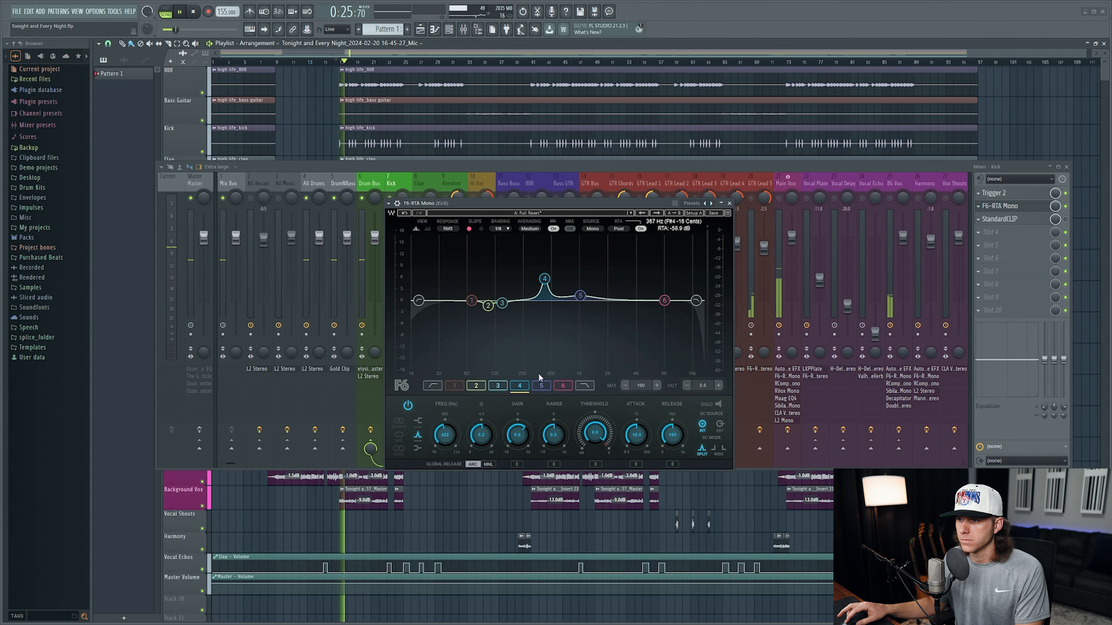
pyautogui.moveTo(517, 435); pyautogui.dragTo(518, 473)
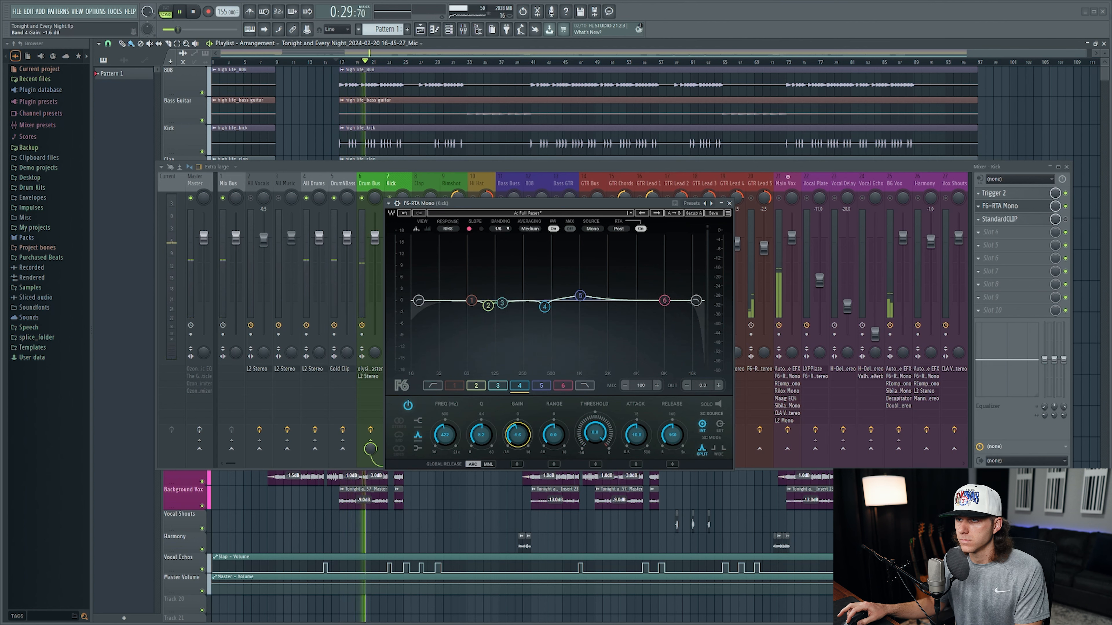
pyautogui.moveTo(517, 435); pyautogui.dragTo(517, 420)
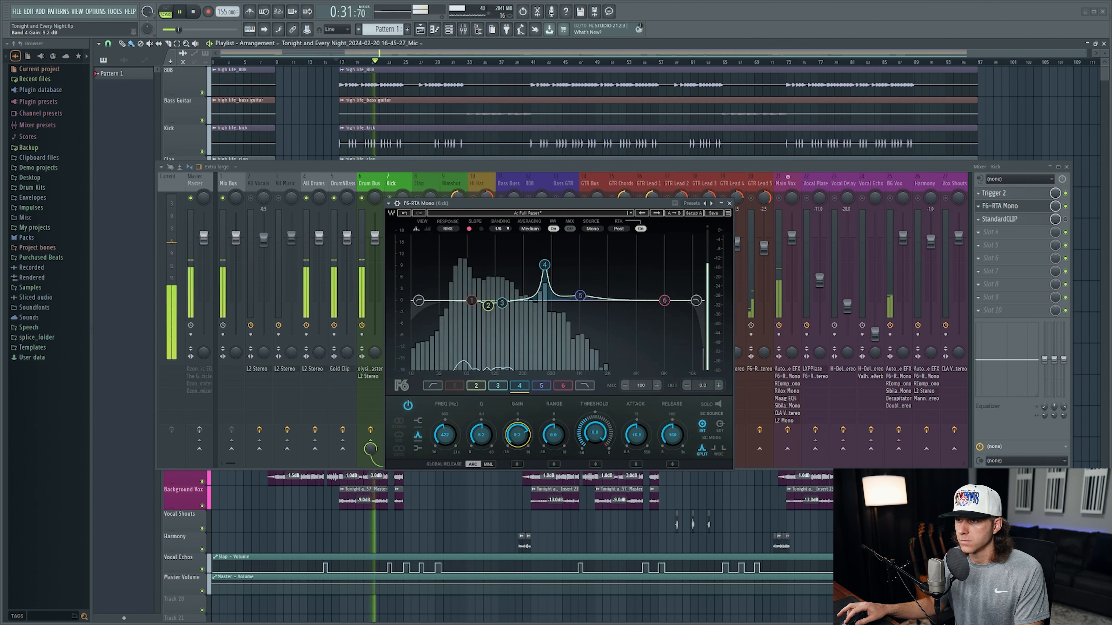
pyautogui.moveTo(517, 434); pyautogui.dragTo(517, 464)
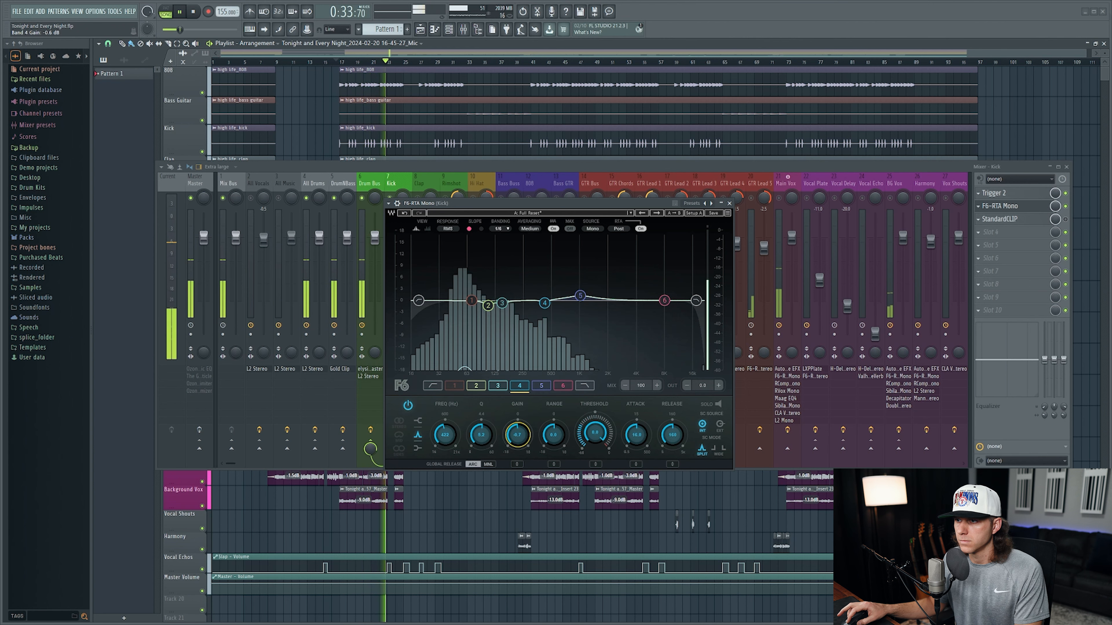
pyautogui.press('space')
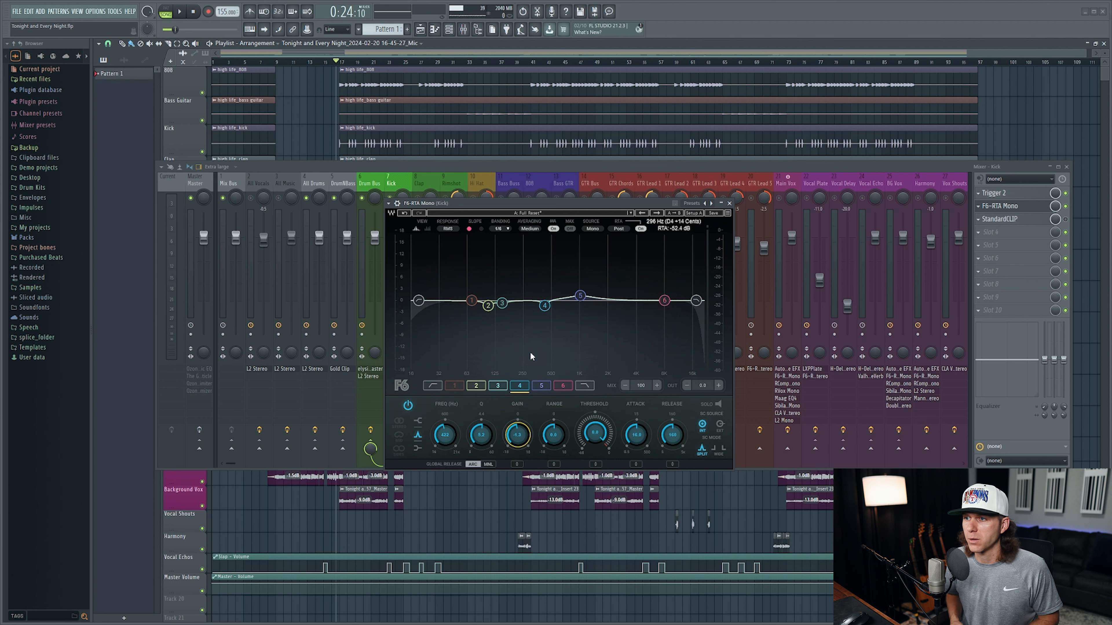
pyautogui.click(580, 297)
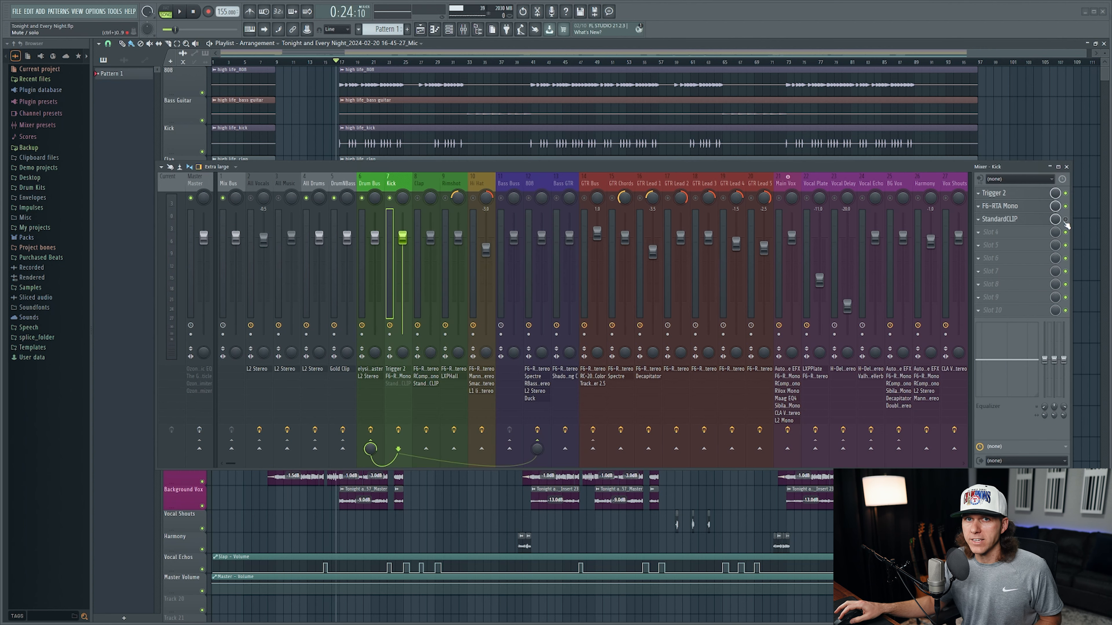
# Step: Enable StandardCLIP on the Kick track, open its settings, and choose Hard Clip as the clipping mode
pyautogui.click(1066, 221)
pyautogui.click(1029, 219)
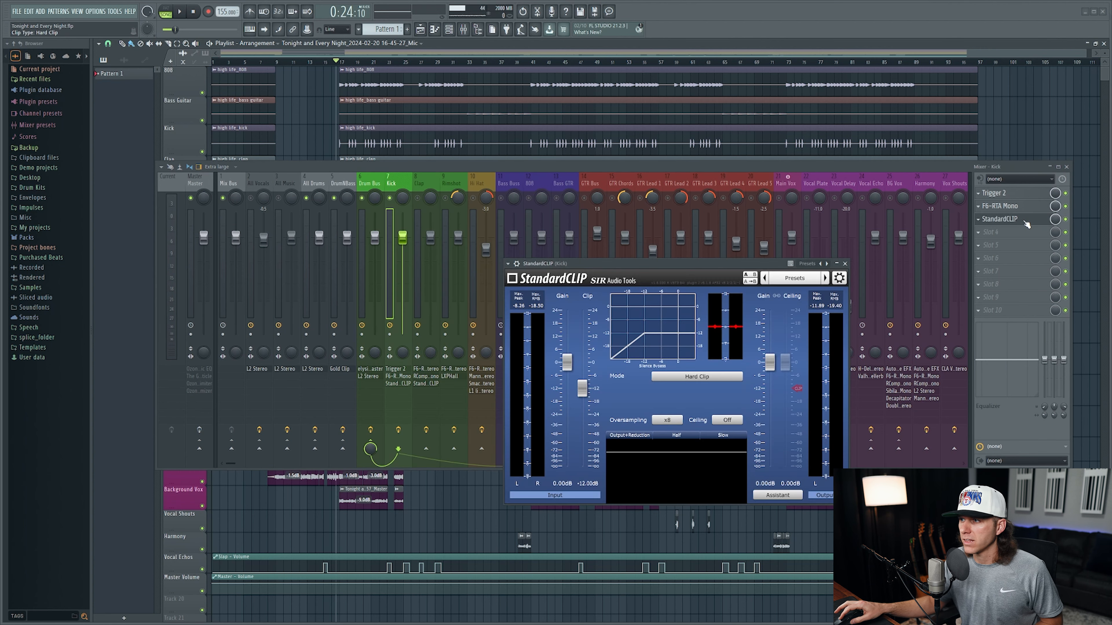
pyautogui.moveTo(726, 267); pyautogui.dragTo(648, 237)
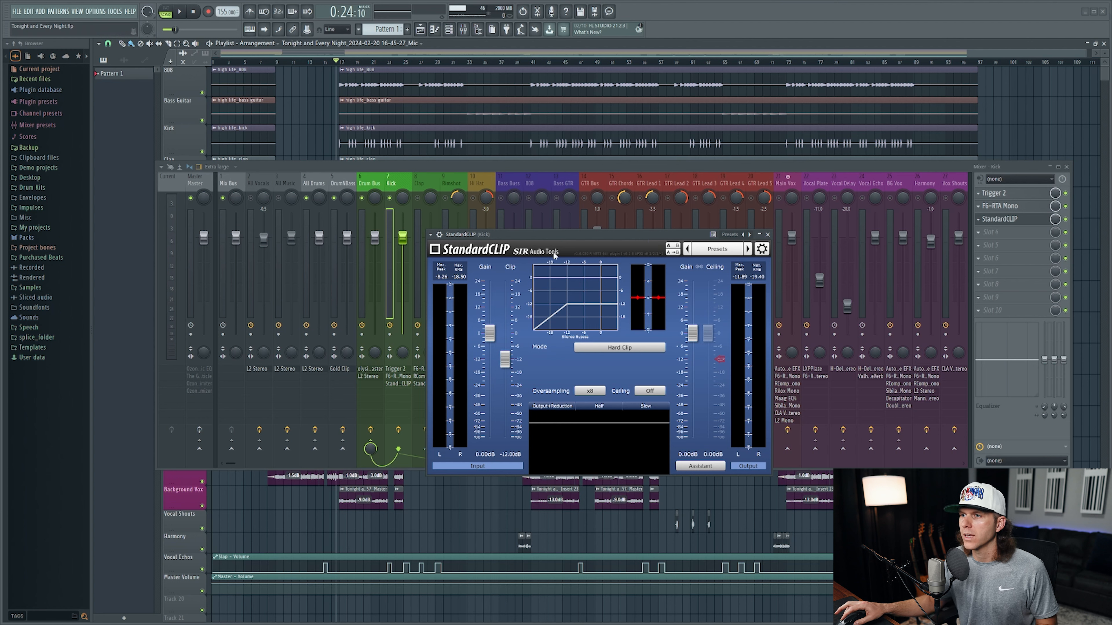
pyautogui.moveTo(508, 362)
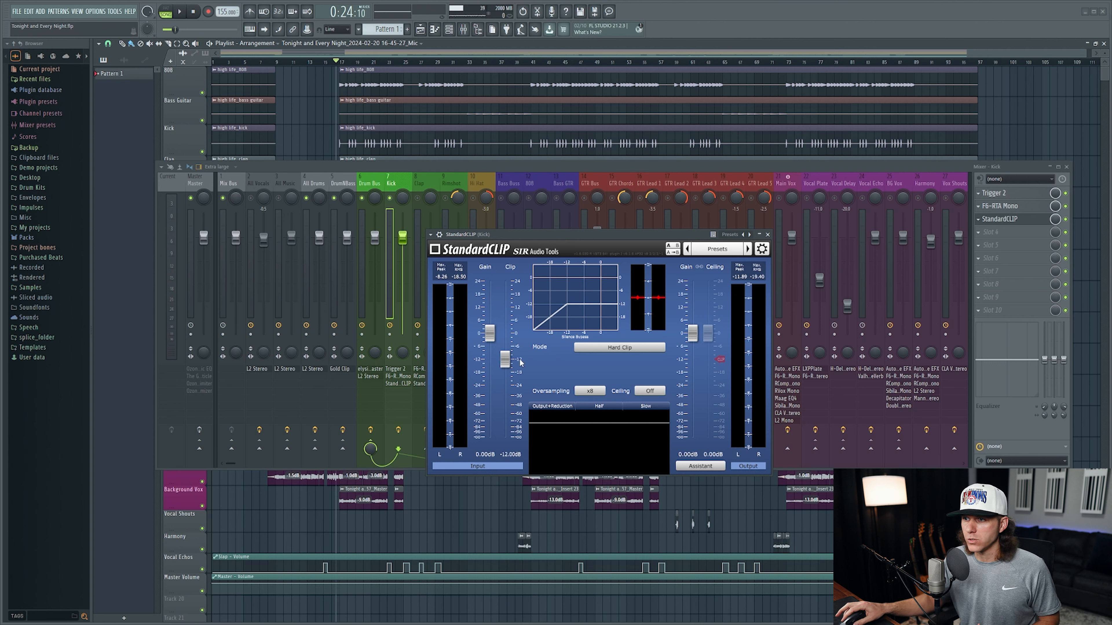
pyautogui.click(631, 350)
pyautogui.click(628, 375)
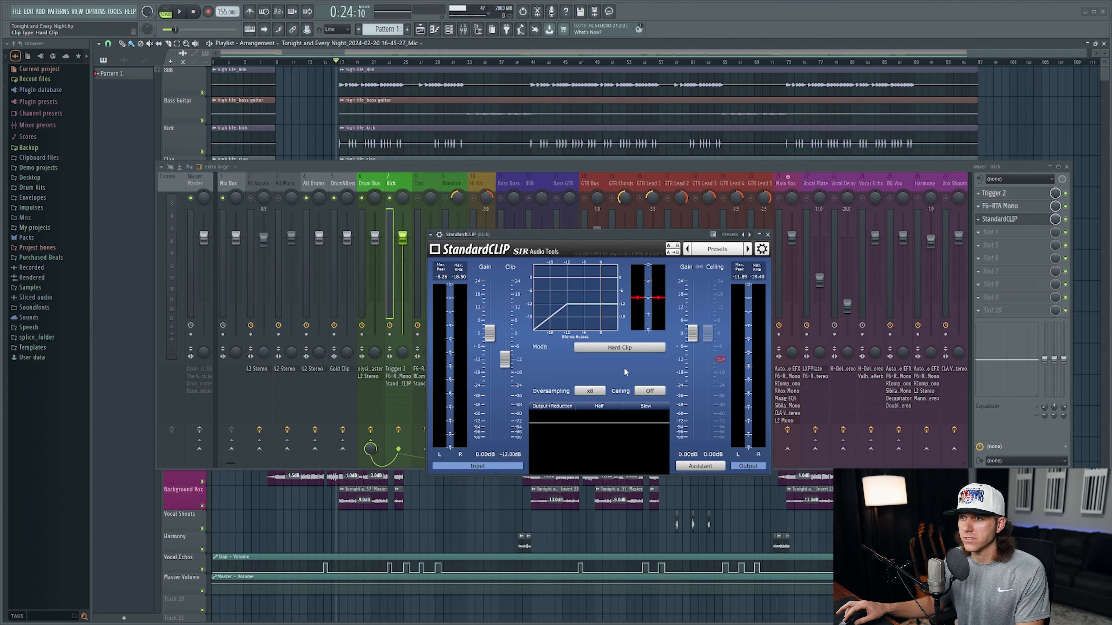
# Step: Compare the kick during playback with StandardCLIP switched on and bypassed, leaving it enabled
pyautogui.press('space')
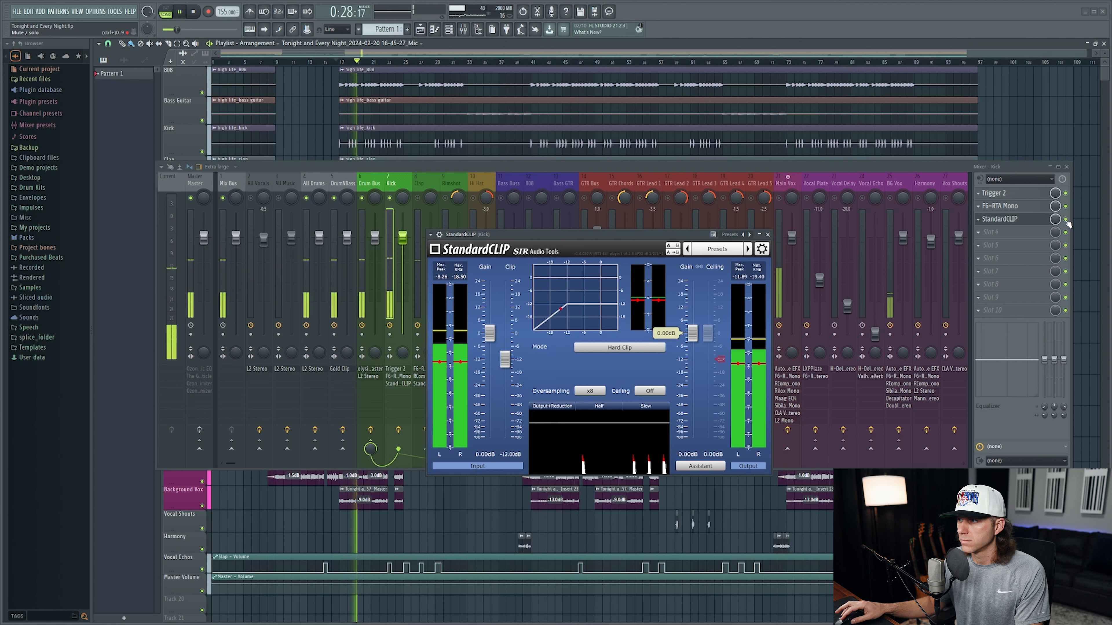
pyautogui.press('space')
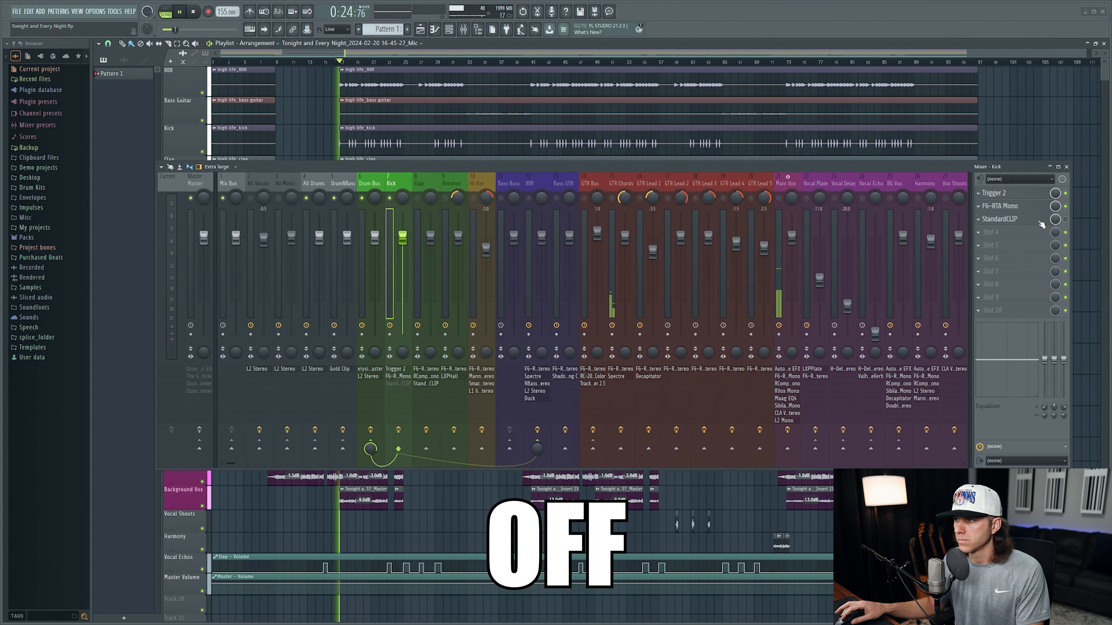
pyautogui.press('space')
pyautogui.click(1066, 220)
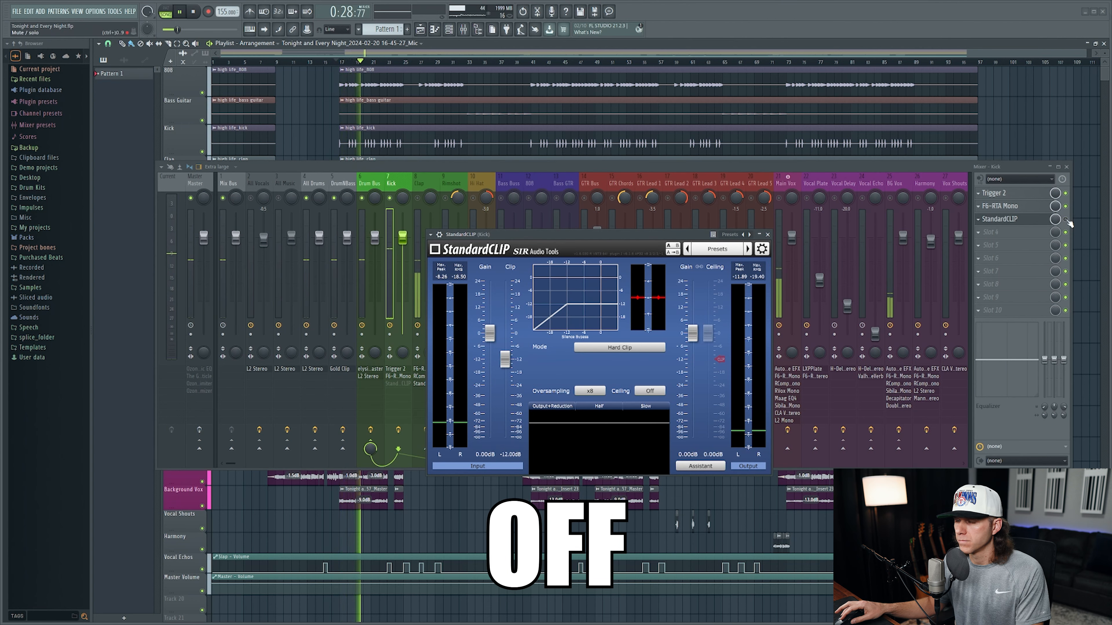
pyautogui.click(1066, 220)
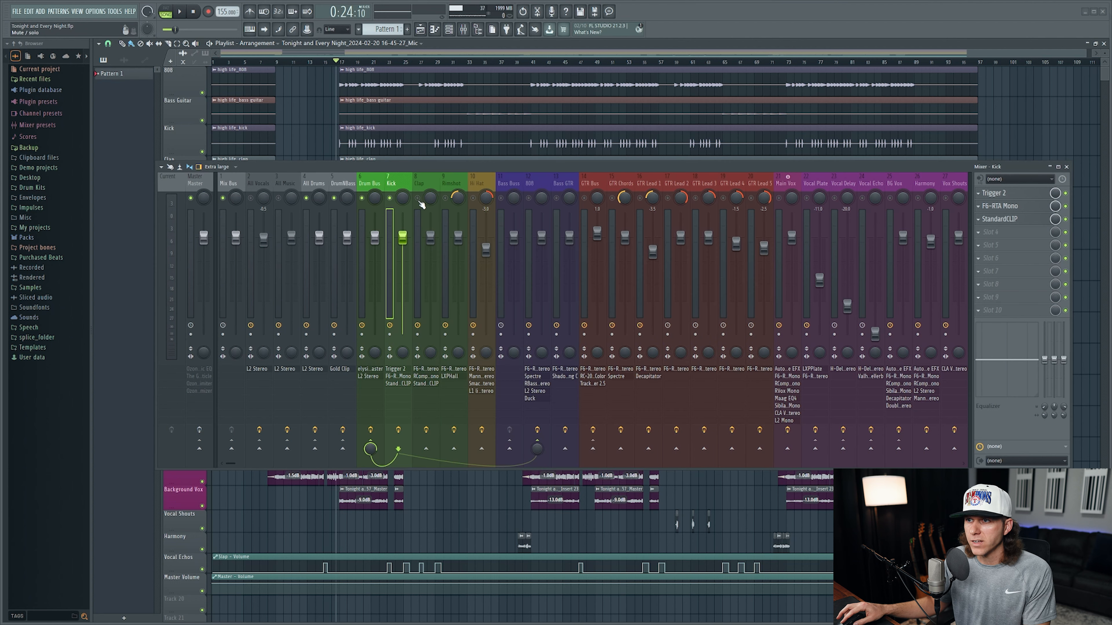
# Step: Unmute the Clap track, bypass its StandardCLIP, RCompressor Mono and F6-RTA Stereo, and play the dry clap with the kick
pyautogui.click(426, 179)
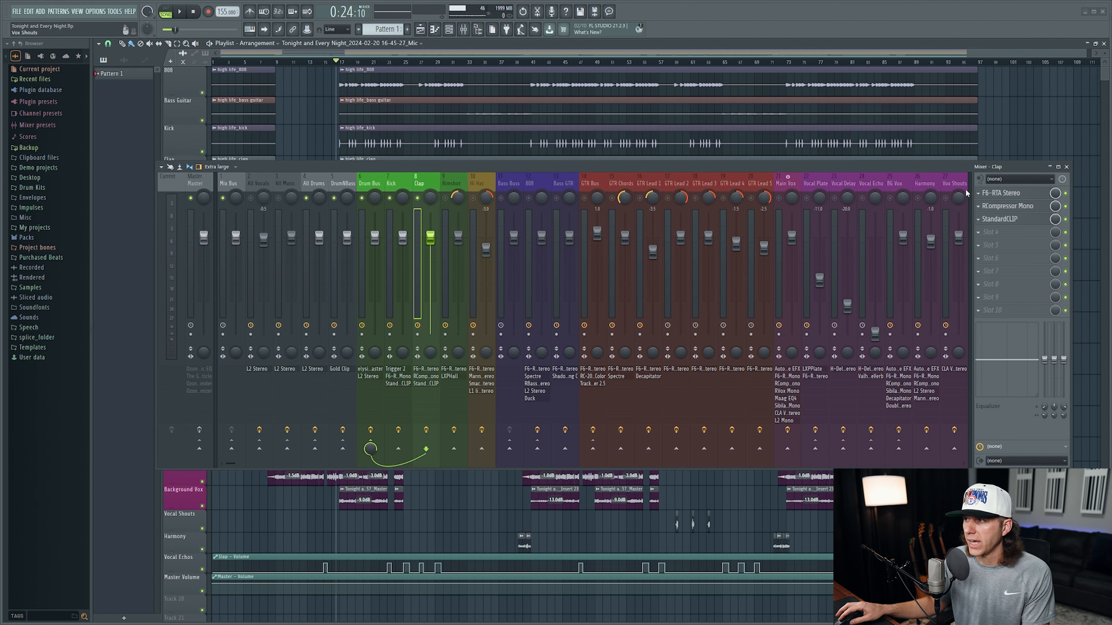
pyautogui.click(1065, 219)
pyautogui.click(1065, 205)
pyautogui.click(1065, 193)
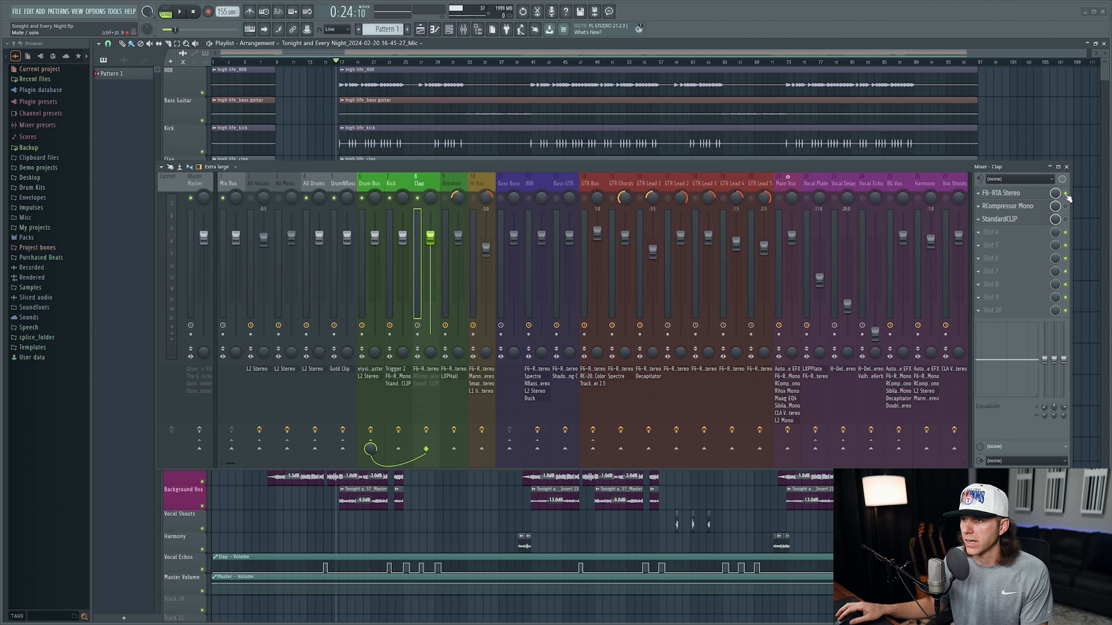
pyautogui.press('space')
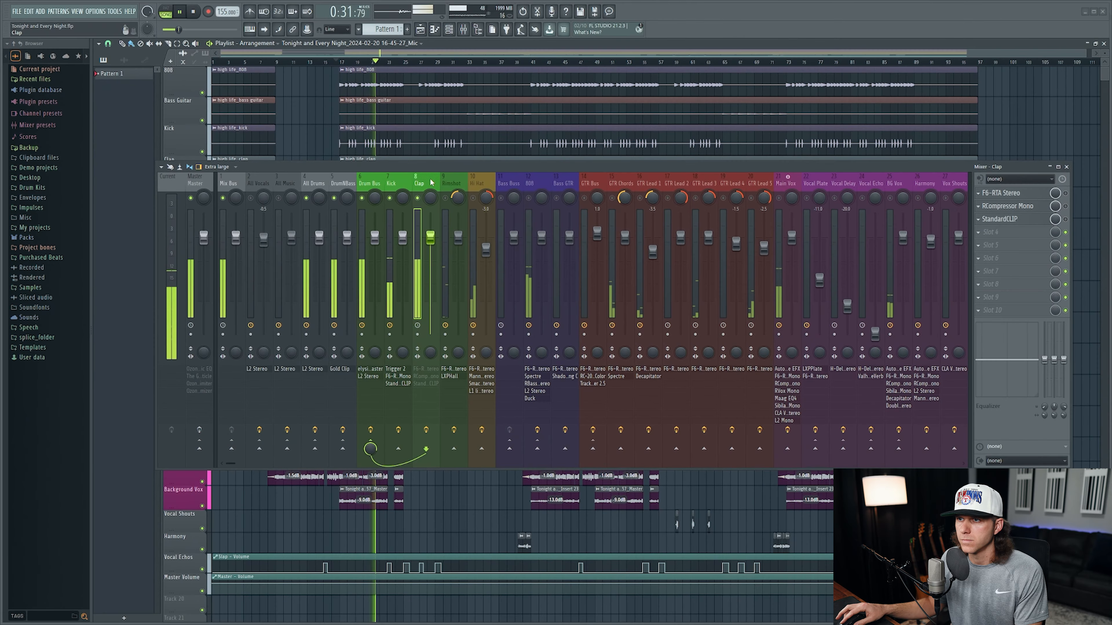
pyautogui.press('space')
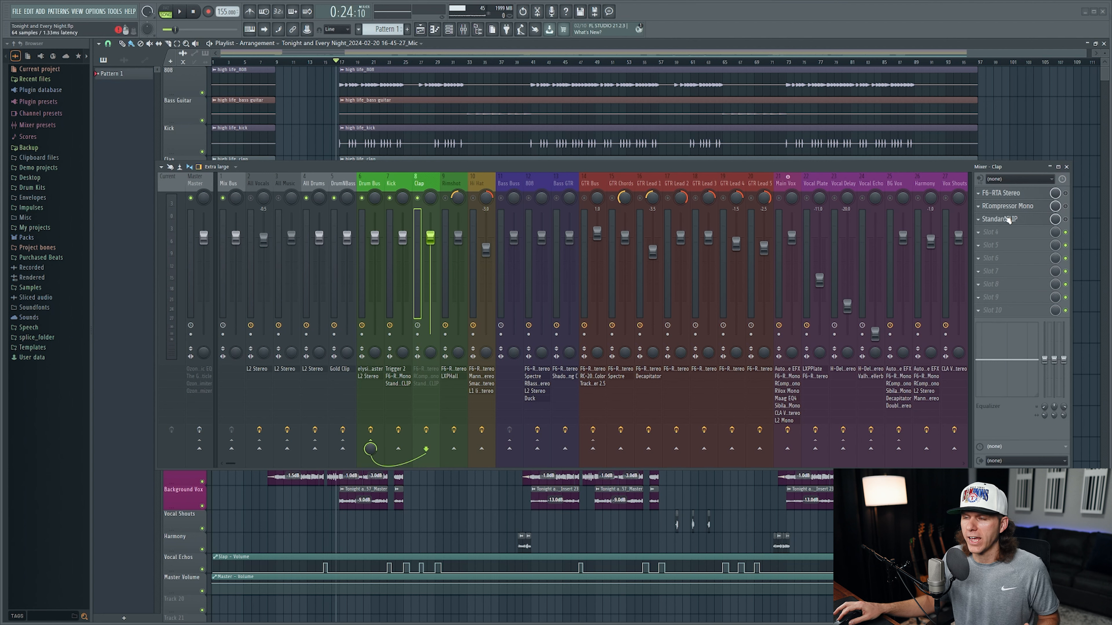
# Step: Enable F6-RTA Stereo on the Clap track, open it, and inspect its low-cut filter, band 5 and band 6
pyautogui.click(1065, 193)
pyautogui.click(1007, 193)
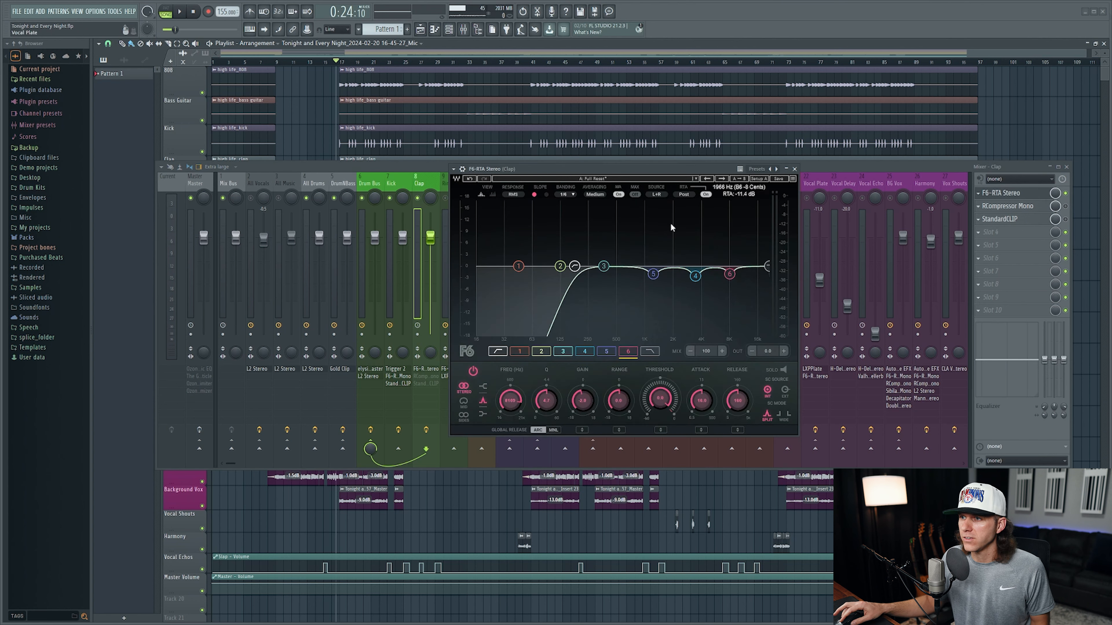
pyautogui.click(575, 269)
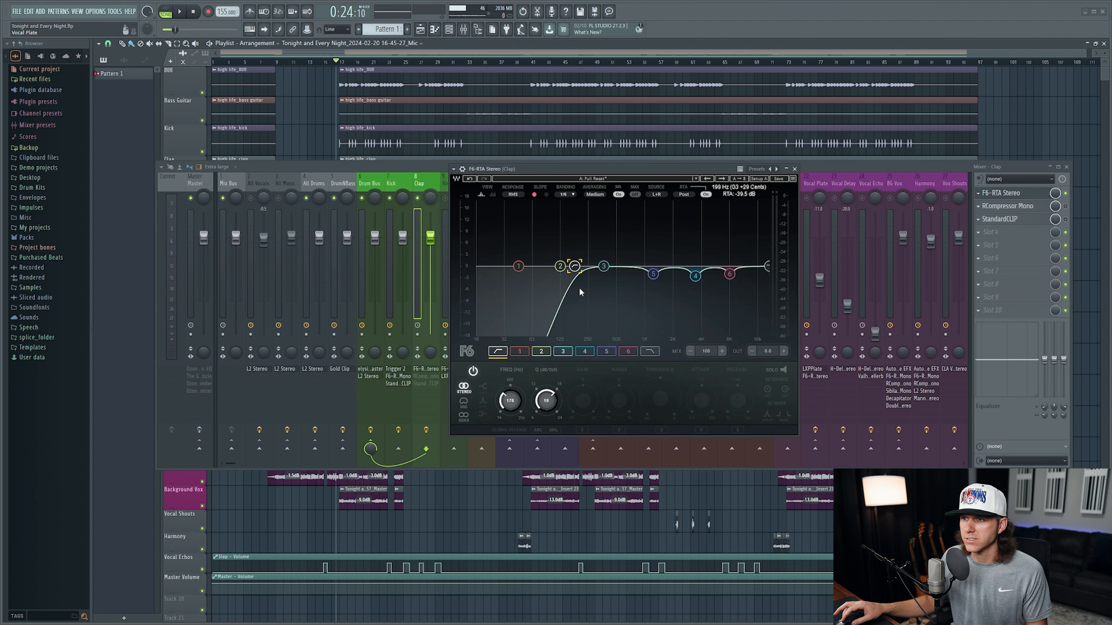
pyautogui.click(653, 274)
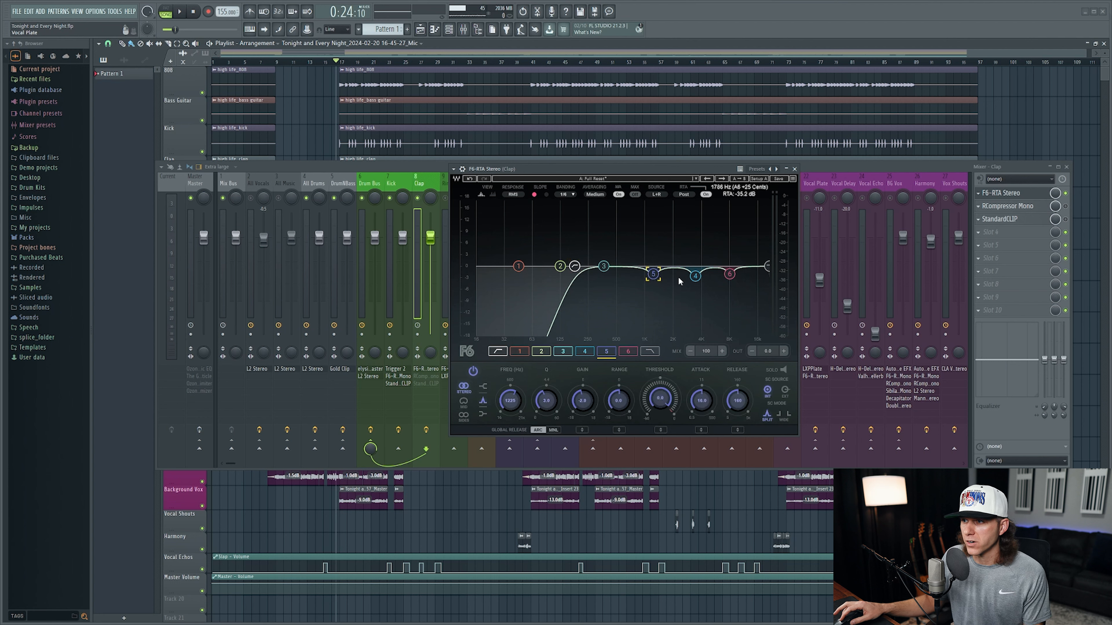
pyautogui.click(729, 274)
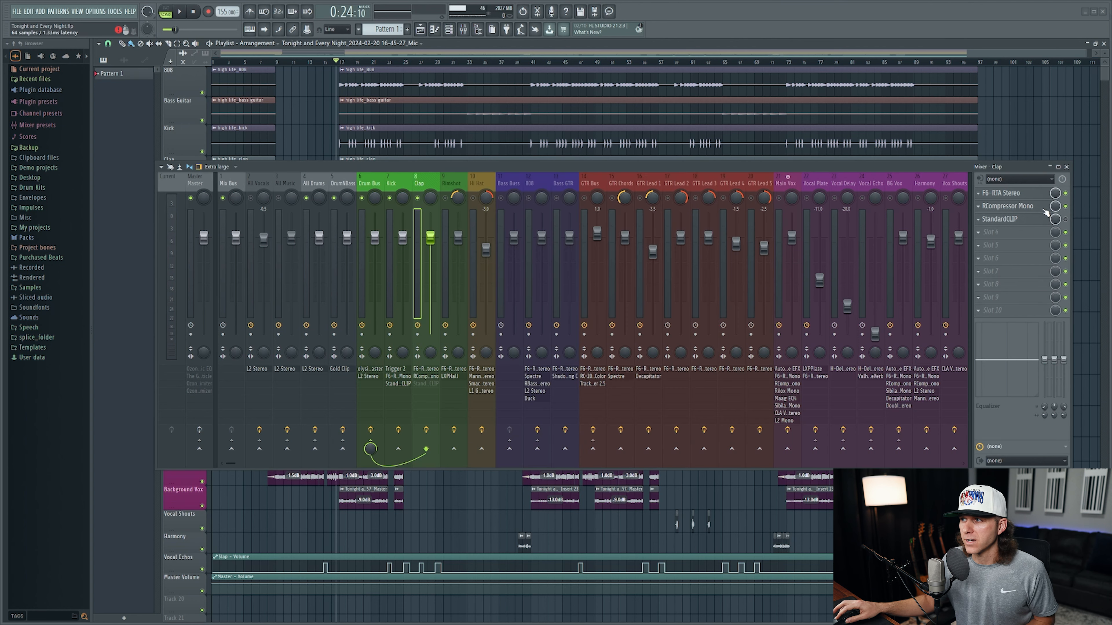
# Step: Open RCompressor Mono on the Clap track and audition the compressed clap with the kick during playback
pyautogui.click(1038, 208)
pyautogui.moveTo(692, 236); pyautogui.dragTo(536, 207)
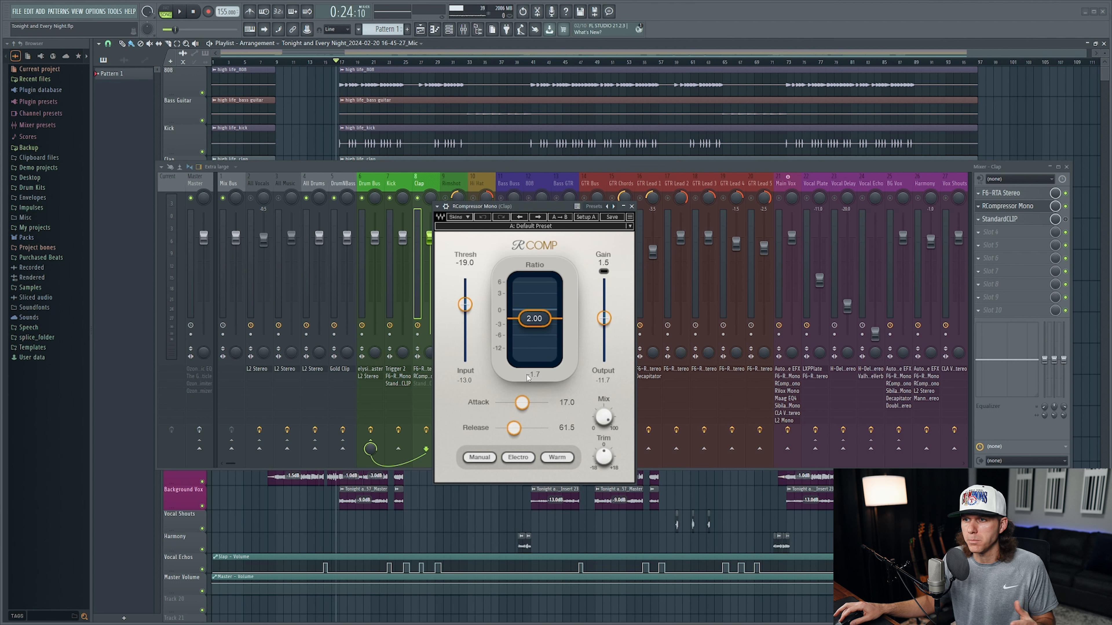
pyautogui.press('space')
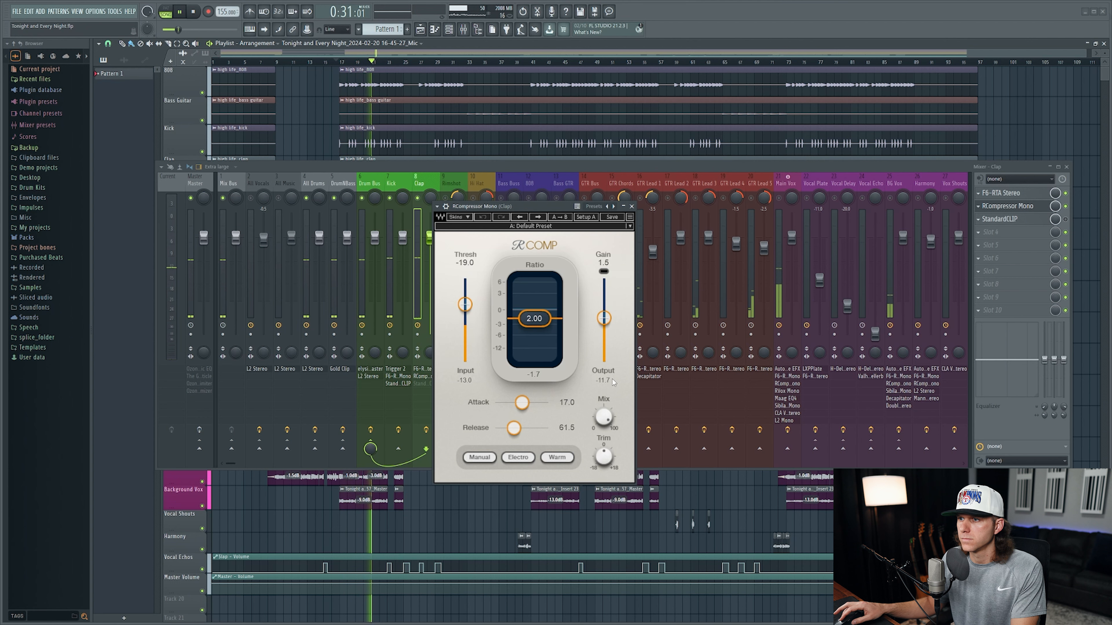
pyautogui.press('space')
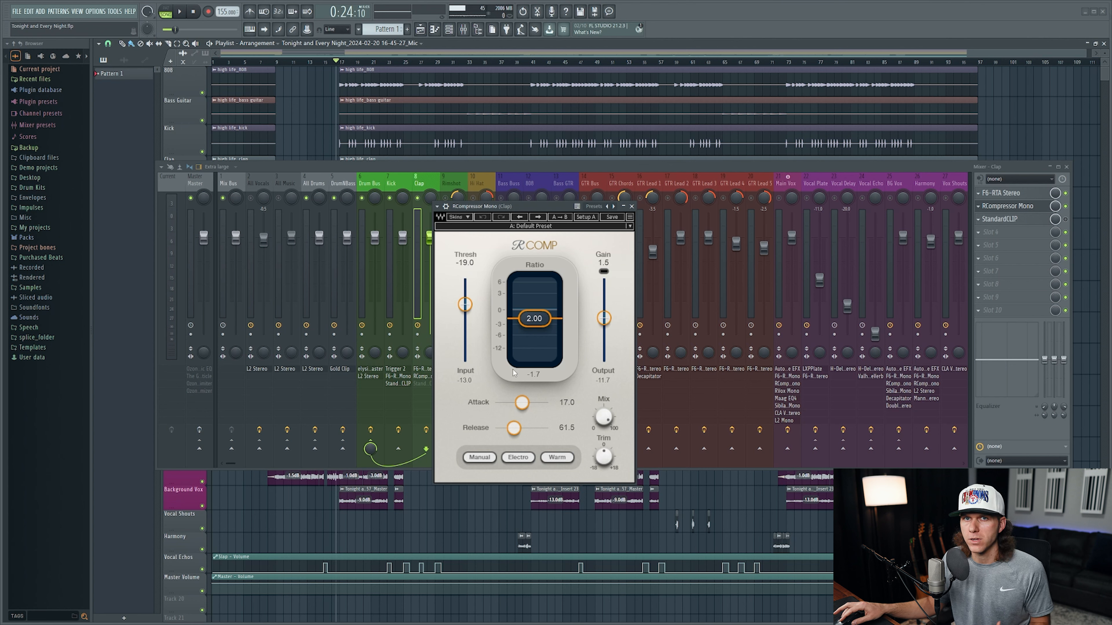
pyautogui.press('Escape')
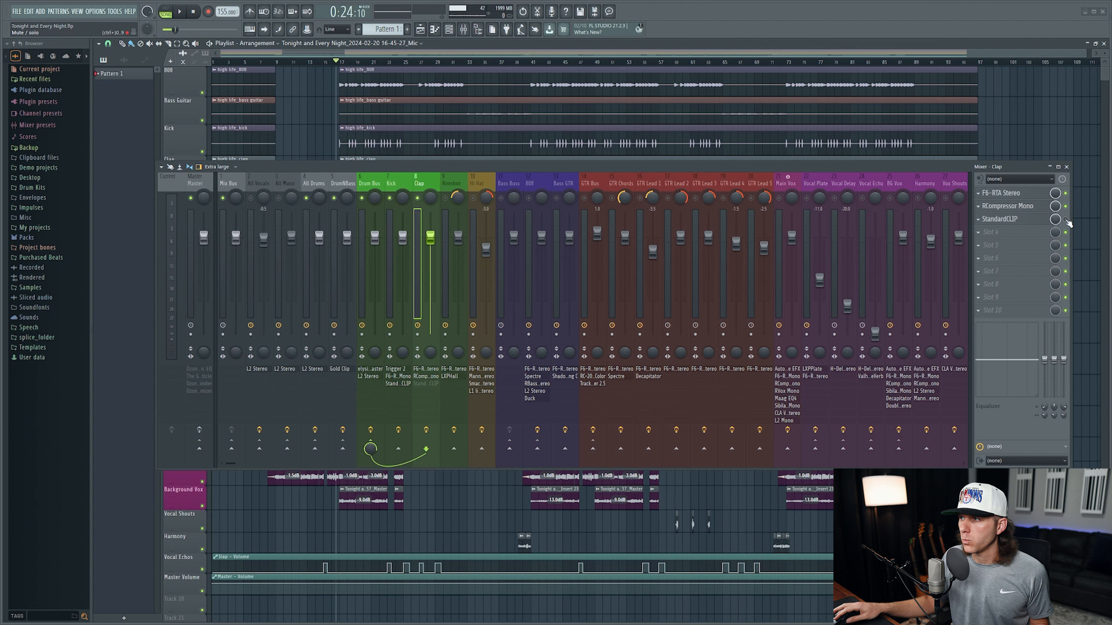
# Step: Enable StandardCLIP on the Clap track, open its settings, and audition the hard-clipped clap during playback
pyautogui.click(1002, 219)
pyautogui.moveTo(662, 259); pyautogui.dragTo(603, 239)
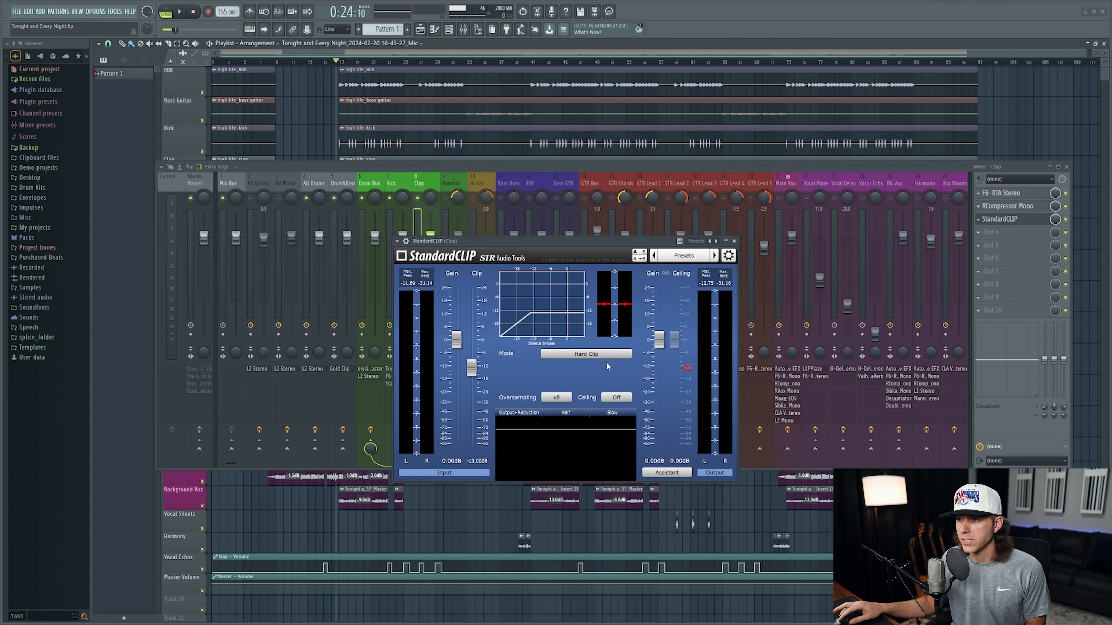
pyautogui.moveTo(470, 369)
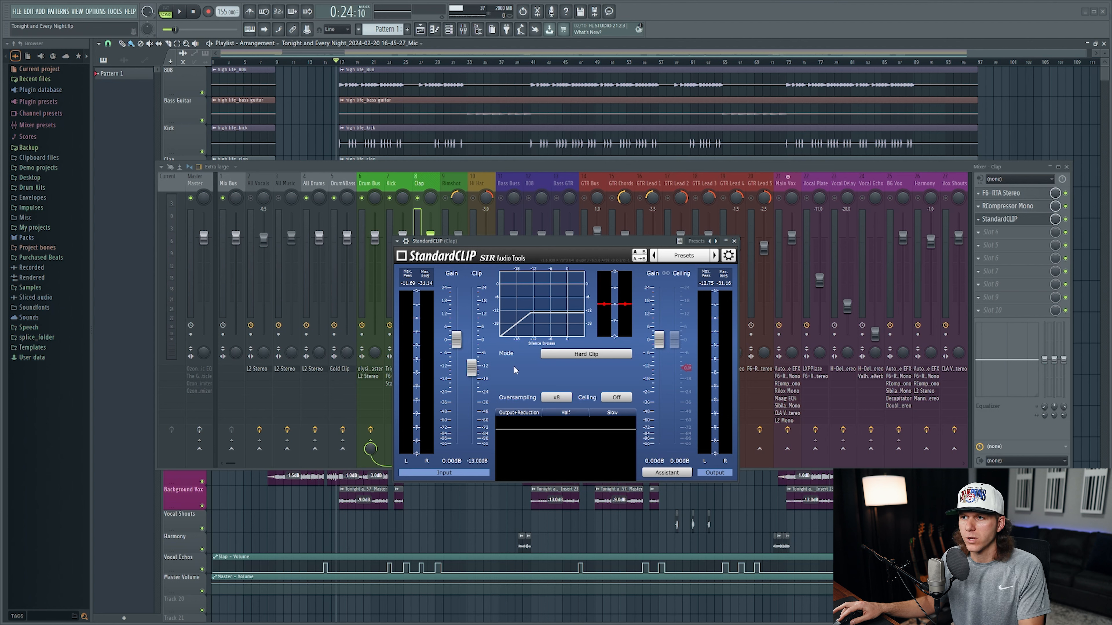
pyautogui.press('space')
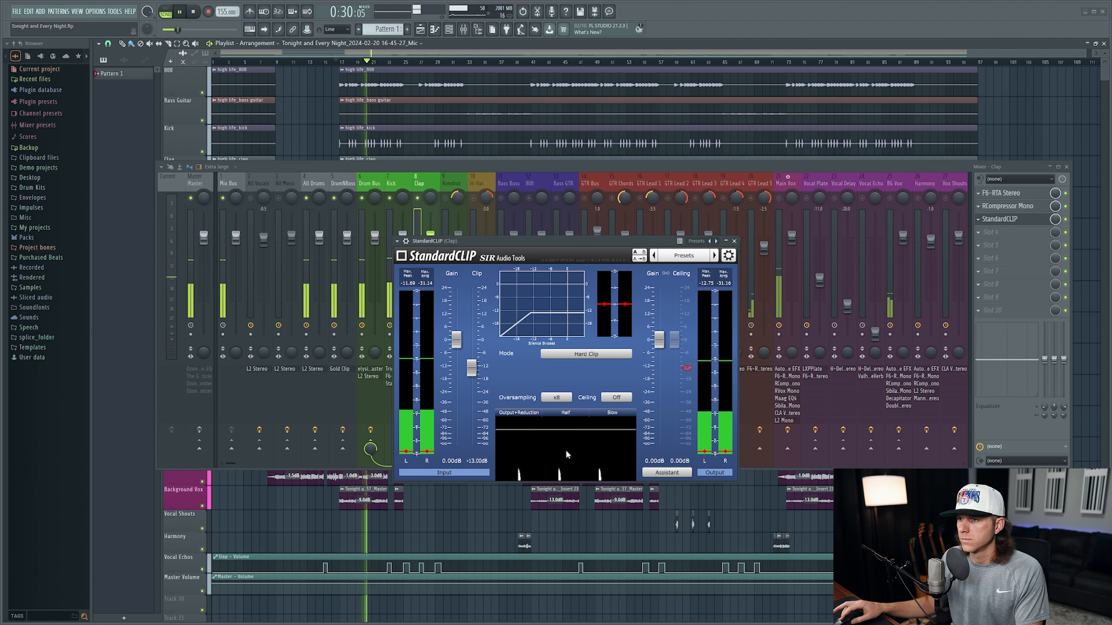
pyautogui.press('space')
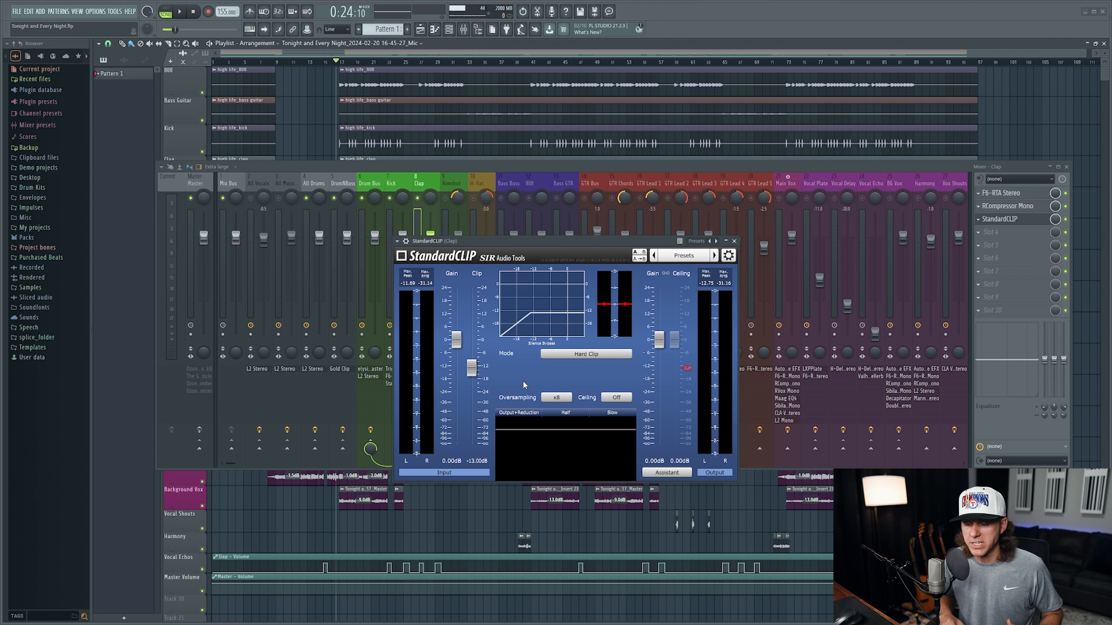
pyautogui.press('Escape')
# Step: Unmute the Rimshot track, bypass its LXPHall and F6-RTA Stereo, and play the dry rimshot with the kick and clap
pyautogui.click(452, 184)
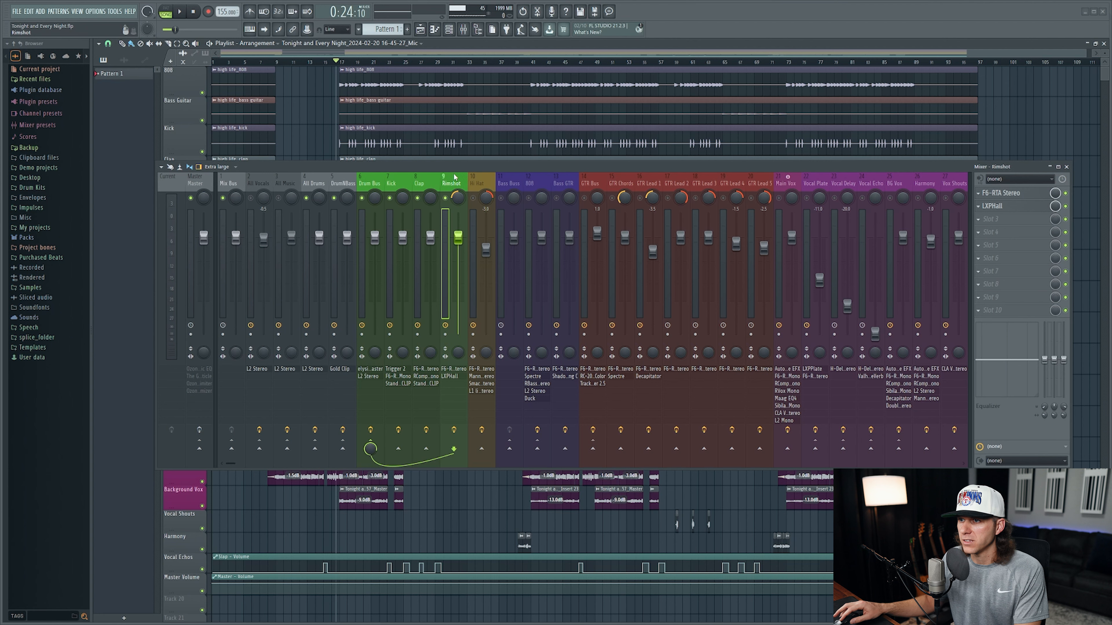
pyautogui.click(1066, 206)
pyautogui.click(1066, 193)
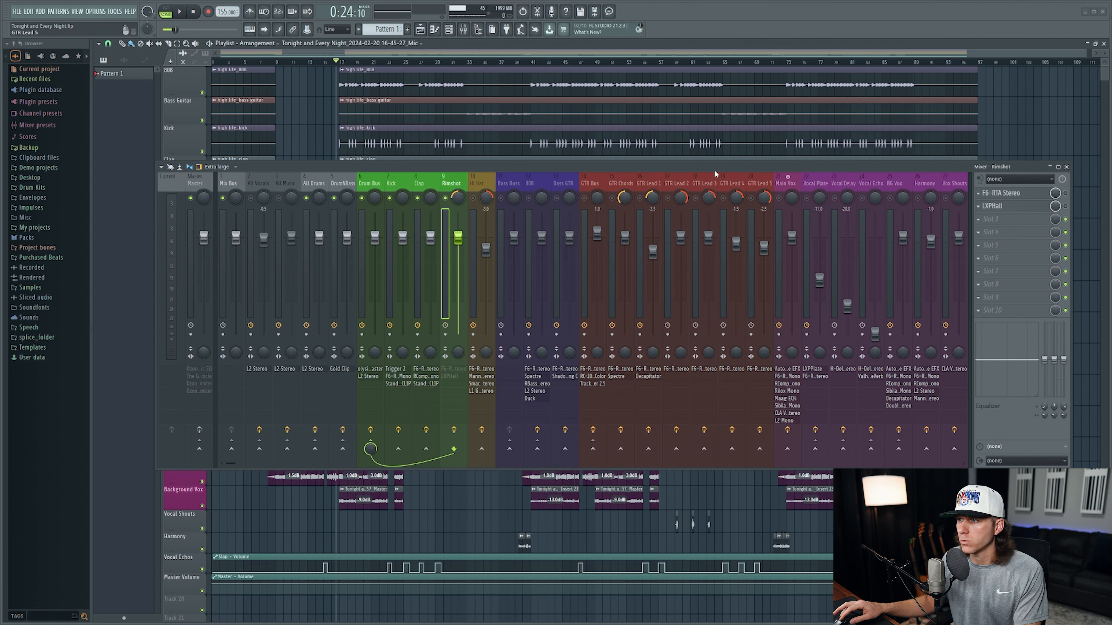
pyautogui.press('space')
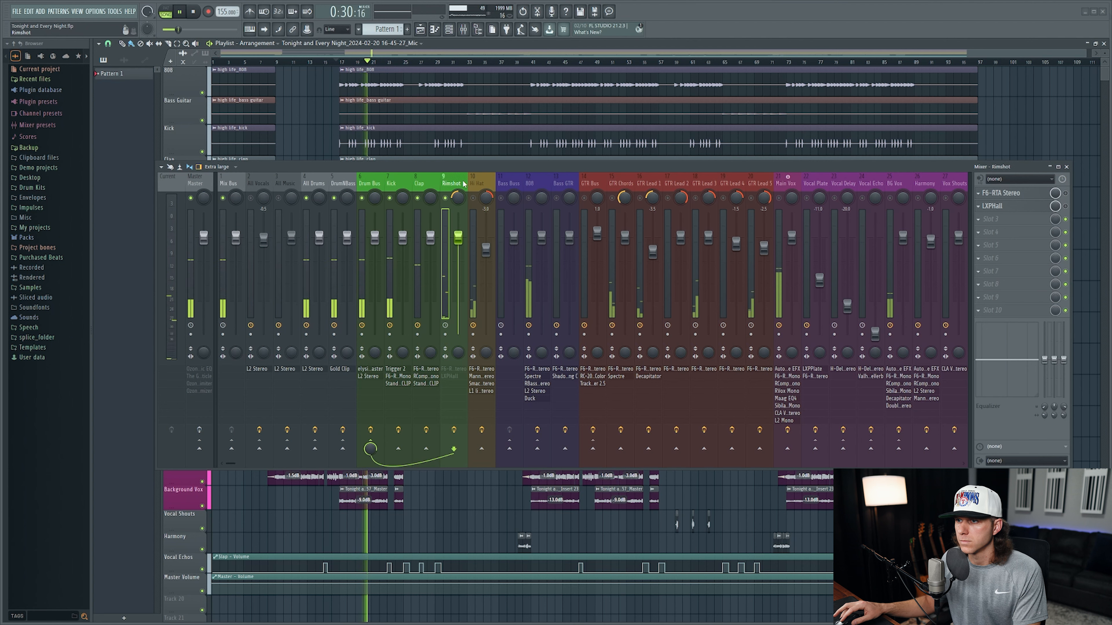
pyautogui.press('space')
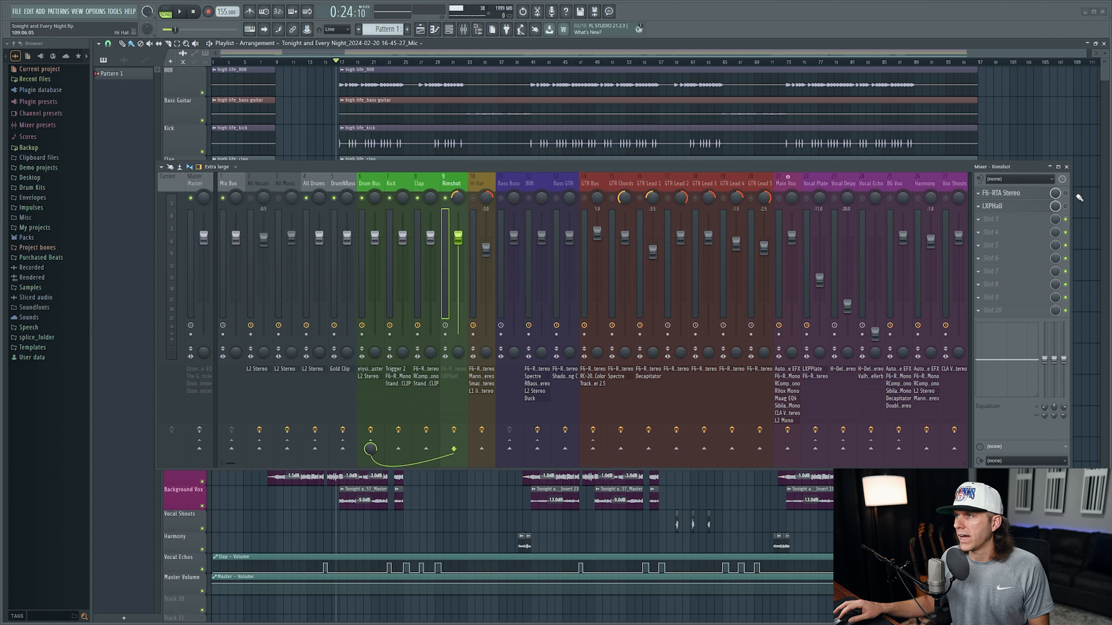
# Step: Enable F6-RTA Stereo on the Rimshot track, open it, and inspect the band 4 cut
pyautogui.click(999, 196)
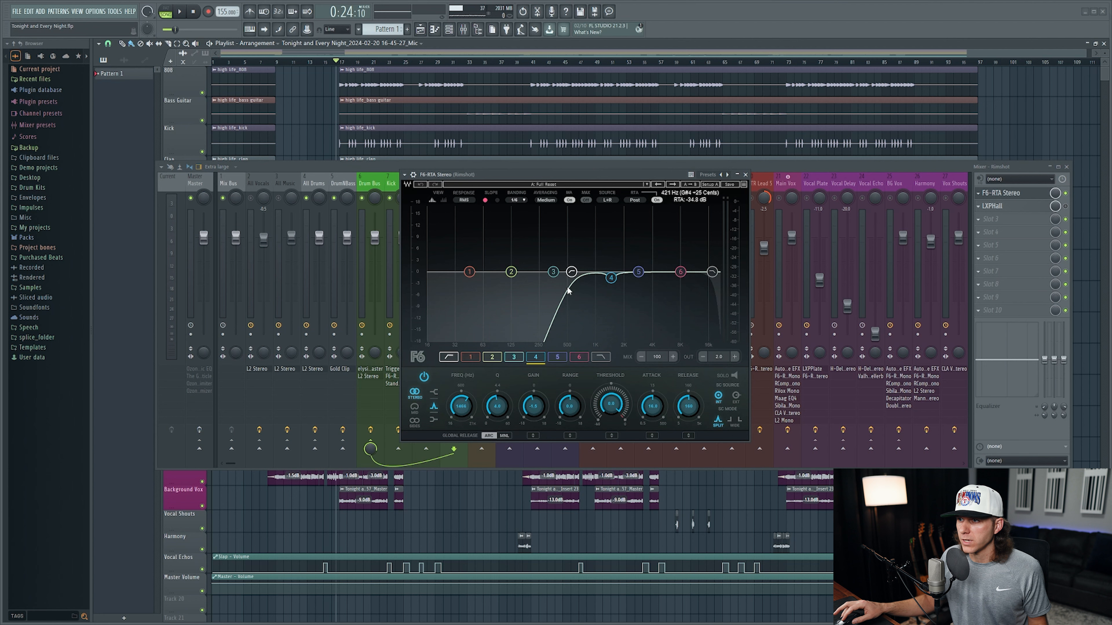
pyautogui.click(612, 279)
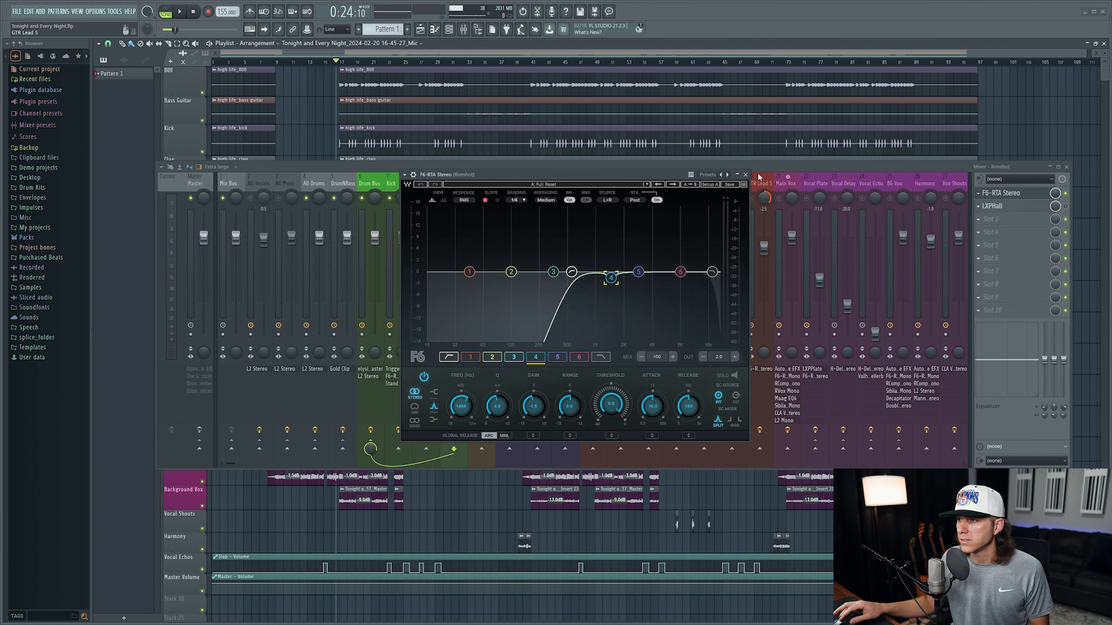
pyautogui.click(746, 174)
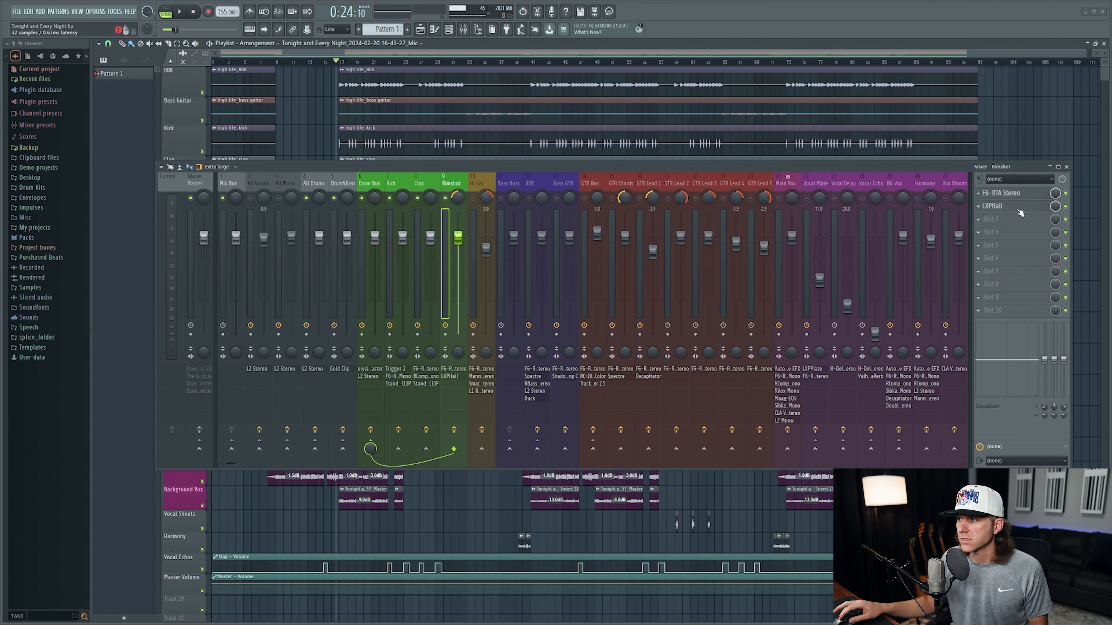
# Step: Open the LXPHall reverb on the Rimshot track and audition the processed rimshot during playback
pyautogui.click(1007, 206)
pyautogui.moveTo(775, 166); pyautogui.dragTo(625, 190)
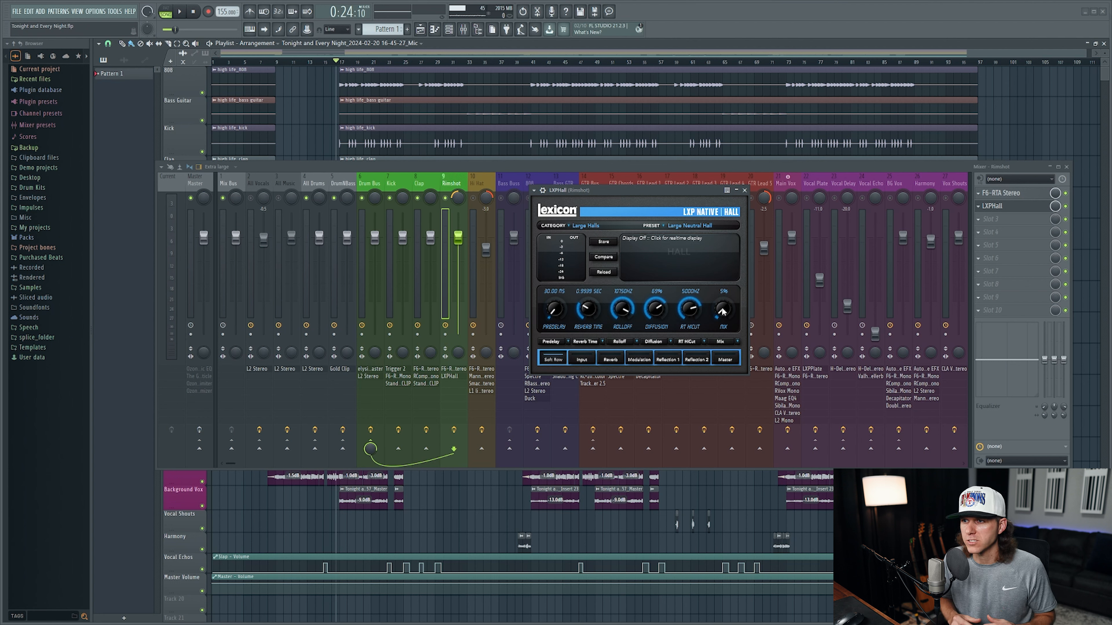
pyautogui.press('space')
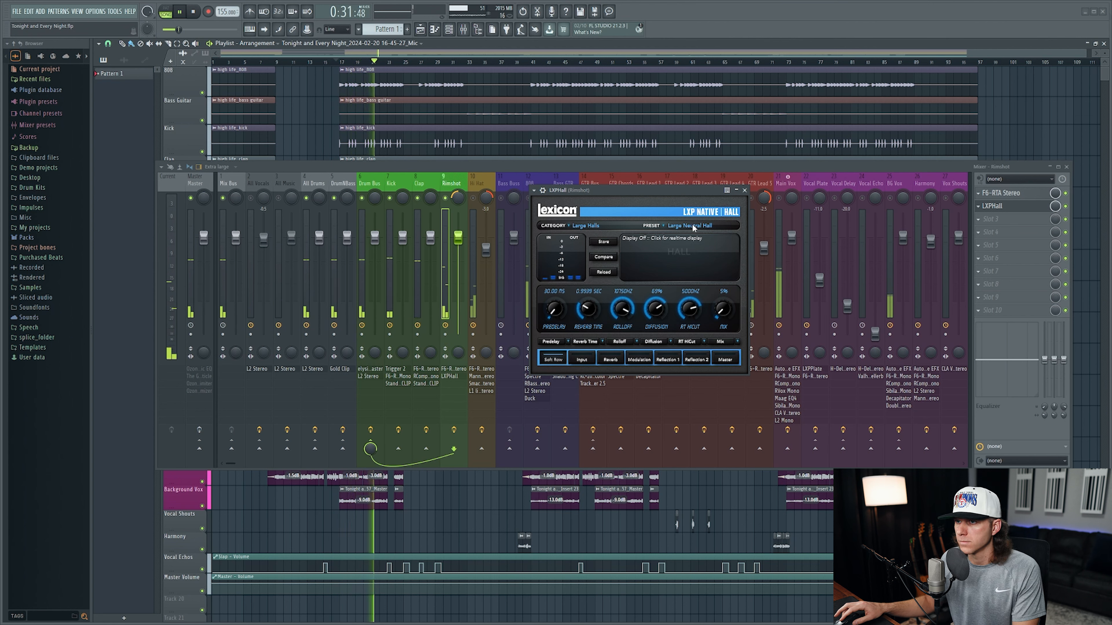
pyautogui.click(744, 190)
pyautogui.press('space')
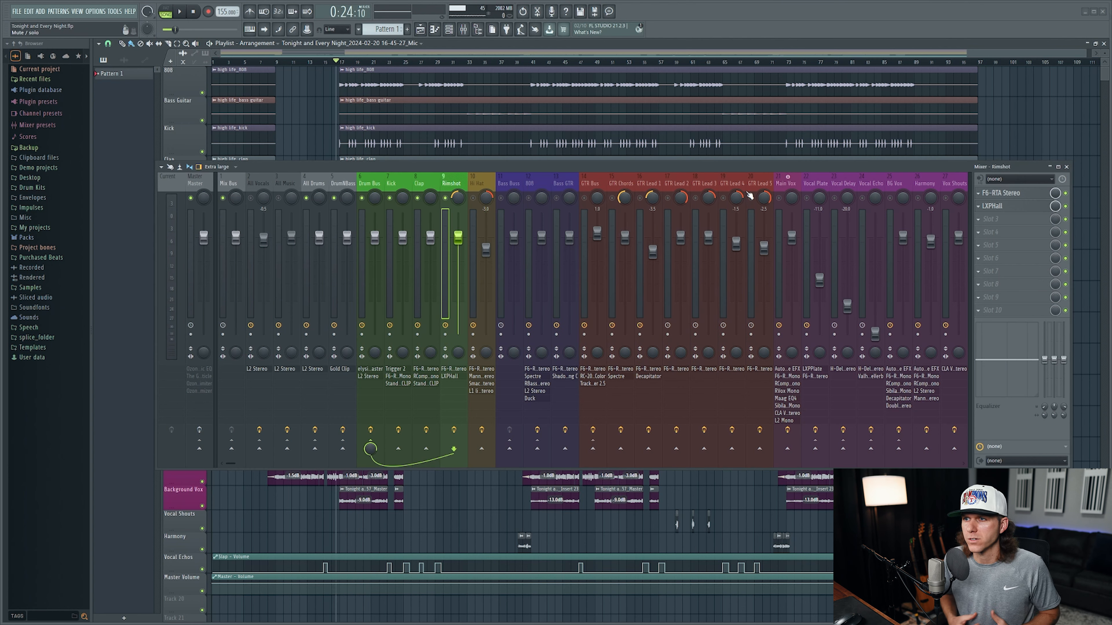
# Step: Review the Drum Bus effects, examining the elysia alpha master's ratio and release and the L2 Stereo limiter settings
pyautogui.click(394, 184)
pyautogui.click(370, 184)
pyautogui.click(1007, 193)
pyautogui.moveTo(692, 259); pyautogui.dragTo(650, 241)
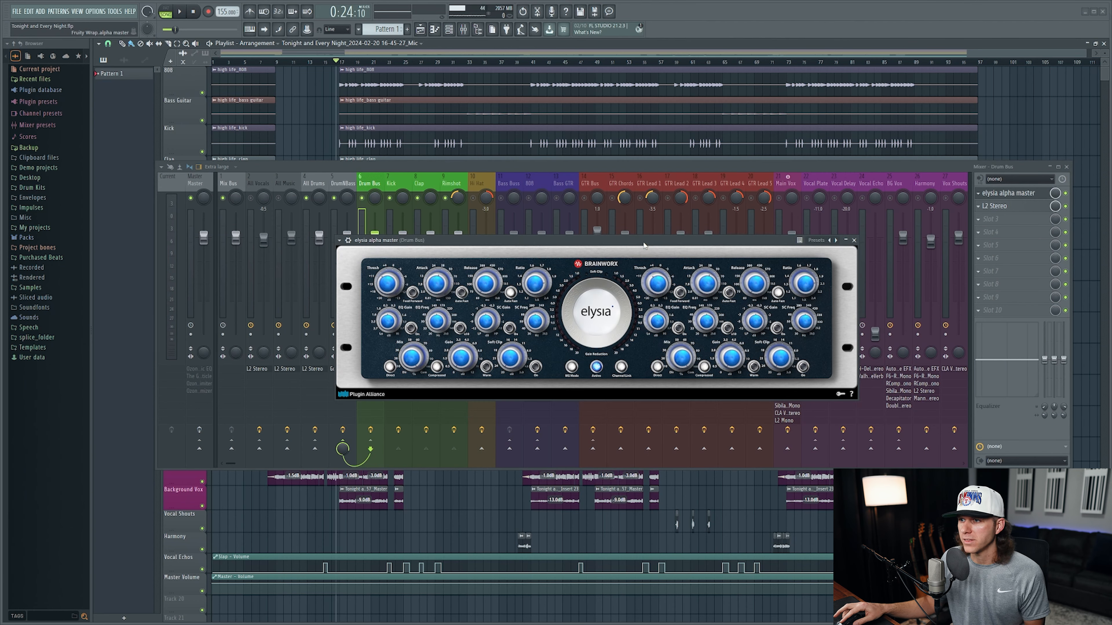
pyautogui.moveTo(534, 288)
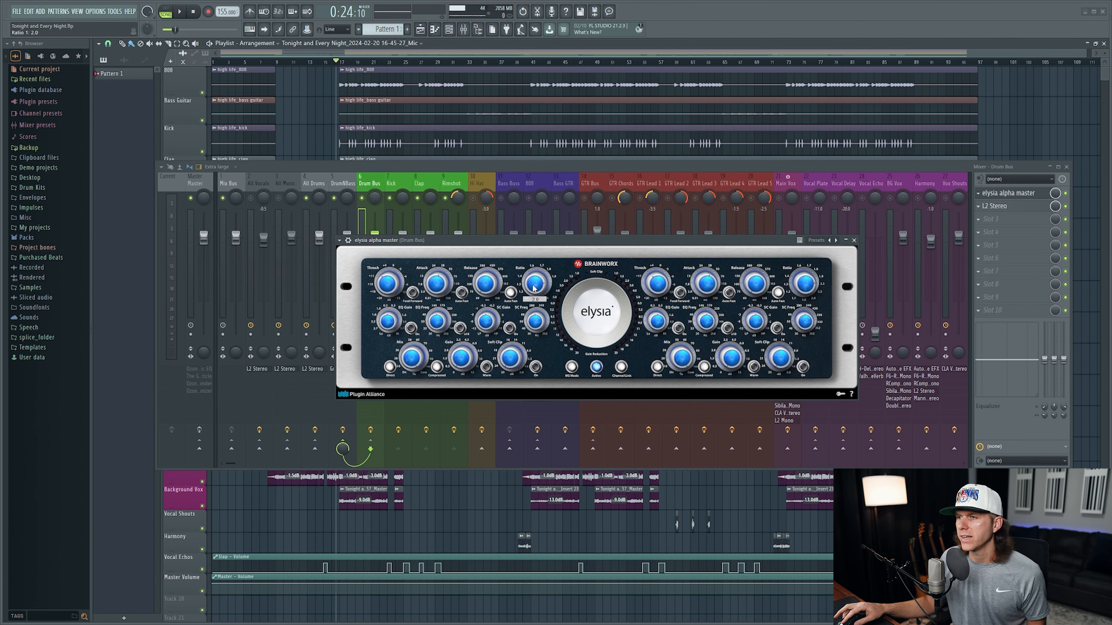
pyautogui.moveTo(491, 288)
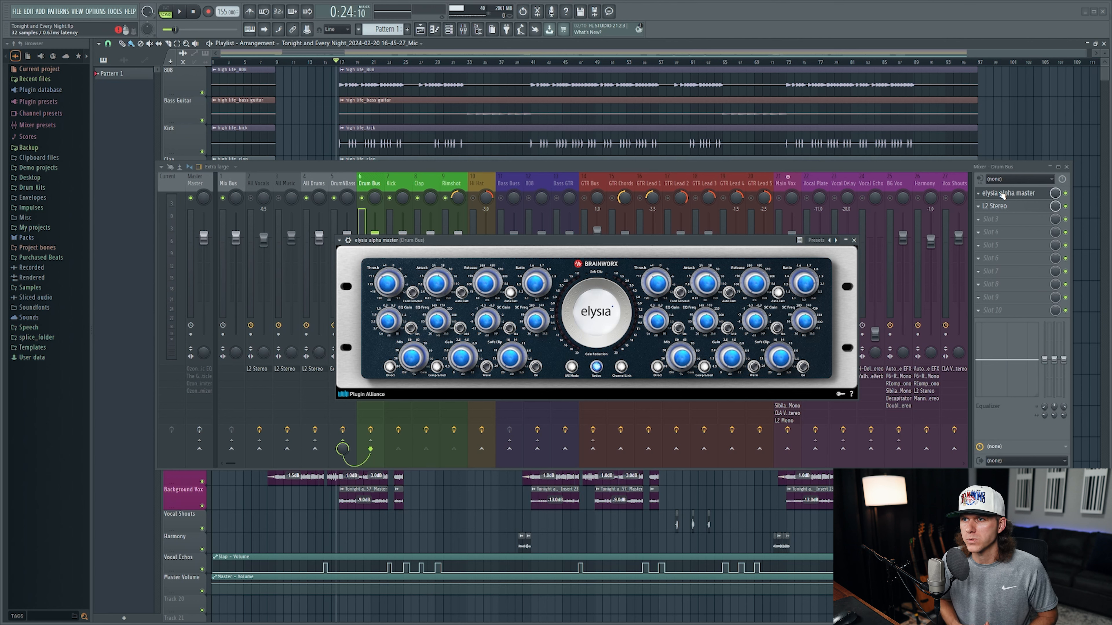
pyautogui.click(1002, 193)
pyautogui.click(994, 206)
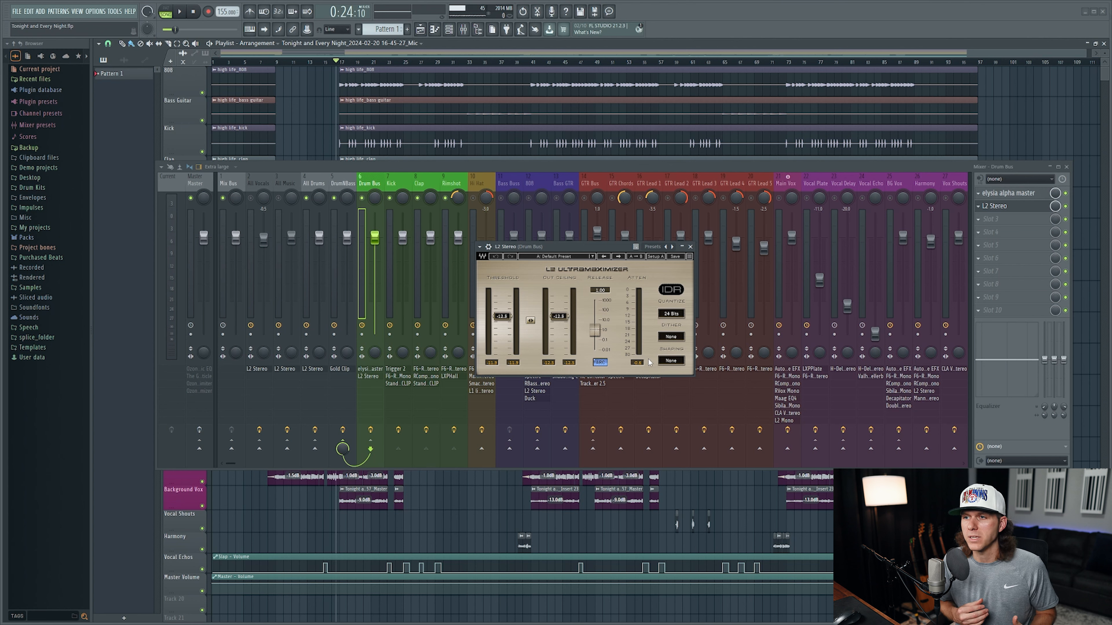
pyautogui.press('Escape')
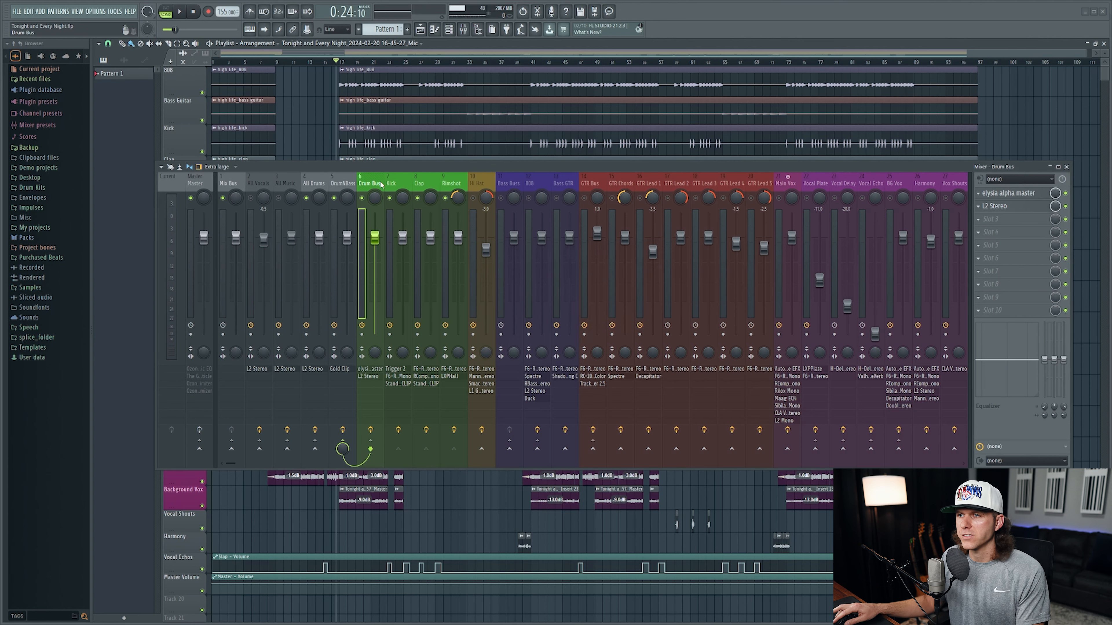
# Step: Unmute the Bass Bus and 808 tracks, bypass all five effects on the 808, and play it dry with the drums
pyautogui.click(500, 198)
pyautogui.click(528, 198)
pyautogui.click(538, 184)
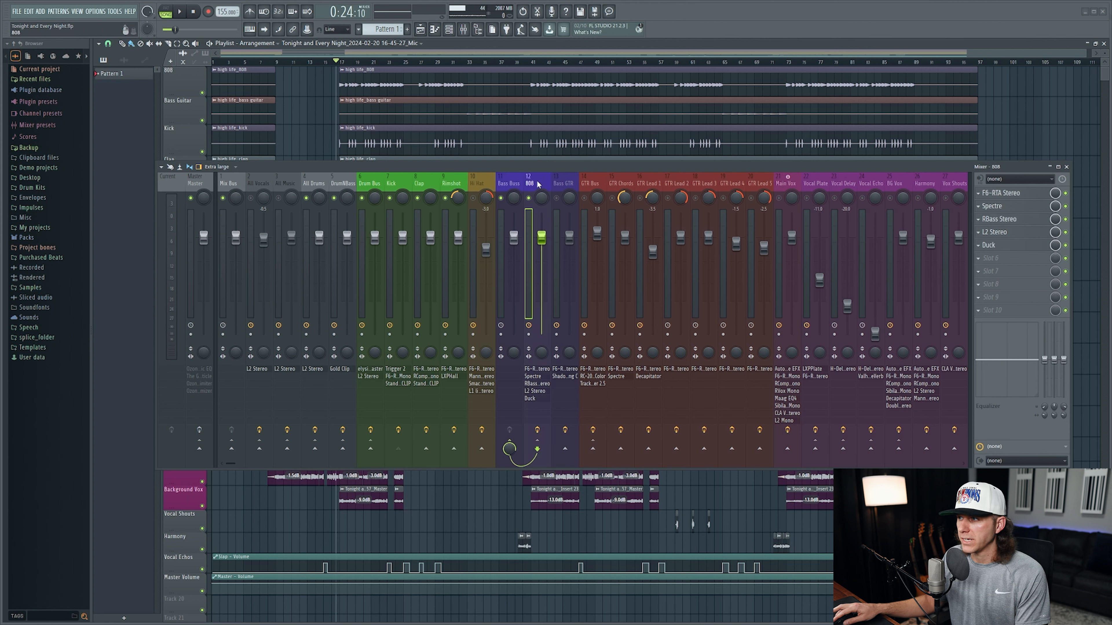
pyautogui.moveTo(1066, 194); pyautogui.dragTo(1066, 246)
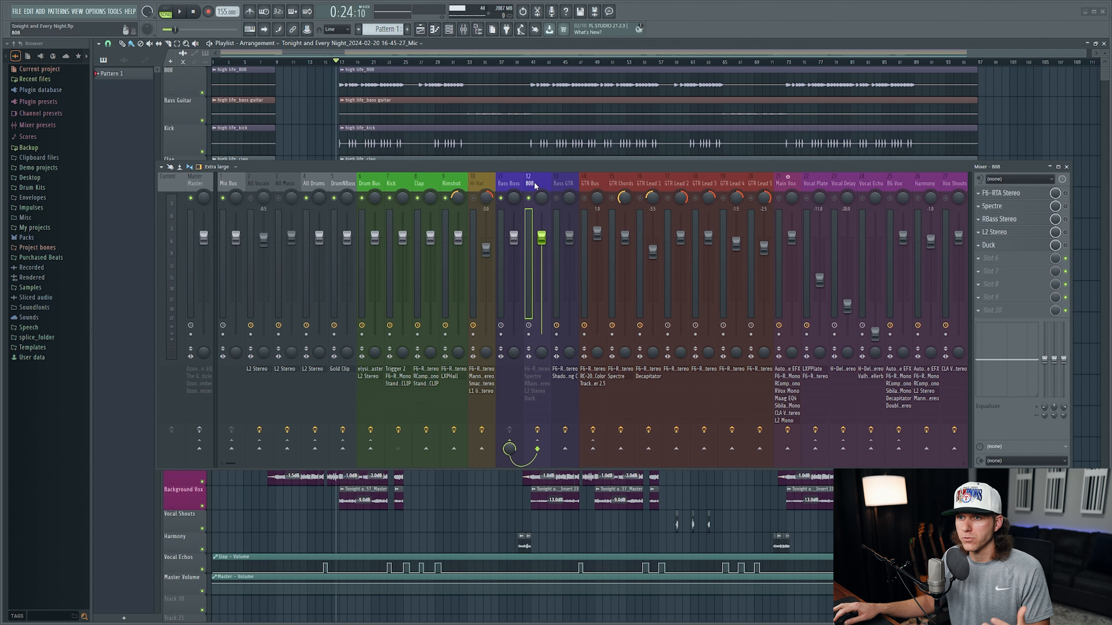
pyautogui.press('space')
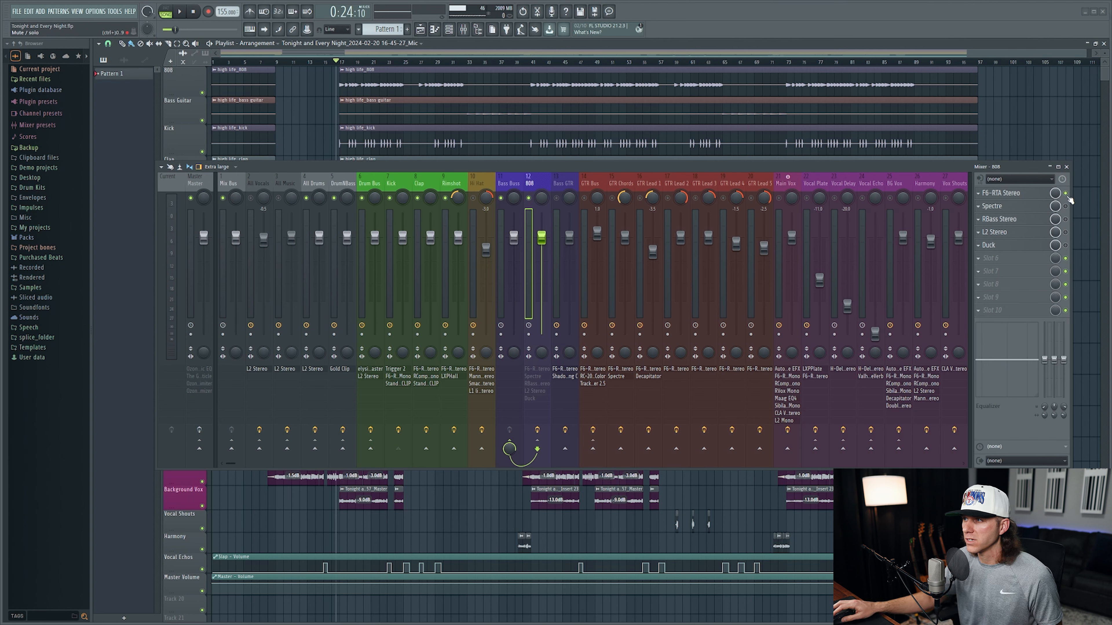
# Step: Enable F6-RTA Stereo on the 808 track, open it, and inspect equalizer bands 1 through 4 one by one
pyautogui.click(1002, 193)
pyautogui.moveTo(727, 209); pyautogui.dragTo(701, 207)
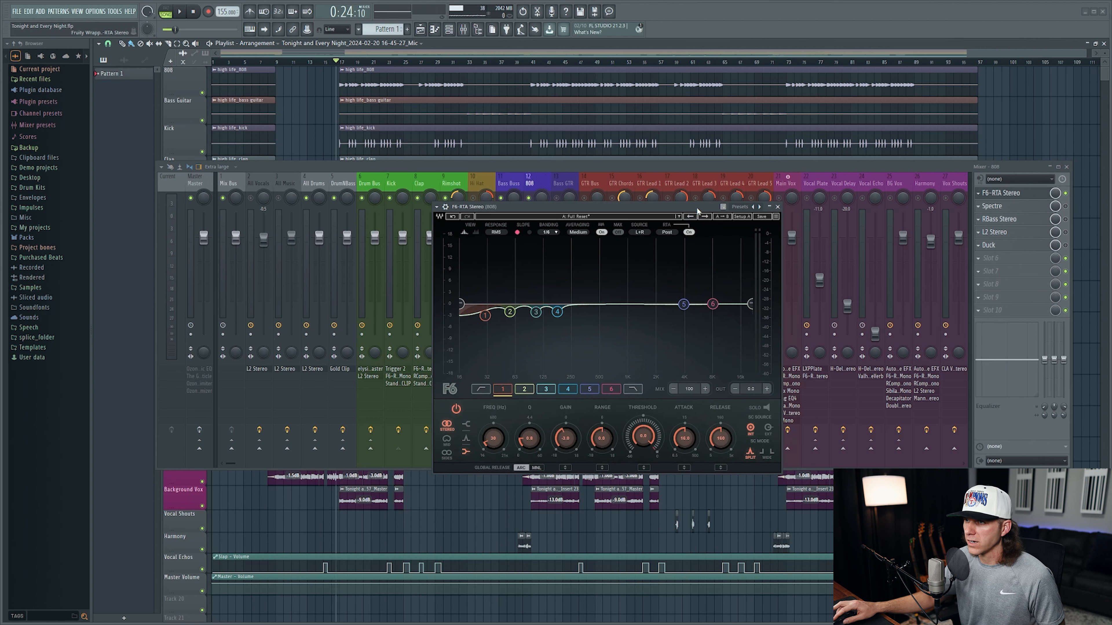
pyautogui.click(485, 316)
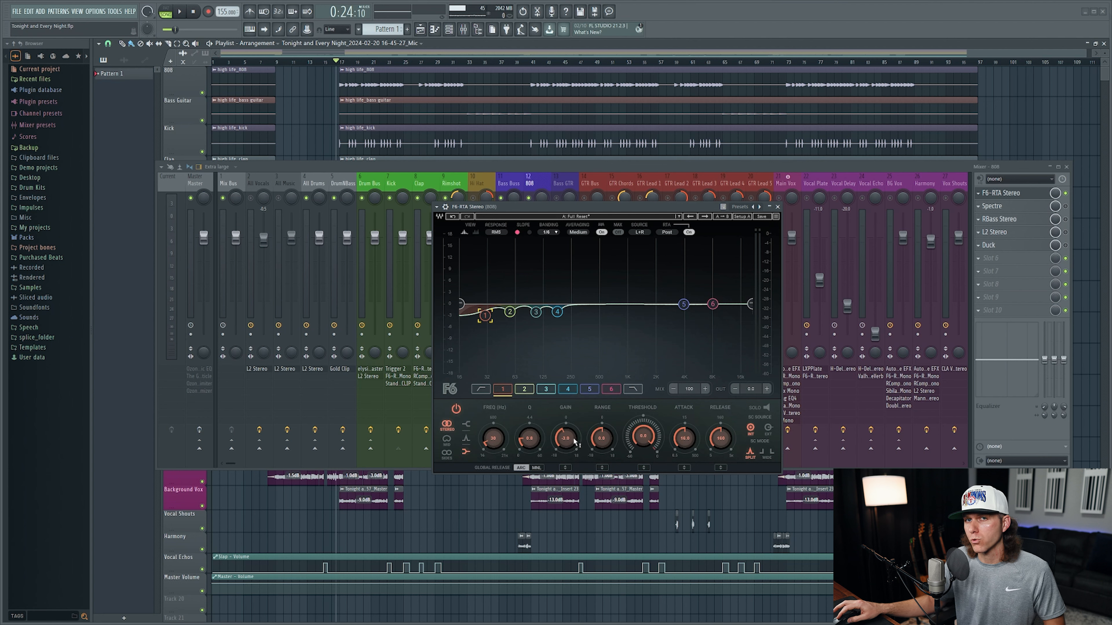
pyautogui.click(510, 311)
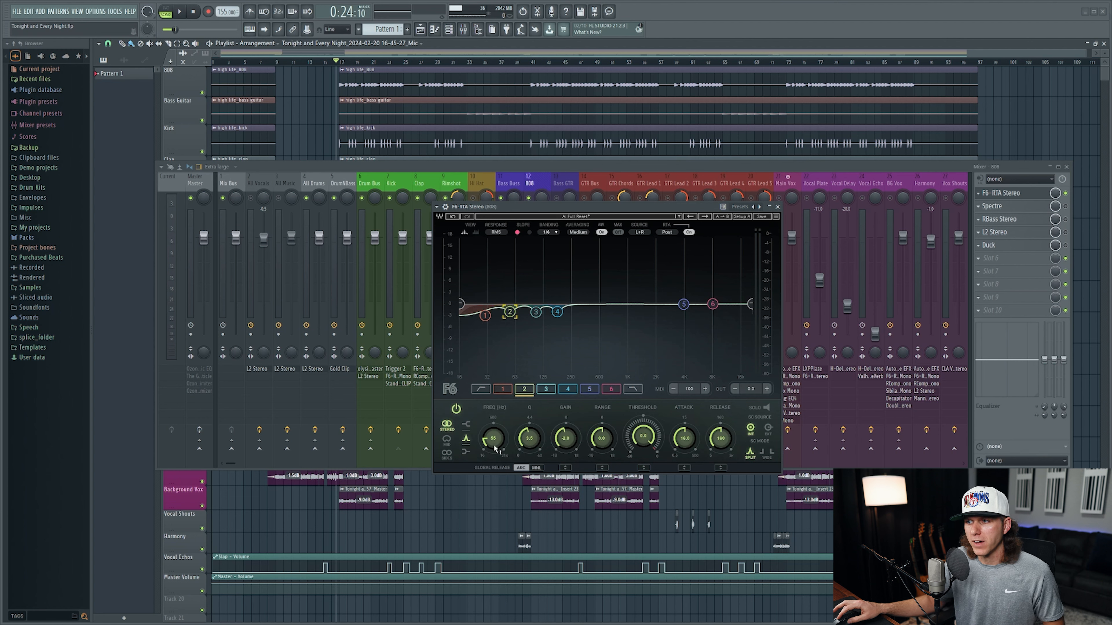
pyautogui.click(537, 314)
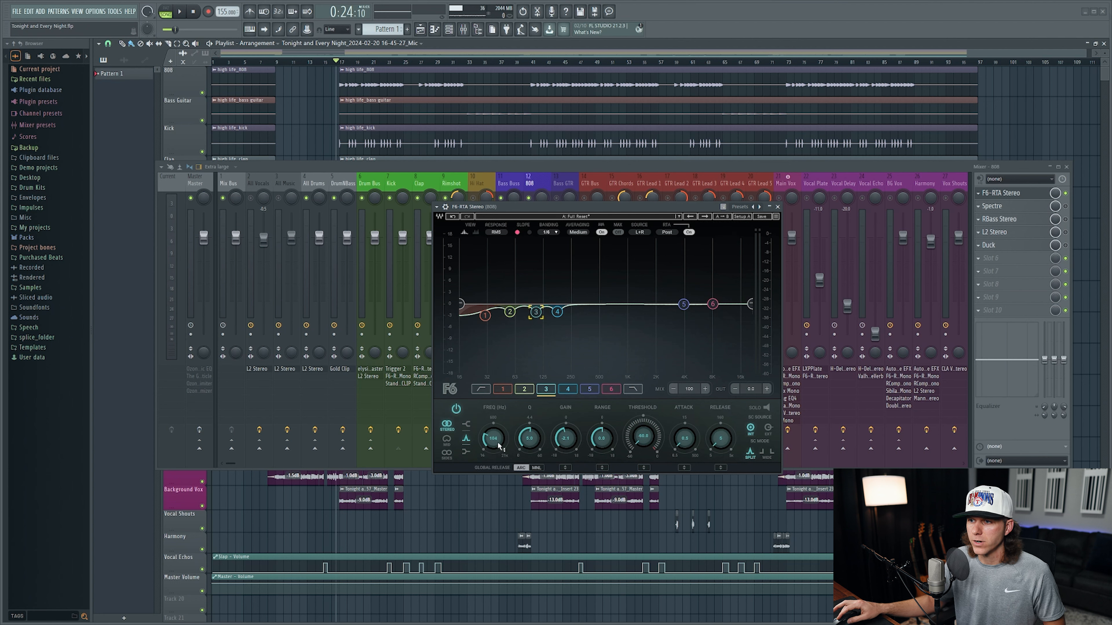
pyautogui.click(557, 312)
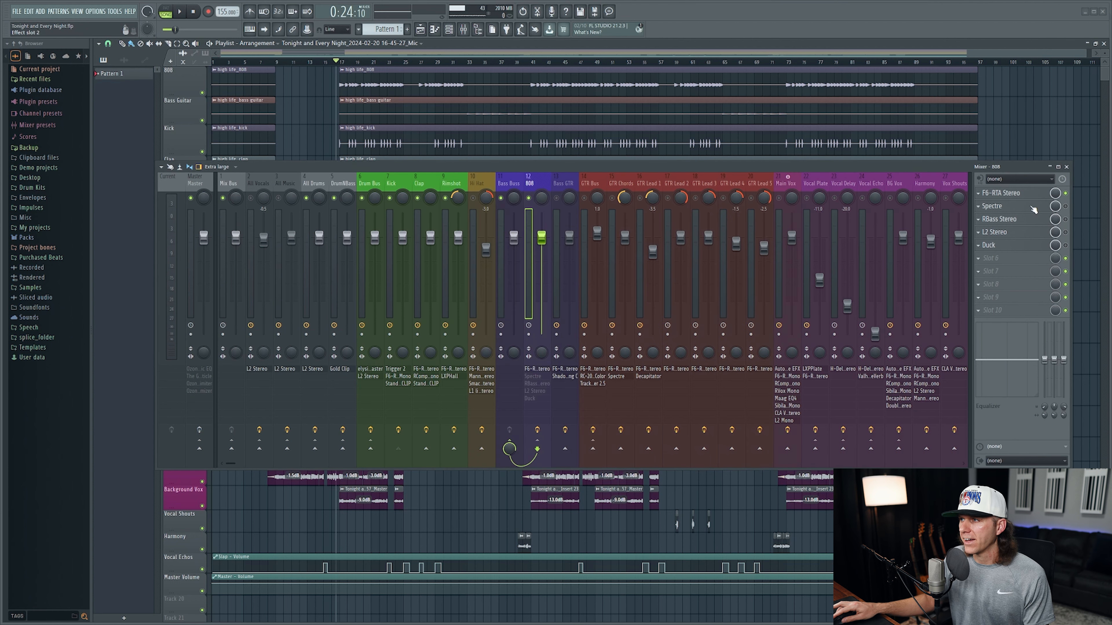
# Step: Enable Spectre on the 808 track, open it, and examine the 3 kHz band's boost and saturation type options
pyautogui.click(1066, 206)
pyautogui.click(1017, 207)
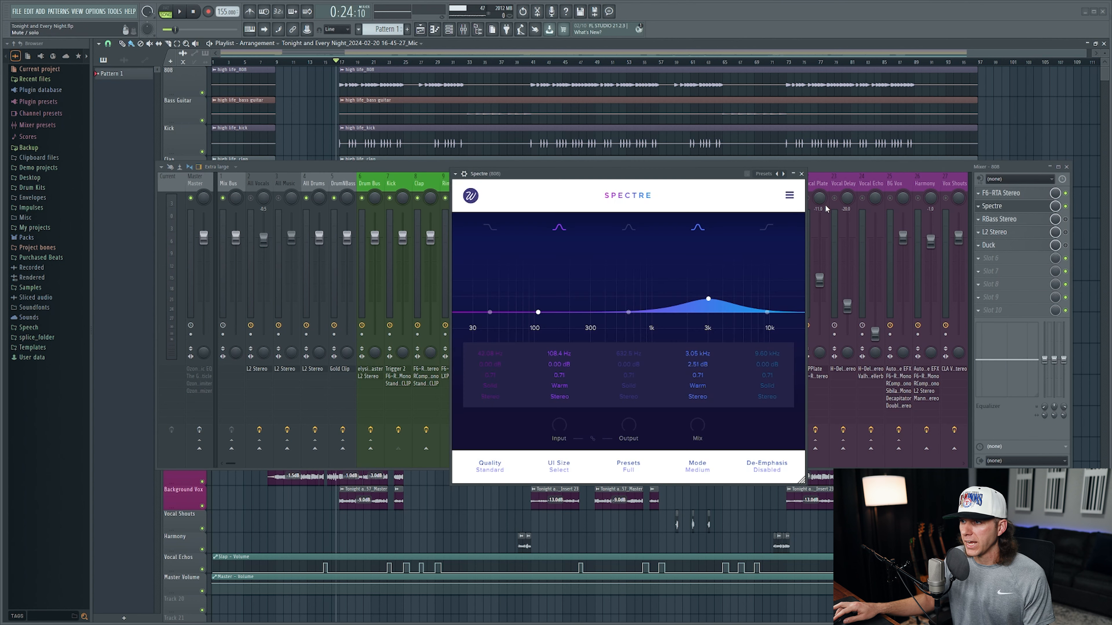
pyautogui.moveTo(643, 177); pyautogui.dragTo(611, 163)
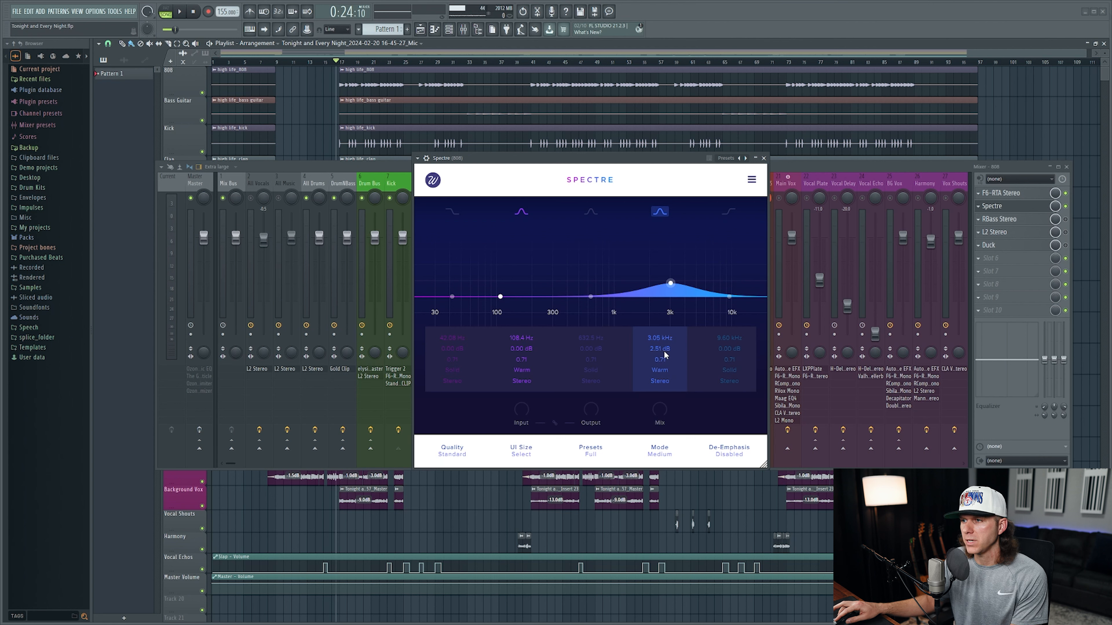
pyautogui.click(661, 370)
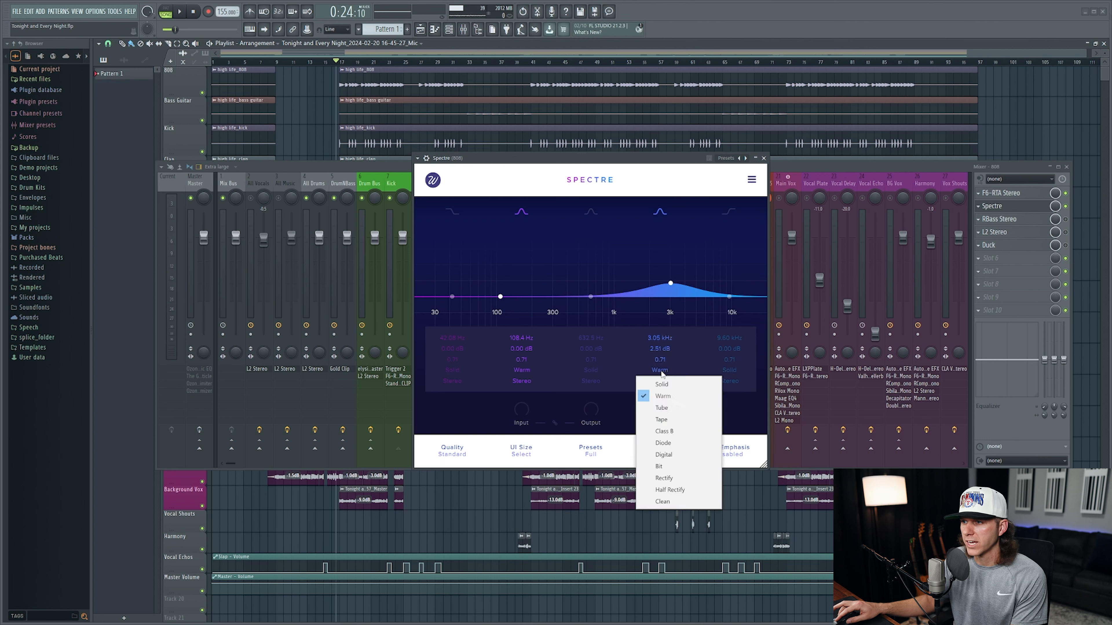
pyautogui.click(747, 406)
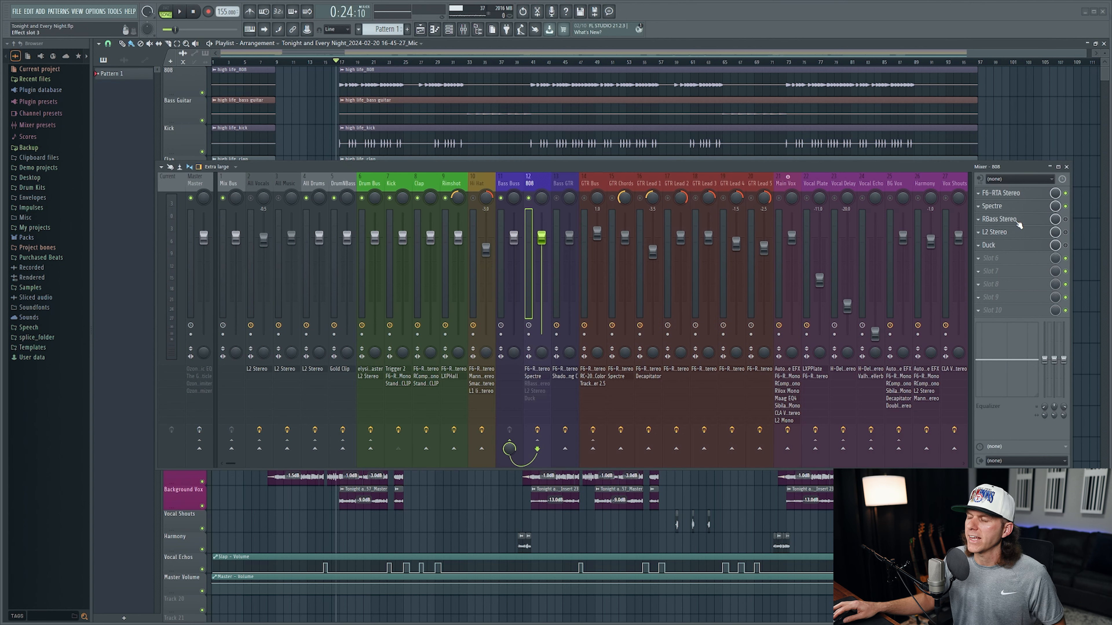
# Step: Enable RBass Stereo on the 808 track and open it to inspect the intensity and frequency settings
pyautogui.click(1066, 219)
pyautogui.click(1026, 222)
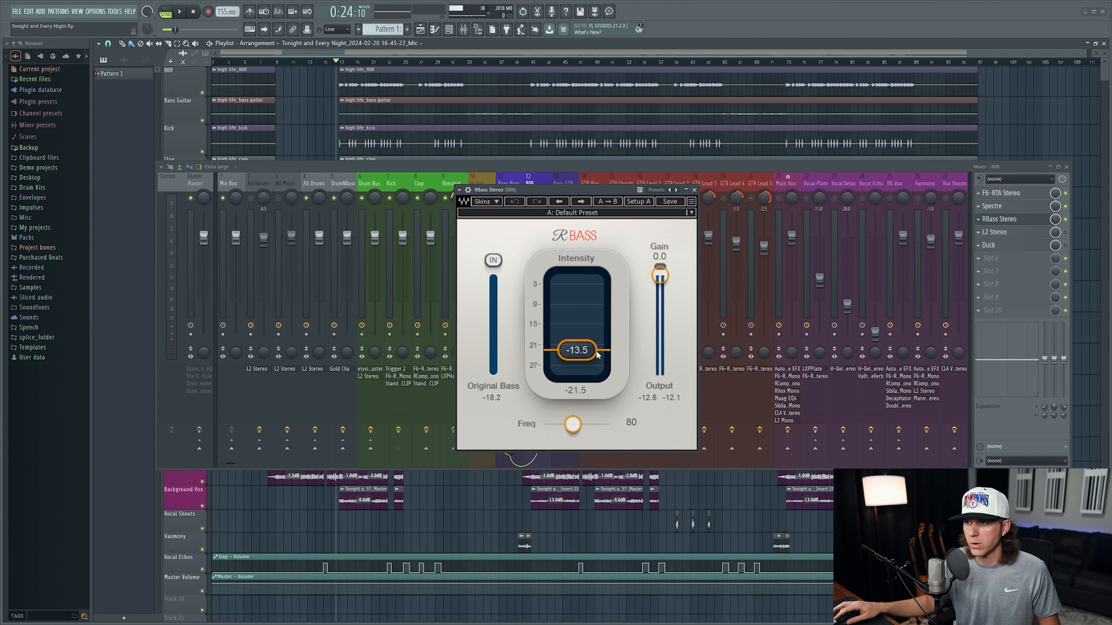
pyautogui.click(1023, 207)
pyautogui.click(1023, 205)
pyautogui.click(1023, 206)
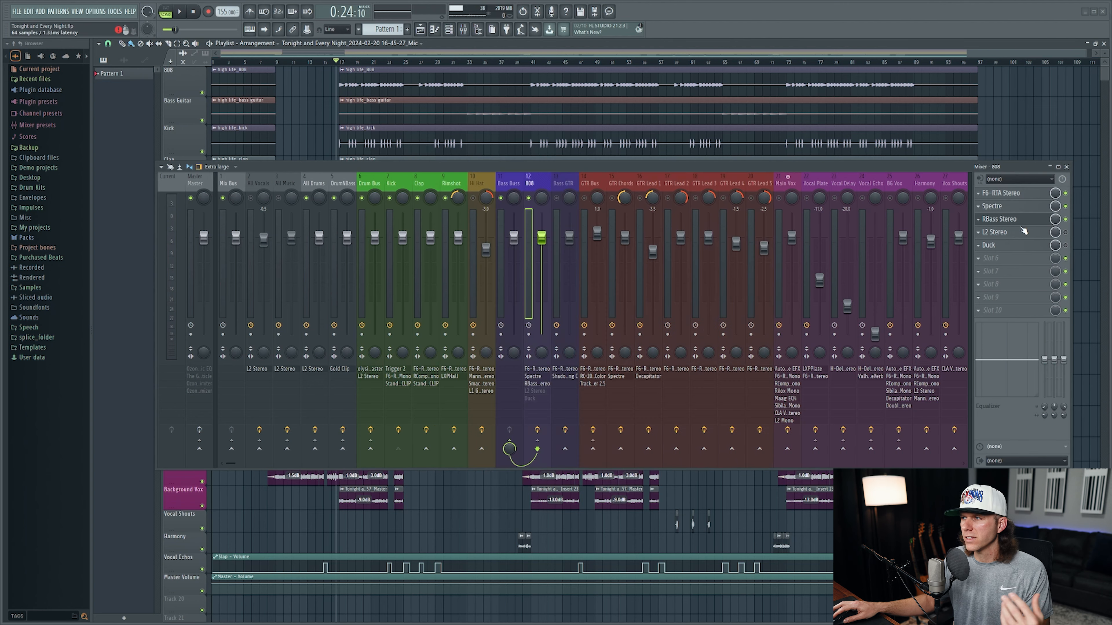
pyautogui.click(1025, 223)
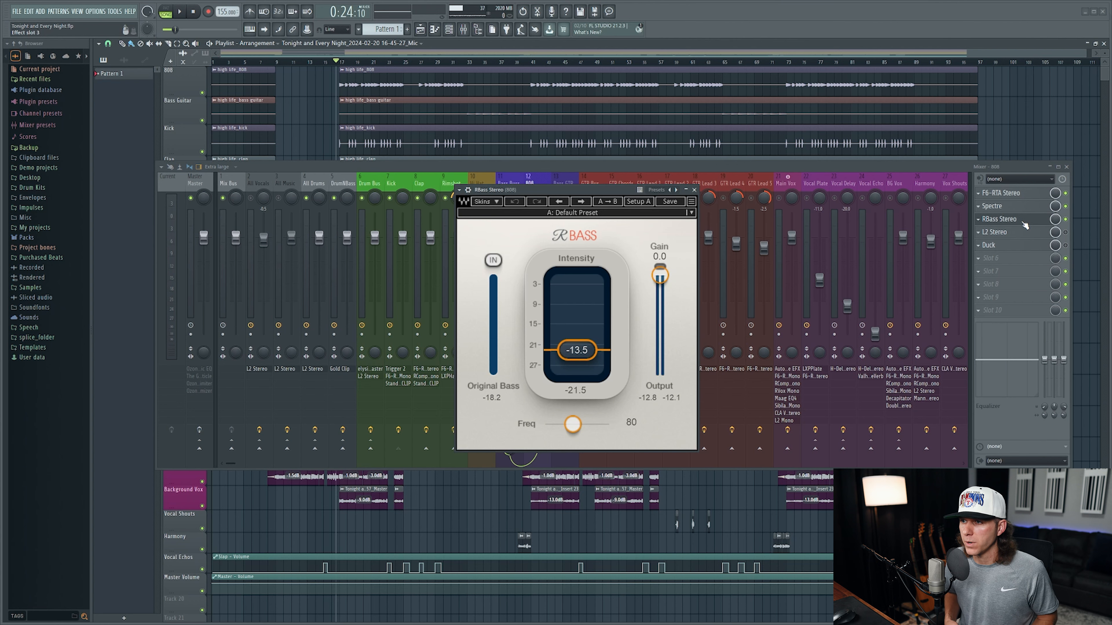
# Step: Revisit the 808's F6-RTA Stereo, Spectre and RBass Stereo windows to review the low-end processing chain
pyautogui.click(1002, 193)
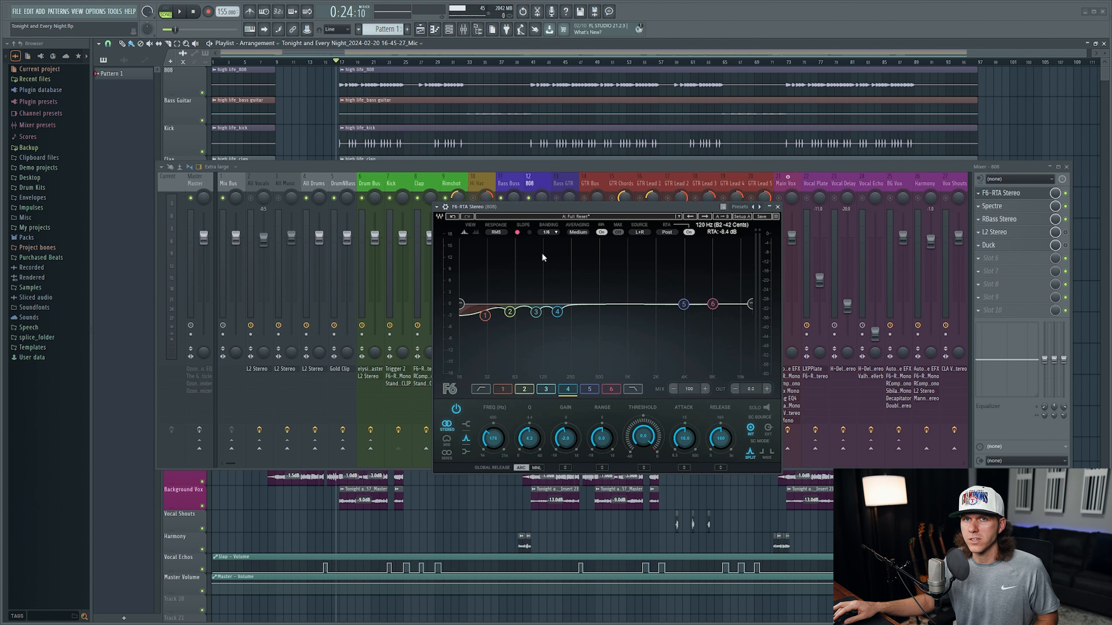
pyautogui.click(777, 207)
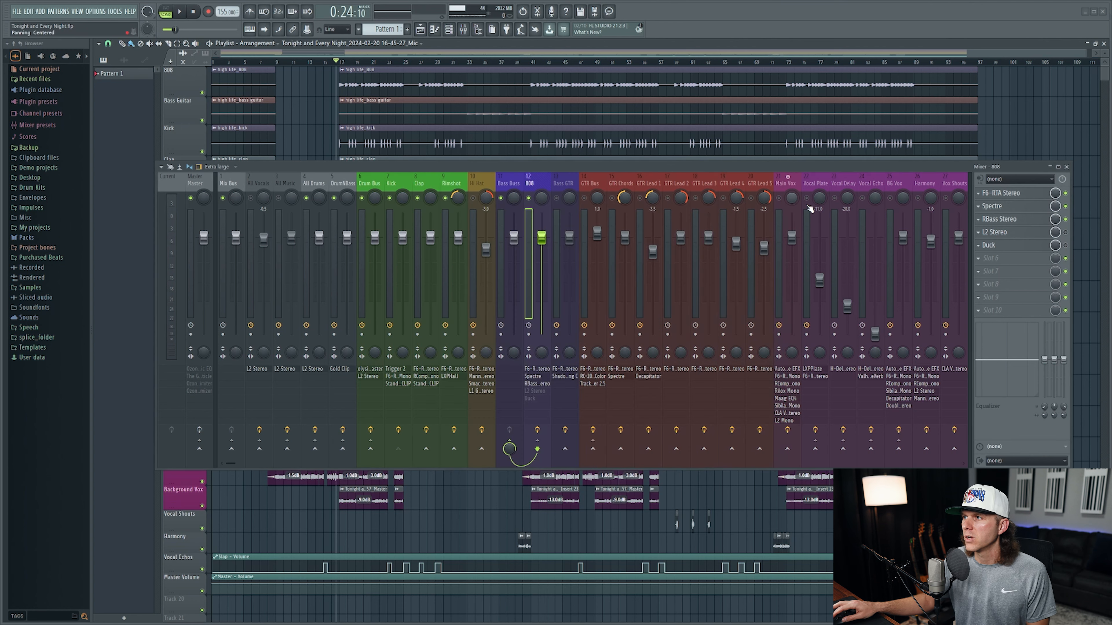
pyautogui.click(1002, 205)
pyautogui.click(1010, 223)
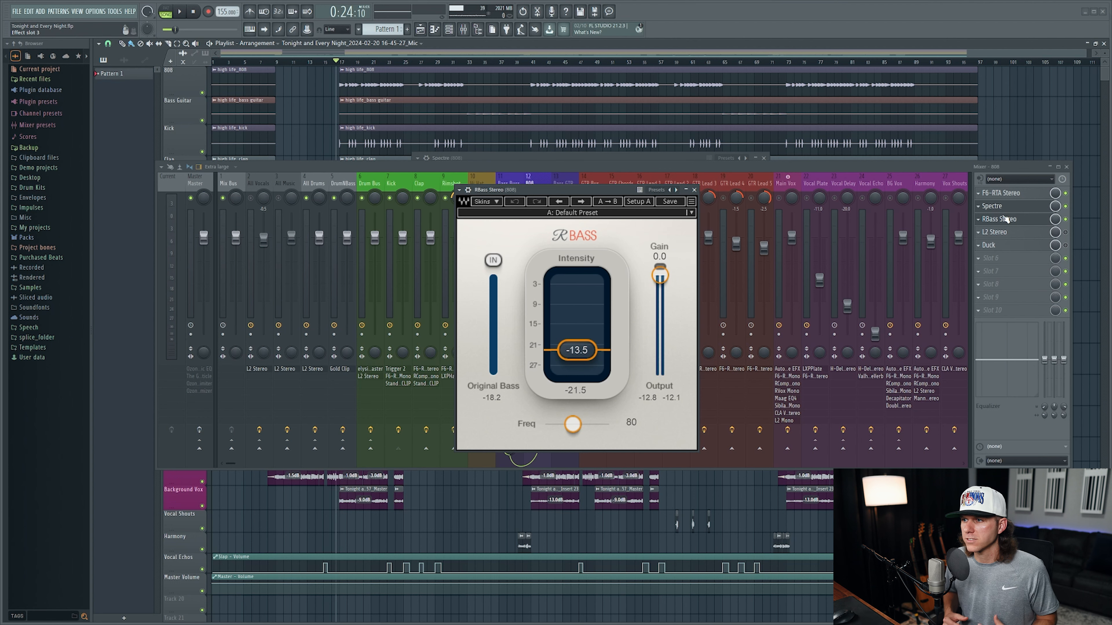
pyautogui.click(1005, 219)
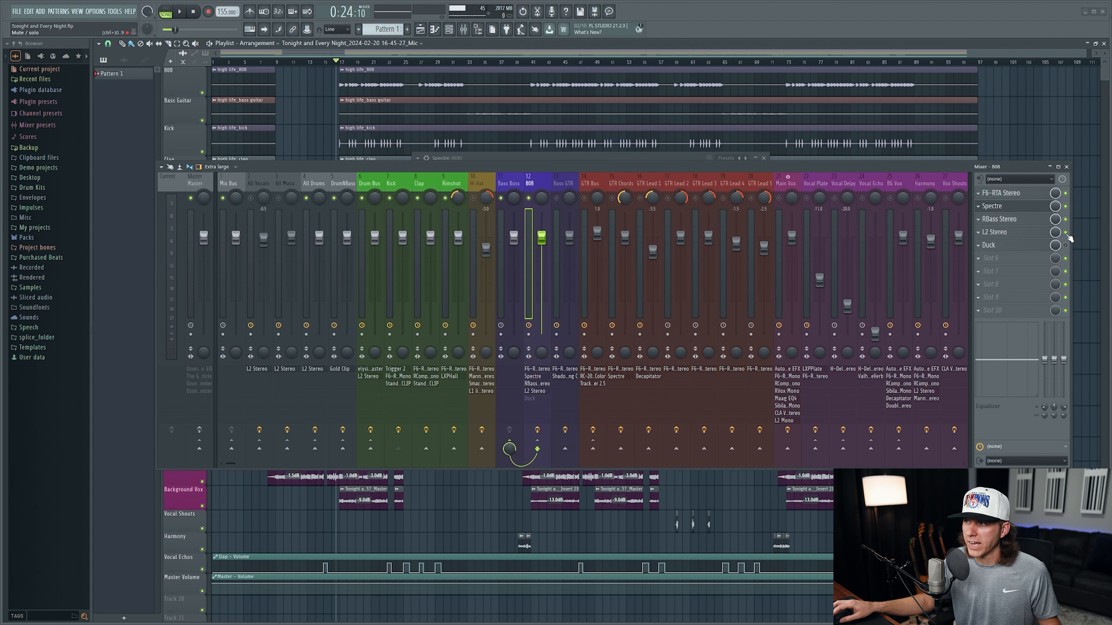
# Step: Enable L2 Stereo on the 808 track and open it to examine its threshold, out ceiling and attenuation, closing it when done
pyautogui.click(1007, 233)
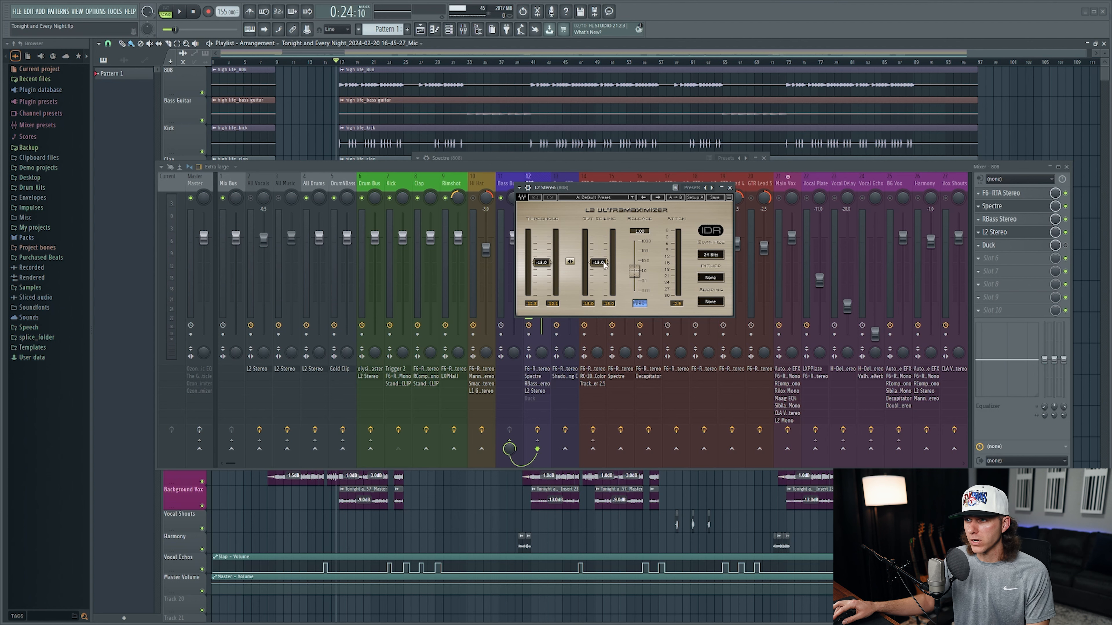
pyautogui.click(1013, 220)
pyautogui.click(1014, 221)
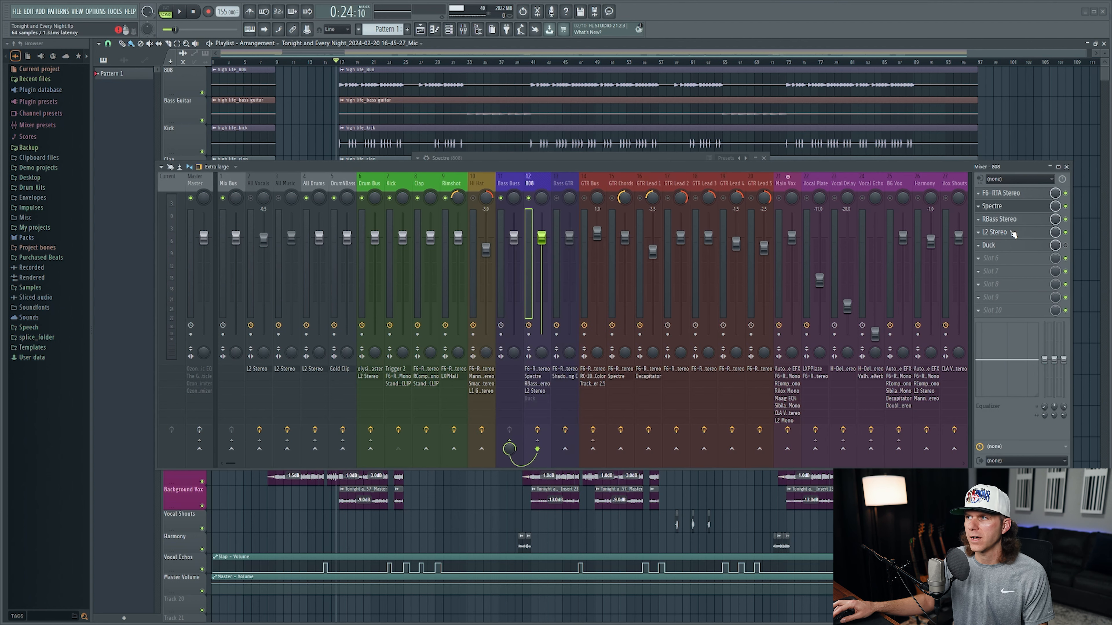
pyautogui.click(1013, 233)
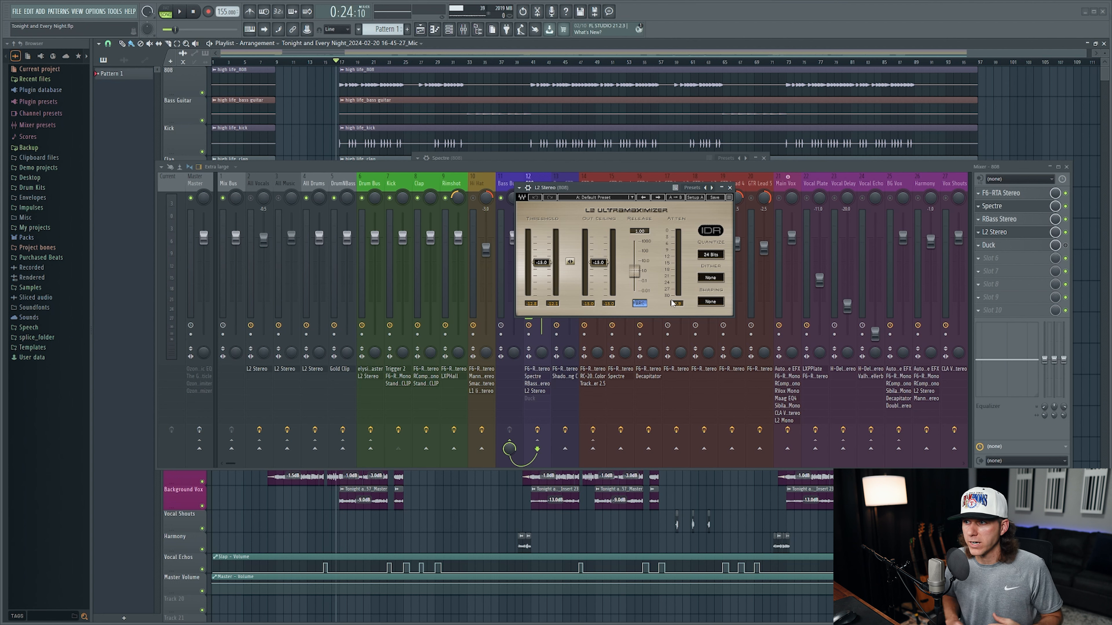
pyautogui.click(730, 187)
# Step: Enable and open Duck on the 808 track, check the Kick's sidechain routing to the 808, and audition the ducking
pyautogui.click(990, 245)
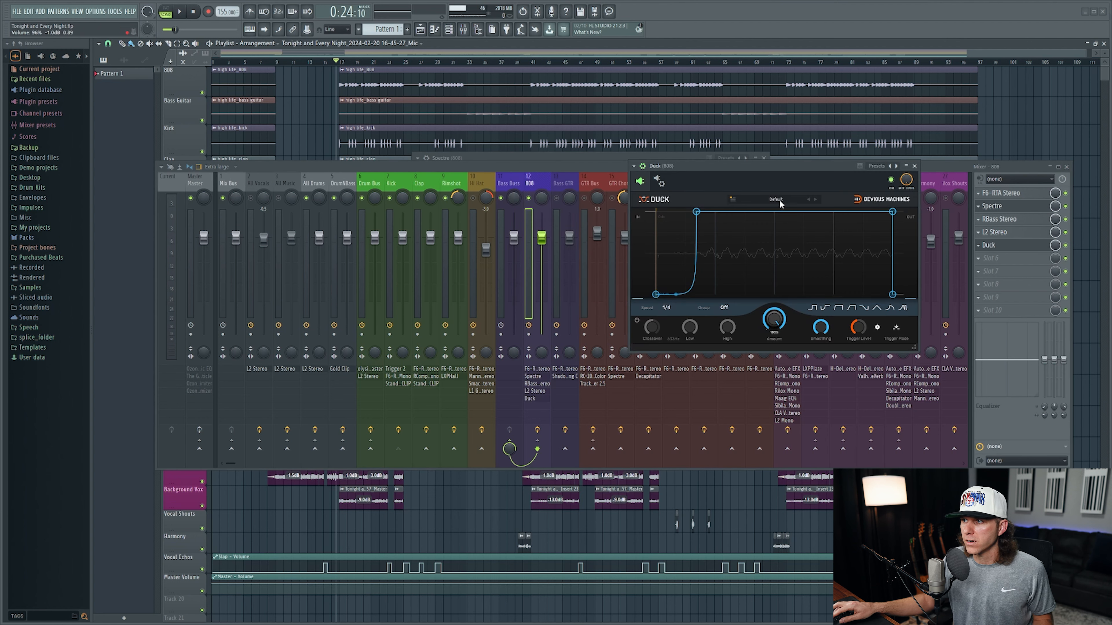
pyautogui.moveTo(769, 165); pyautogui.dragTo(682, 227)
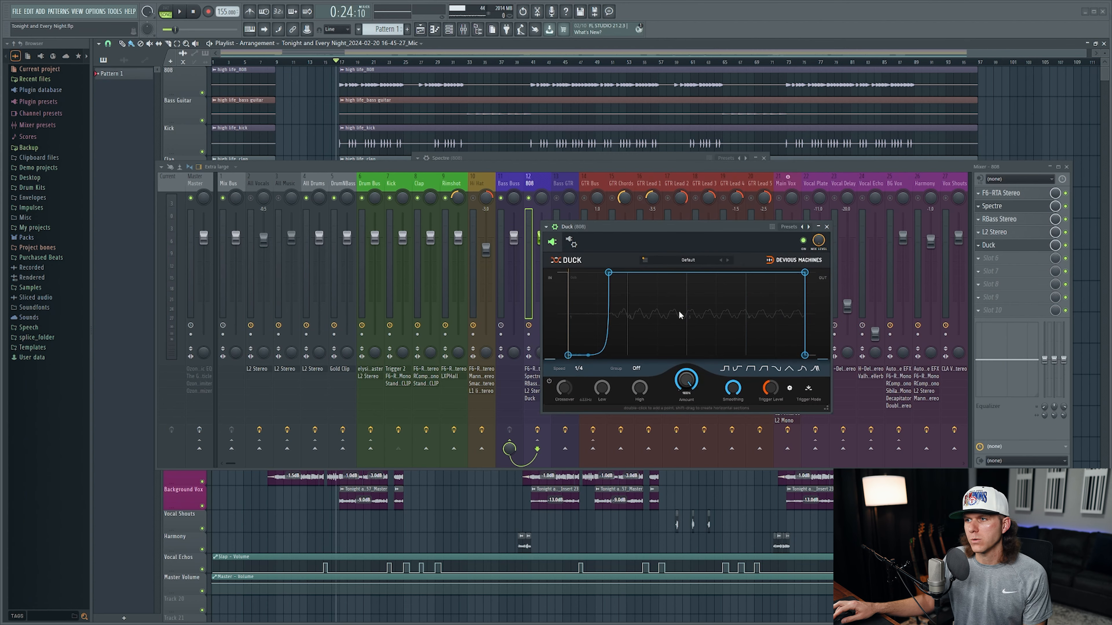
pyautogui.click(400, 222)
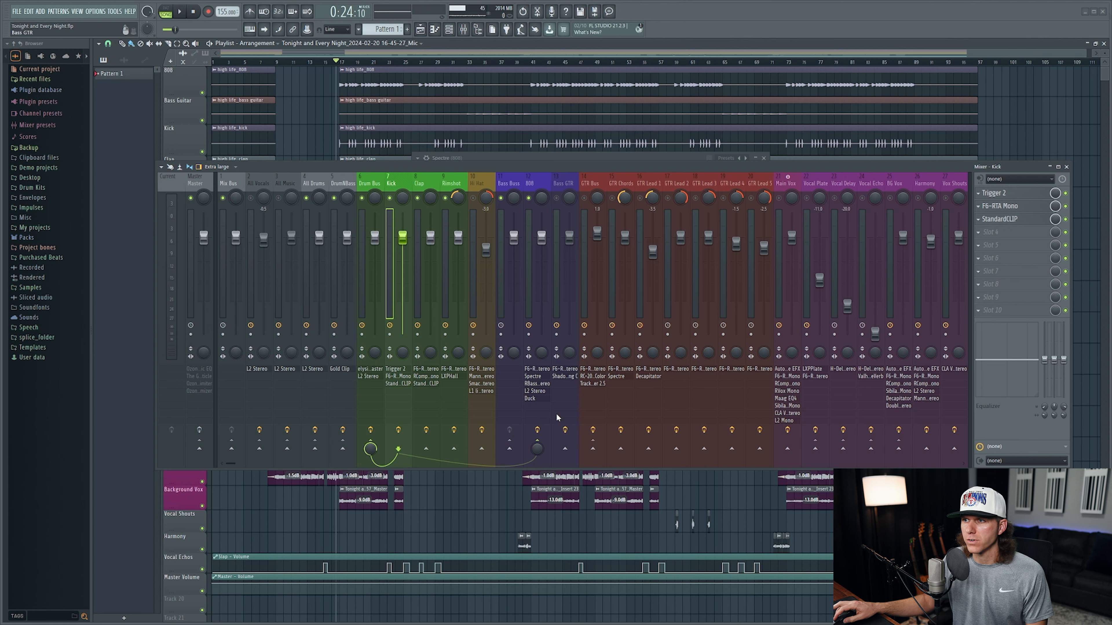
pyautogui.click(533, 184)
pyautogui.click(1011, 248)
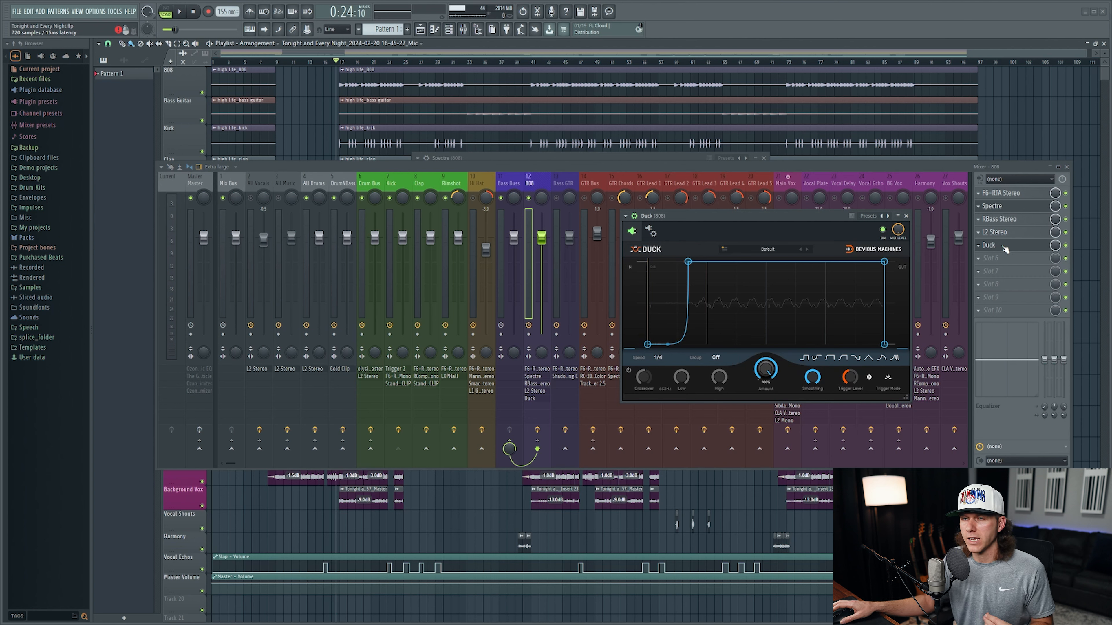
pyautogui.press('space')
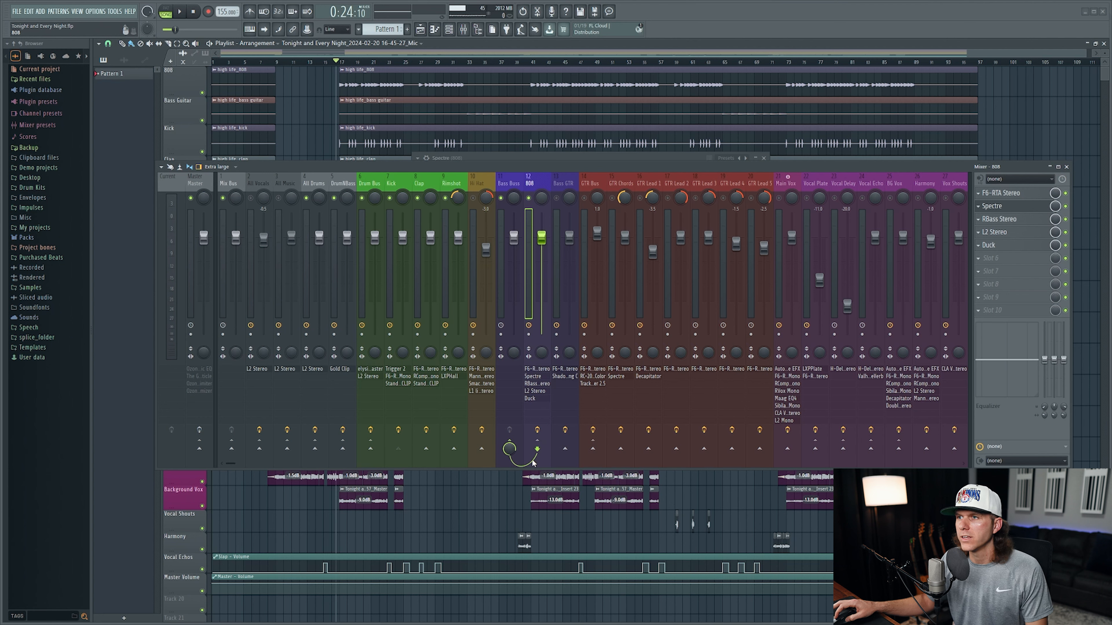
# Step: Inspect the routing of the Bass Bus, 808, DrumNBass and Drum Bus tracks by selecting each one
pyautogui.click(507, 180)
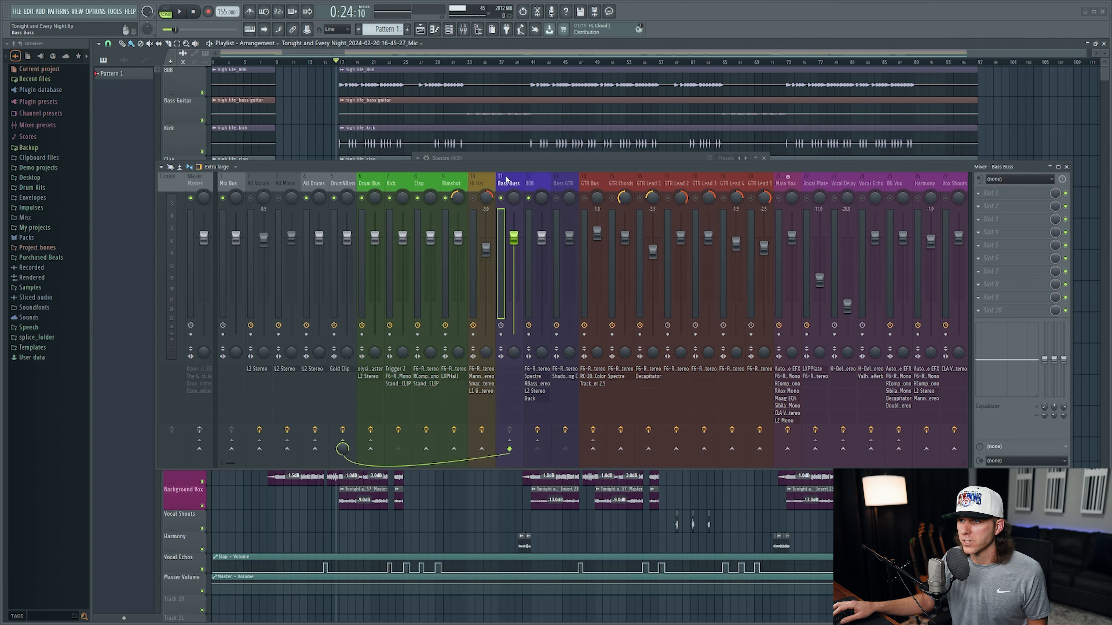
pyautogui.click(539, 181)
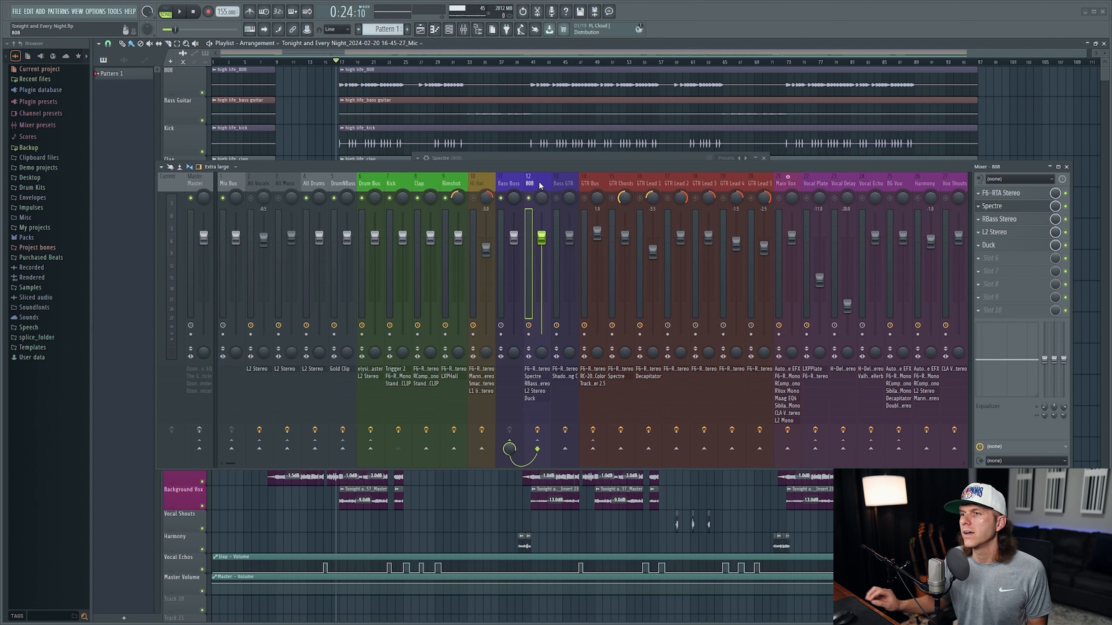
pyautogui.click(509, 182)
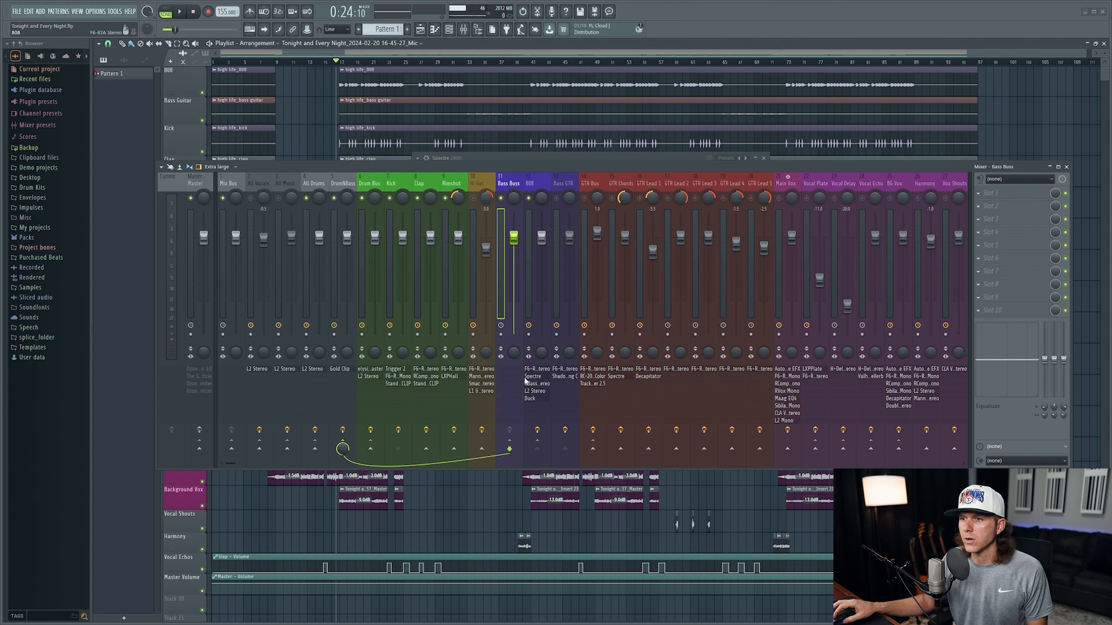
pyautogui.click(343, 185)
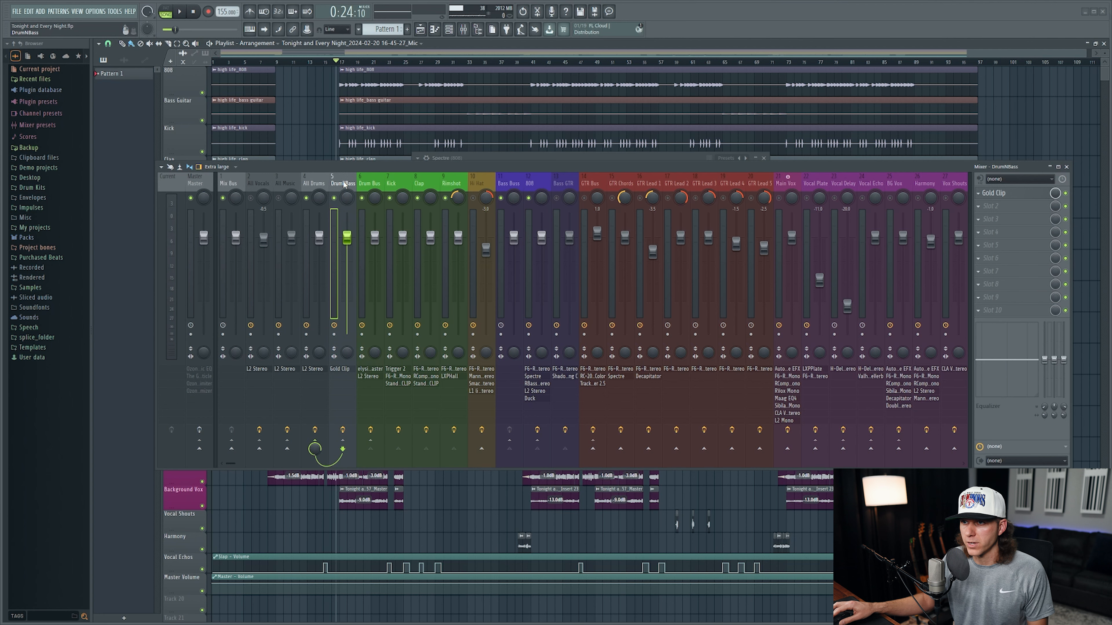
pyautogui.click(378, 182)
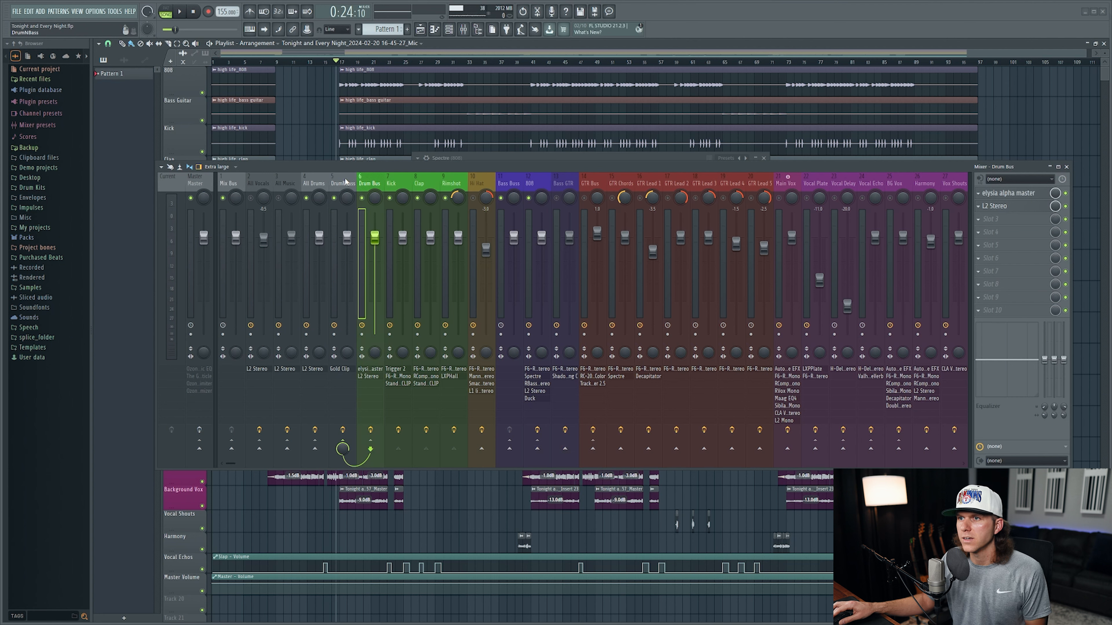
pyautogui.click(516, 178)
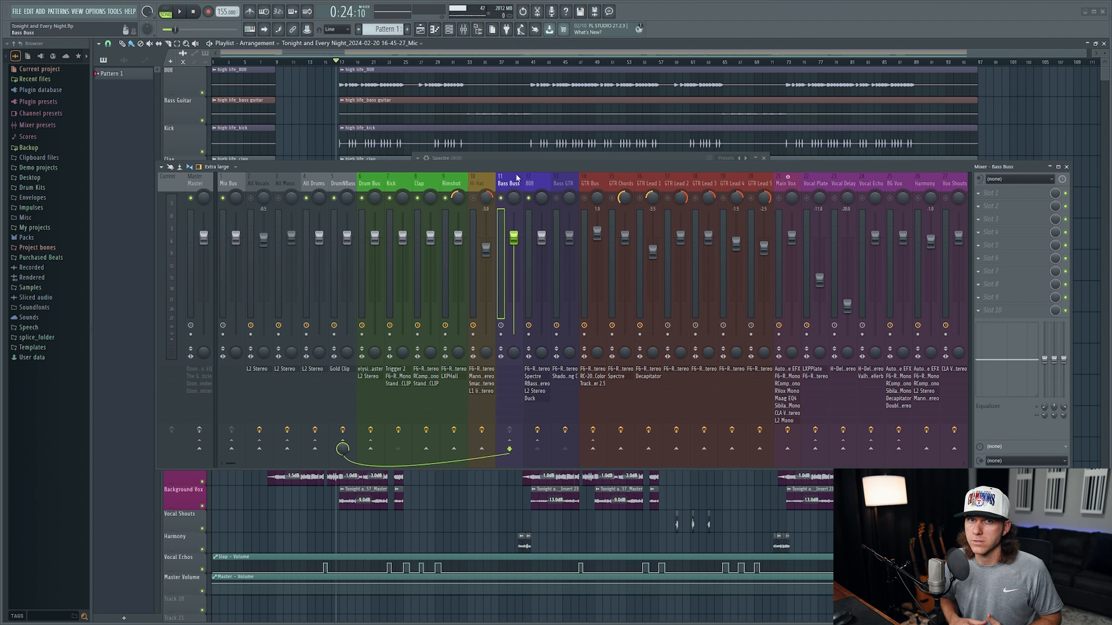
# Step: Bypass Gold Clip on the DrumNBass bus and Duck on the 808 track
pyautogui.click(347, 183)
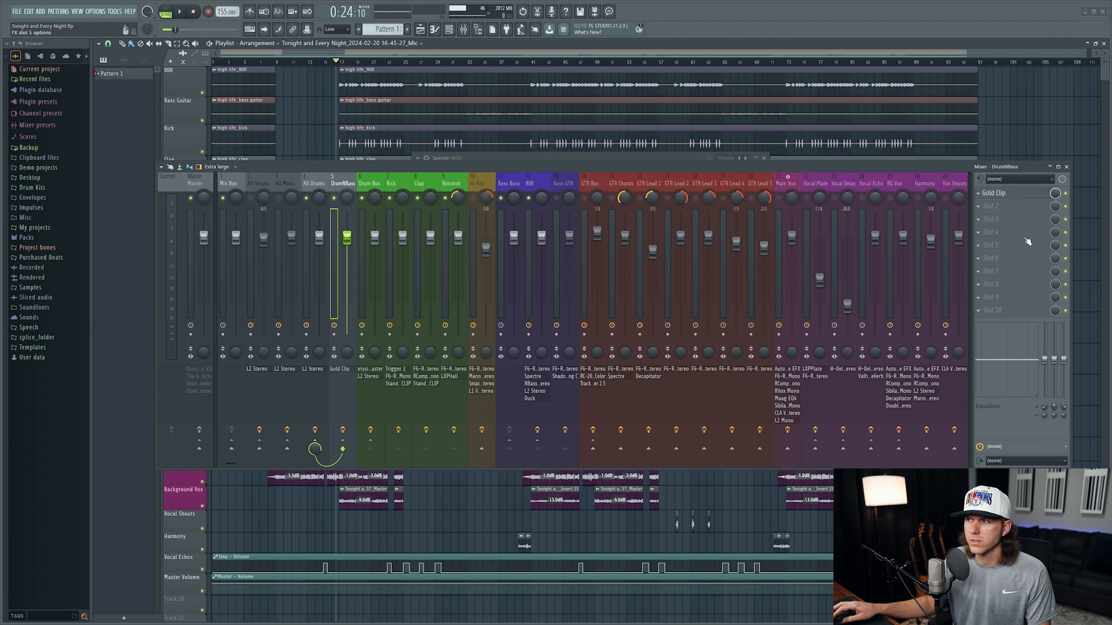
pyautogui.click(1066, 193)
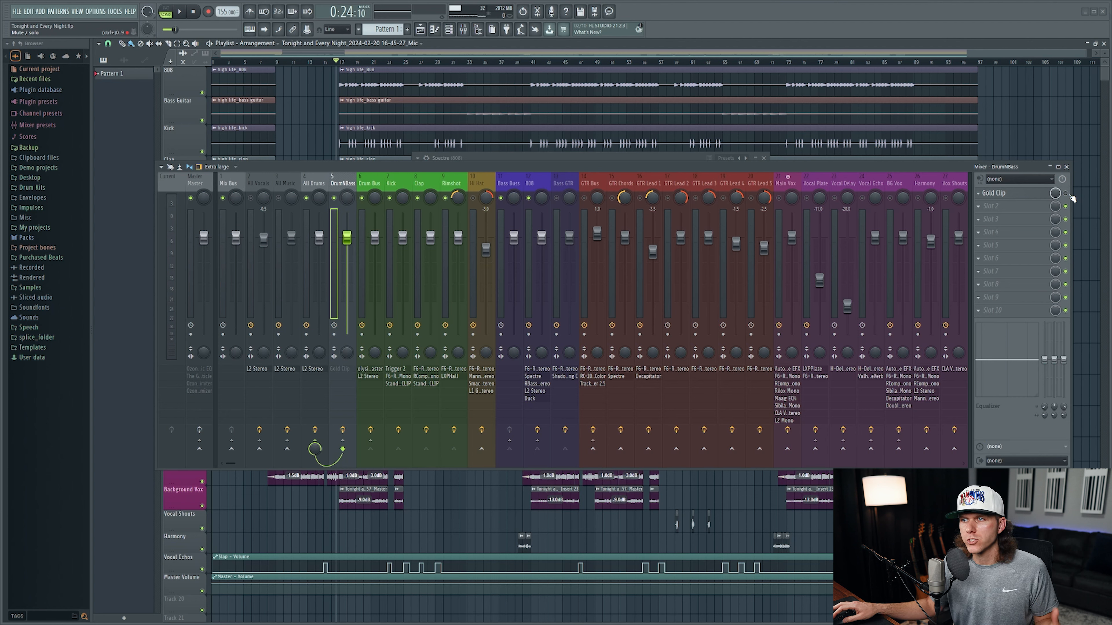
pyautogui.click(540, 185)
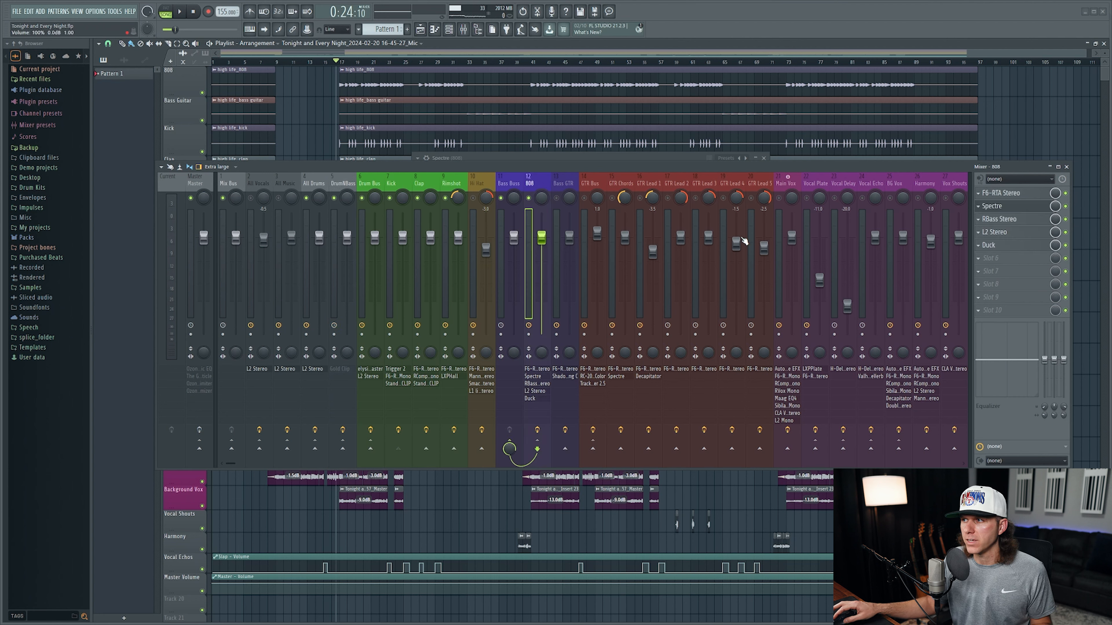
pyautogui.click(1025, 246)
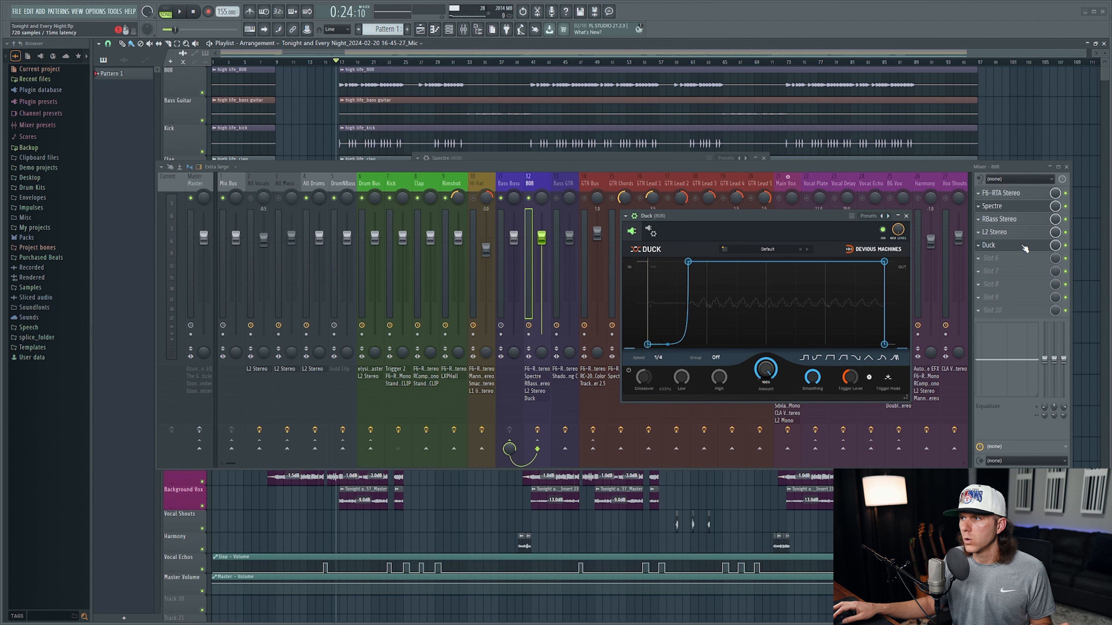
pyautogui.click(1024, 246)
pyautogui.click(1066, 246)
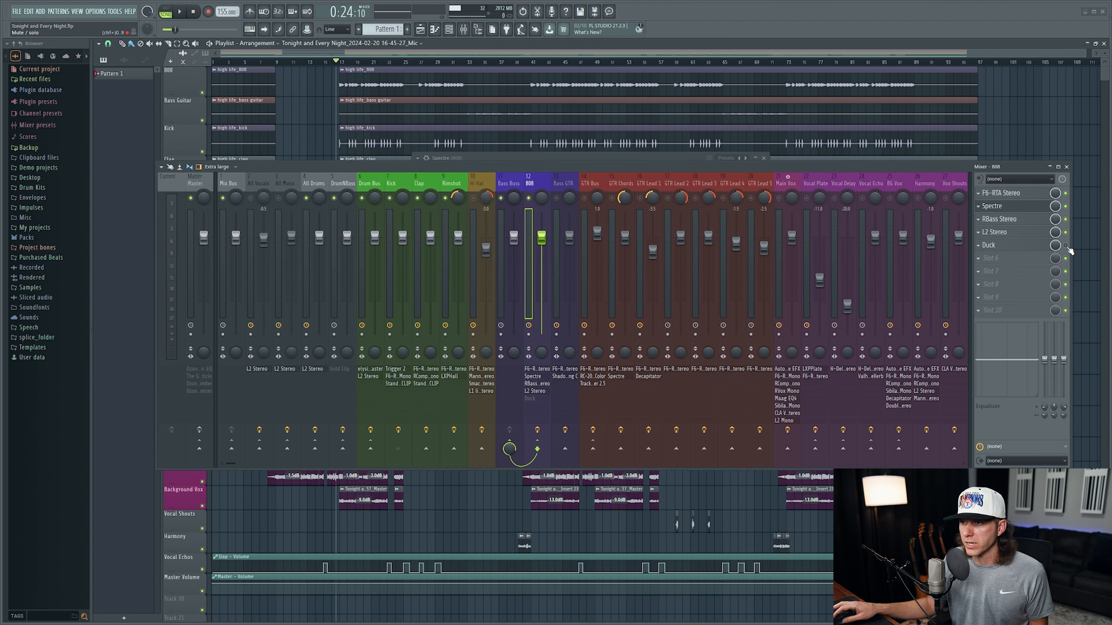
# Step: Select the DrumNBass bus and play the song to audition the drums and 808 without ducking or clipping
pyautogui.click(345, 183)
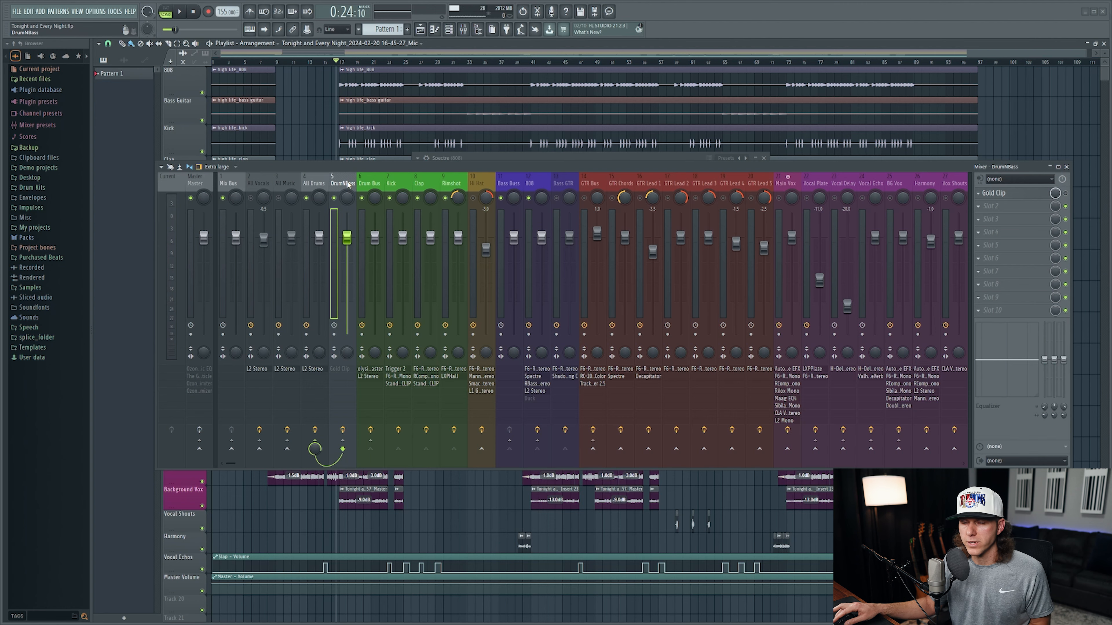
pyautogui.press('space')
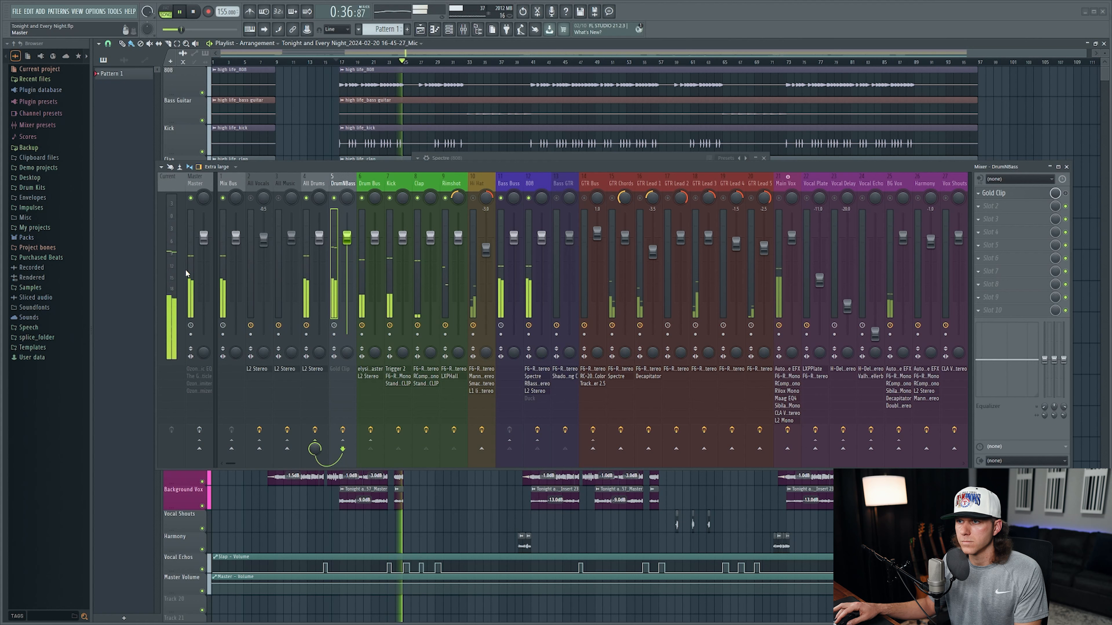
pyautogui.press('space')
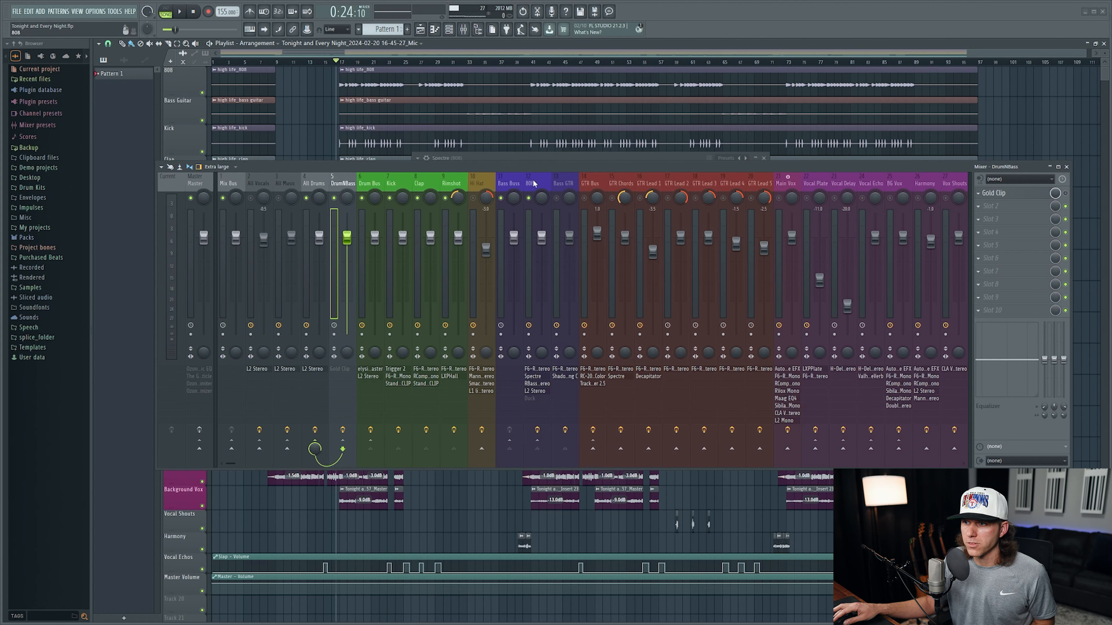
# Step: Re-enable Duck on the 808 track, then select the DrumNBass bus and play the song to audition the ducking
pyautogui.click(532, 187)
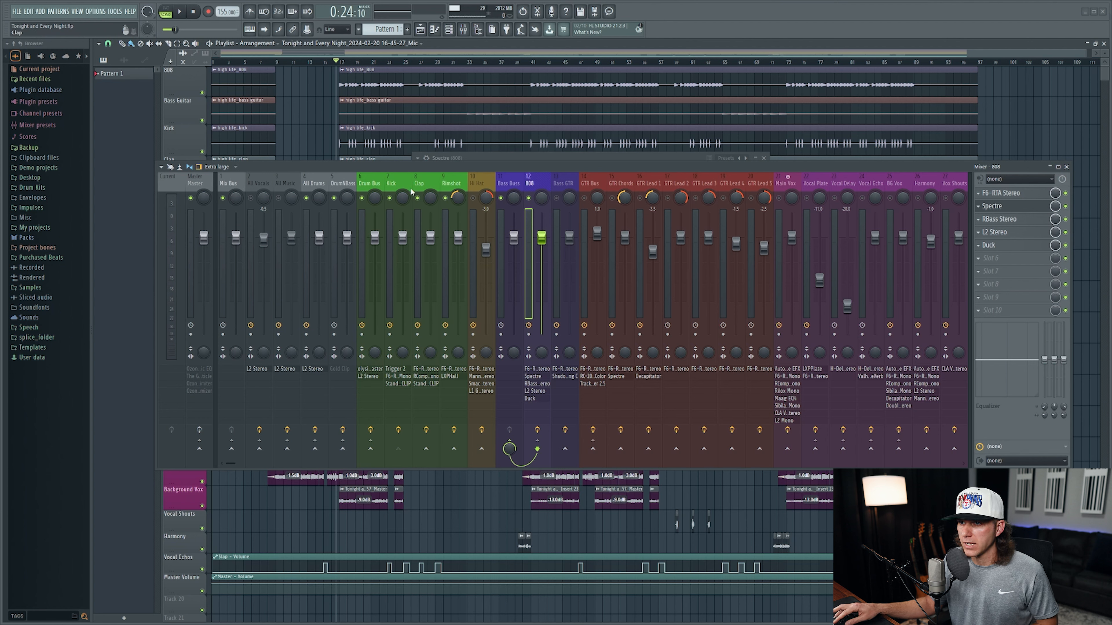
pyautogui.click(338, 184)
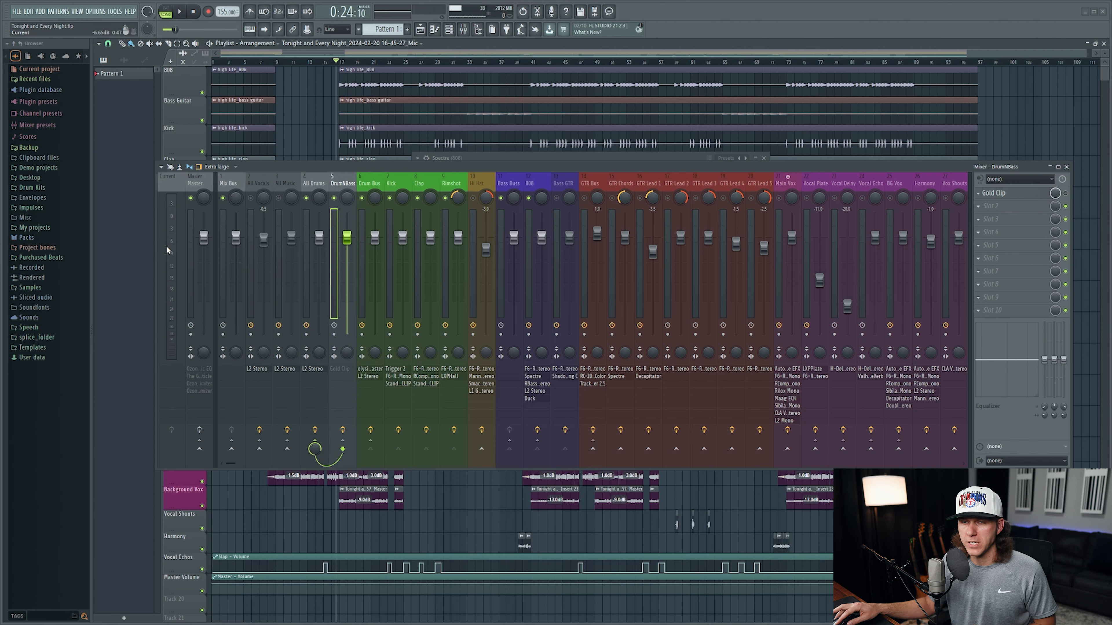
pyautogui.press('space')
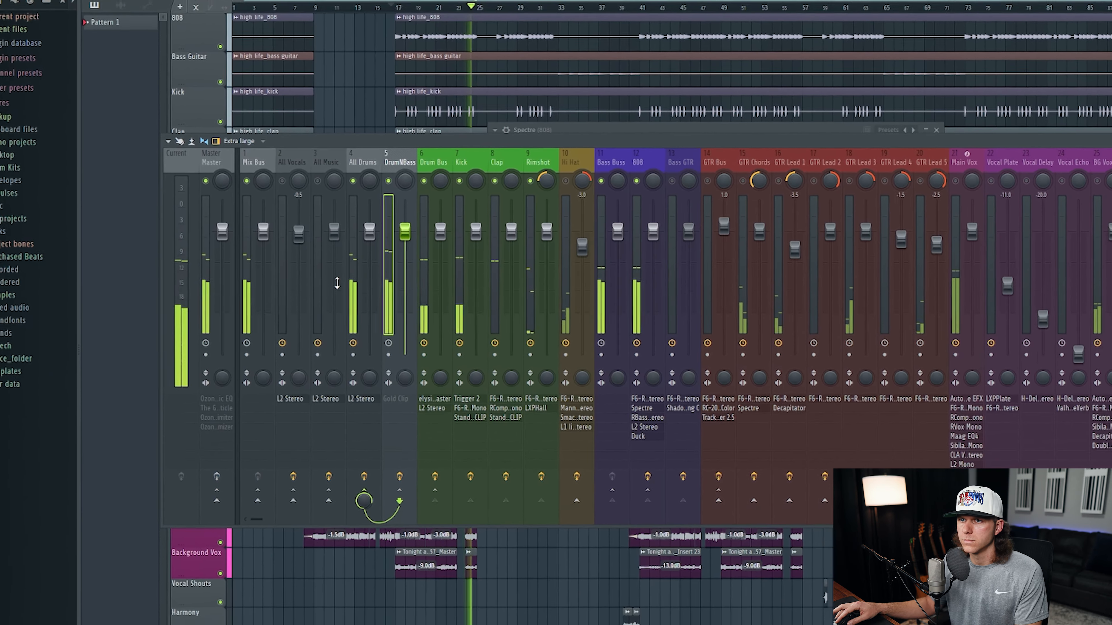
pyautogui.press('space')
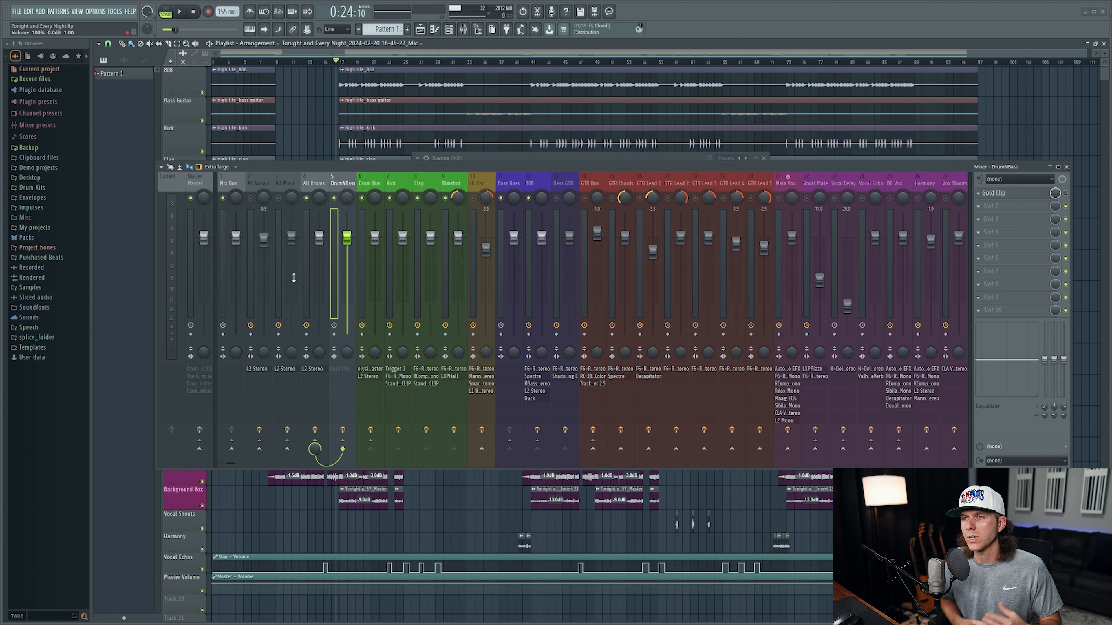
# Step: Open Duck on the 808 track, inspect its volume curve, and close it
pyautogui.click(532, 268)
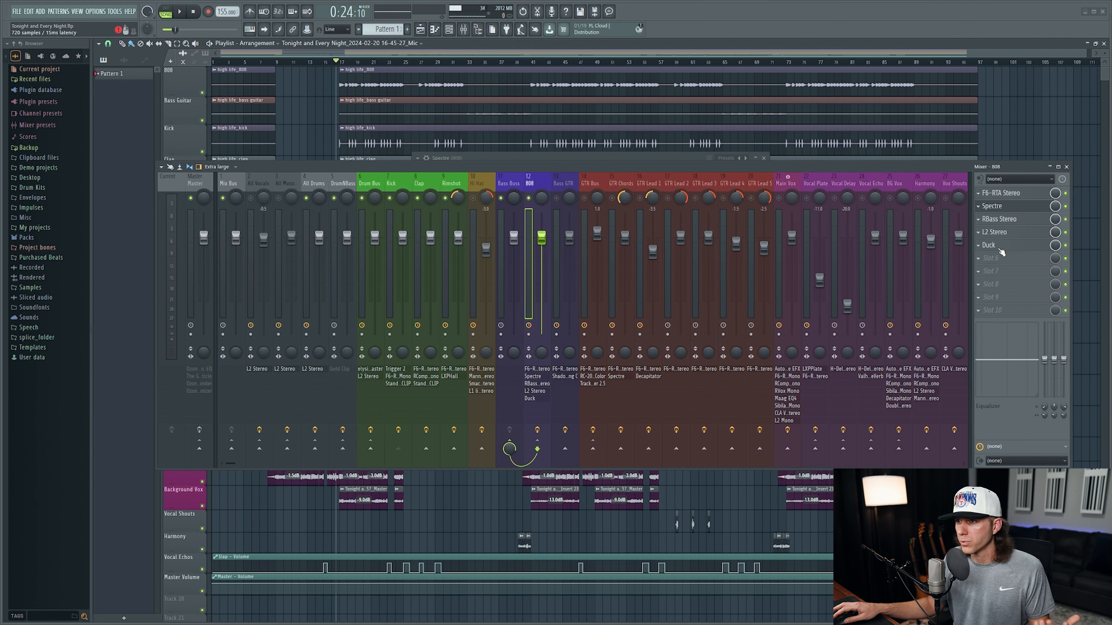
pyautogui.click(999, 249)
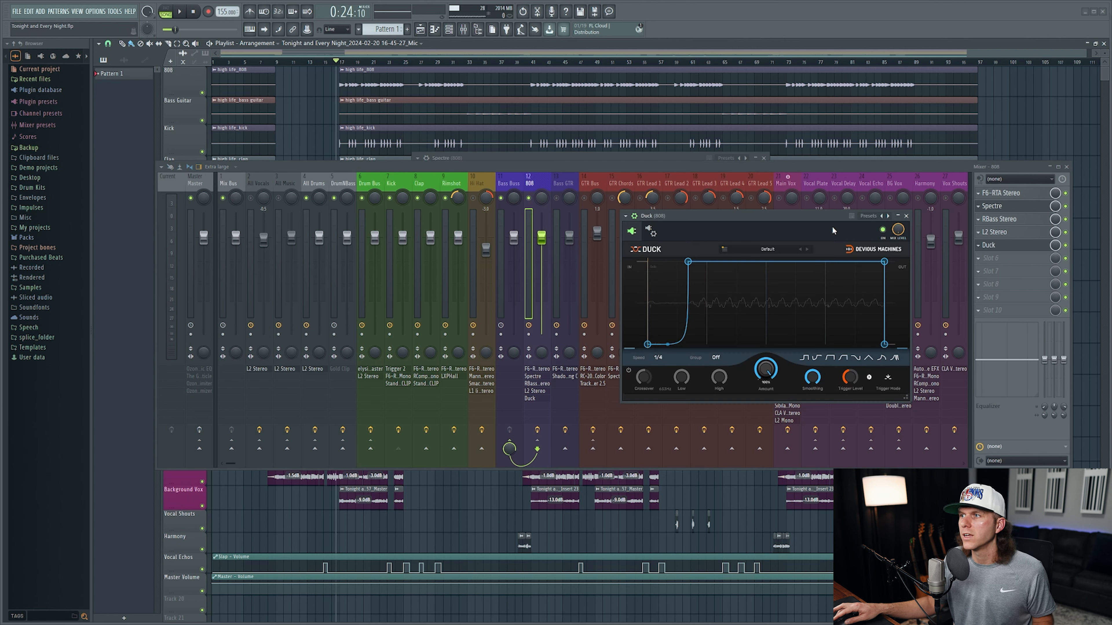
pyautogui.moveTo(818, 218); pyautogui.dragTo(674, 217)
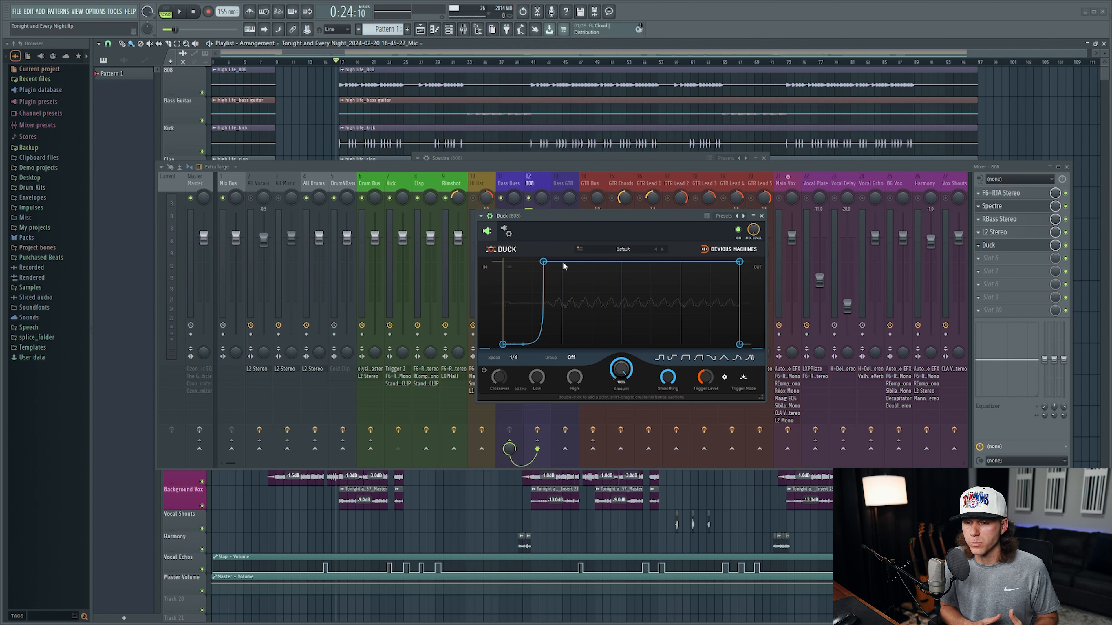
pyautogui.press('Escape')
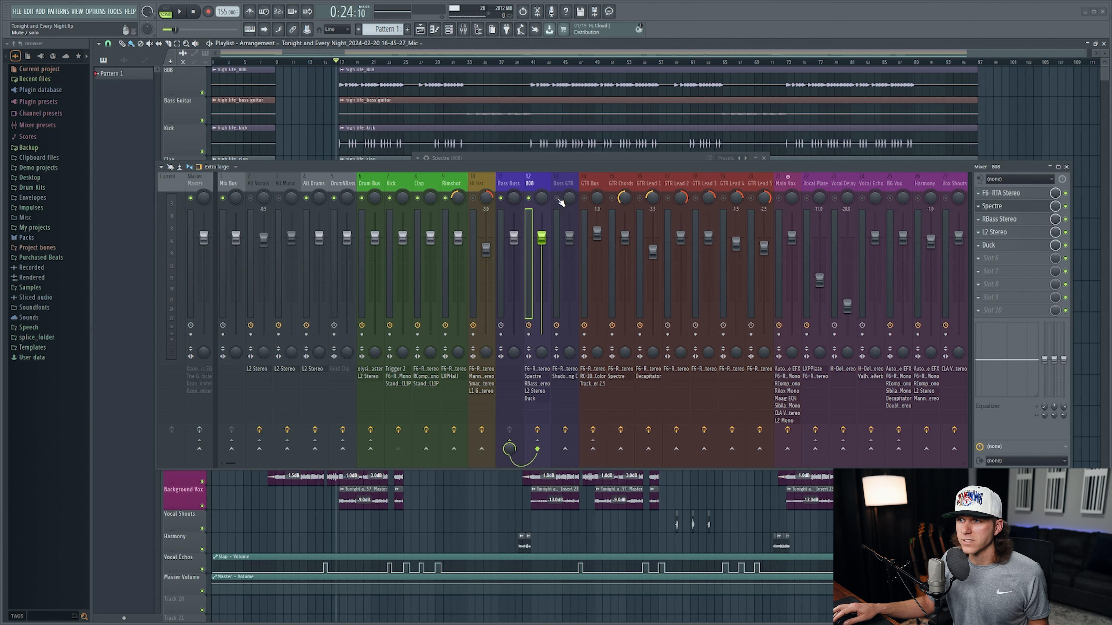
# Step: Bypass F6-RTA and Shadow Hills on the Bass GTR track and audition the dry bass guitar from 0:49
pyautogui.click(567, 186)
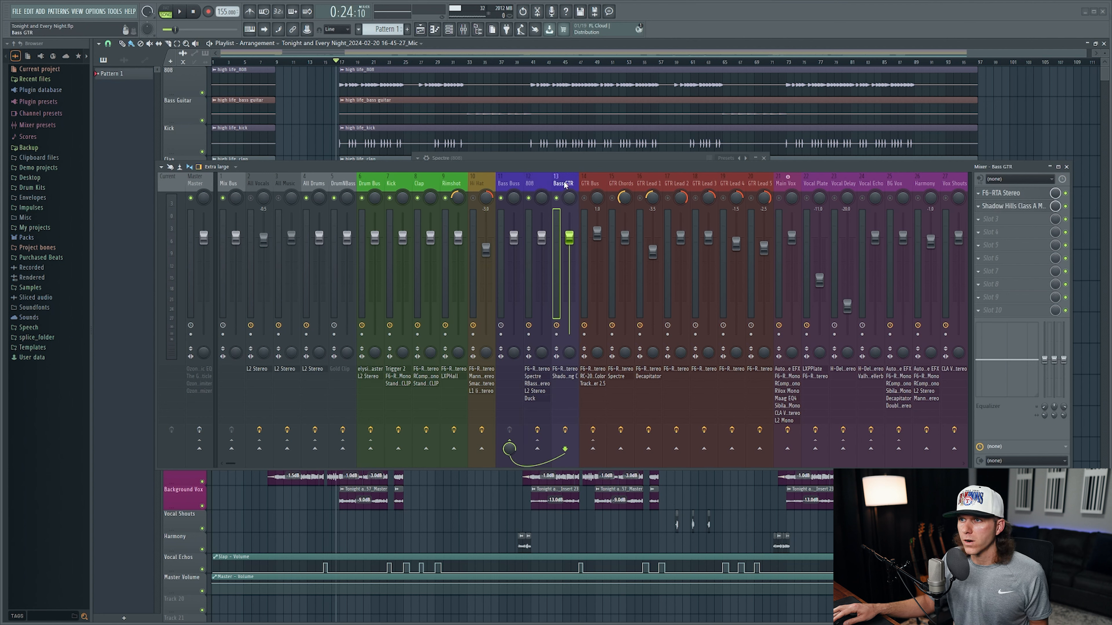
pyautogui.click(472, 64)
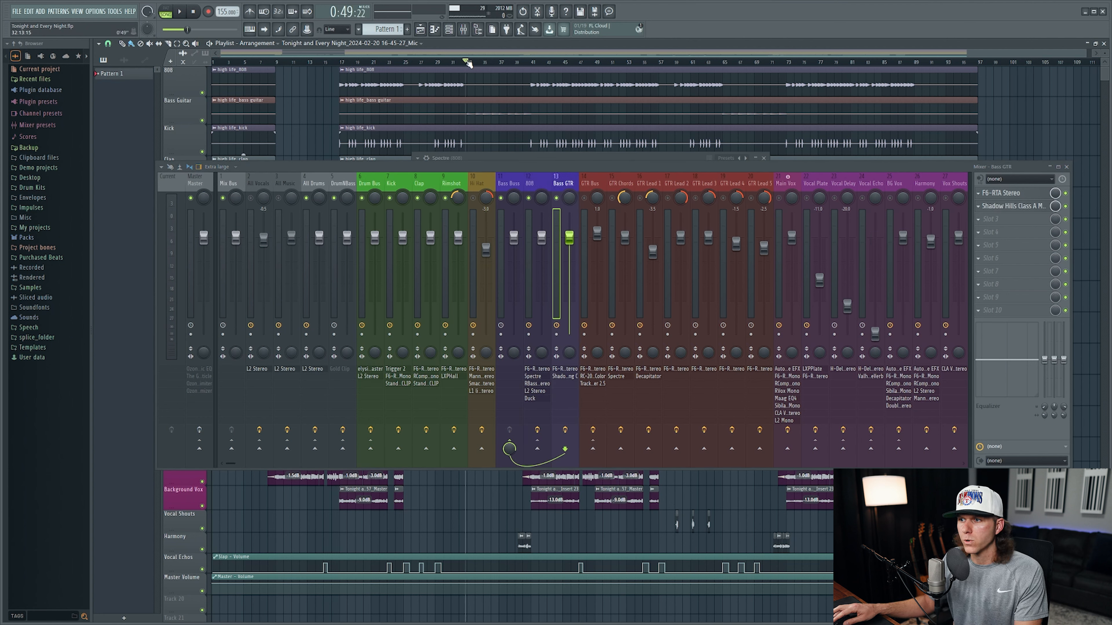
pyautogui.click(1065, 206)
pyautogui.click(1065, 193)
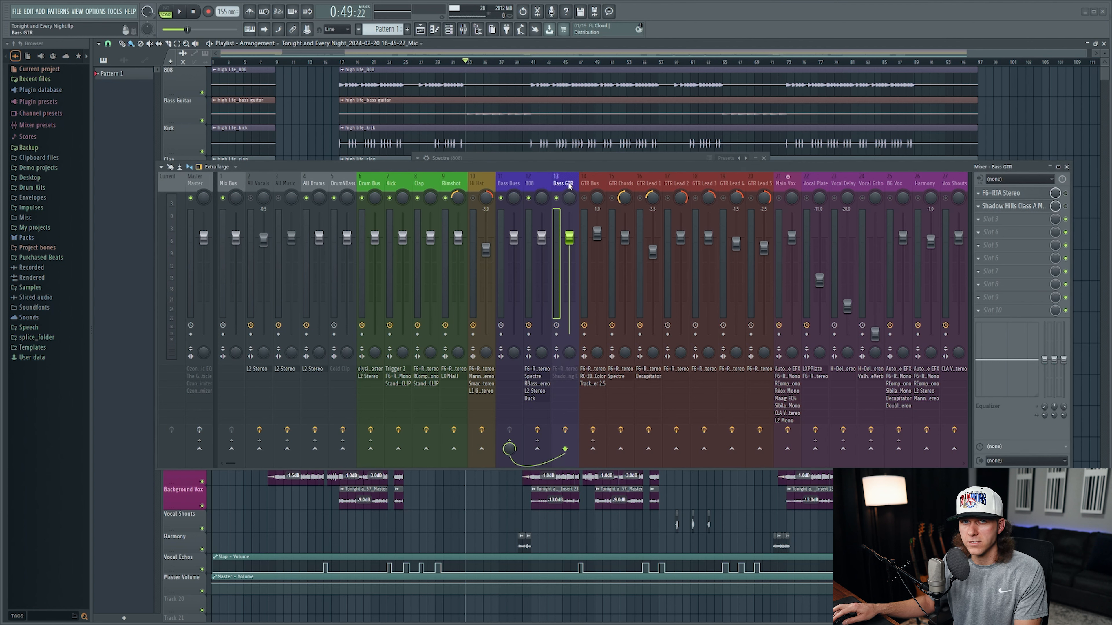
pyautogui.press('space')
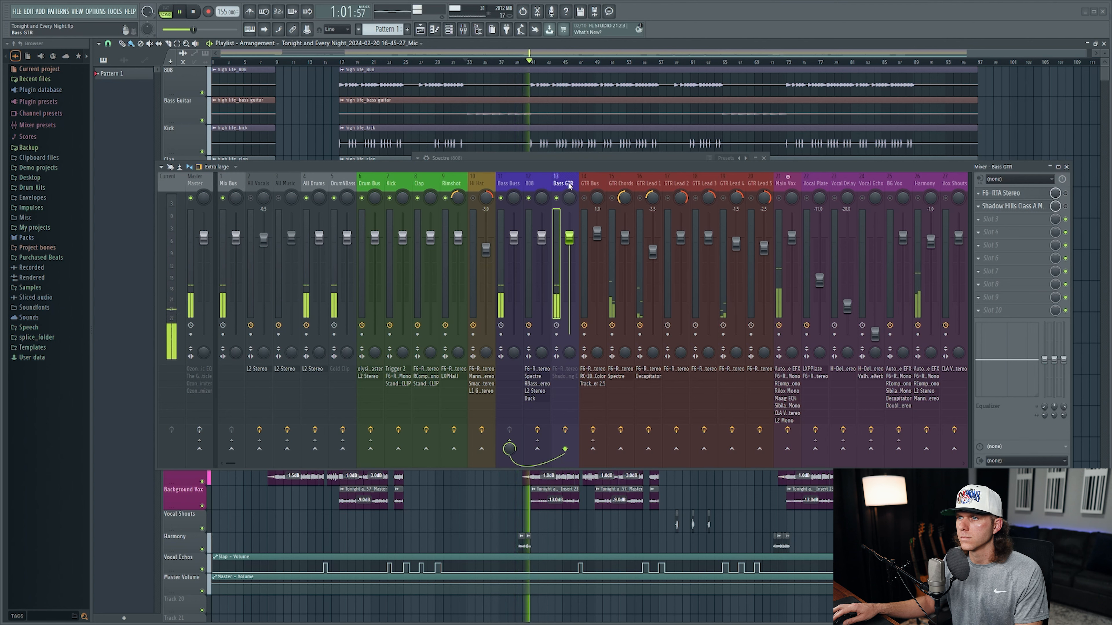
pyautogui.press('space')
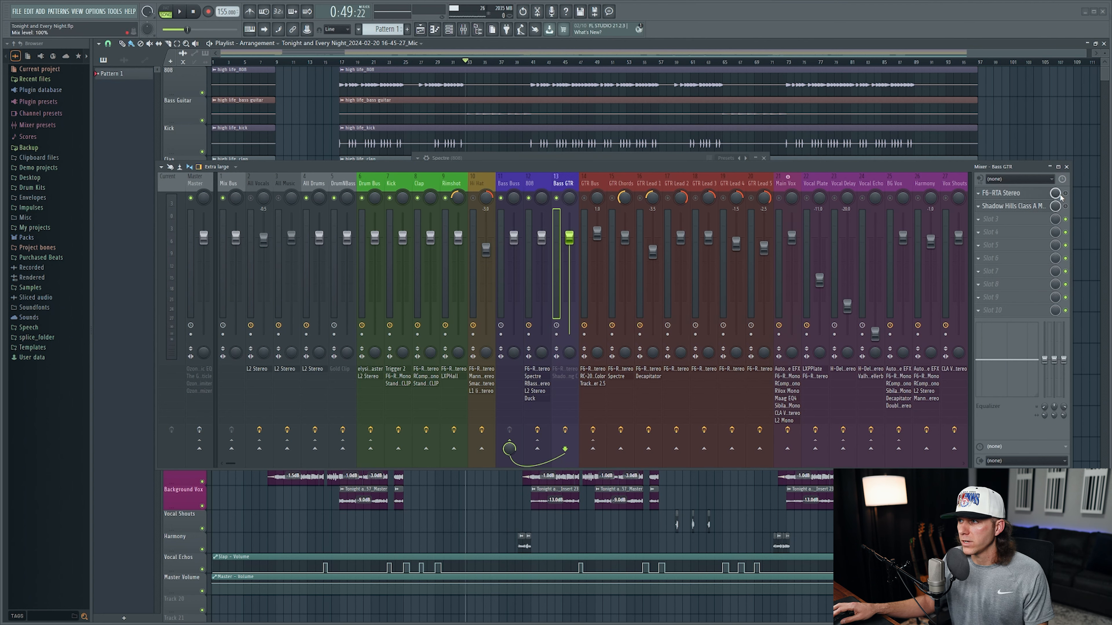
# Step: Re-enable F6-RTA on the Bass GTR track, inspect its EQ curve, and open the Shadow Hills compressor
pyautogui.click(1031, 196)
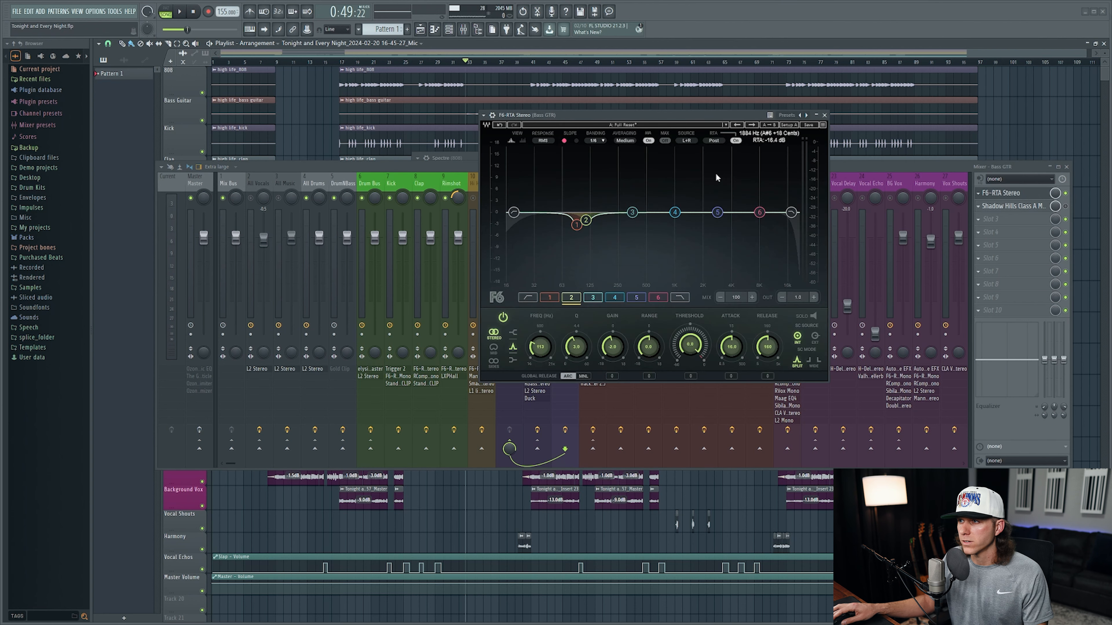
pyautogui.click(824, 115)
pyautogui.click(1033, 205)
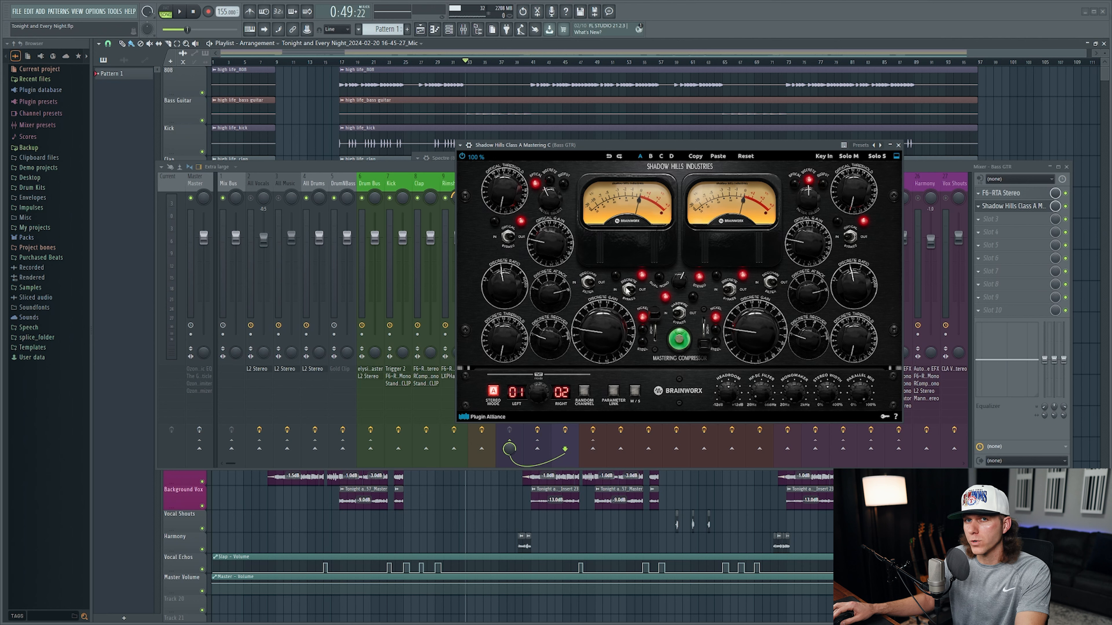
# Step: Compare the nickel, iron and steel transformer settings of Shadow Hills, return to the original one, and close the compressor
pyautogui.click(655, 333)
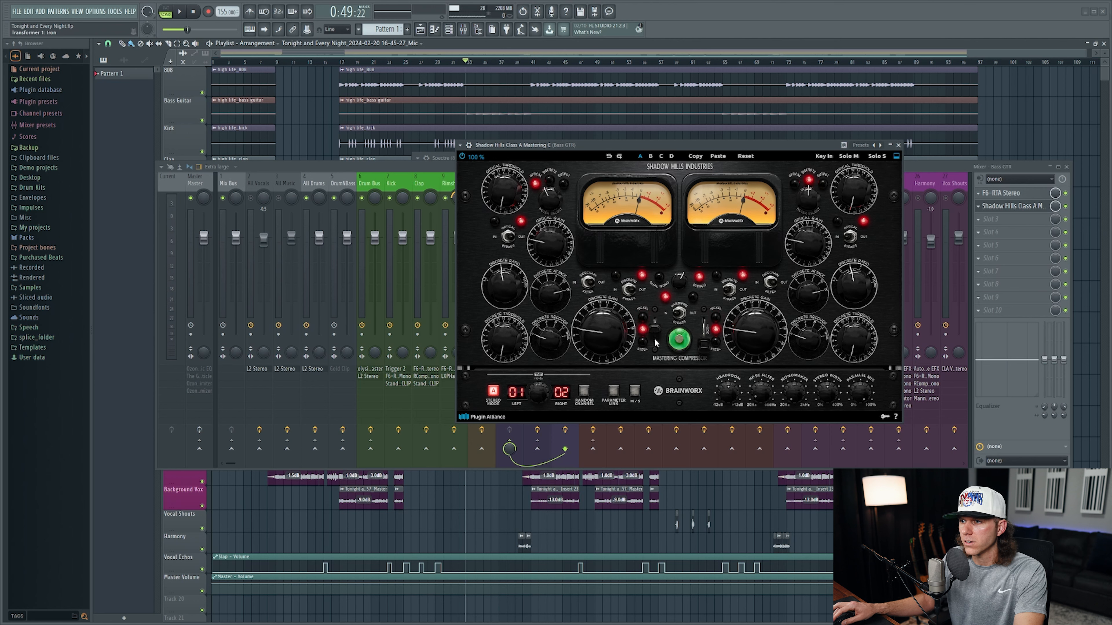
pyautogui.click(643, 345)
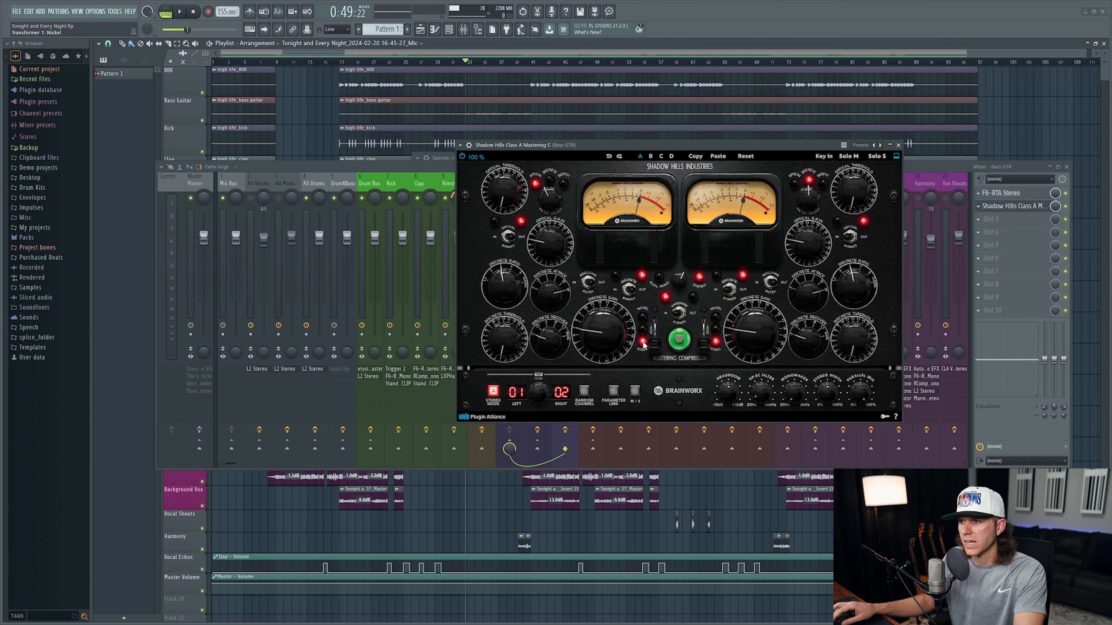
pyautogui.click(650, 323)
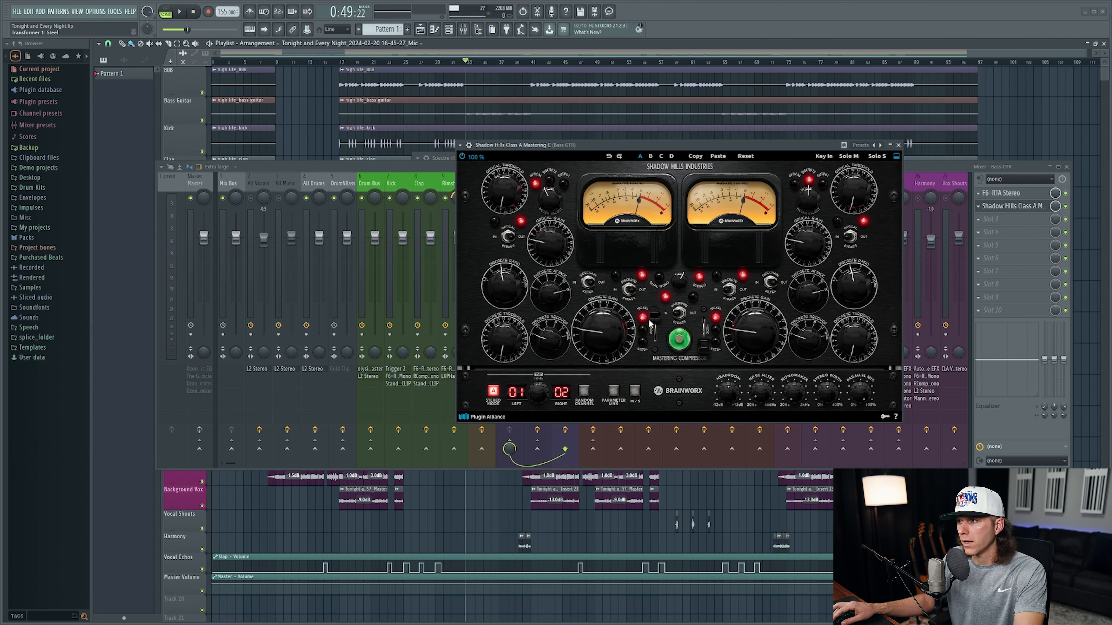
pyautogui.click(897, 146)
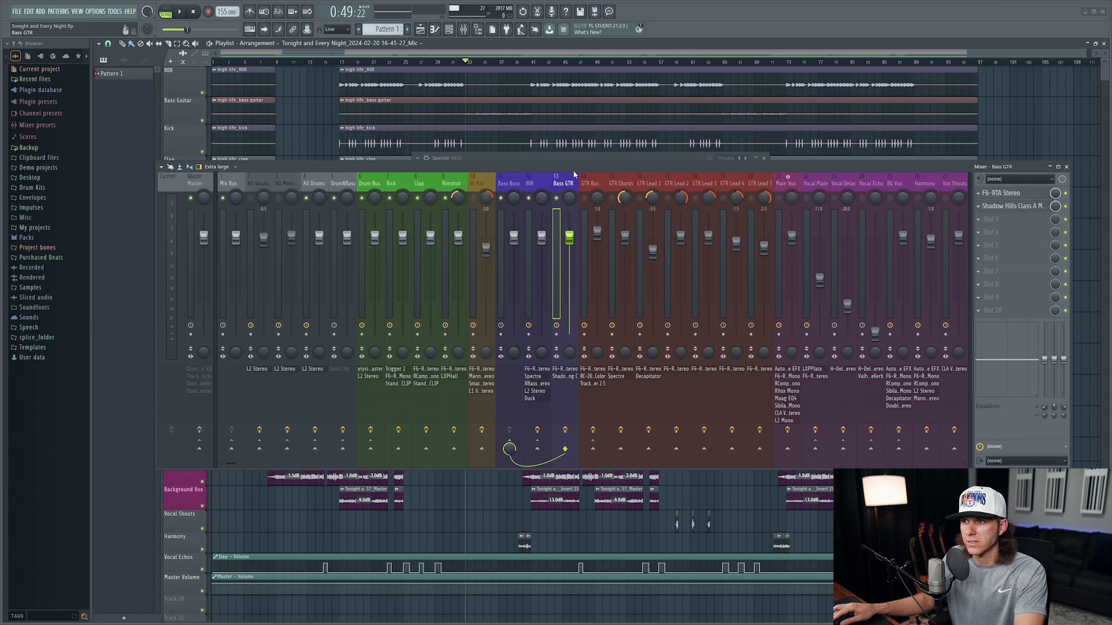
# Step: Play the bass guitar from 0:49 and compare it with all Bass GTR effects on and off, leaving them on
pyautogui.press('space')
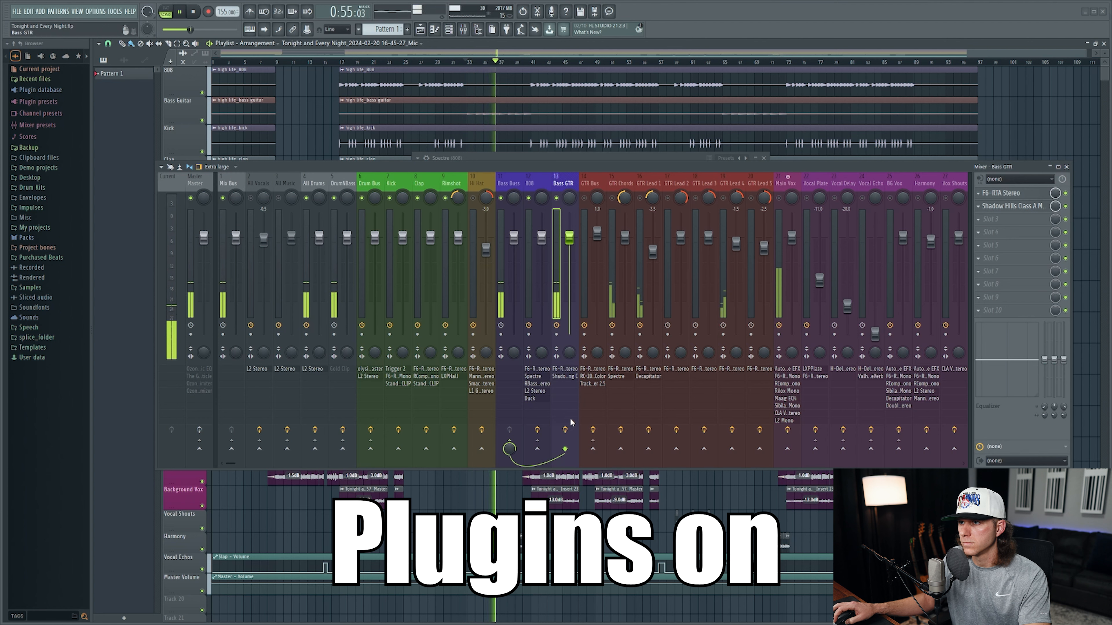
pyautogui.click(566, 429)
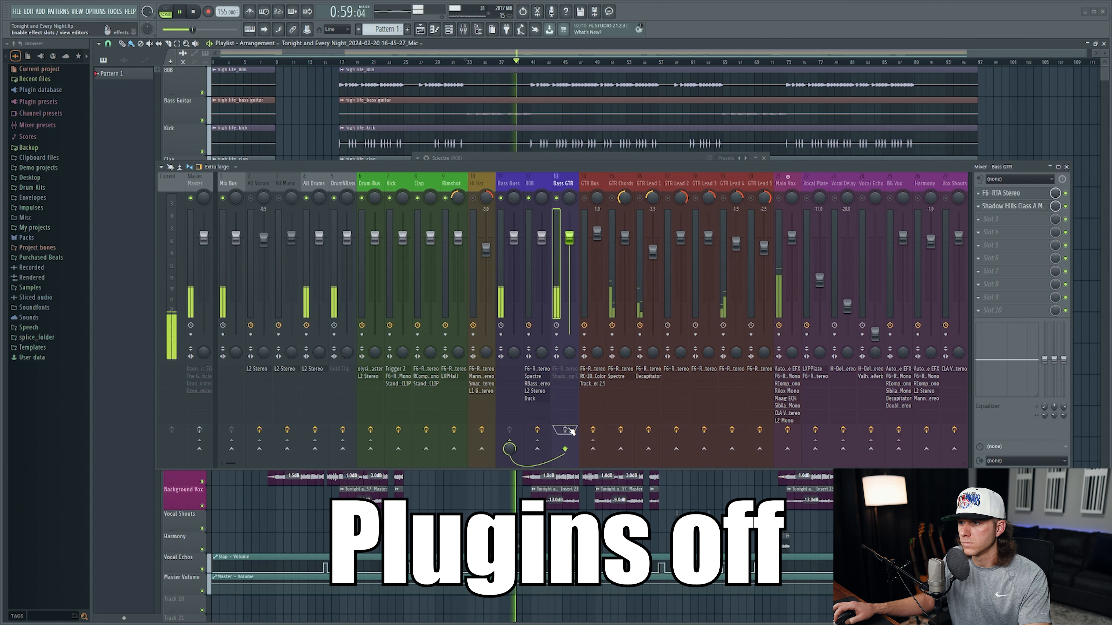
pyautogui.click(568, 430)
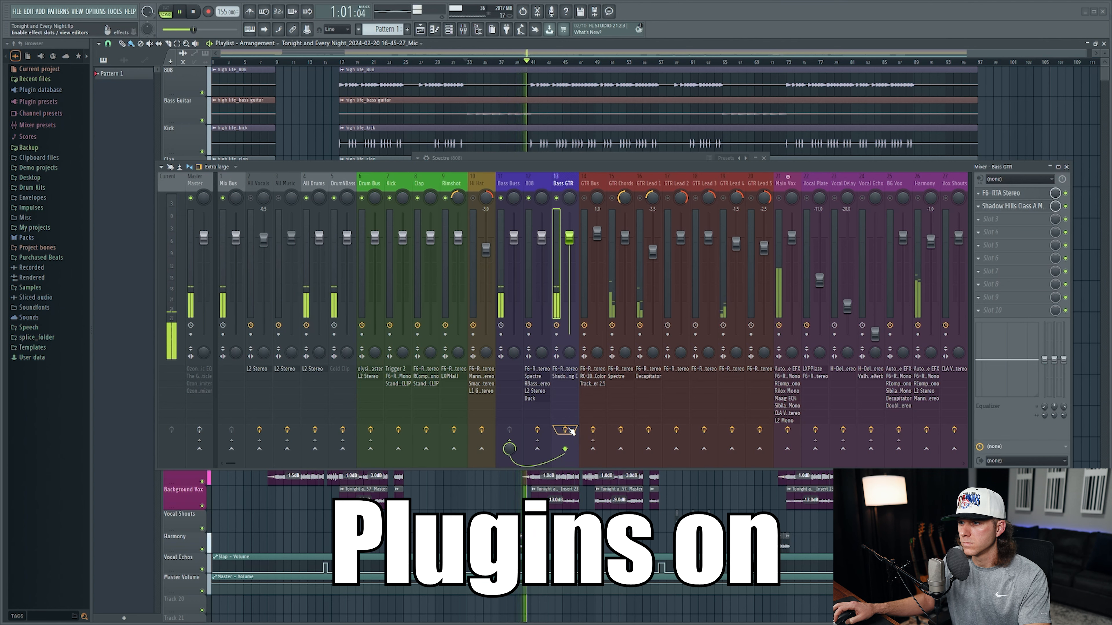
pyautogui.press('space')
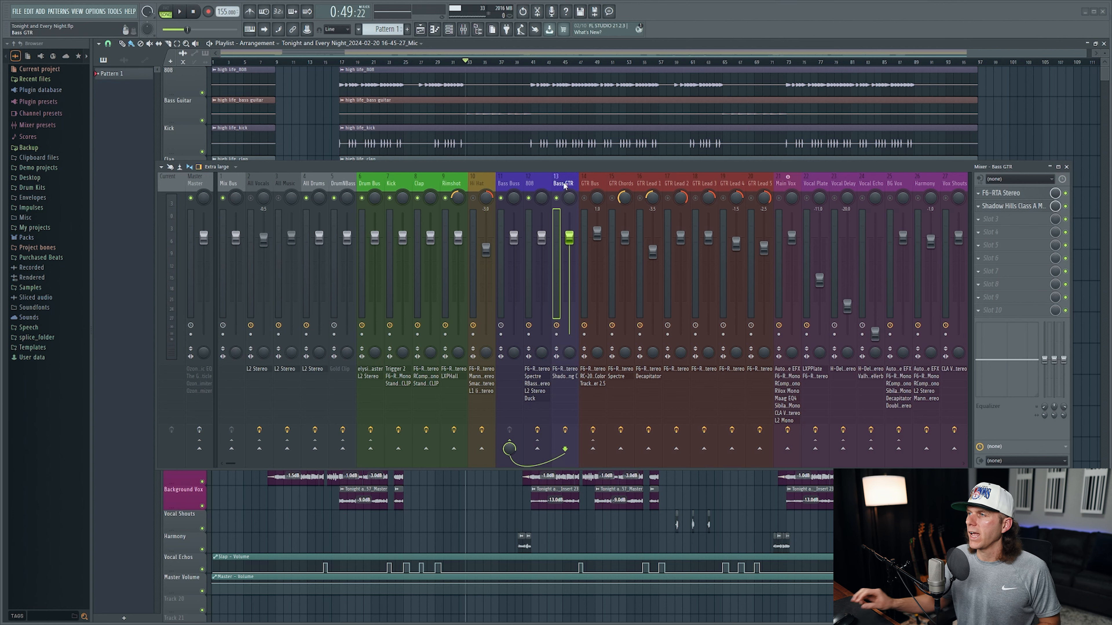
# Step: Examine the Bass Guitar clips in the playlist and review Shadow Hills and F6-RTA on the Bass GTR track again
pyautogui.click(1066, 167)
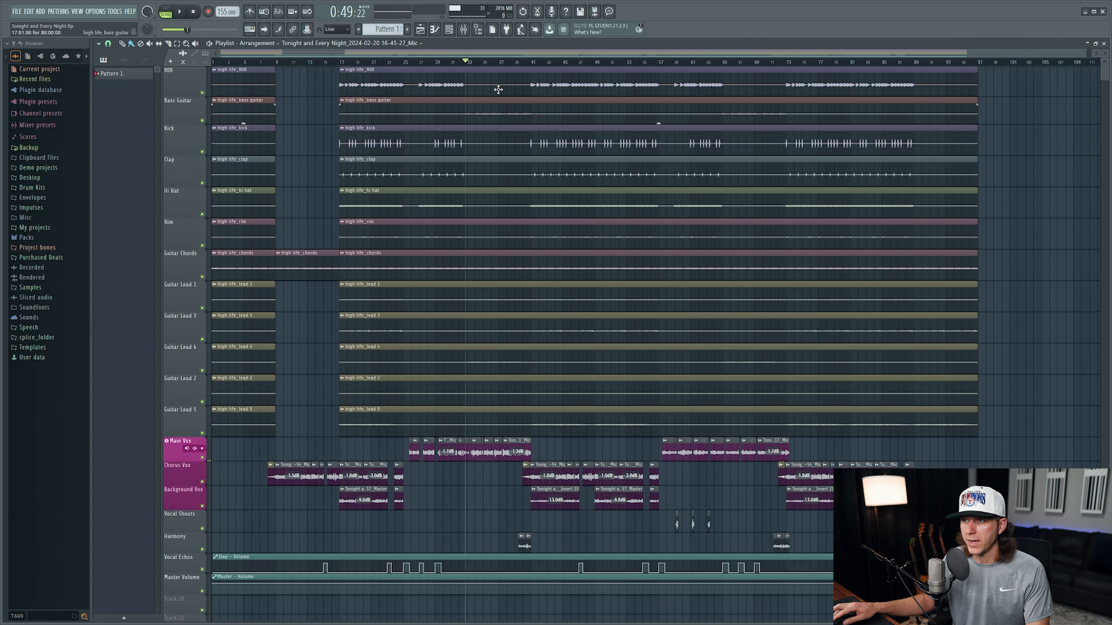
pyautogui.click(463, 30)
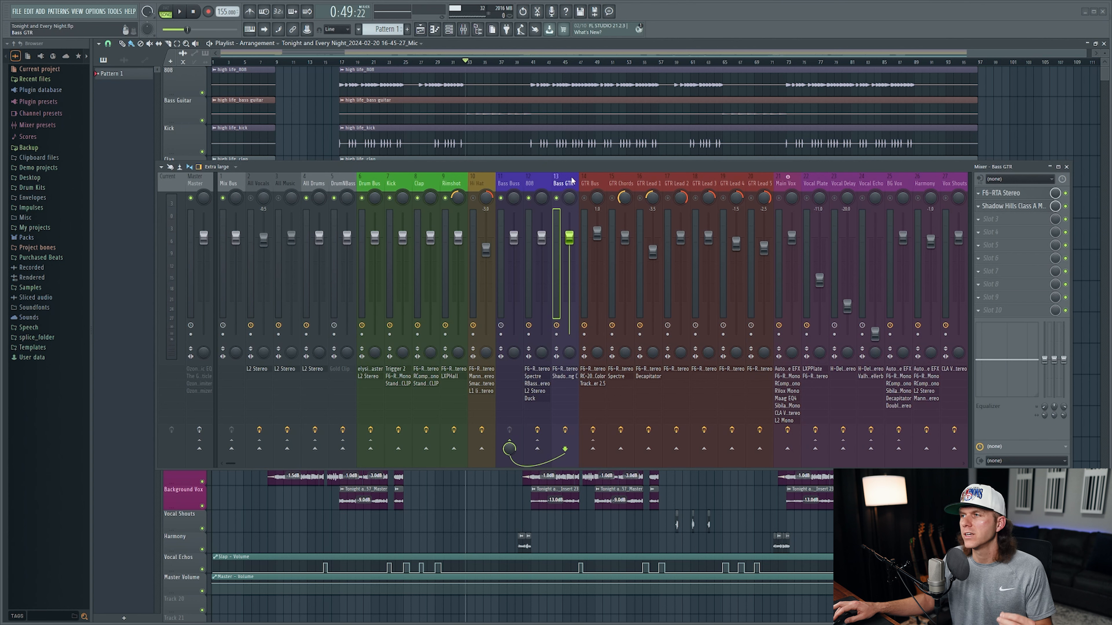
pyautogui.click(1037, 209)
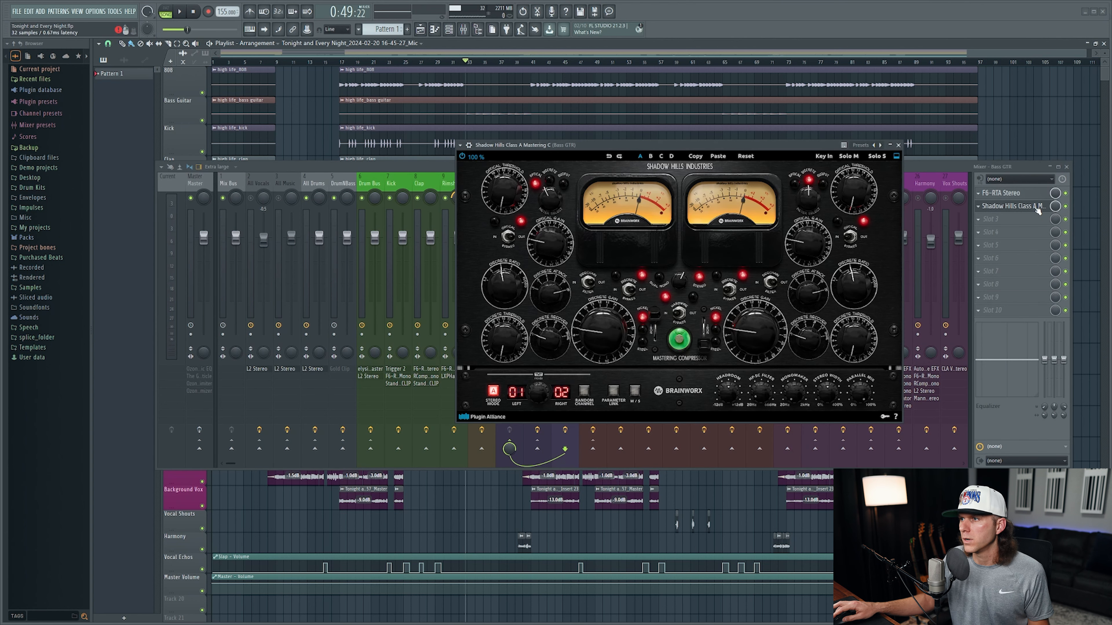
pyautogui.click(899, 146)
pyautogui.click(1005, 193)
pyautogui.click(824, 116)
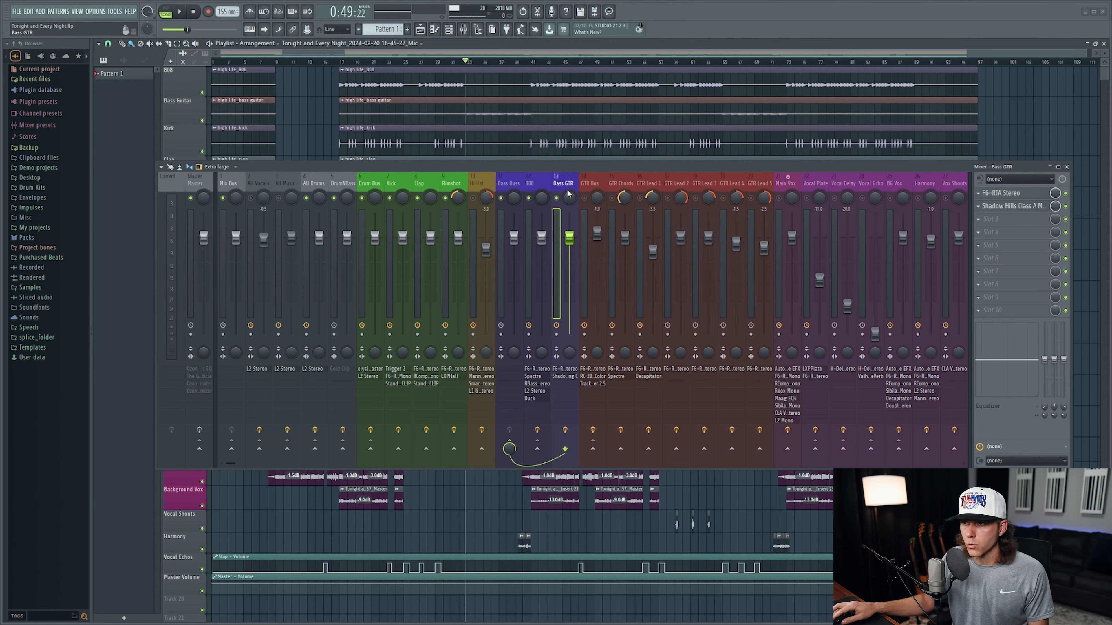
# Step: Check the Bass Bus routing to DrumNBass, then enable and open Gold Clip on the DrumNBass bus
pyautogui.click(518, 181)
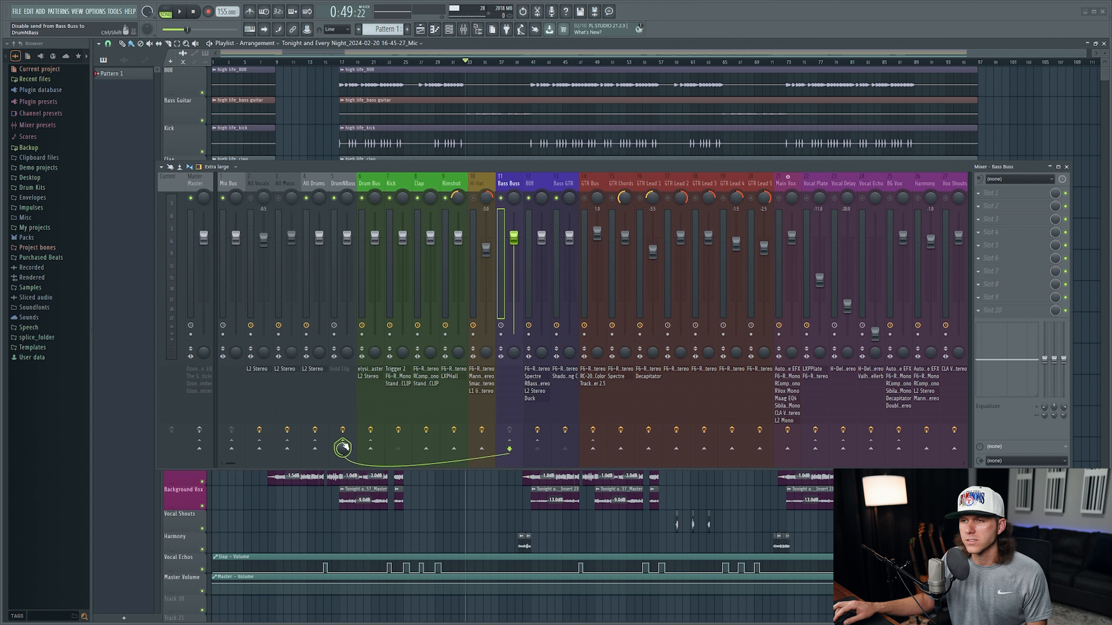
pyautogui.click(349, 187)
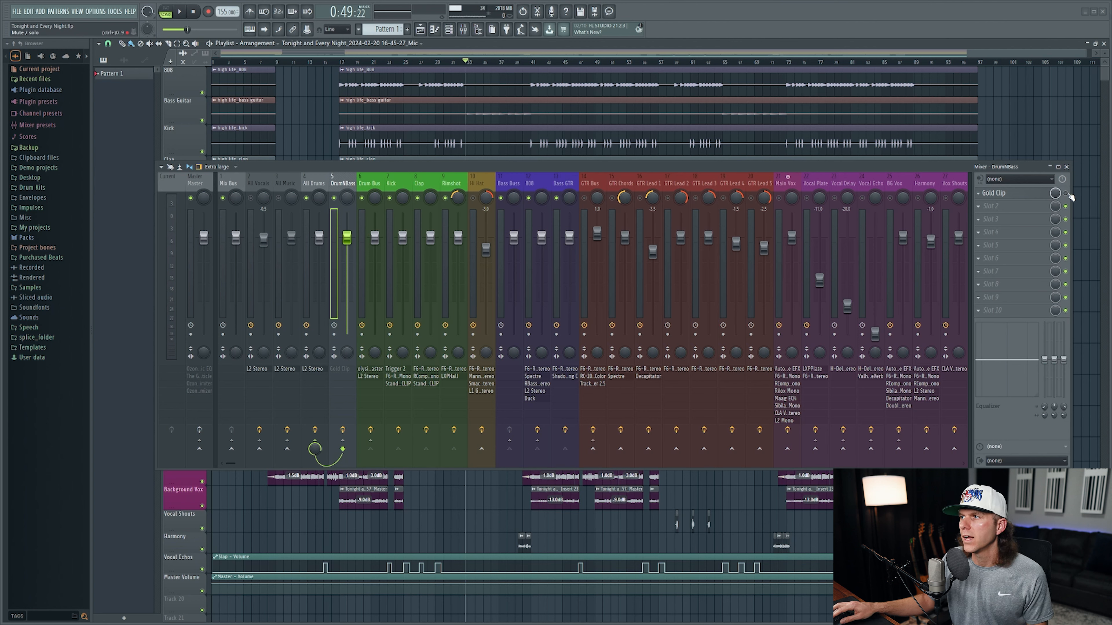
pyautogui.click(1024, 197)
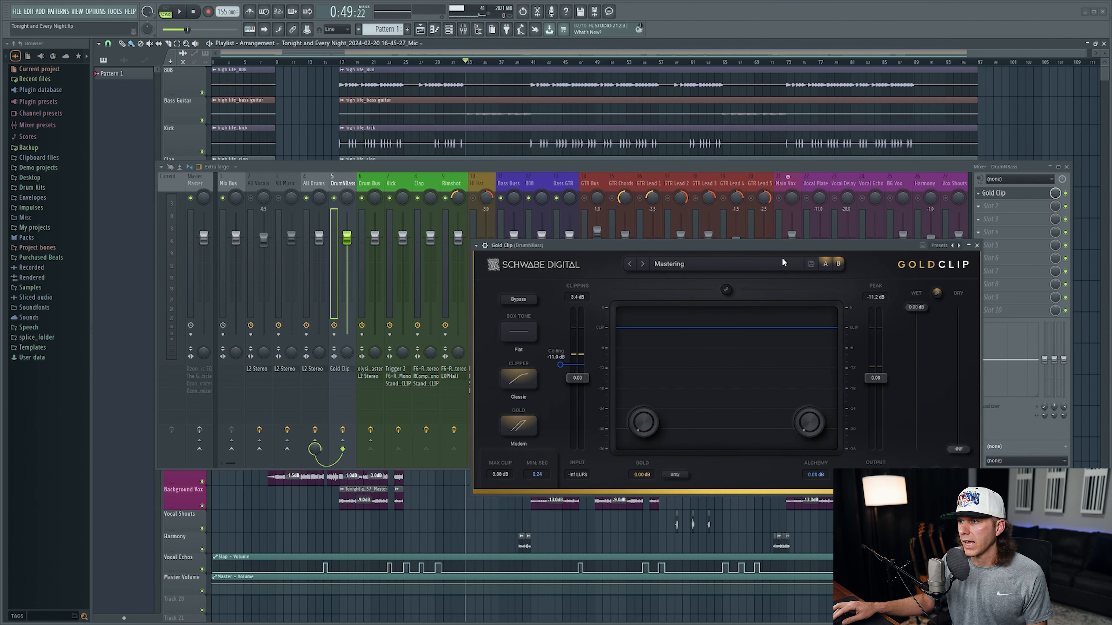
pyautogui.moveTo(775, 245); pyautogui.dragTo(726, 211)
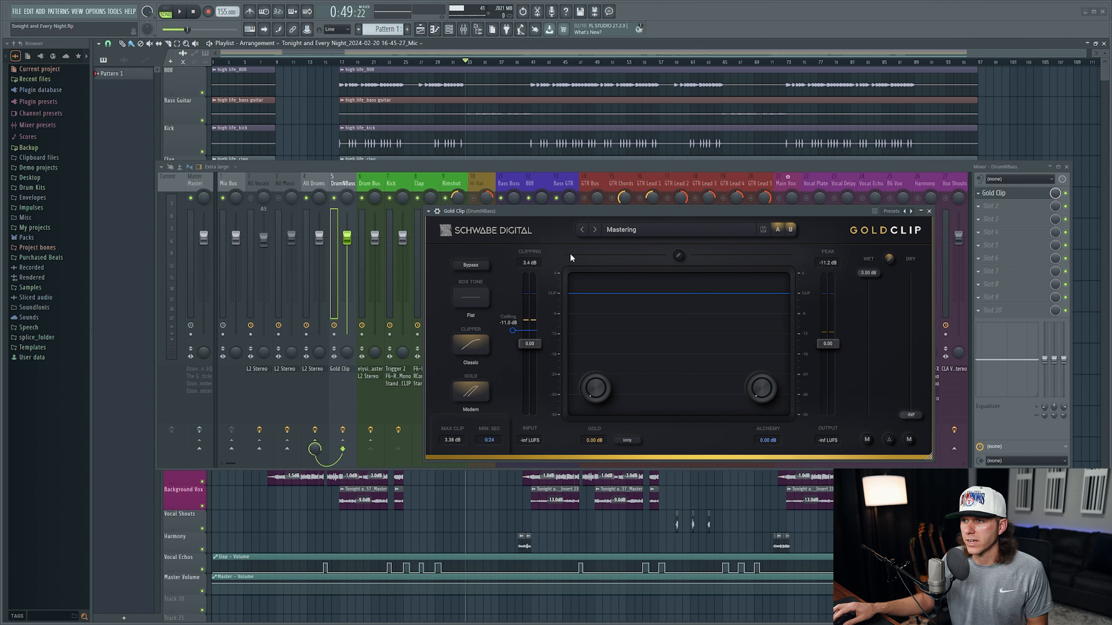
# Step: Play the song to audition Gold Clip's clipping on the drums and bass, then close the plugin
pyautogui.press('space')
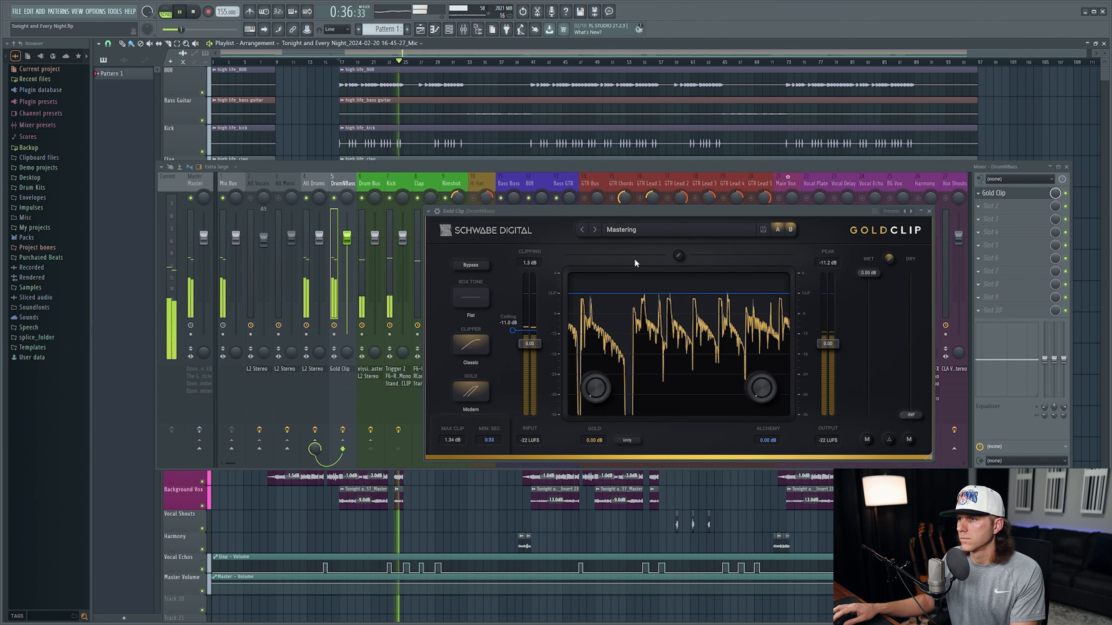
pyautogui.press('space')
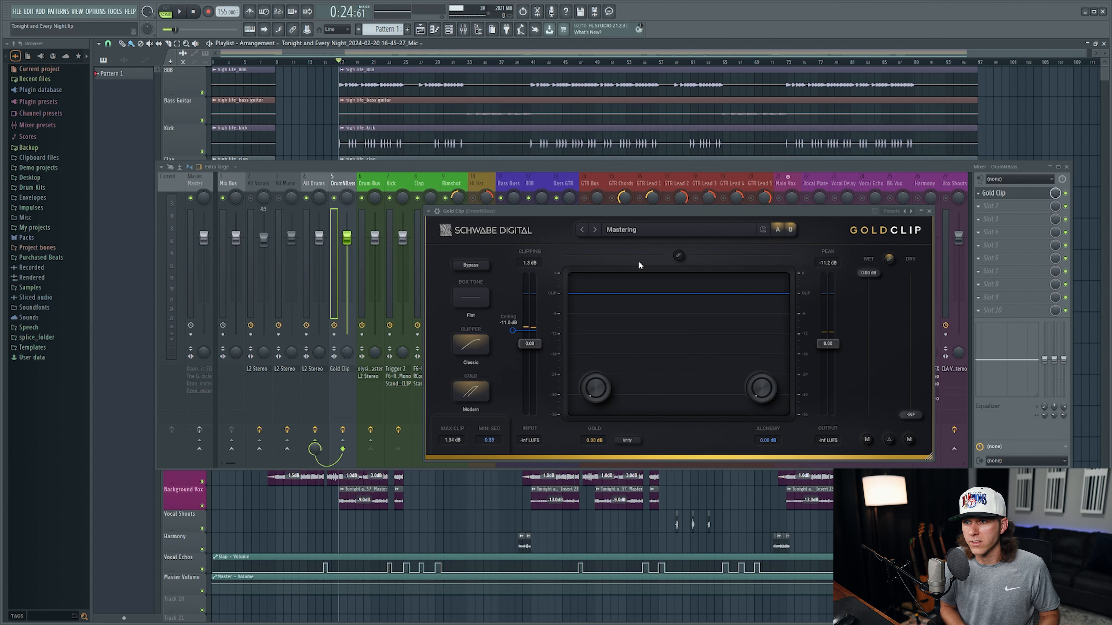
pyautogui.press('Escape')
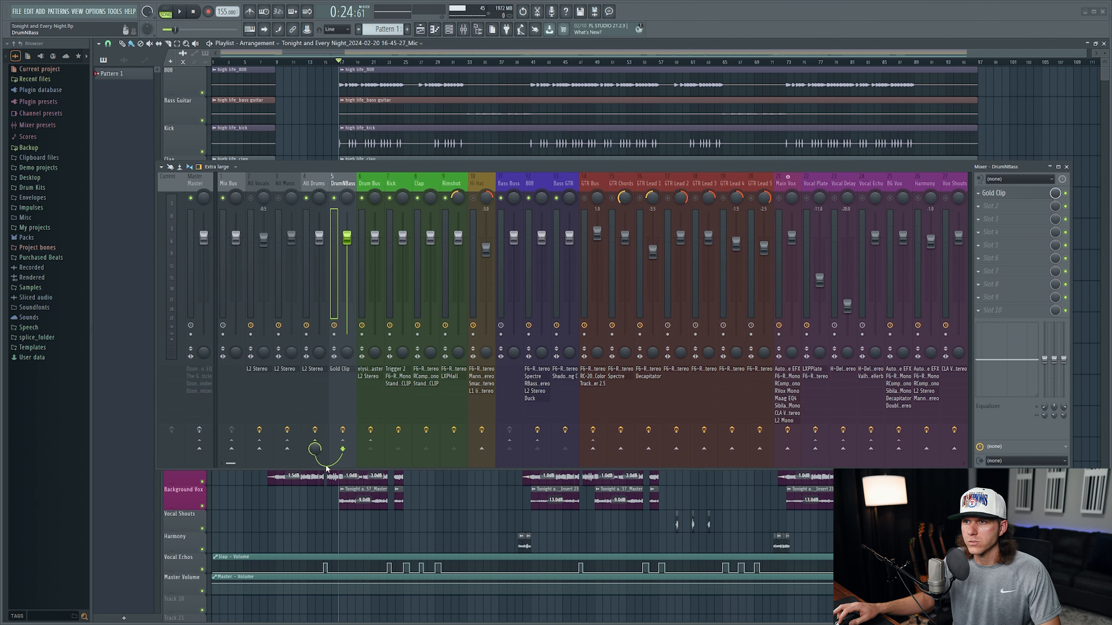
# Step: Check the All Drums routing, then bypass all four Hi Hat effects and play the hi-hat dry in the song
pyautogui.click(316, 181)
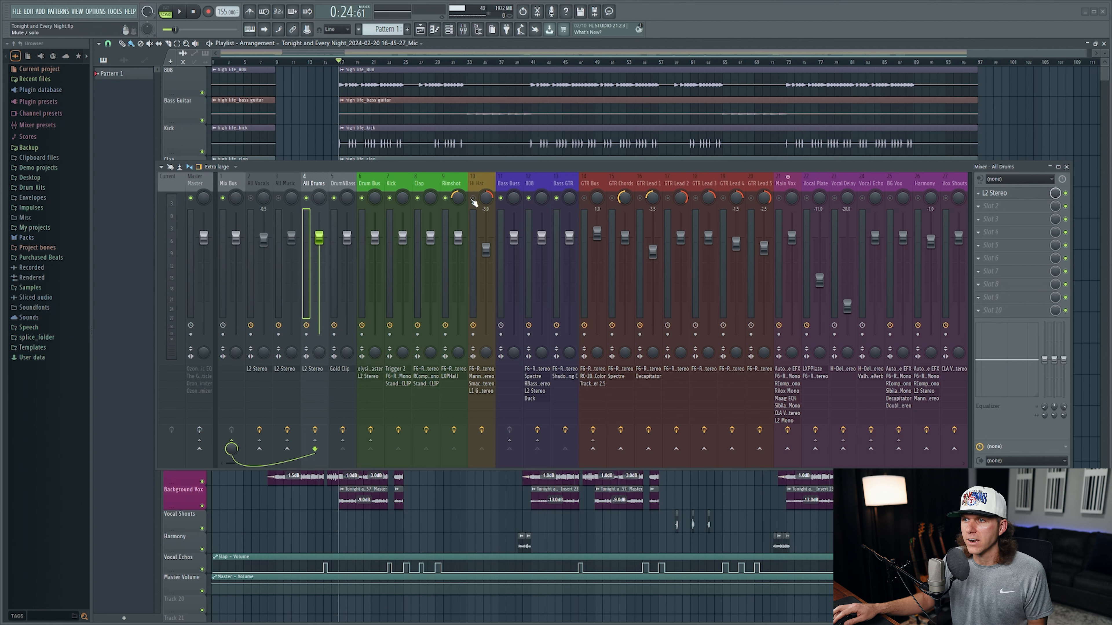
pyautogui.click(477, 184)
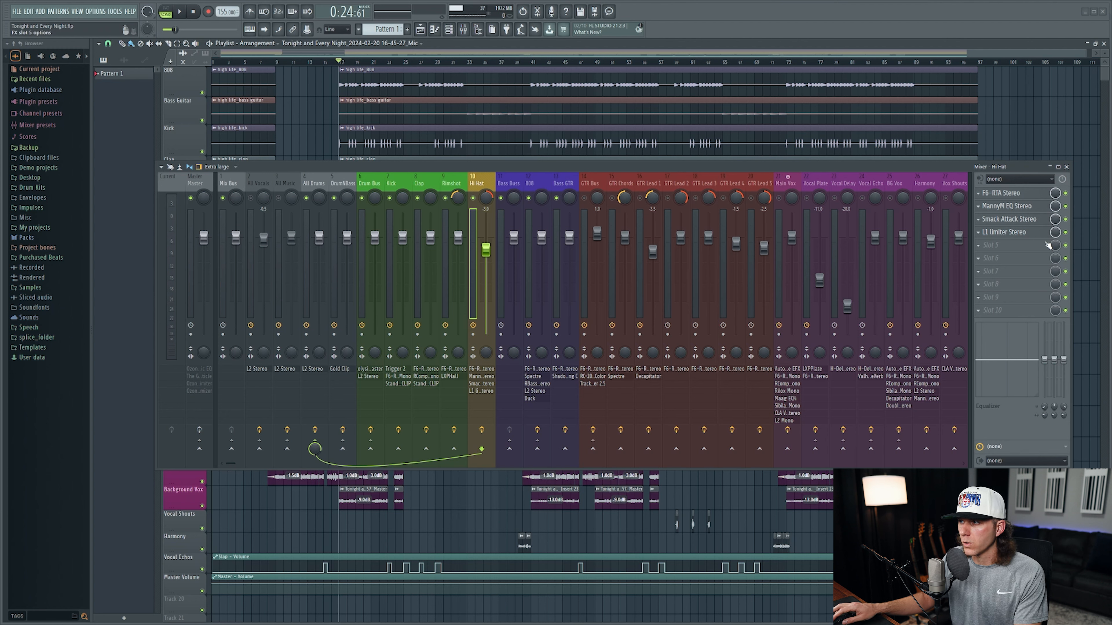
pyautogui.moveTo(1067, 236); pyautogui.dragTo(1066, 192)
pyautogui.press('space')
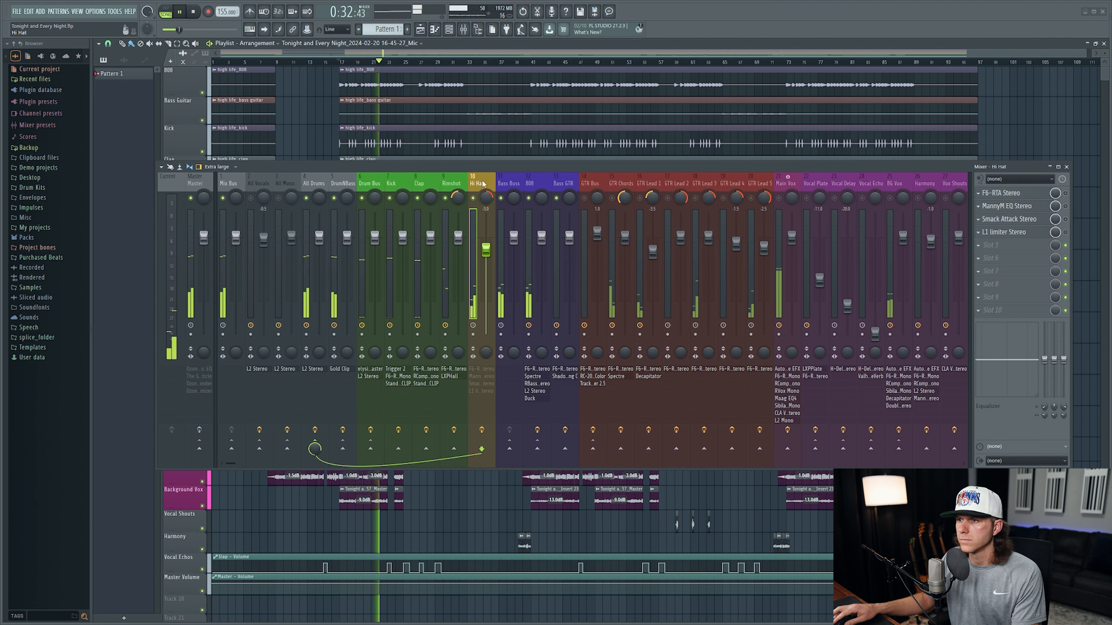
pyautogui.press('space')
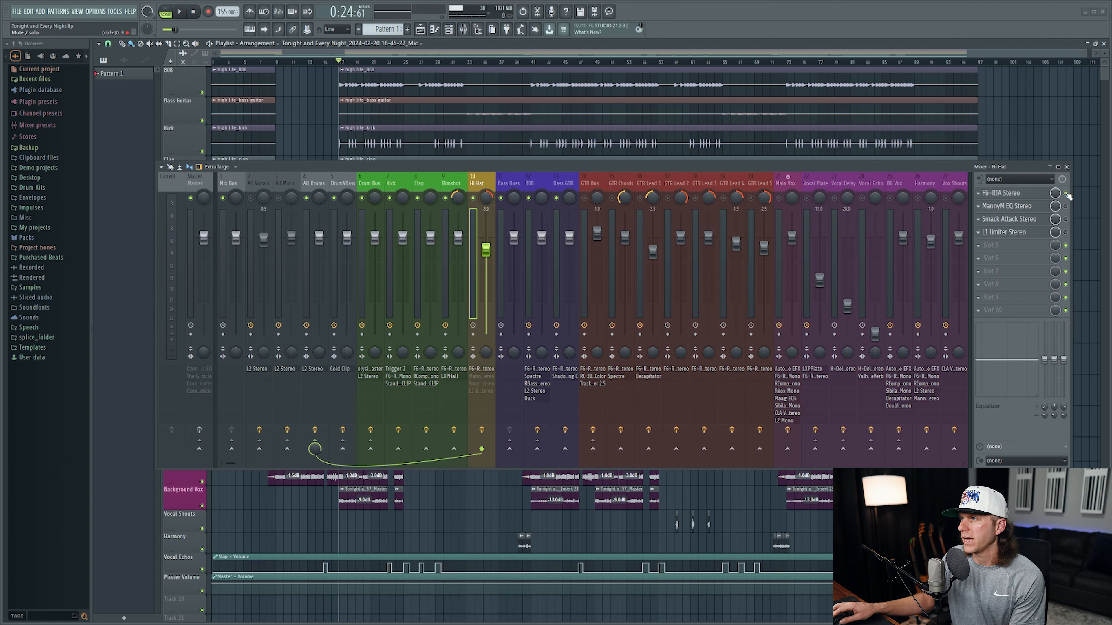
# Step: Re-enable F6-RTA and MannyM EQ on the Hi Hat track and review the settings of both equalizers
pyautogui.click(1029, 197)
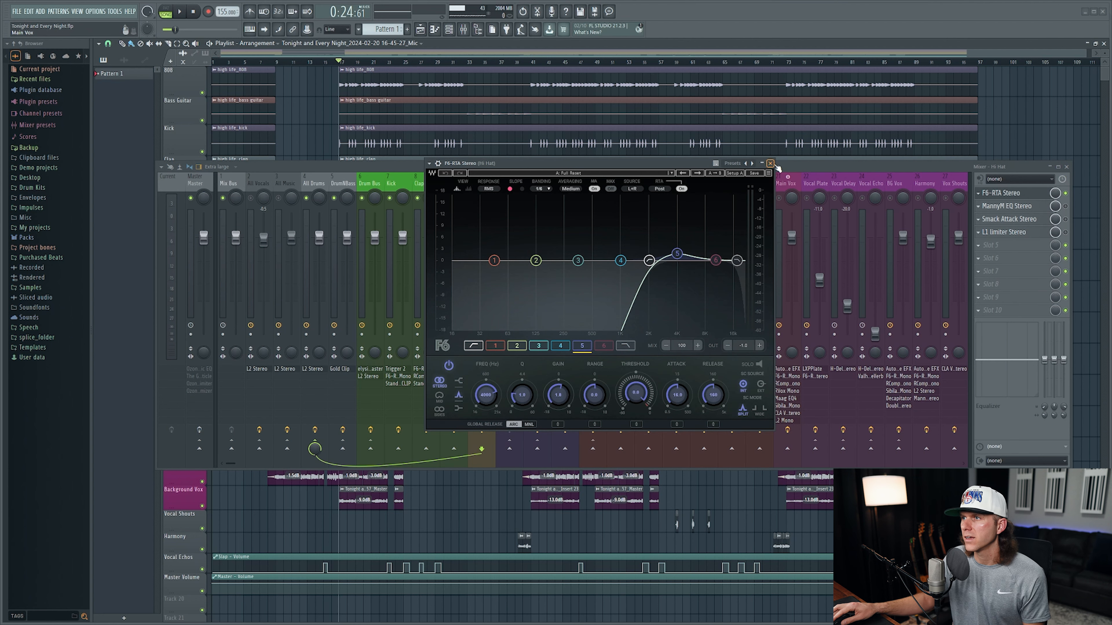
pyautogui.click(797, 168)
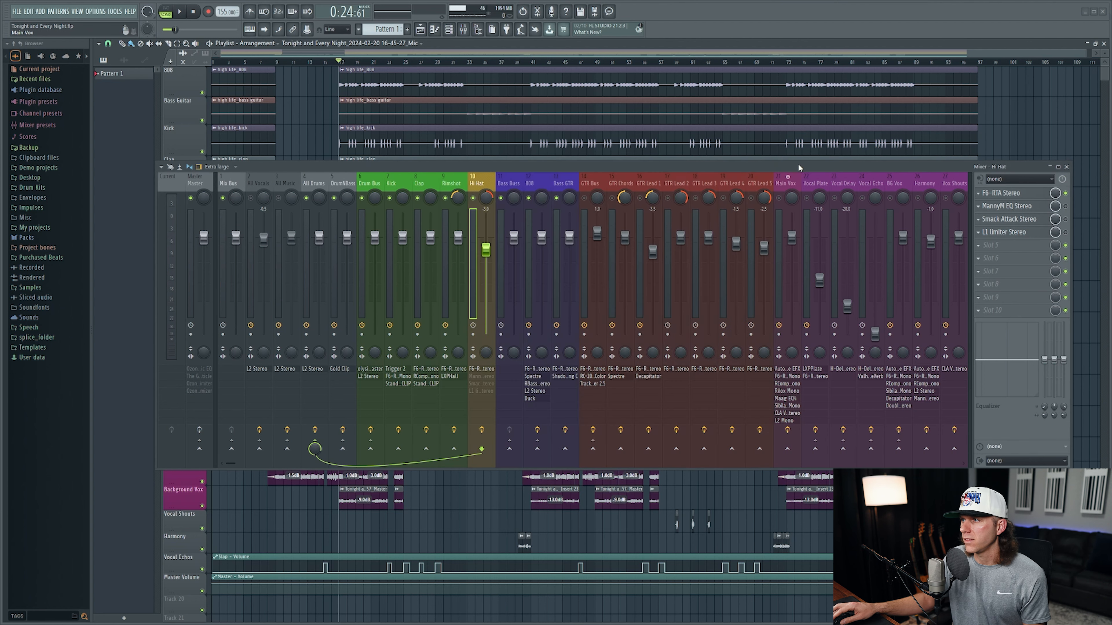
pyautogui.click(1022, 207)
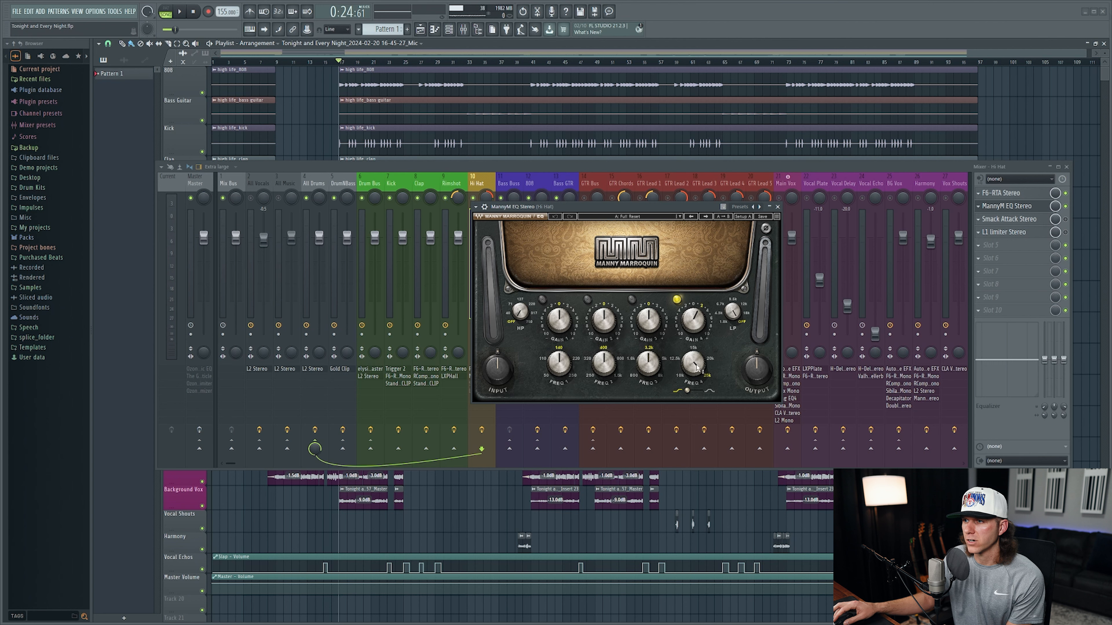
pyautogui.moveTo(696, 324)
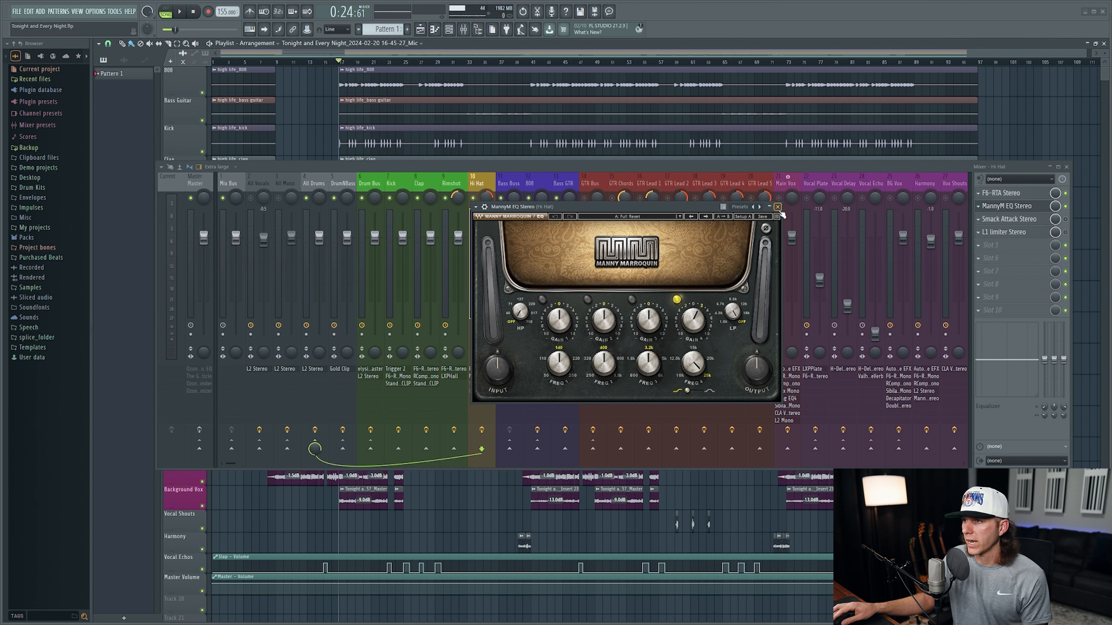
pyautogui.click(778, 206)
# Step: Re-enable Smack Attack and L1 Limiter on the Hi Hat track and review their settings
pyautogui.click(1065, 219)
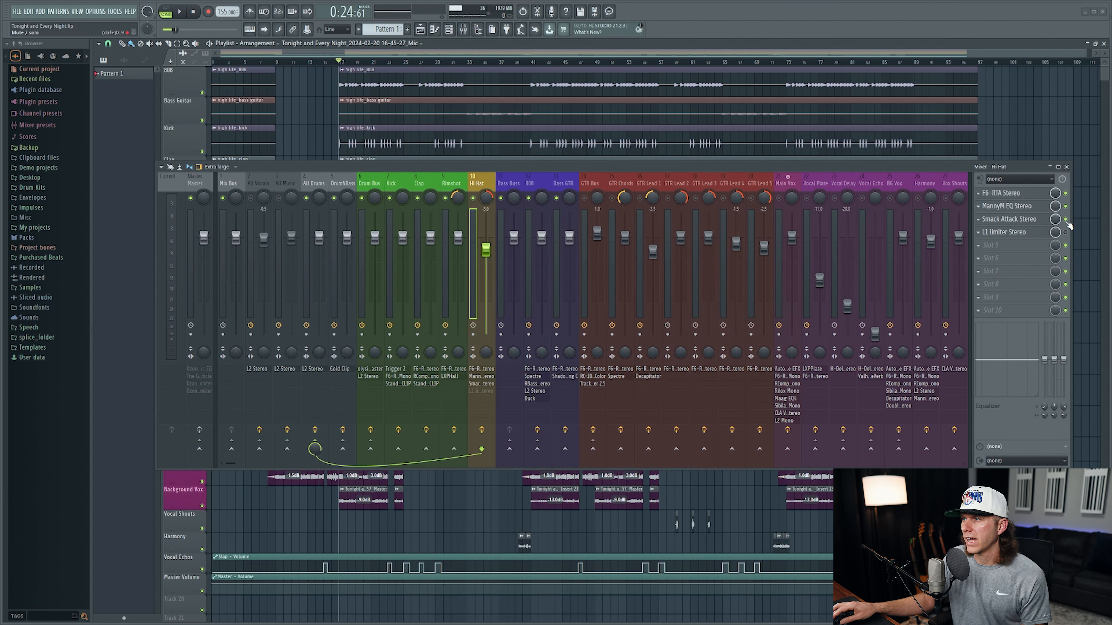
pyautogui.click(1019, 223)
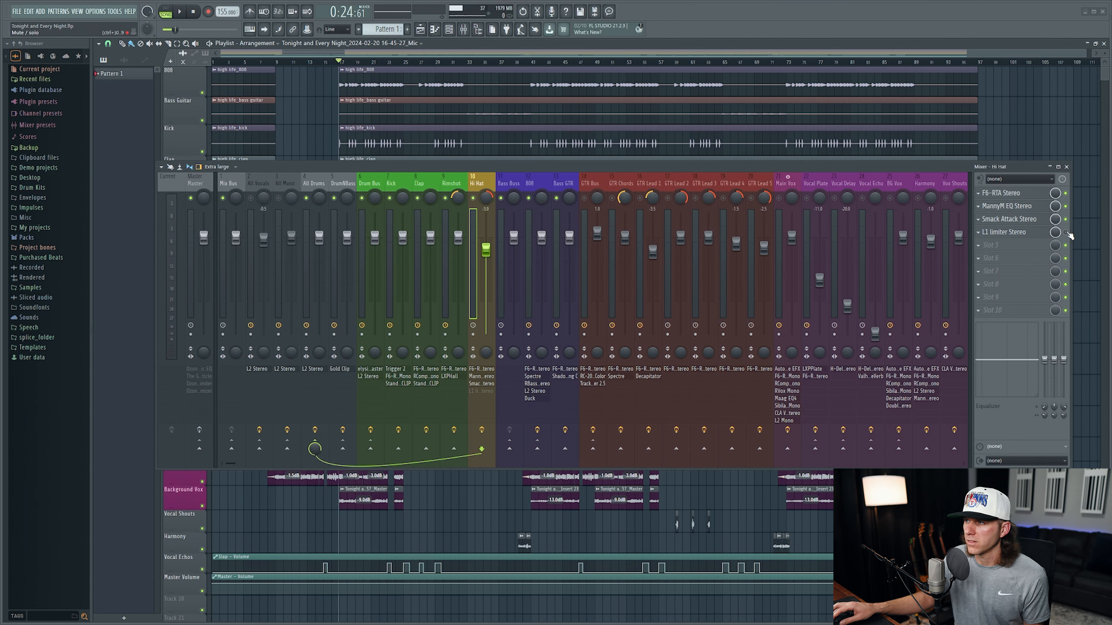
pyautogui.click(1065, 233)
pyautogui.click(1016, 232)
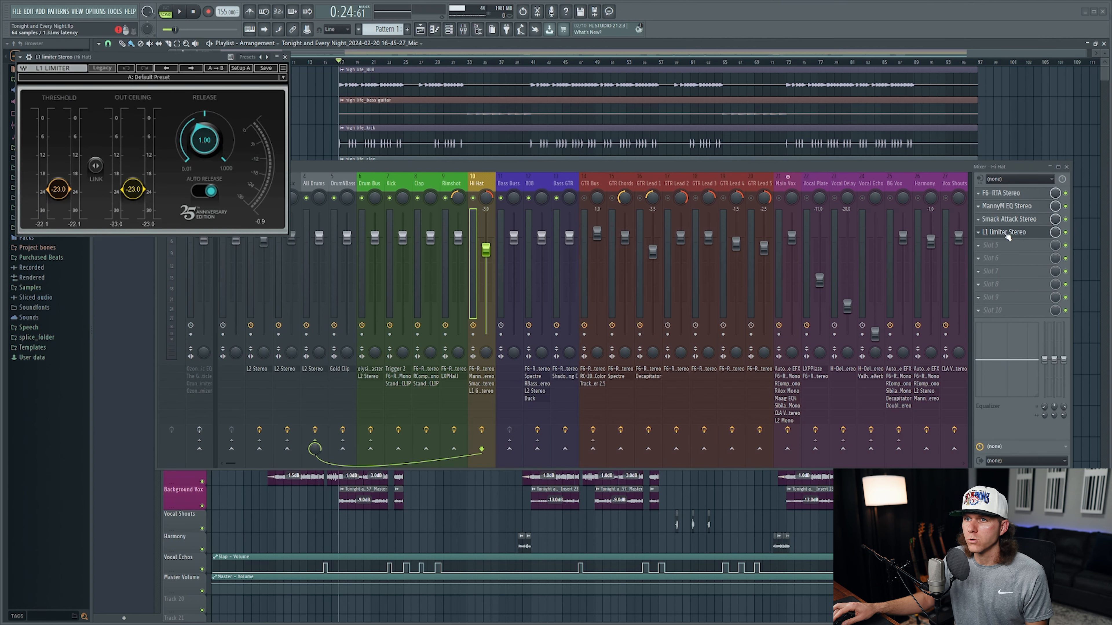
pyautogui.moveTo(134, 55); pyautogui.dragTo(543, 199)
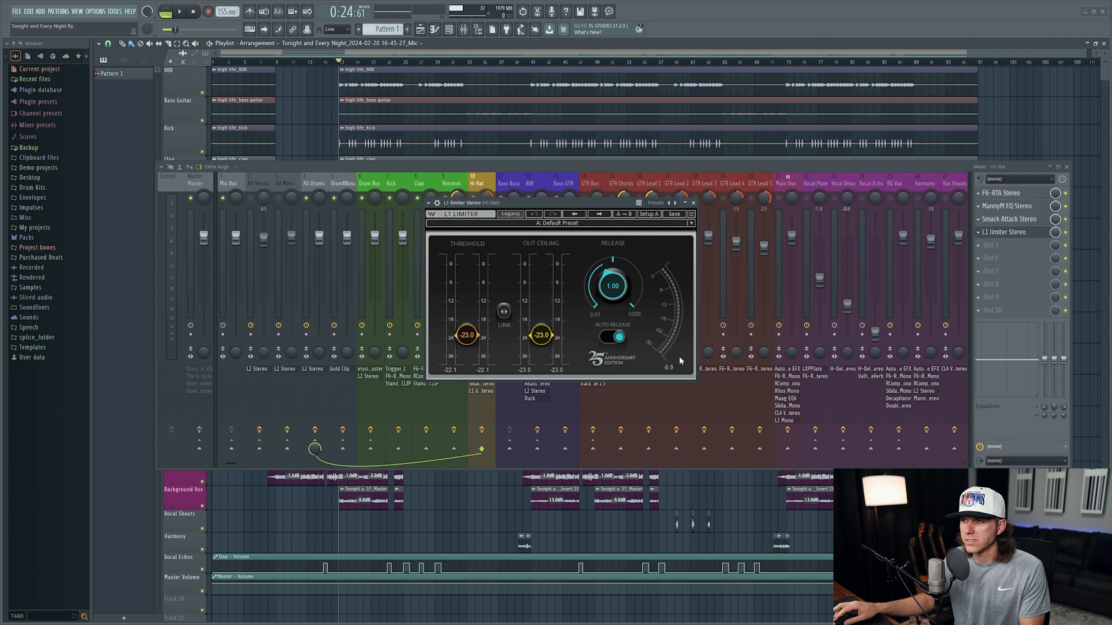
pyautogui.click(693, 203)
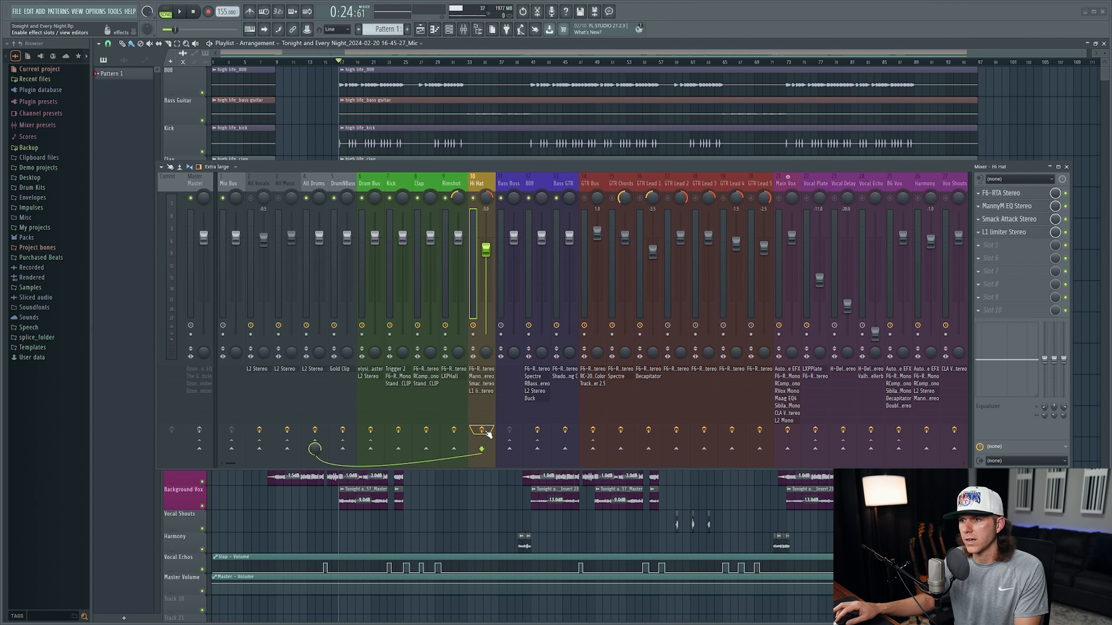
# Step: Play the song and compare the Hi Hat with all its effects on and off, leaving them on
pyautogui.press('space')
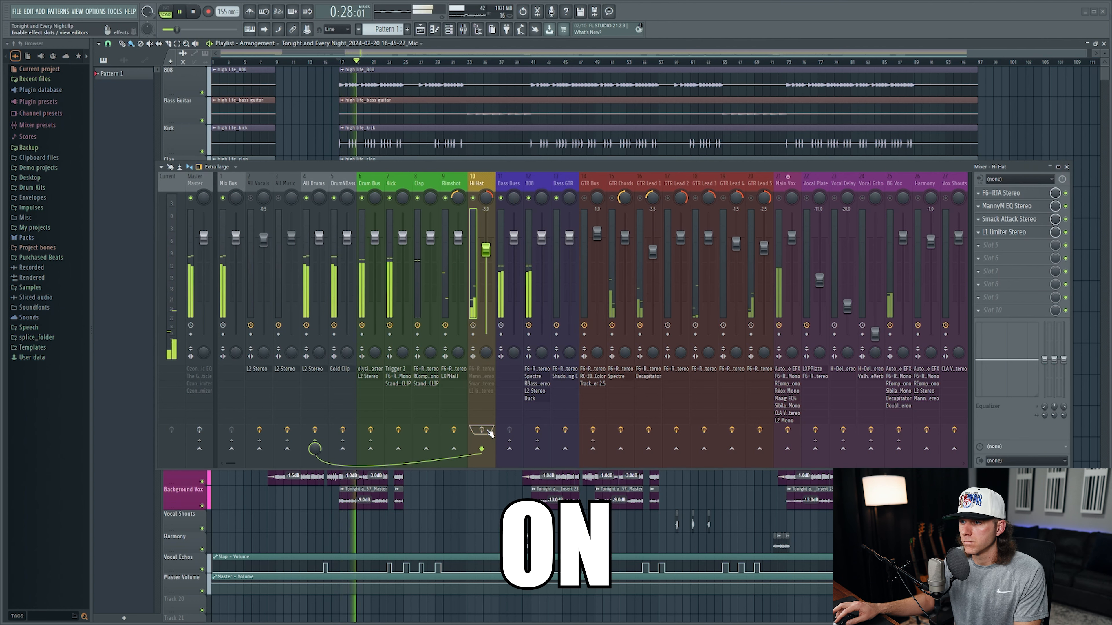
pyautogui.click(490, 431)
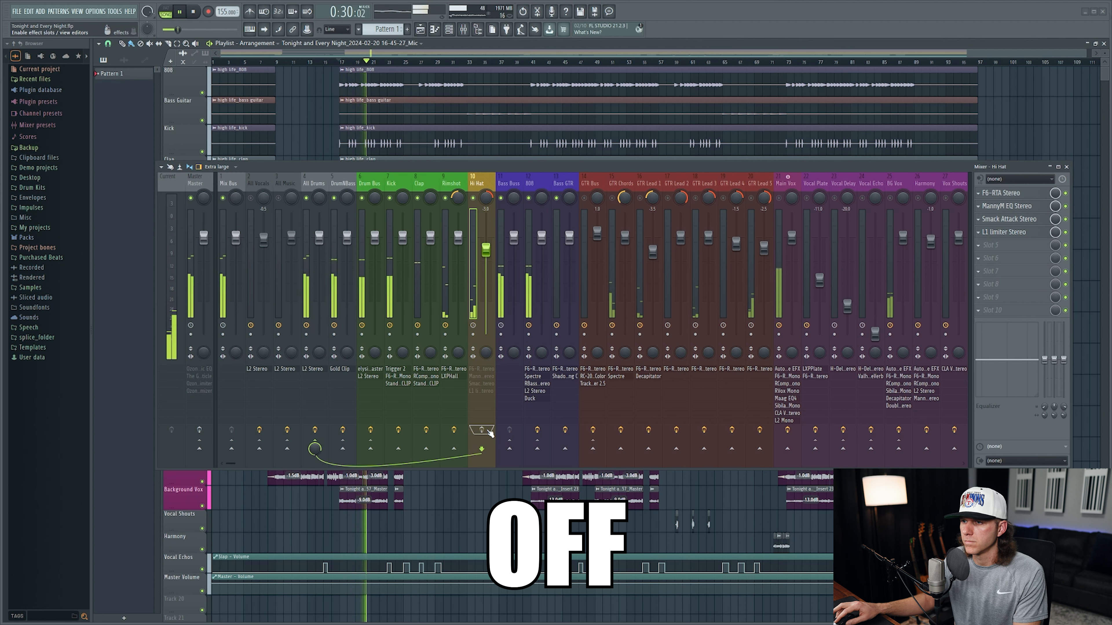
pyautogui.click(489, 431)
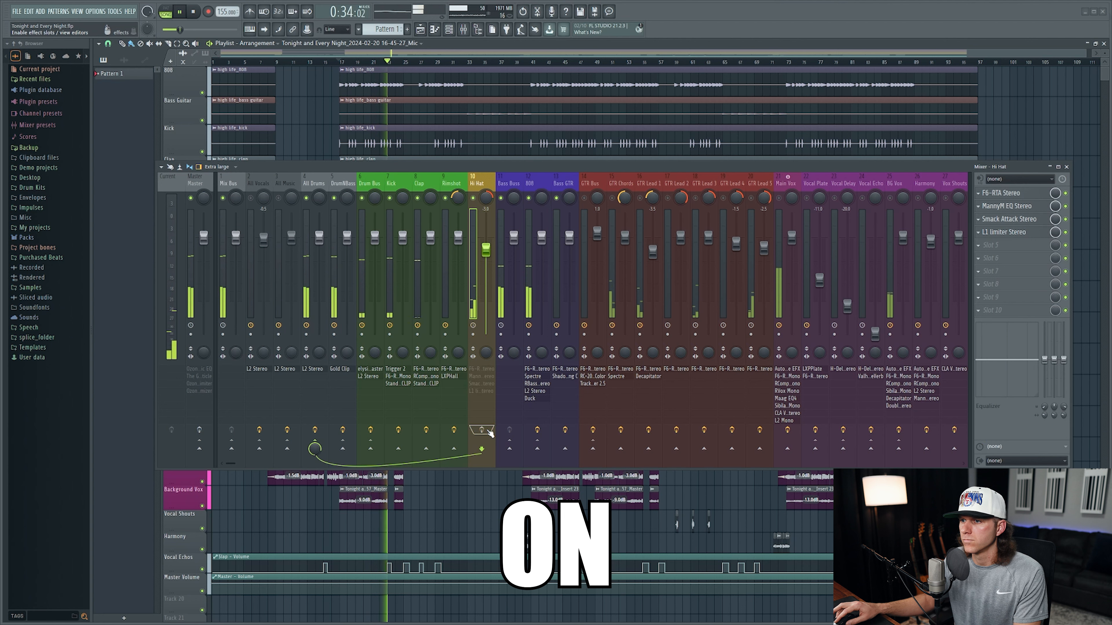
pyautogui.click(490, 432)
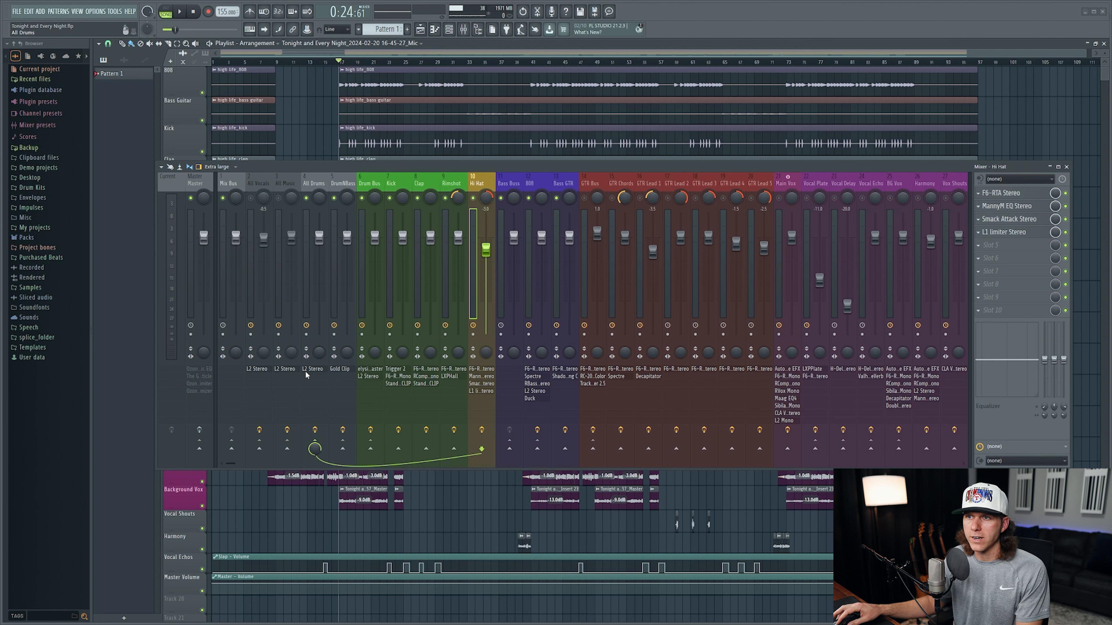
# Step: Open L2 on the All Drums bus, play the song to audition its limiting, and close the plugin
pyautogui.click(315, 183)
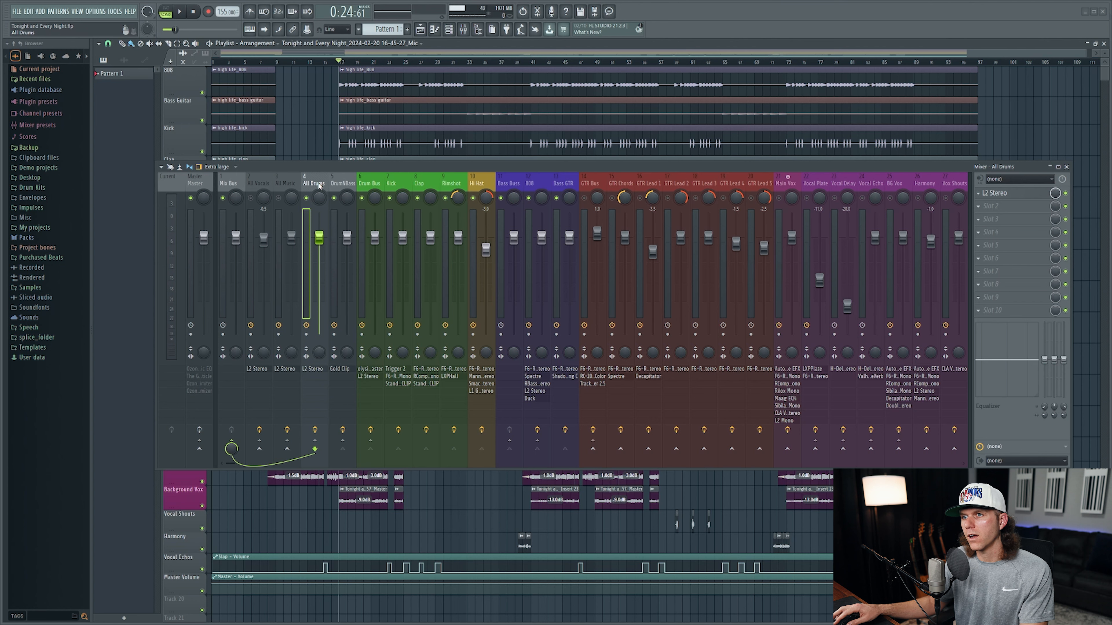
pyautogui.click(1013, 194)
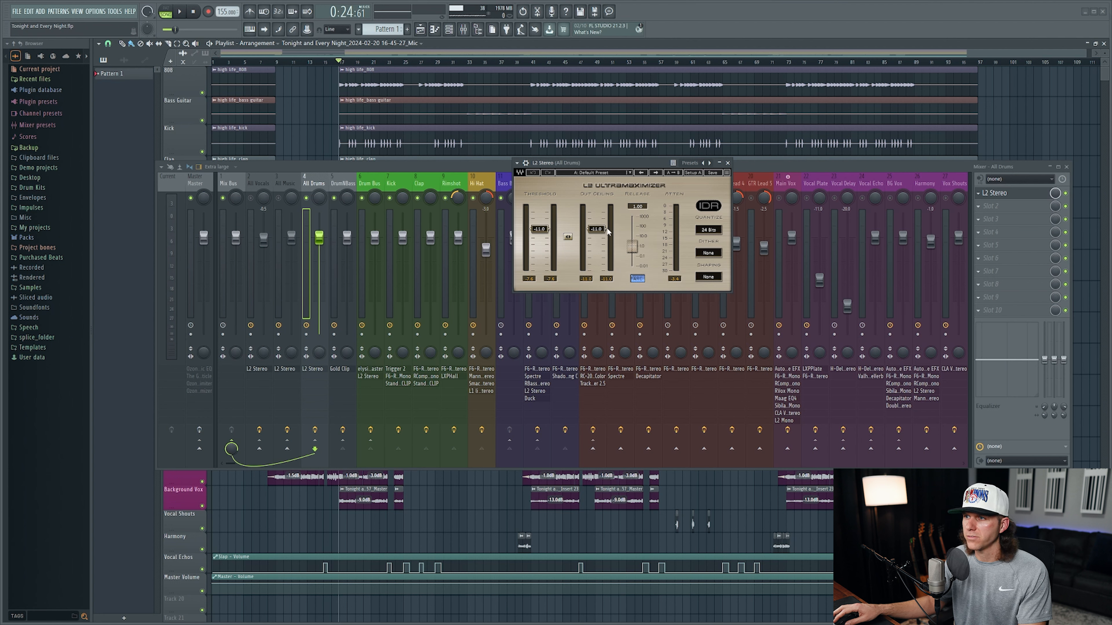
pyautogui.click(679, 280)
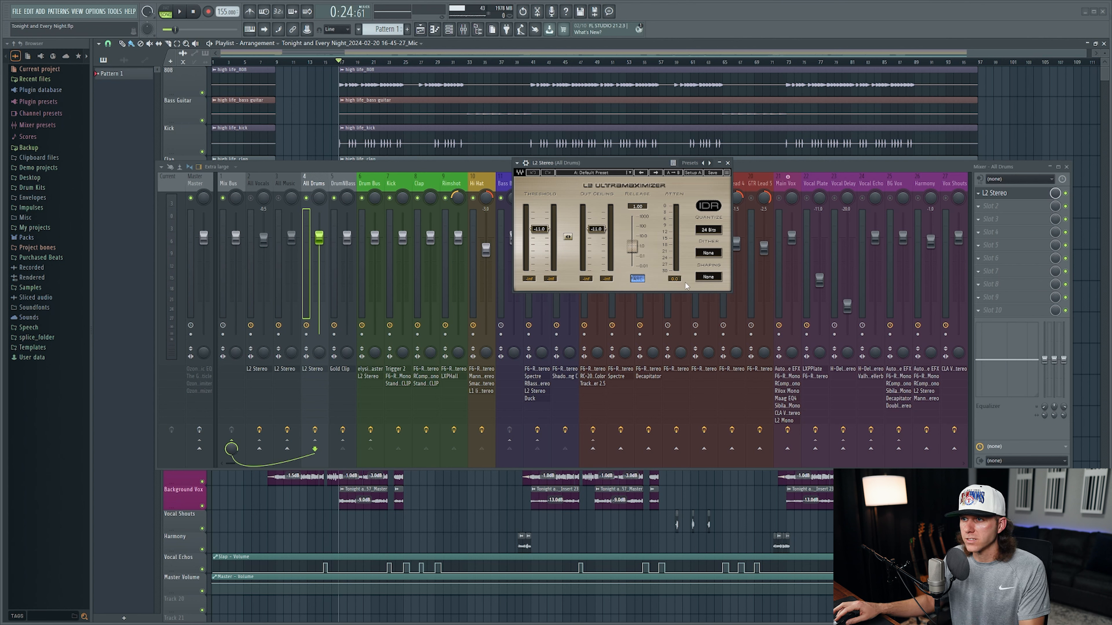
pyautogui.moveTo(600, 162); pyautogui.dragTo(750, 199)
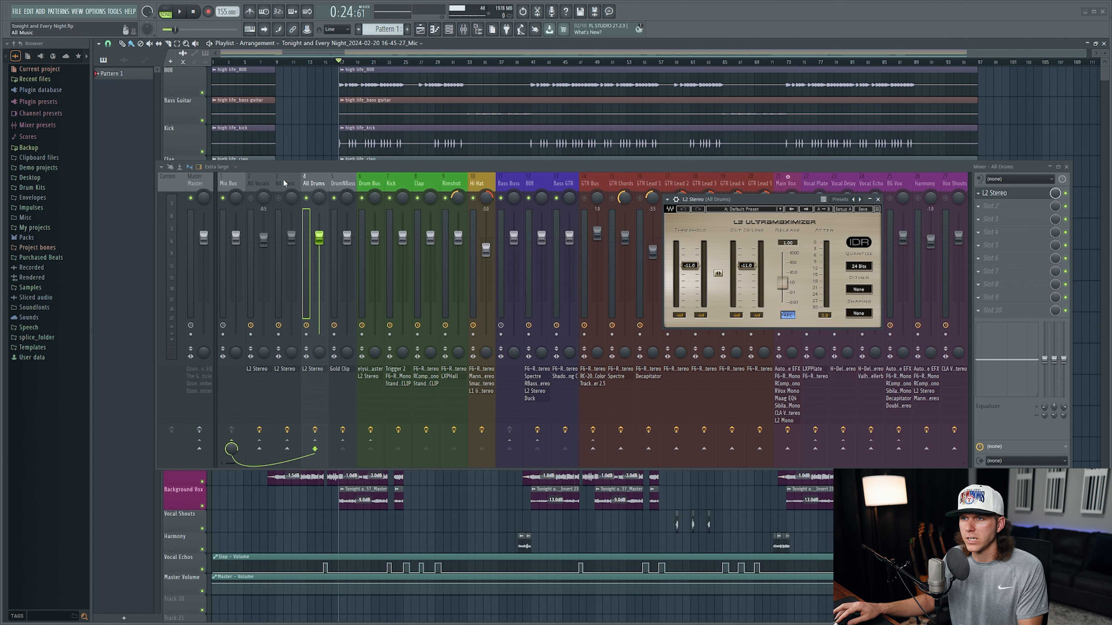
pyautogui.moveTo(751, 201); pyautogui.dragTo(633, 222)
pyautogui.press('space')
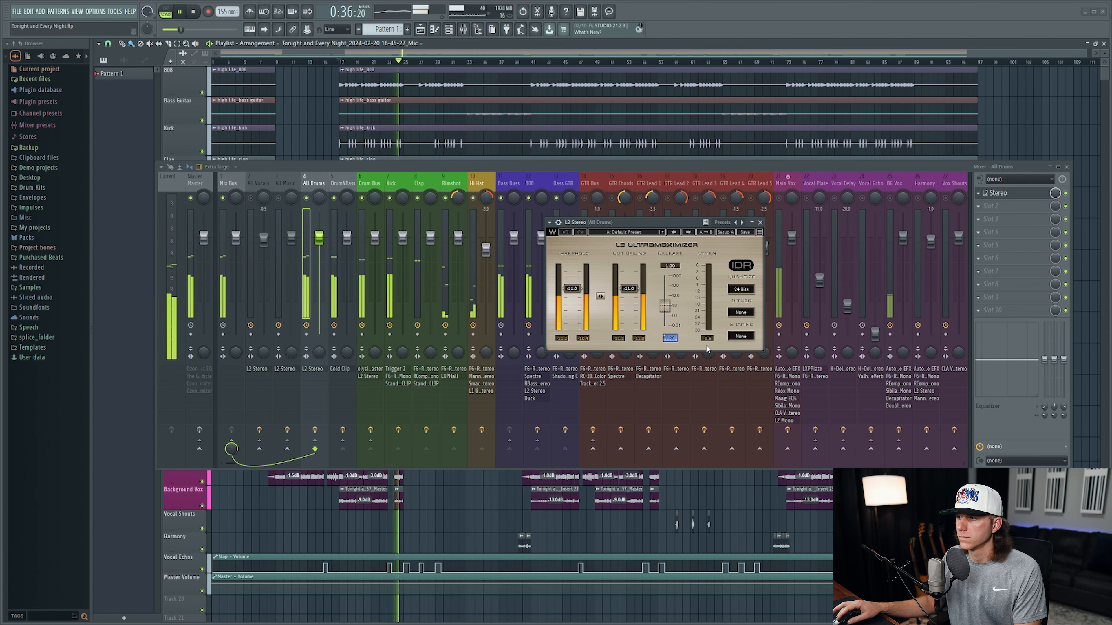
pyautogui.press('space')
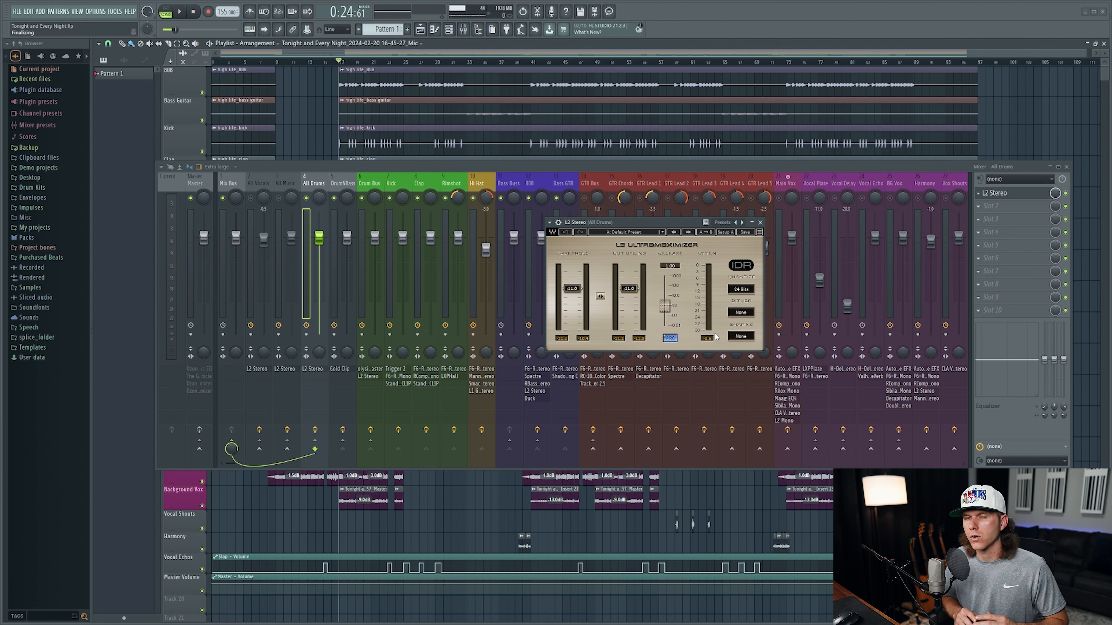
pyautogui.press('Escape')
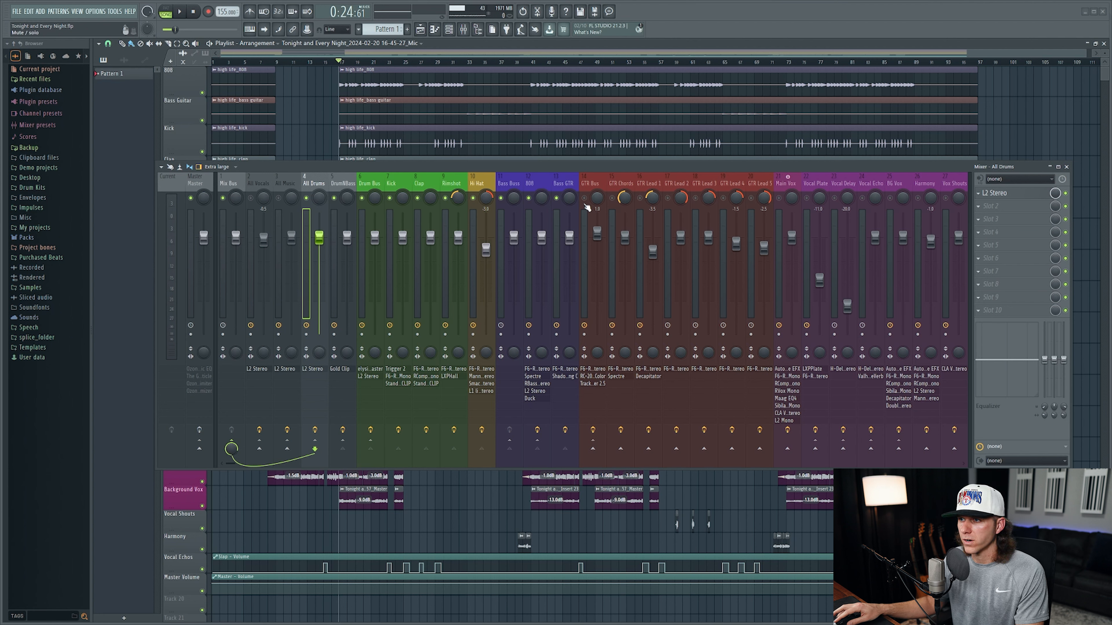
# Step: Bypass Spectre and F6-RTA on the GTR Chords track and play the guitar chords dry
pyautogui.click(629, 181)
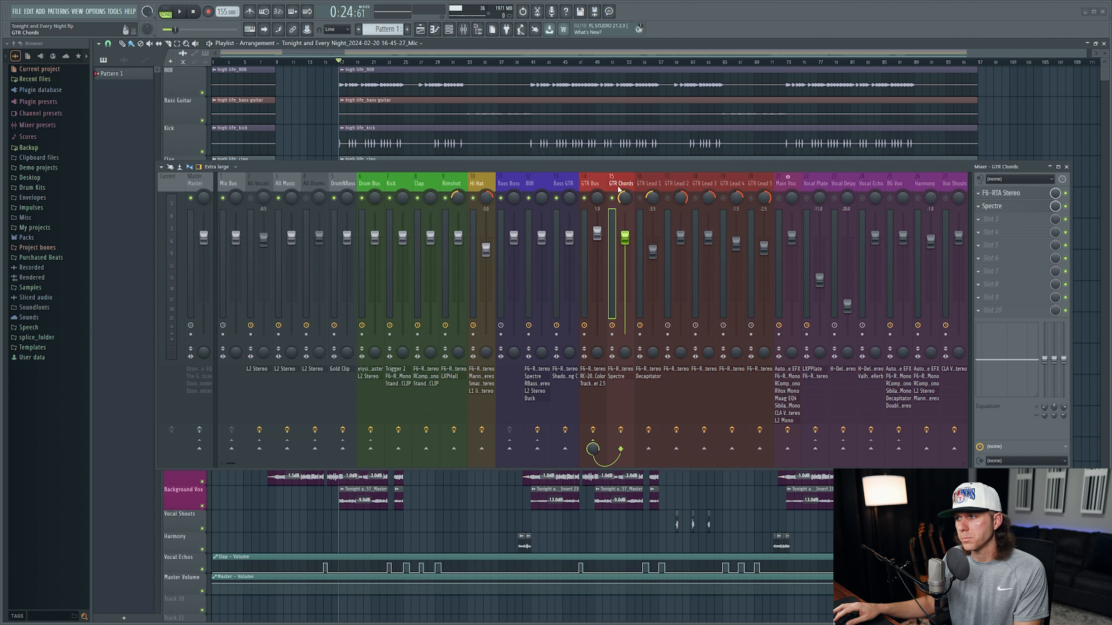
pyautogui.click(1065, 206)
pyautogui.click(1066, 193)
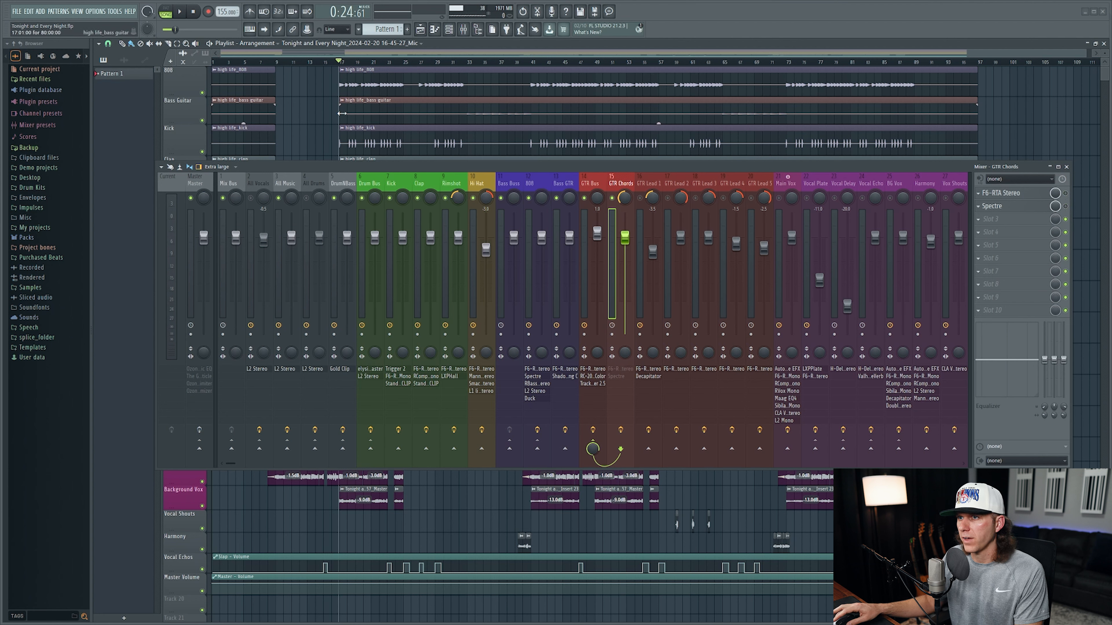
pyautogui.press('space')
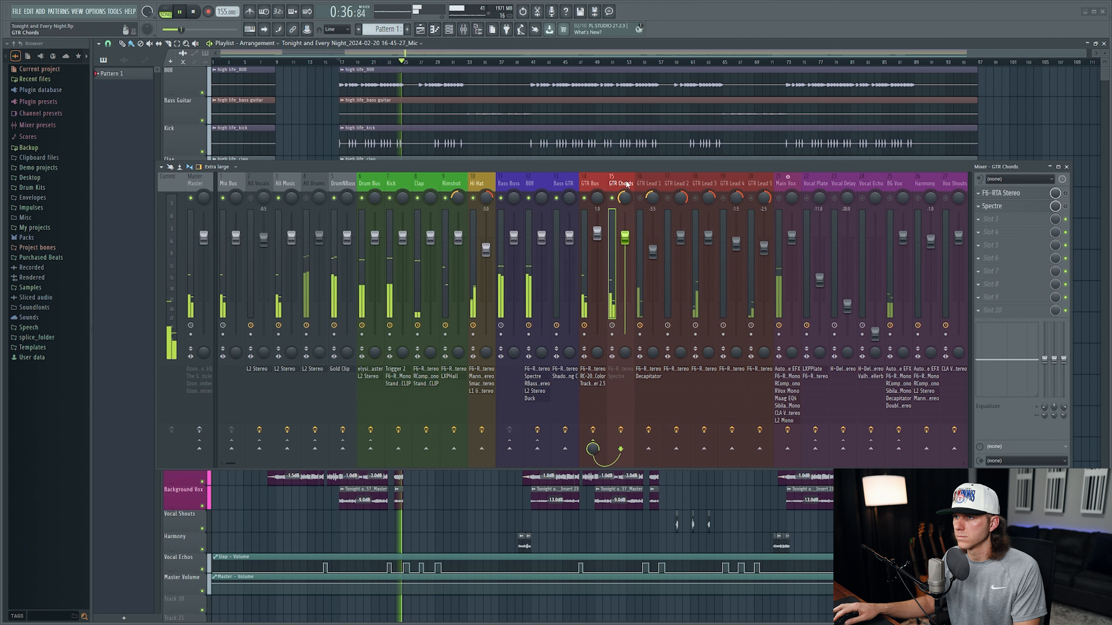
pyautogui.press('space')
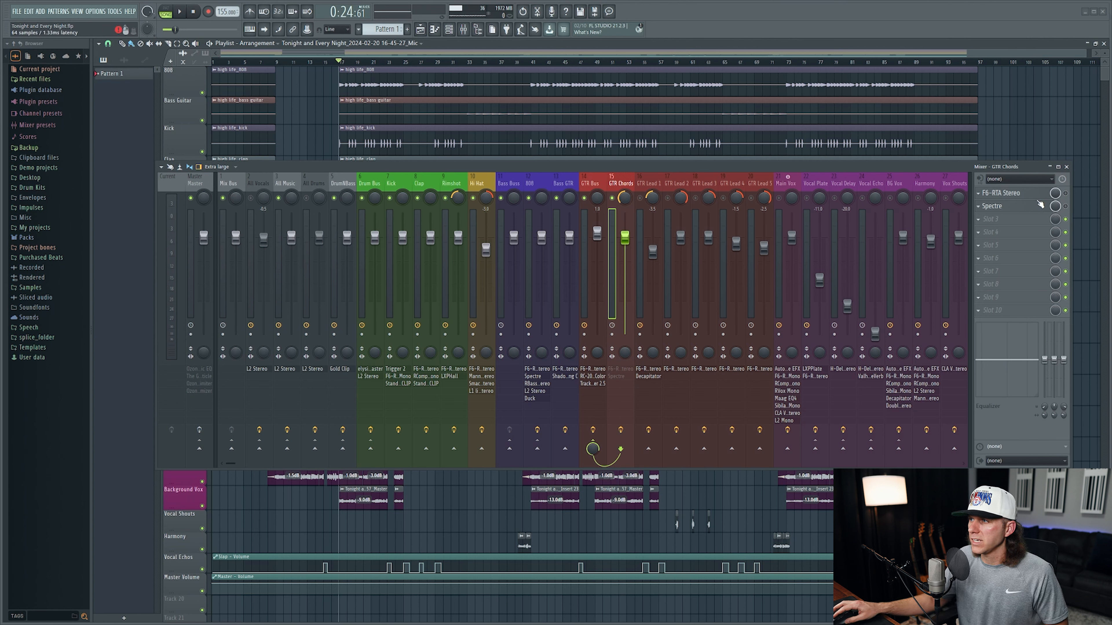
# Step: Re-enable F6-RTA and Spectre on the GTR Chords track and review the EQ cuts and Spectre's 8 kHz Warm band
pyautogui.click(1007, 193)
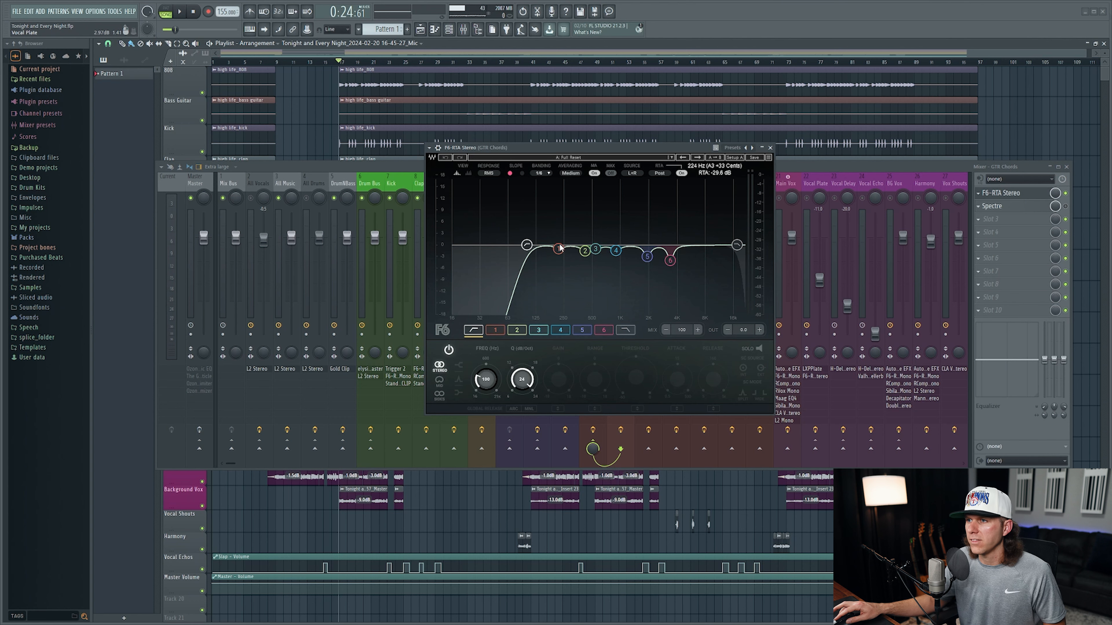
pyautogui.click(771, 147)
pyautogui.click(1065, 205)
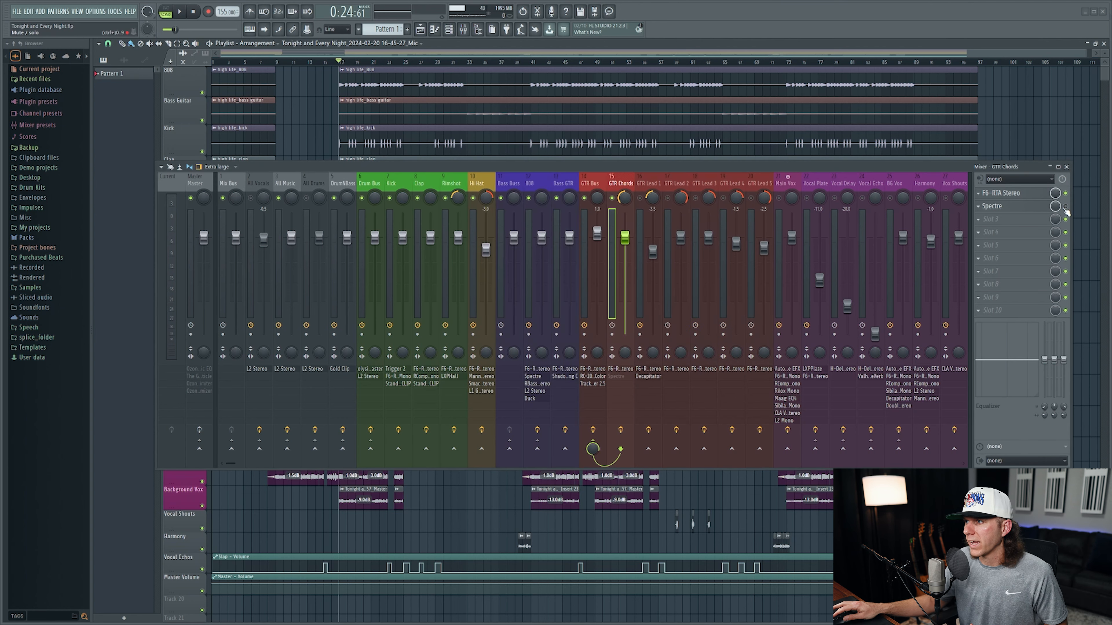
pyautogui.click(1024, 206)
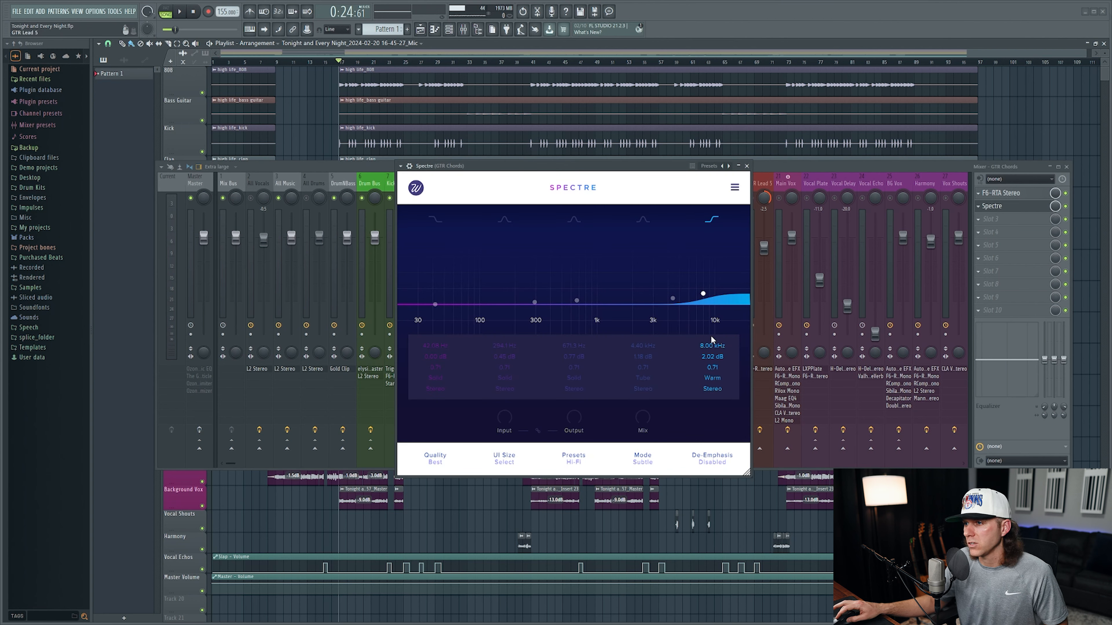
pyautogui.click(714, 378)
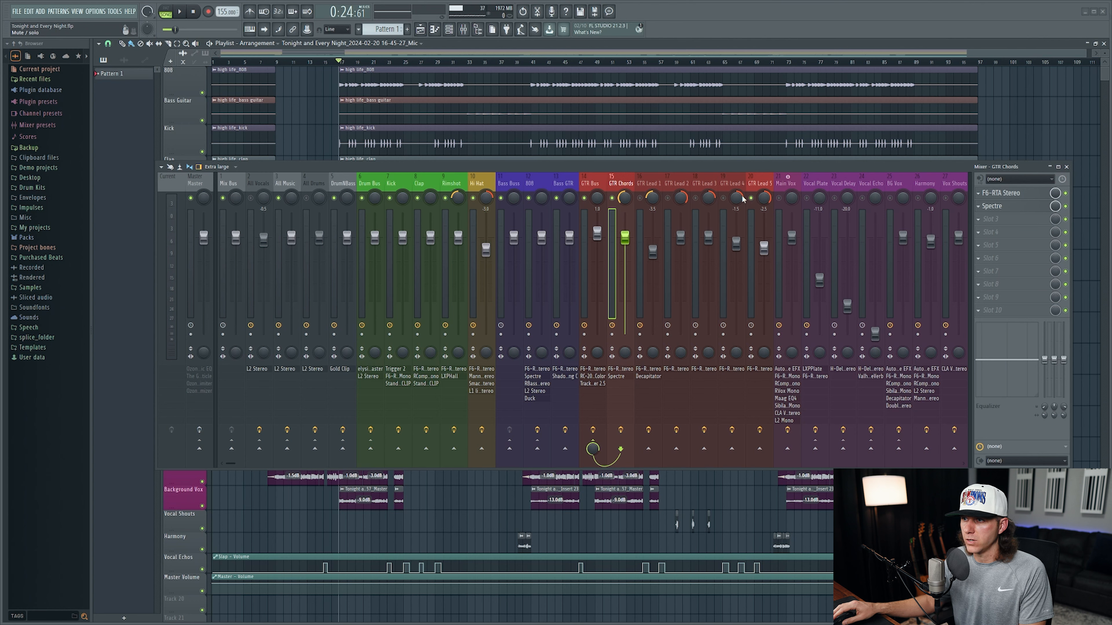
# Step: Open F6-RTA on the GTR Lead 5 track, review its EQ curve, and close it
pyautogui.click(762, 184)
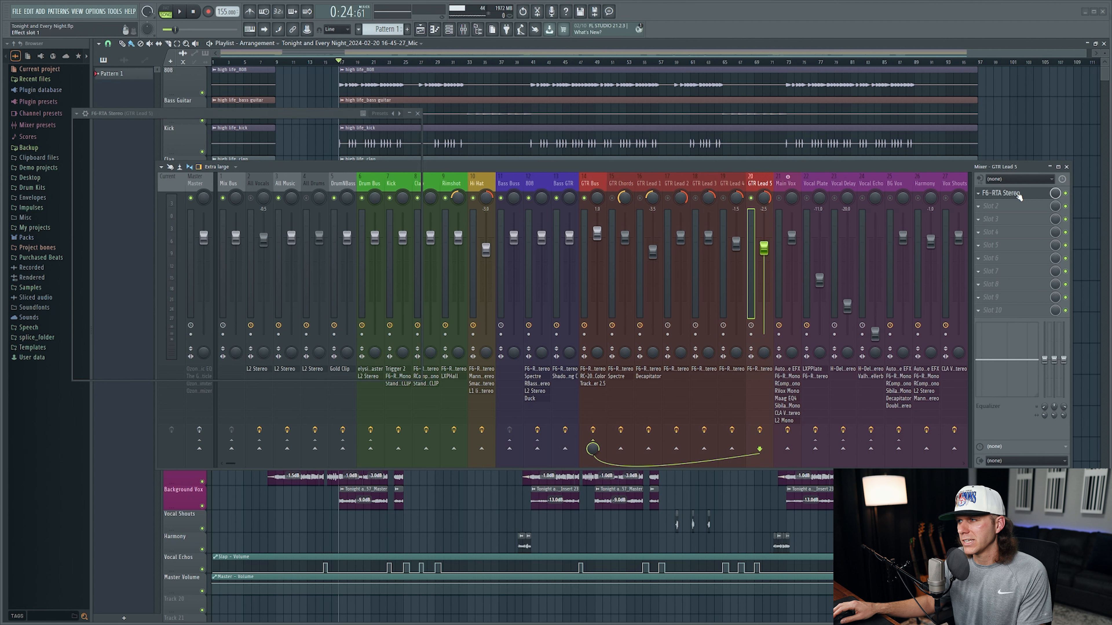
pyautogui.click(1002, 193)
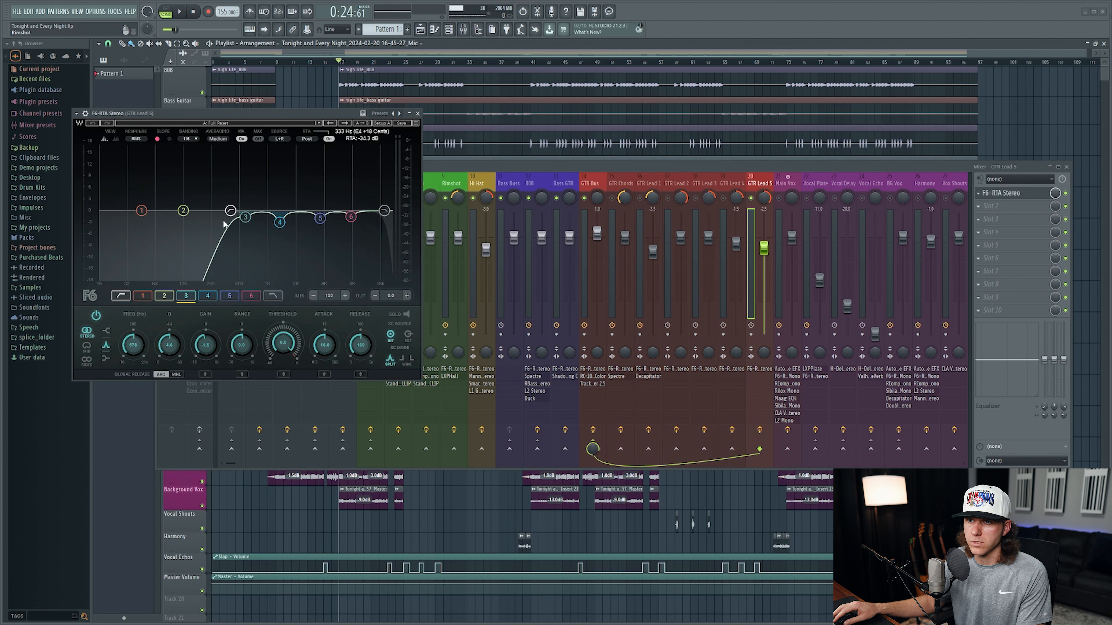
pyautogui.click(418, 113)
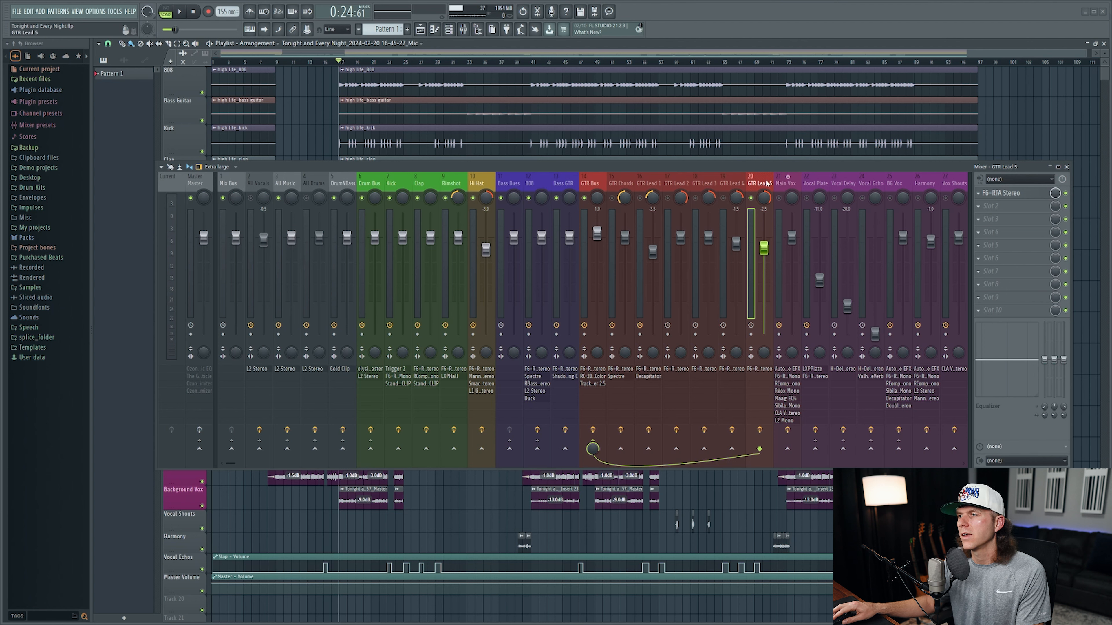
# Step: Play the song from 0:24 to hear the GTR Lead 5 track with its EQ
pyautogui.press('space')
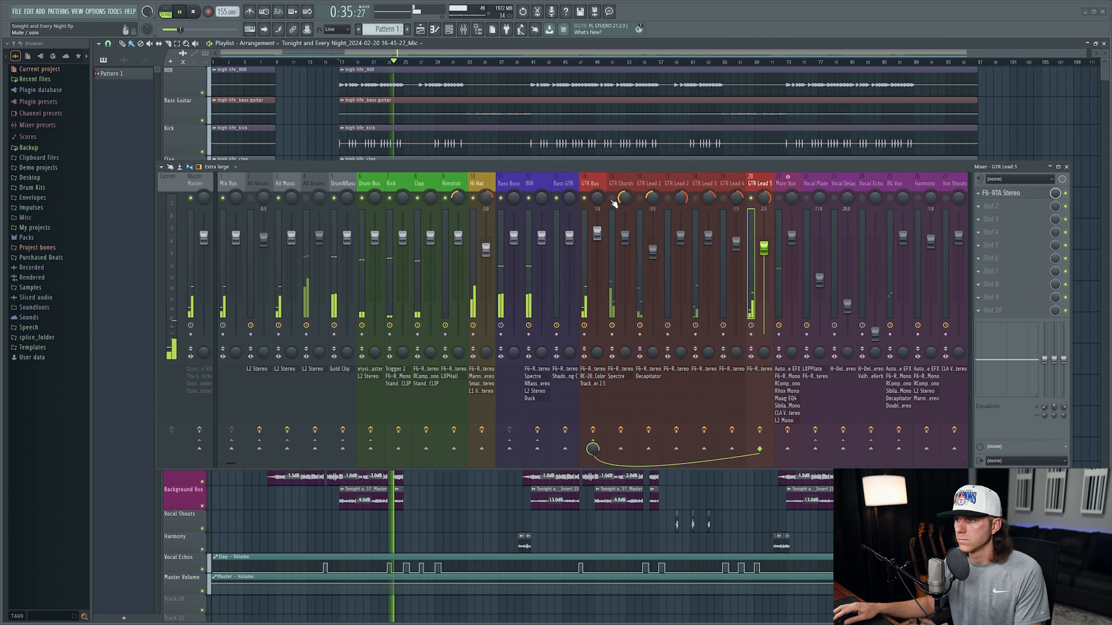
pyautogui.press('space')
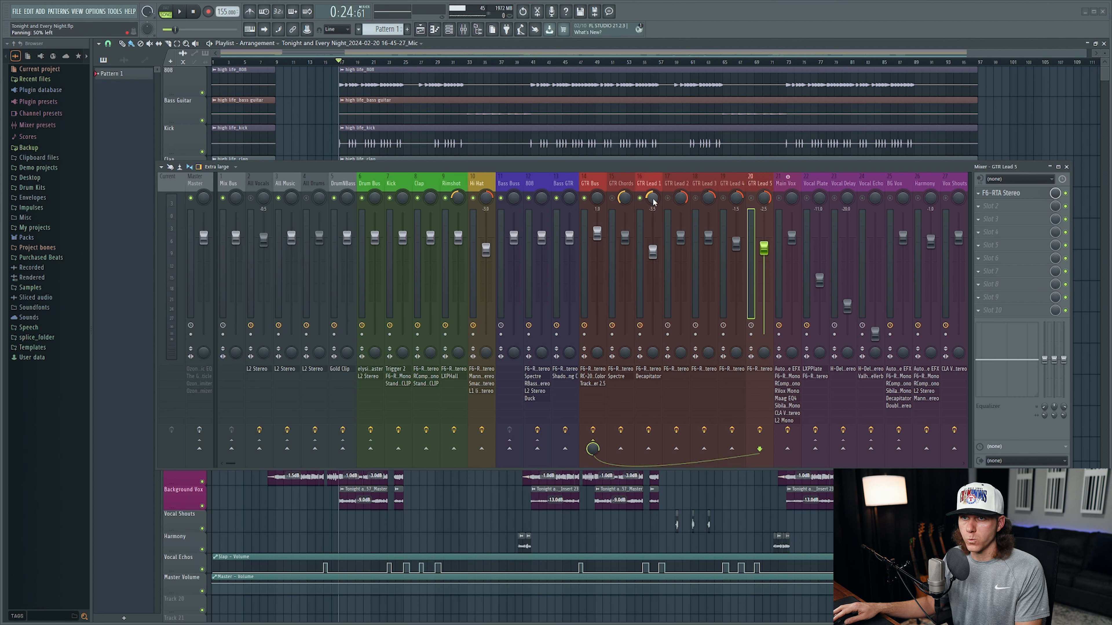
# Step: Review the F6-RTA EQ curve and the Decapitator settings on the GTR Lead 1 track, closing both plugins
pyautogui.click(652, 180)
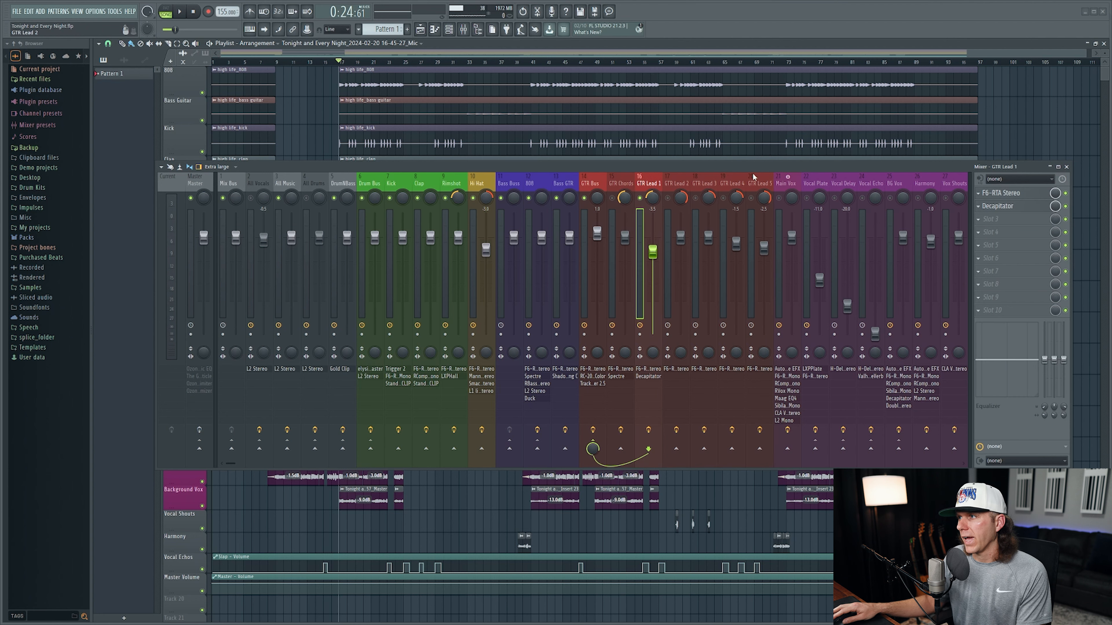
pyautogui.click(1003, 194)
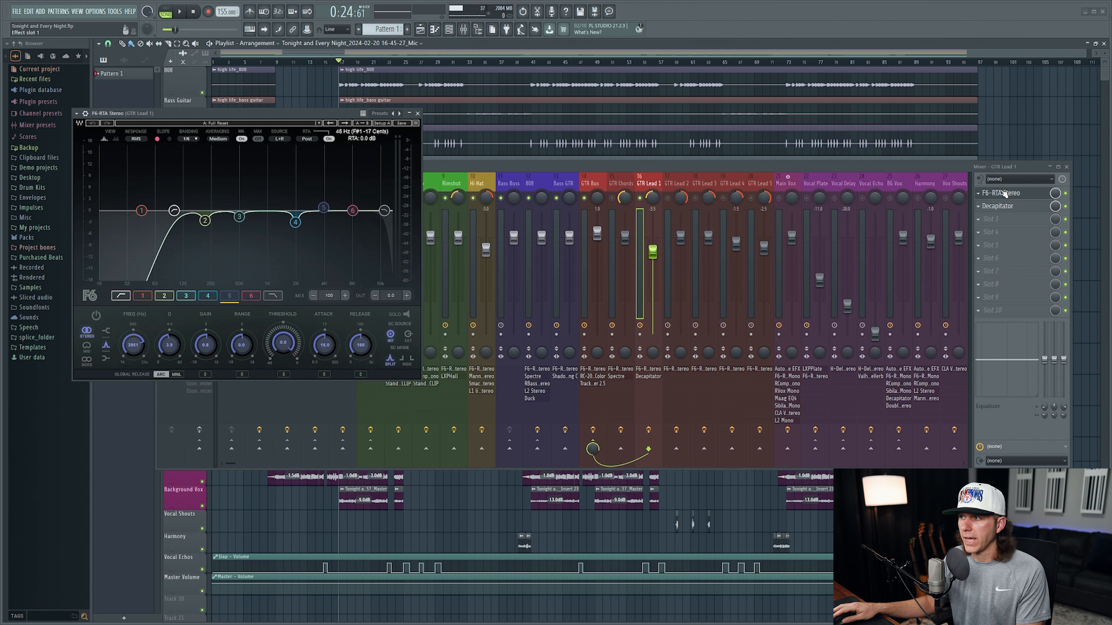
pyautogui.click(1003, 194)
pyautogui.click(1007, 206)
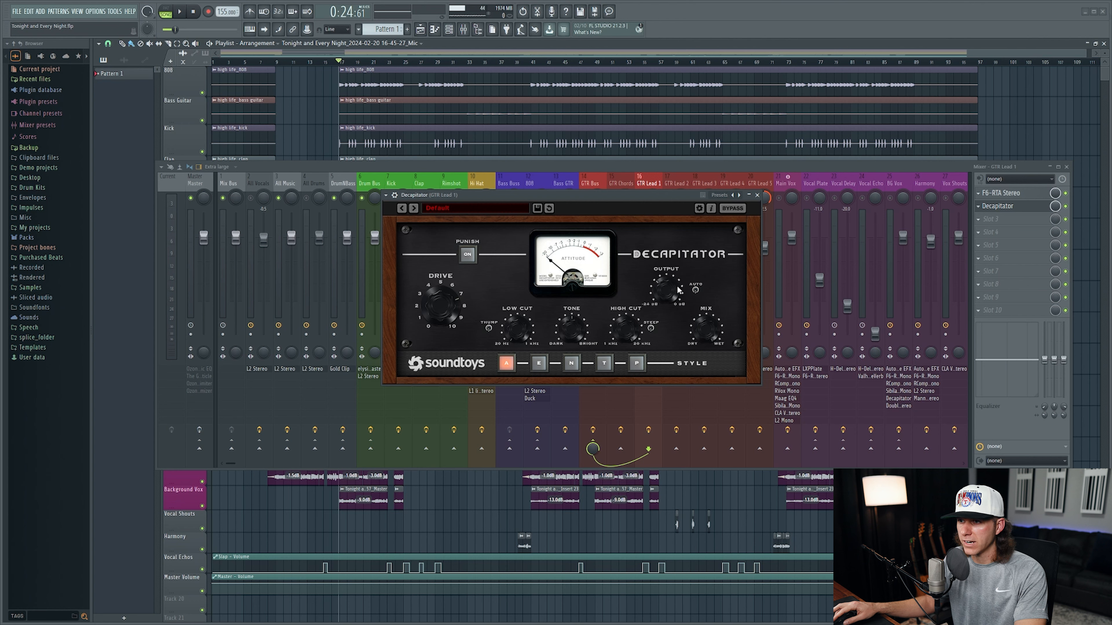
pyautogui.click(757, 196)
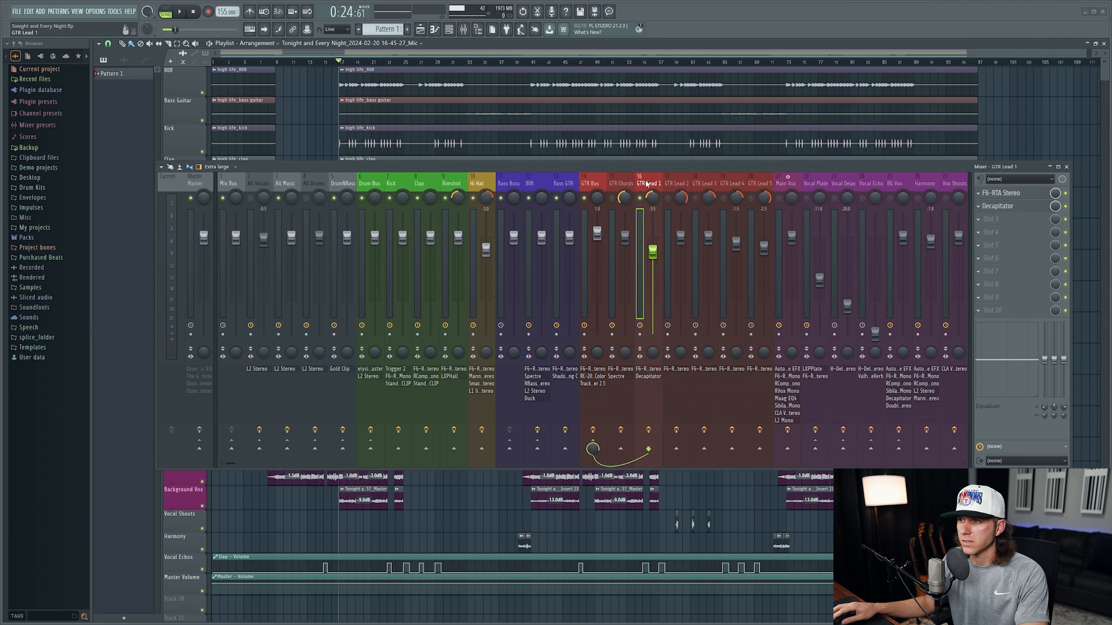
# Step: Play the song and toggle all effects on the GTR Lead 1 track to compare its processed and dry sound
pyautogui.press('space')
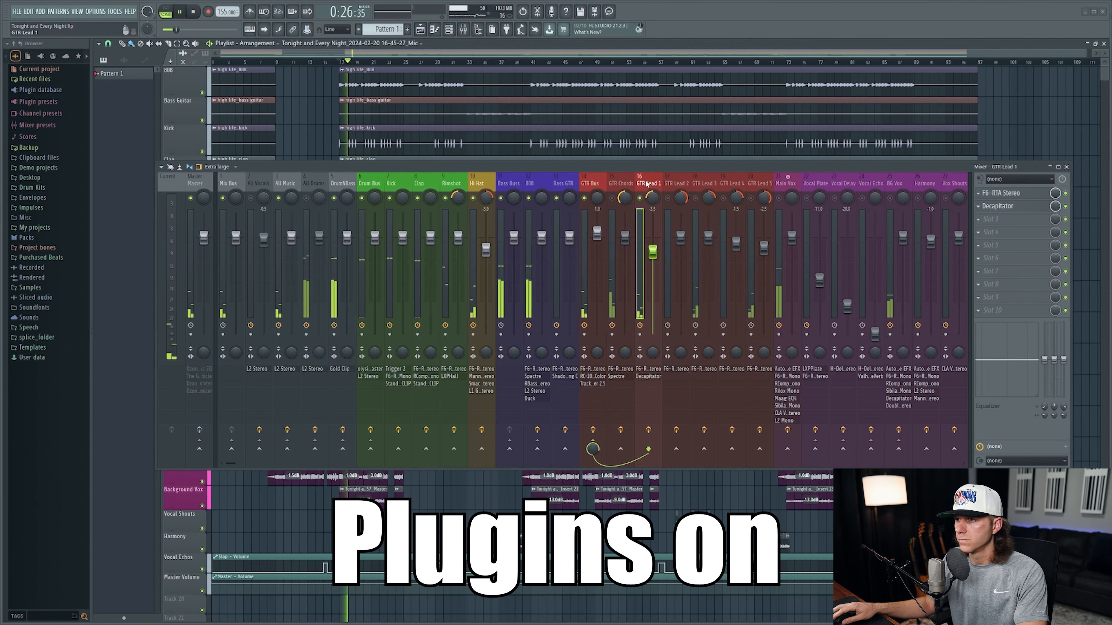
pyautogui.click(648, 430)
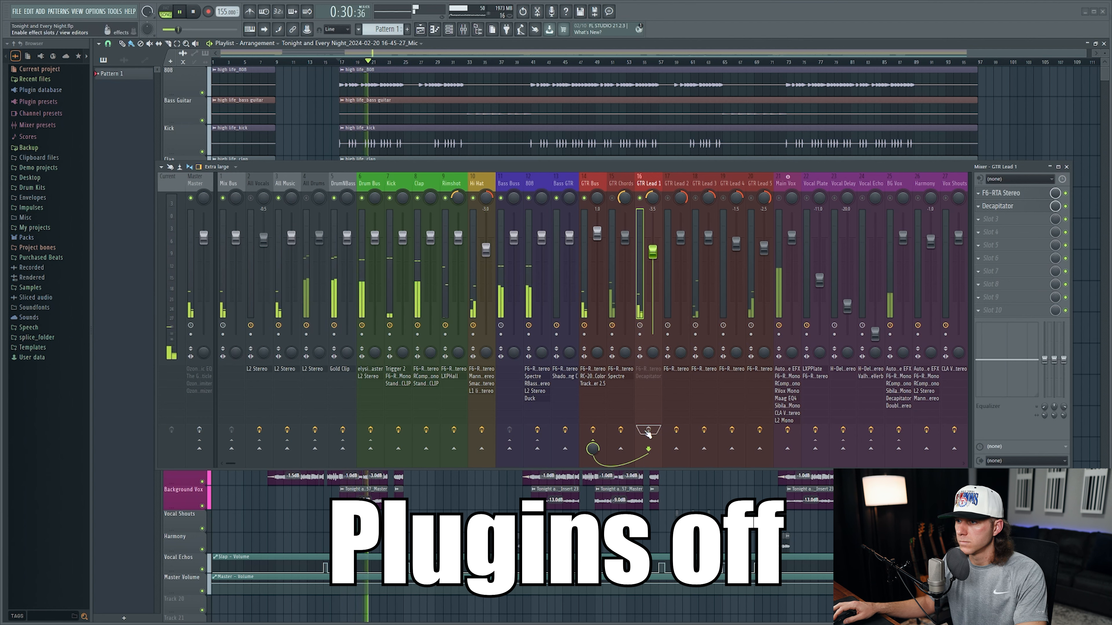
pyautogui.click(648, 431)
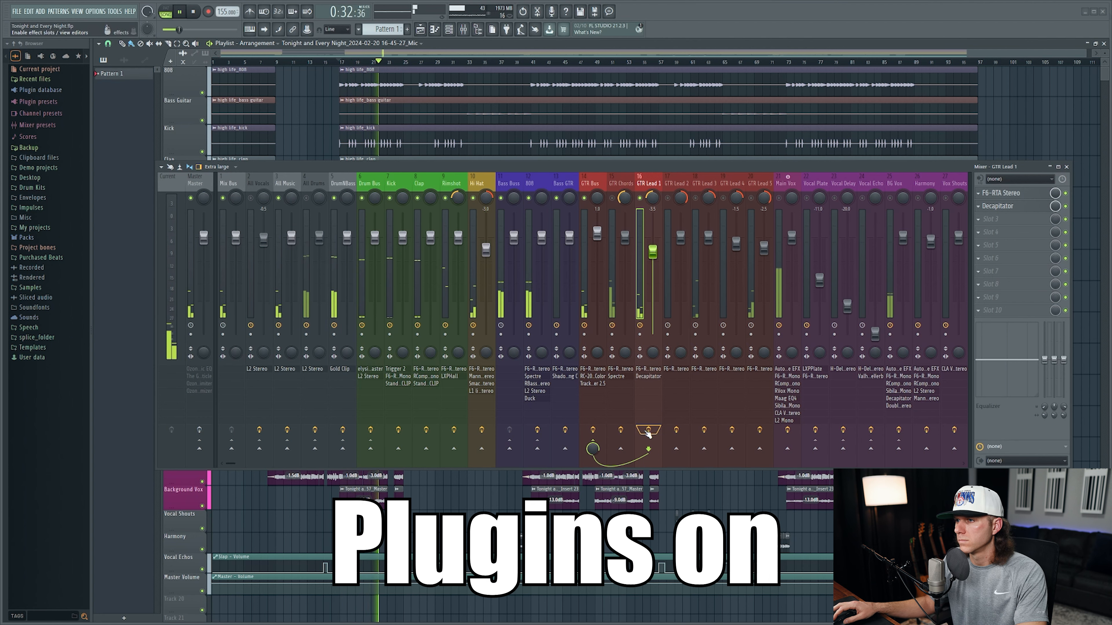
pyautogui.click(648, 430)
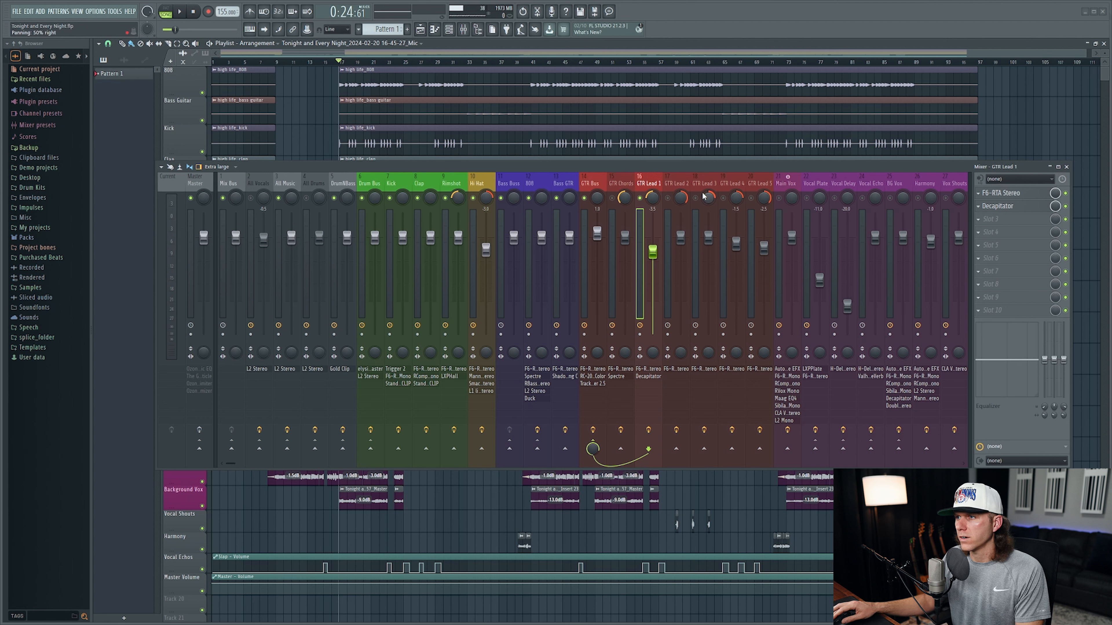
# Step: Isolate the GTR Lead 3 track among the guitars, review its F6-RTA EQ curve, and play the part
pyautogui.click(639, 198)
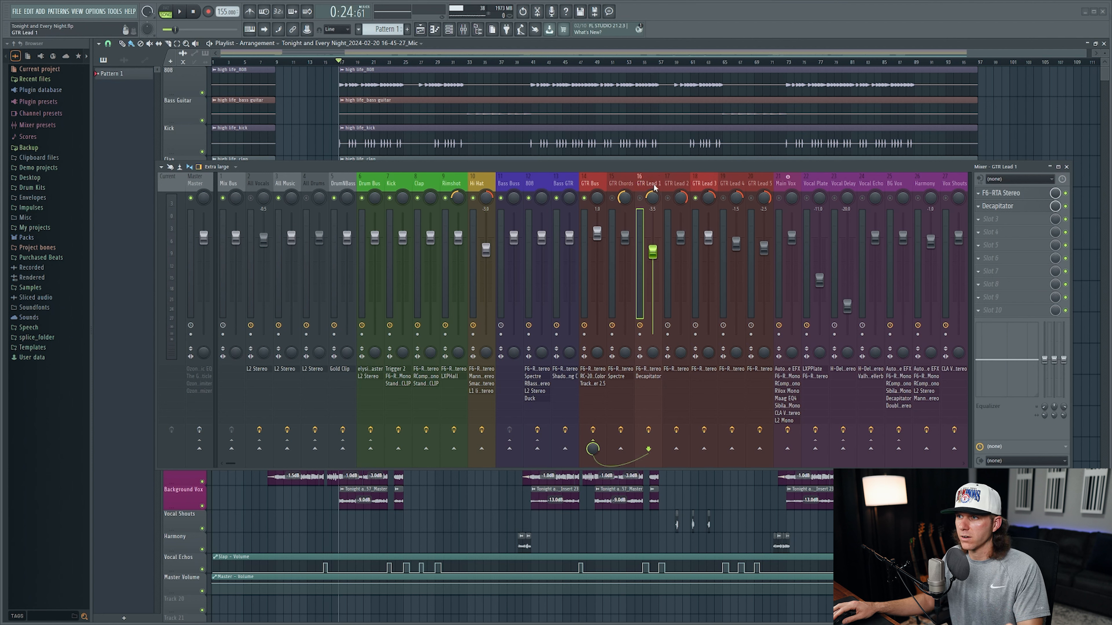
pyautogui.click(706, 177)
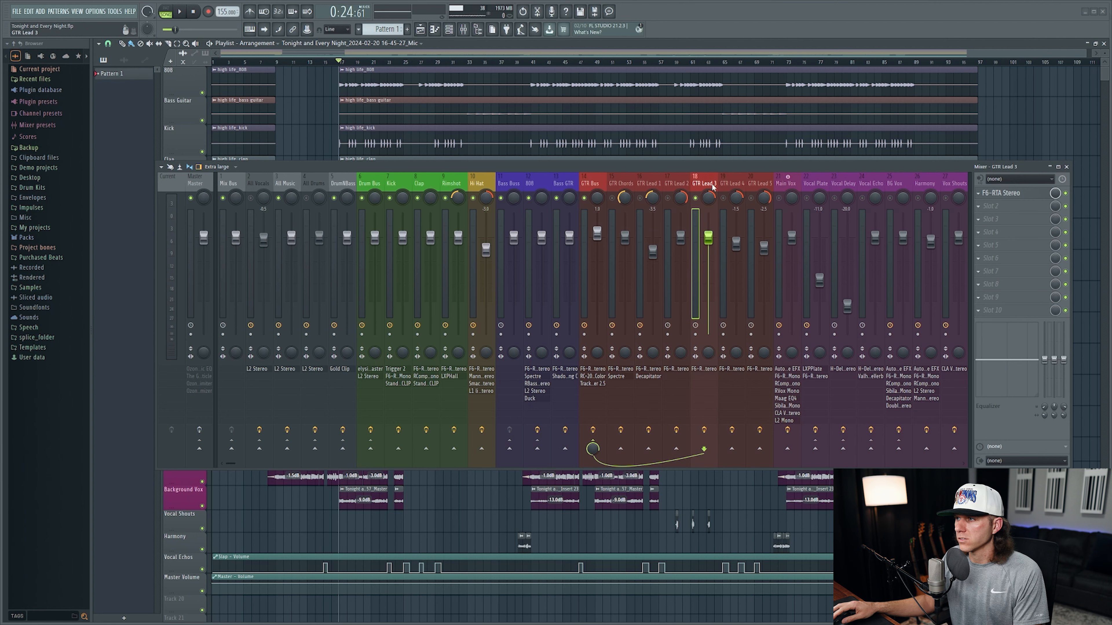
pyautogui.click(1022, 196)
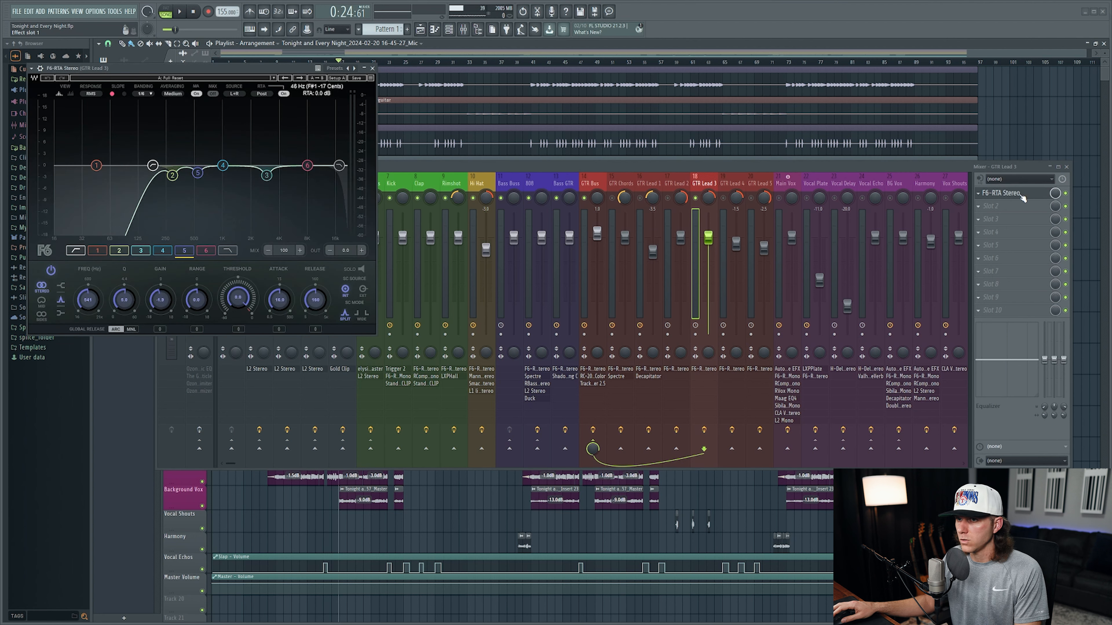
pyautogui.click(1022, 196)
pyautogui.press('space')
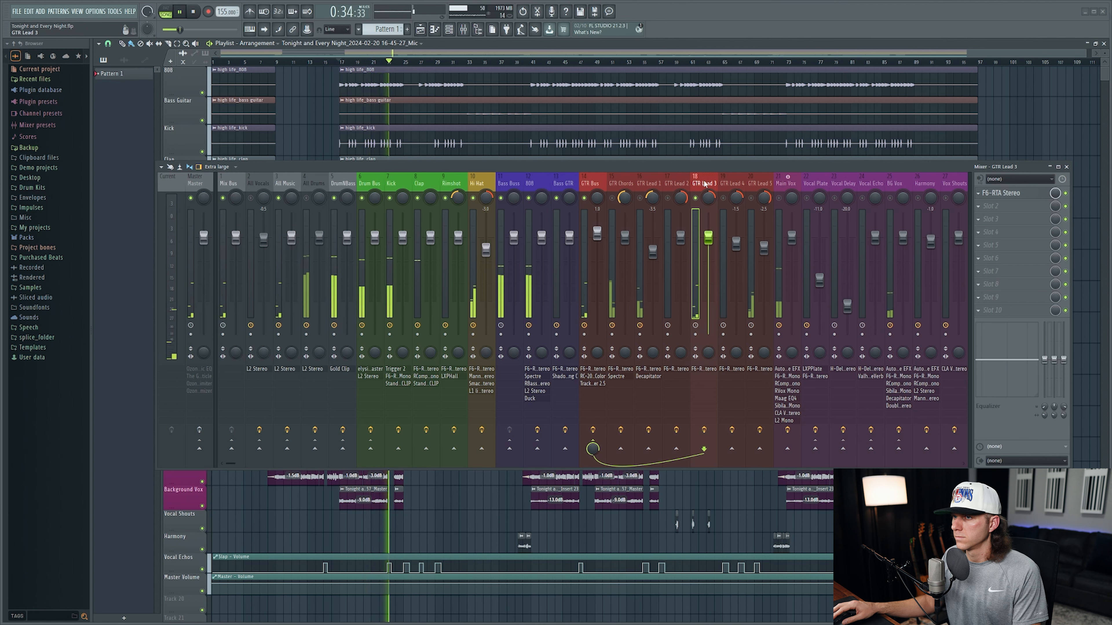
pyautogui.press('space')
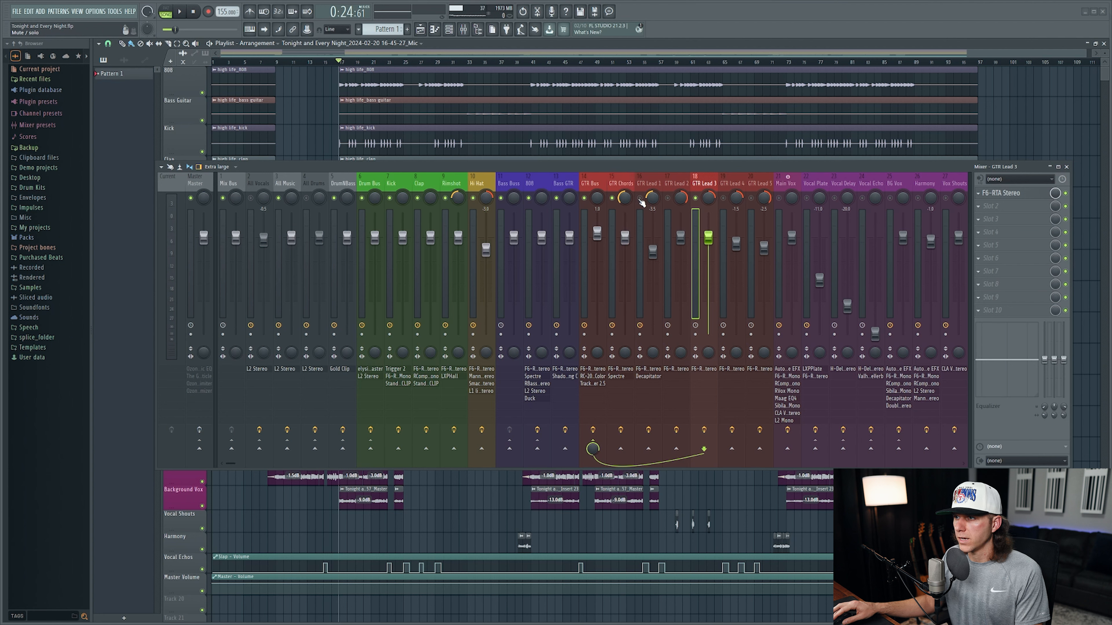
# Step: Unmute GTR Chords, GTR Lead 1 and GTR Lead 5 alongside GTR Lead 3 and play the guitars together
pyautogui.click(640, 198)
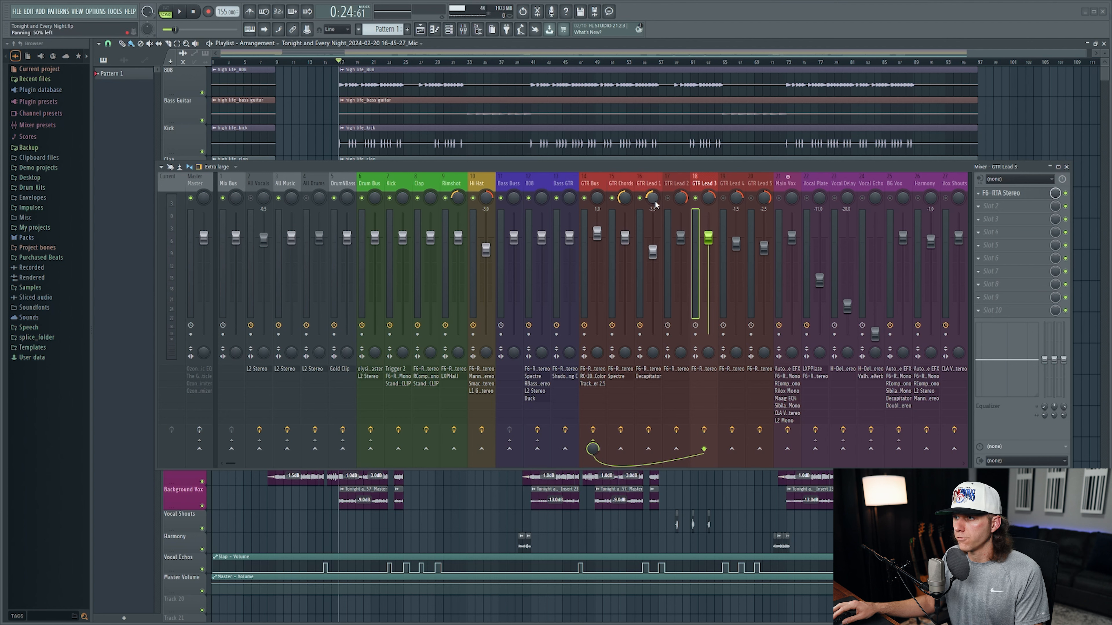
pyautogui.click(751, 198)
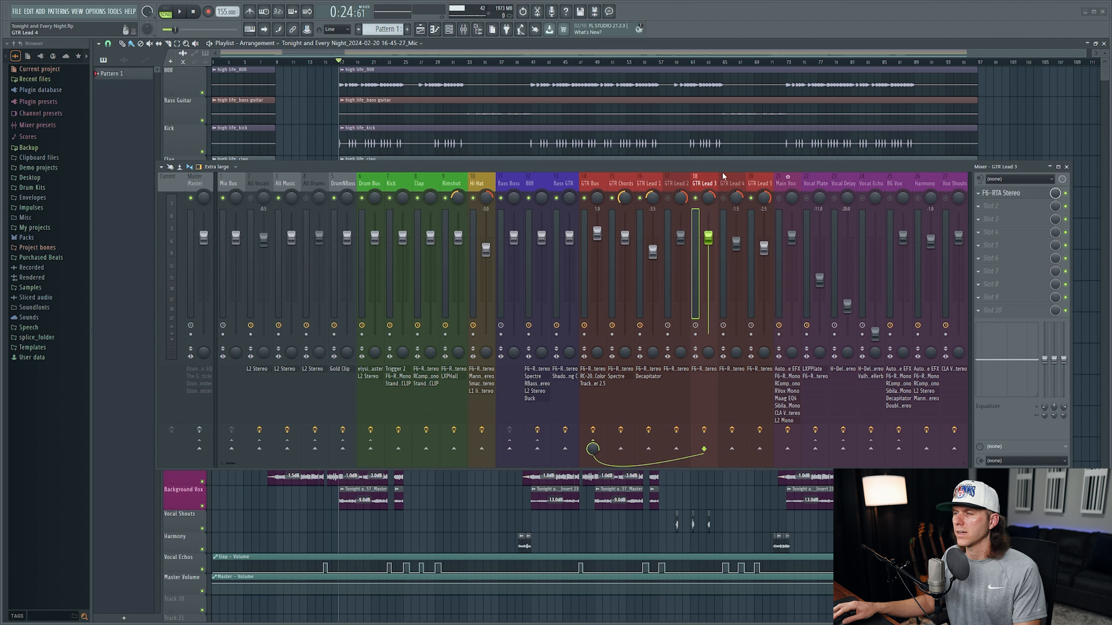
pyautogui.press('space')
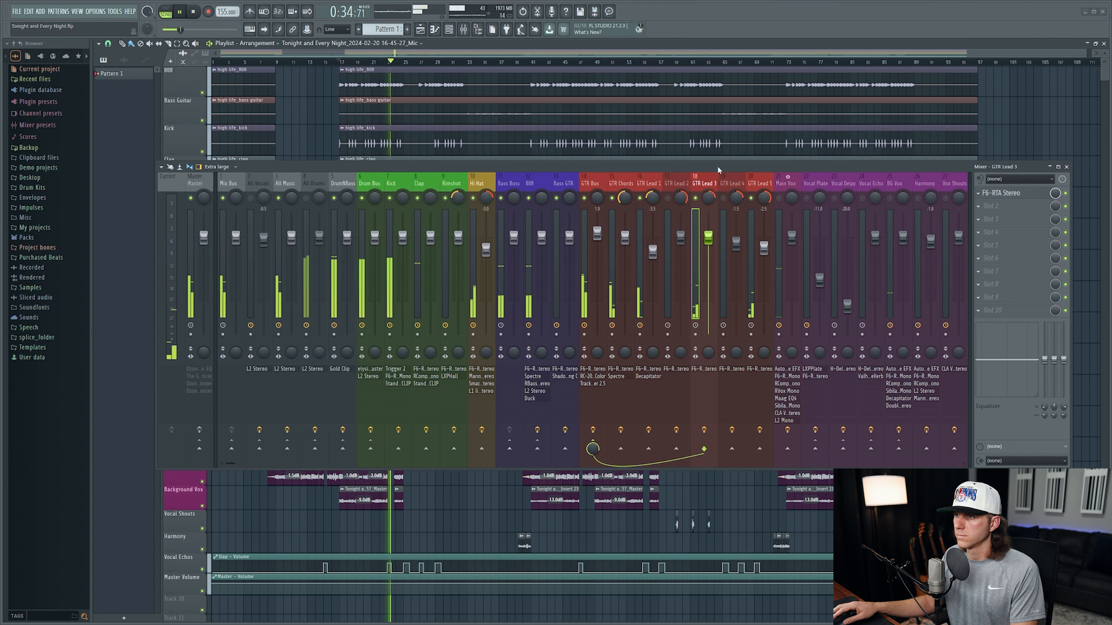
pyautogui.press('space')
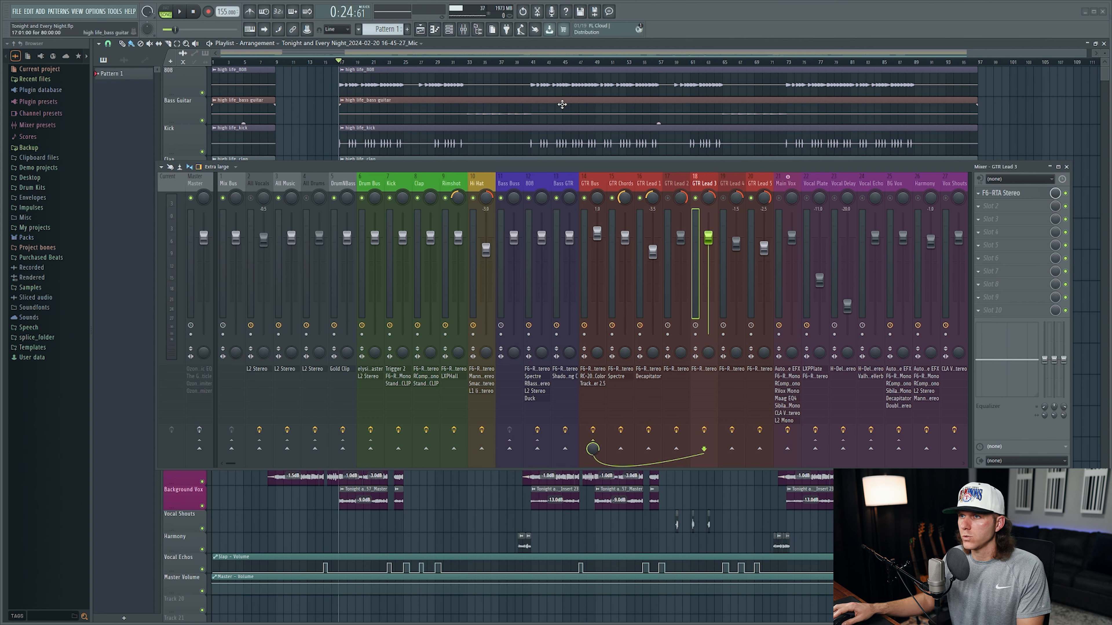
# Step: Play the isolated GTR Lead 4 track from 0:49 and review the F6-RTA low and high cuts on it
pyautogui.click(469, 65)
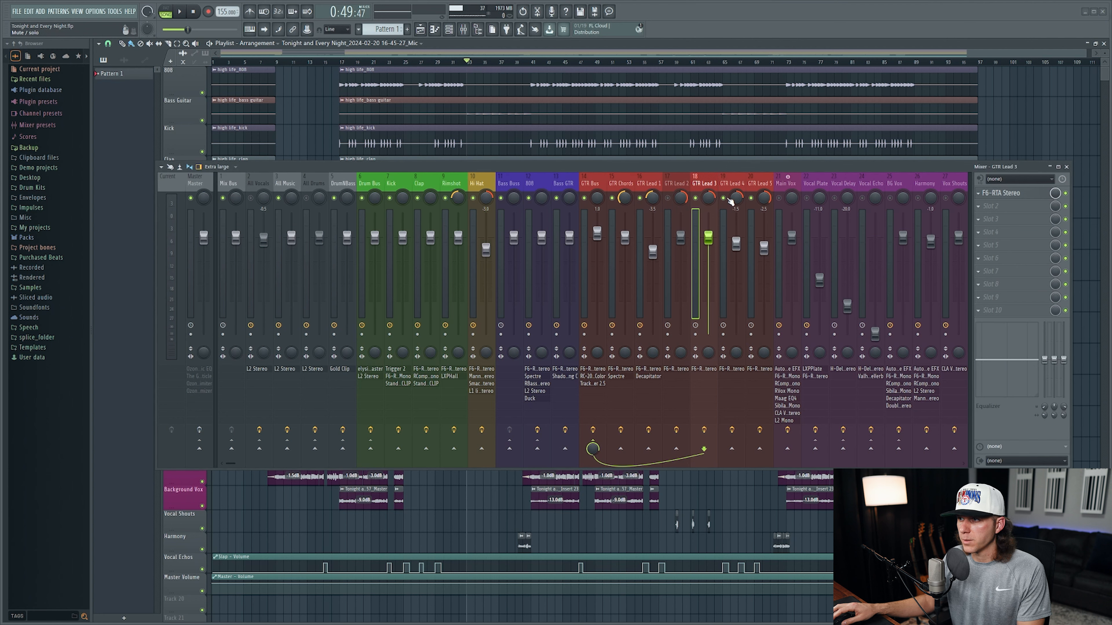
pyautogui.click(732, 182)
pyautogui.press('space')
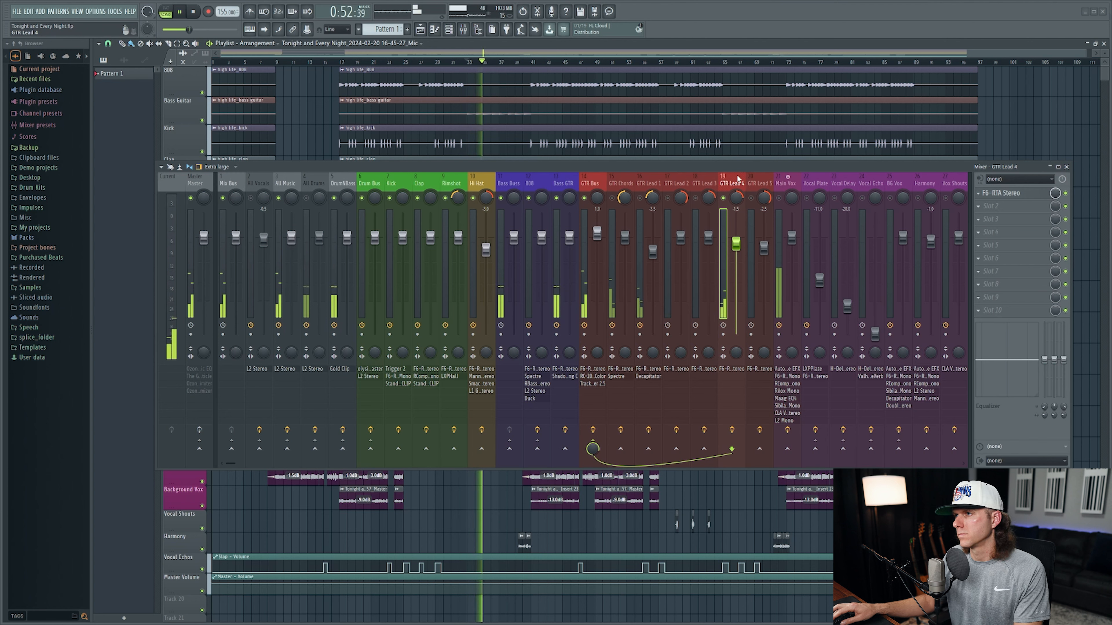
pyautogui.click(1004, 194)
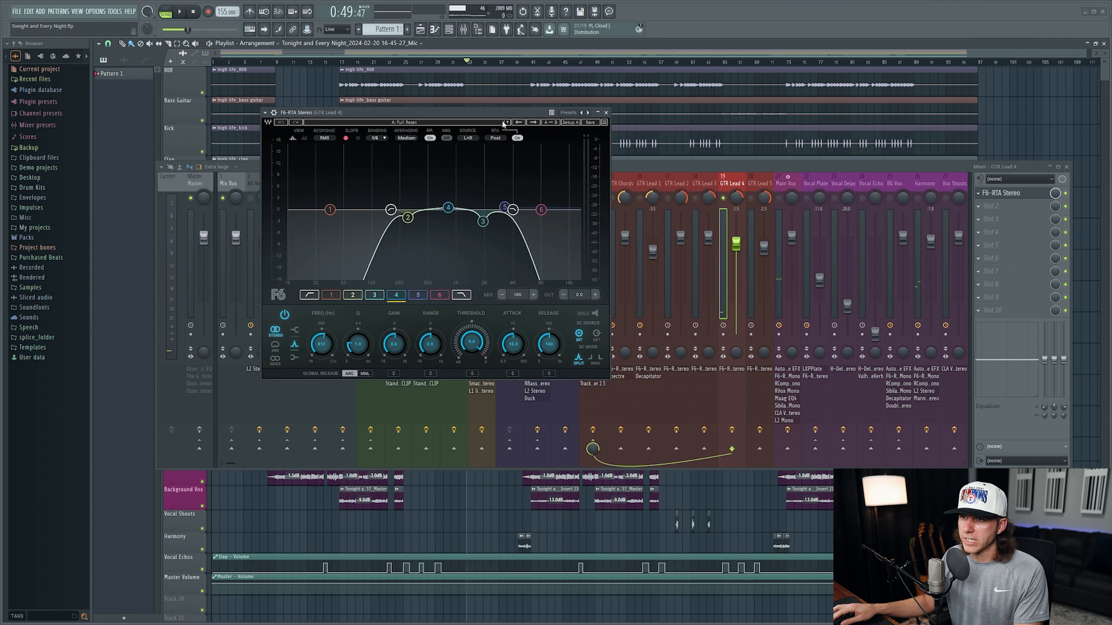
pyautogui.moveTo(502, 114); pyautogui.dragTo(666, 134)
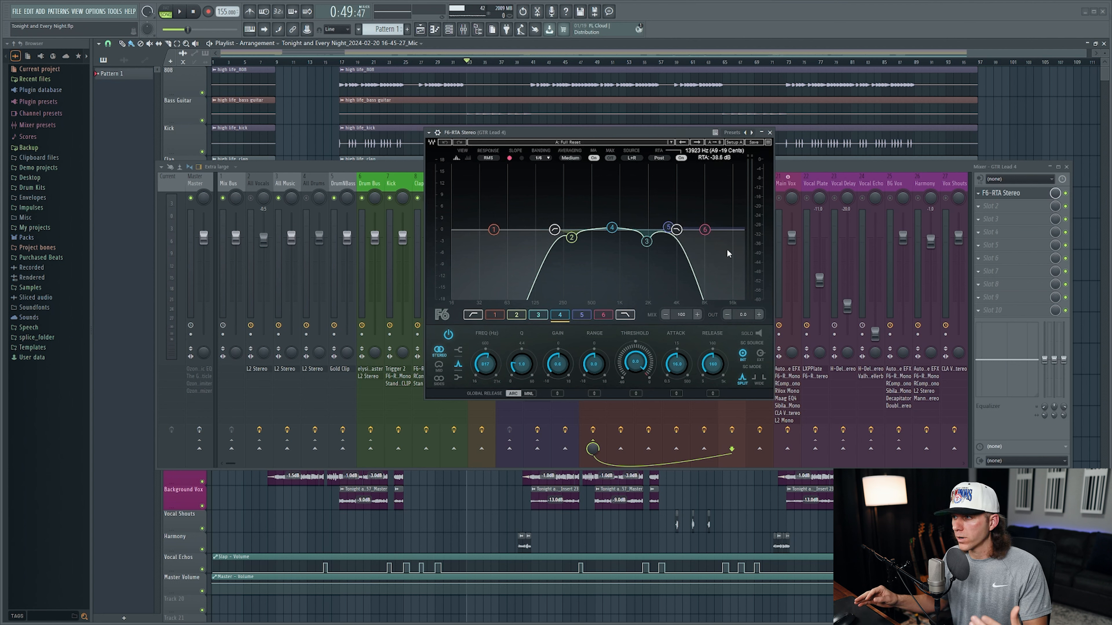
pyautogui.click(769, 132)
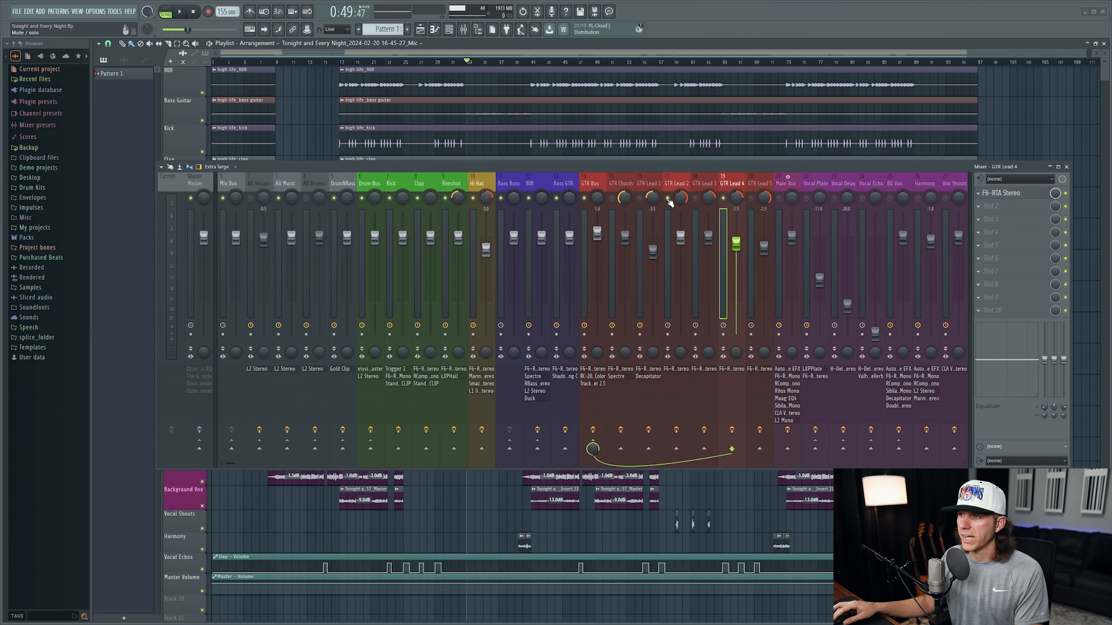
# Step: Review the F6-RTA EQ curve on the GTR Lead 2 track and play its isolated part from 0:39
pyautogui.click(679, 183)
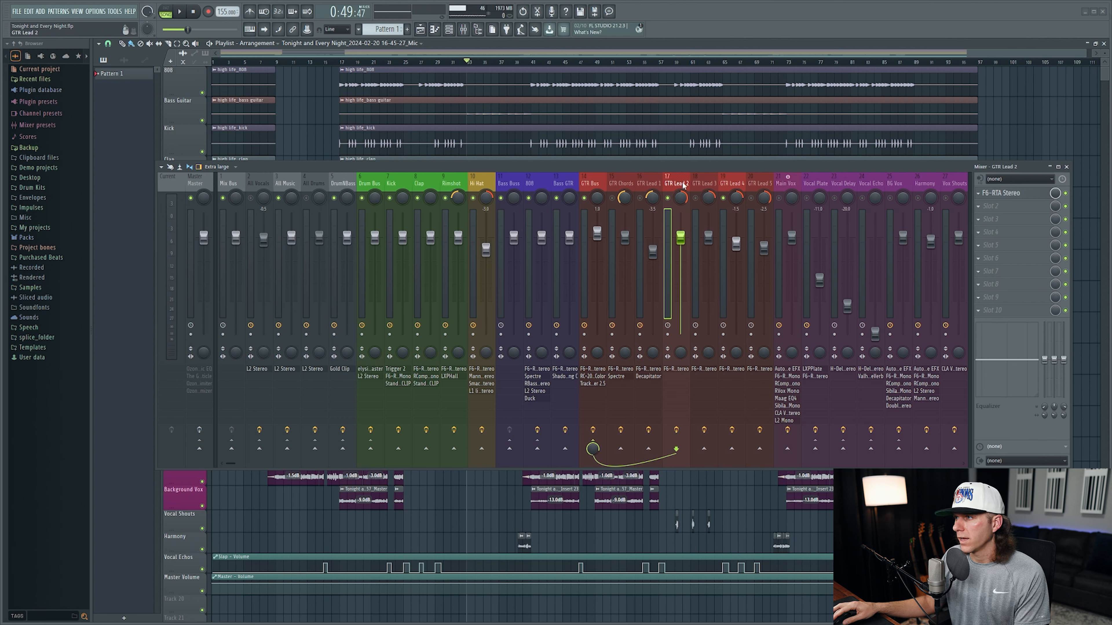
pyautogui.click(998, 193)
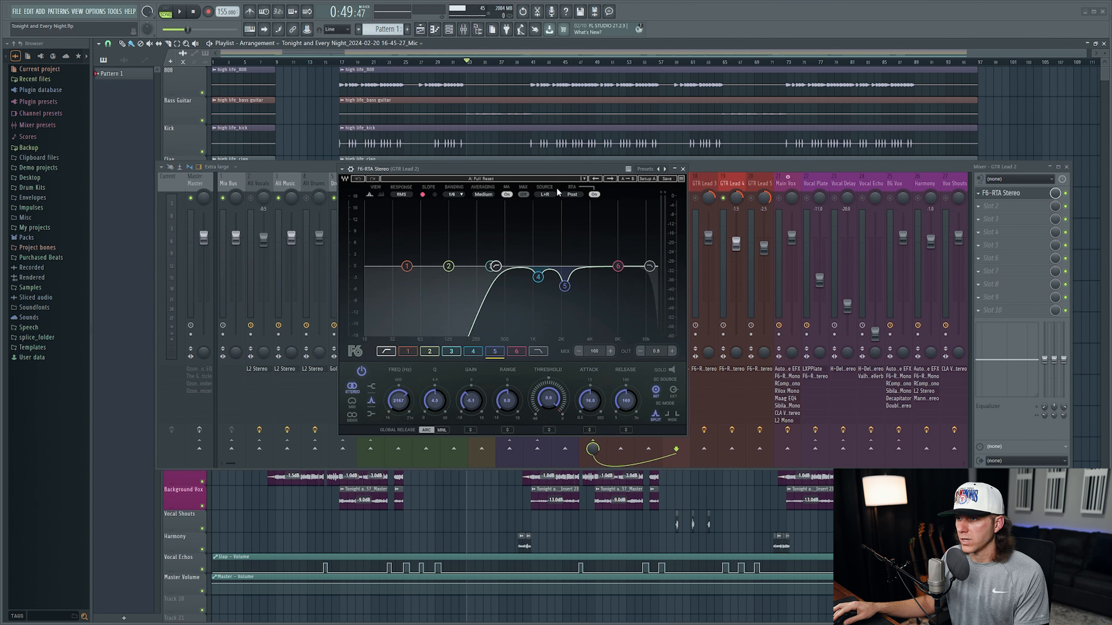
pyautogui.moveTo(552, 173); pyautogui.dragTo(639, 193)
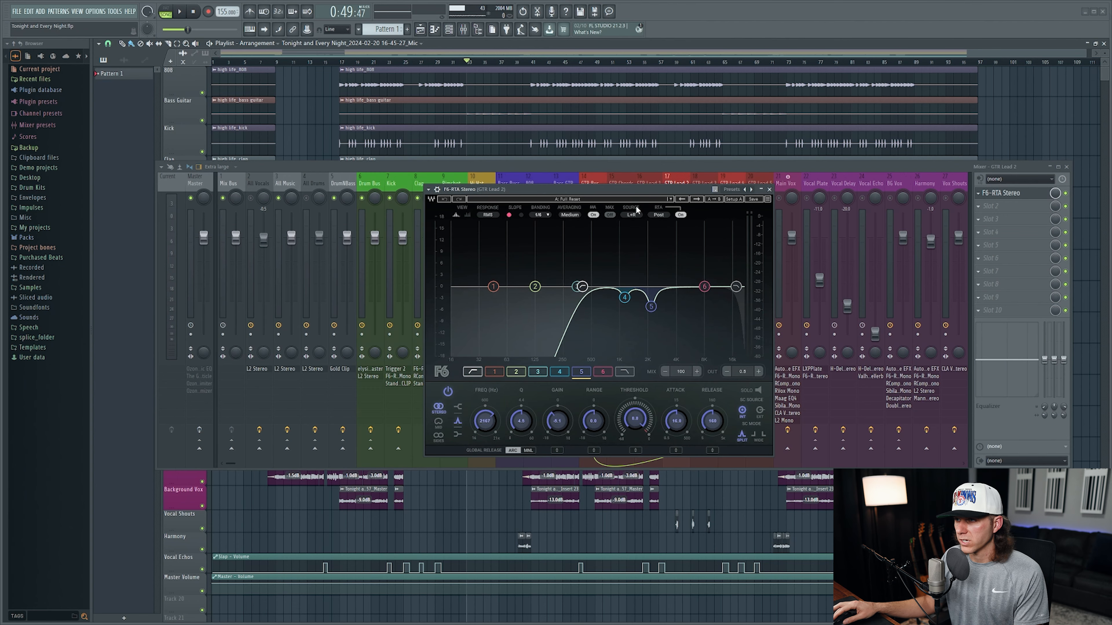
pyautogui.click(769, 190)
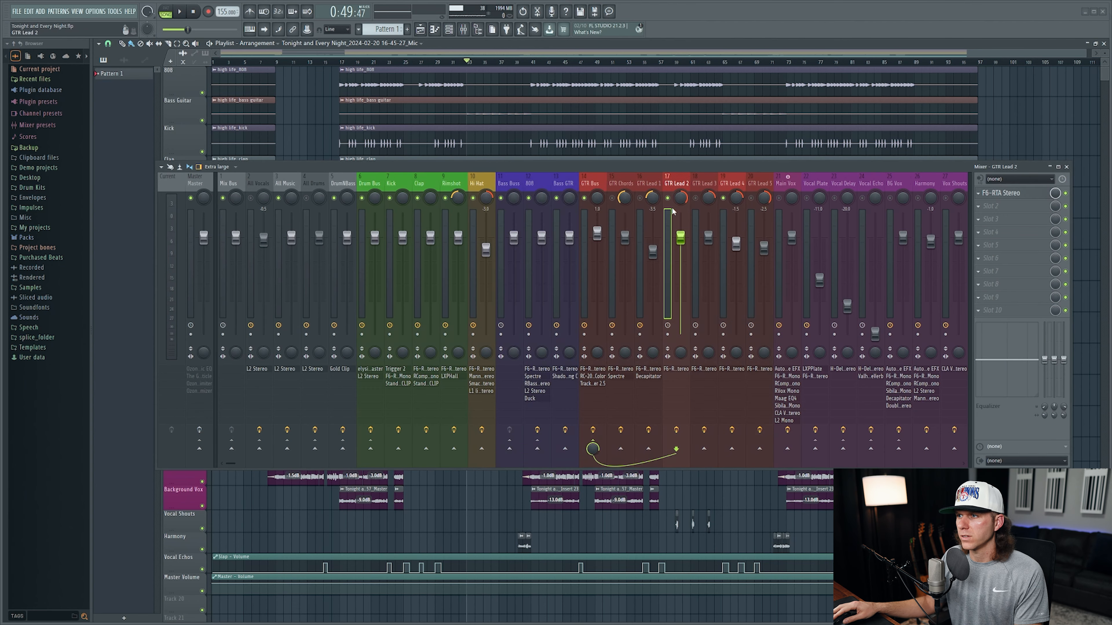
pyautogui.click(416, 61)
pyautogui.press('space')
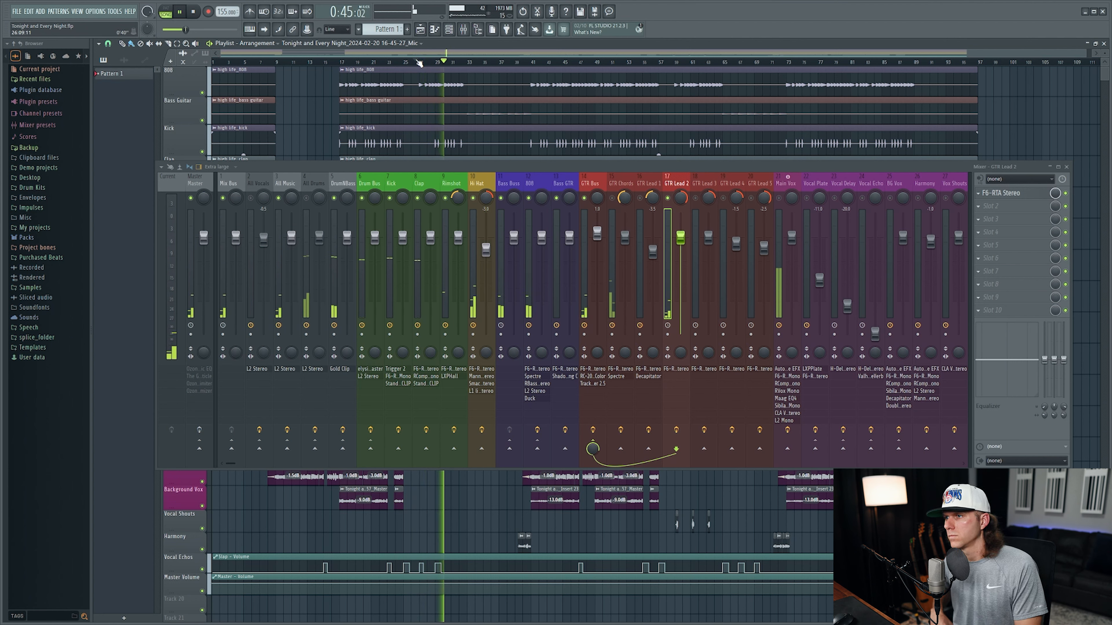
pyautogui.press('space')
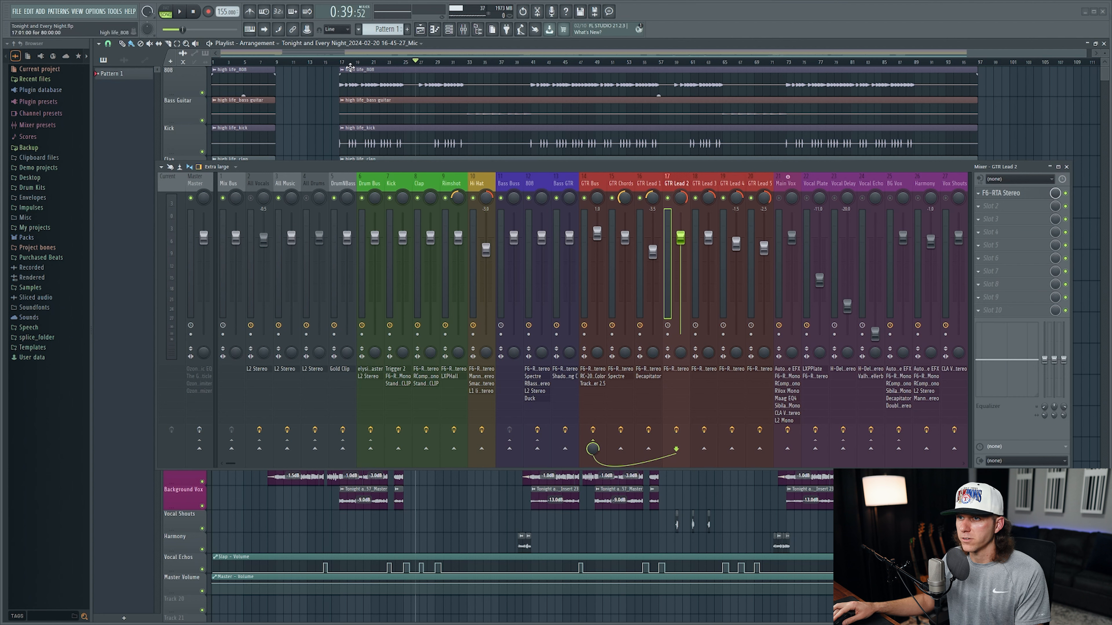
# Step: Play all the guitar tracks together from the start of the section at 0:24
pyautogui.click(340, 66)
pyautogui.press('space')
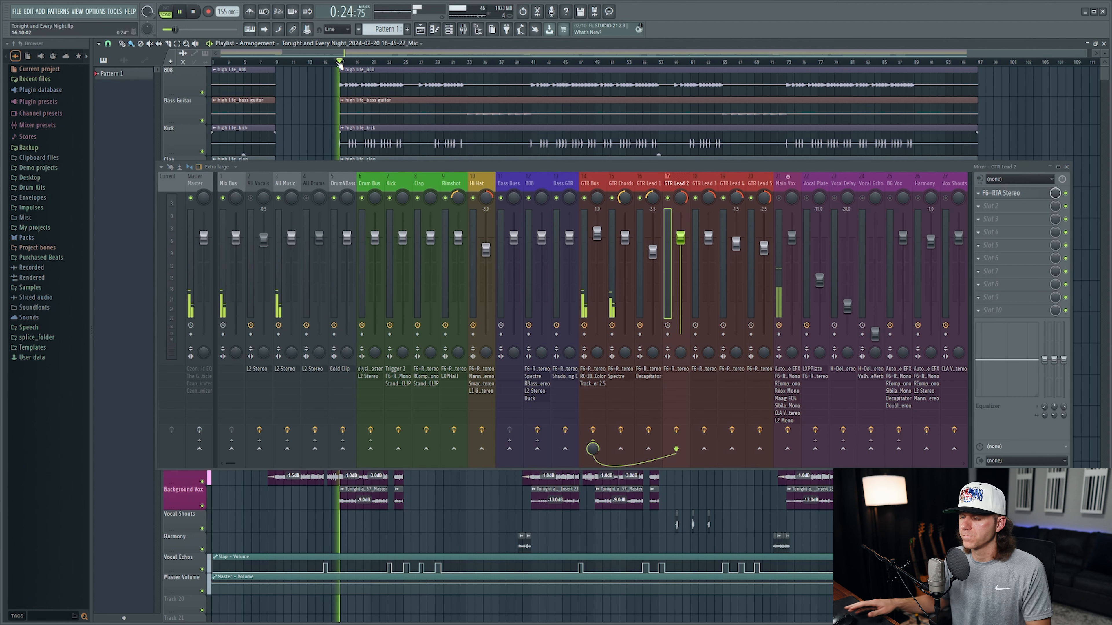
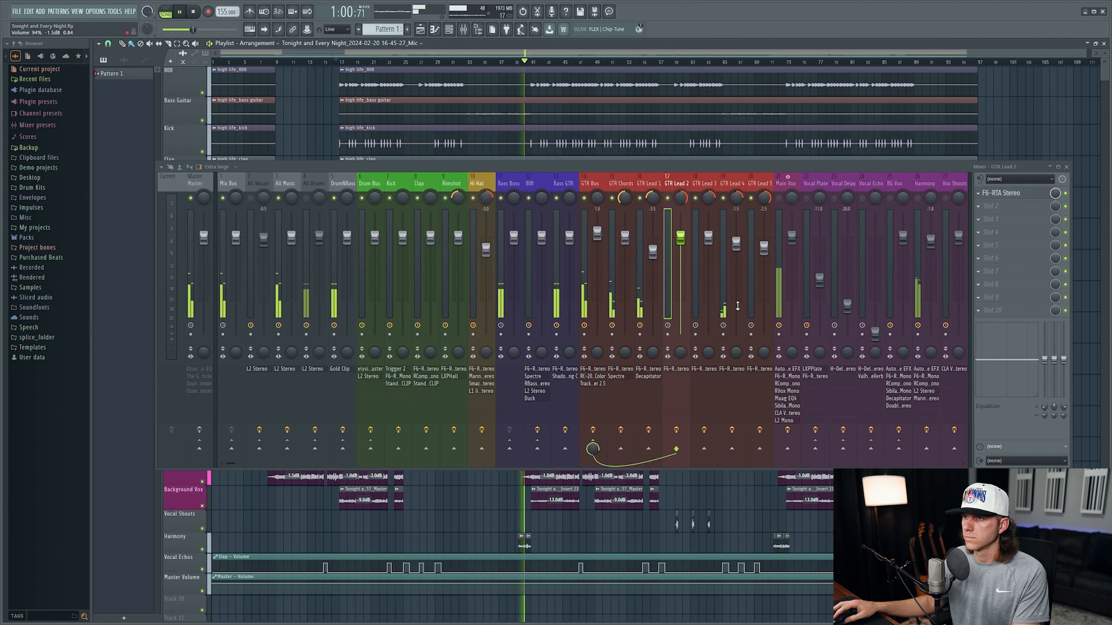
pyautogui.press('space')
# Step: Look through the effect chains of the GTR Chords track and GTR Lead 1 through GTR Lead 5
pyautogui.click(631, 184)
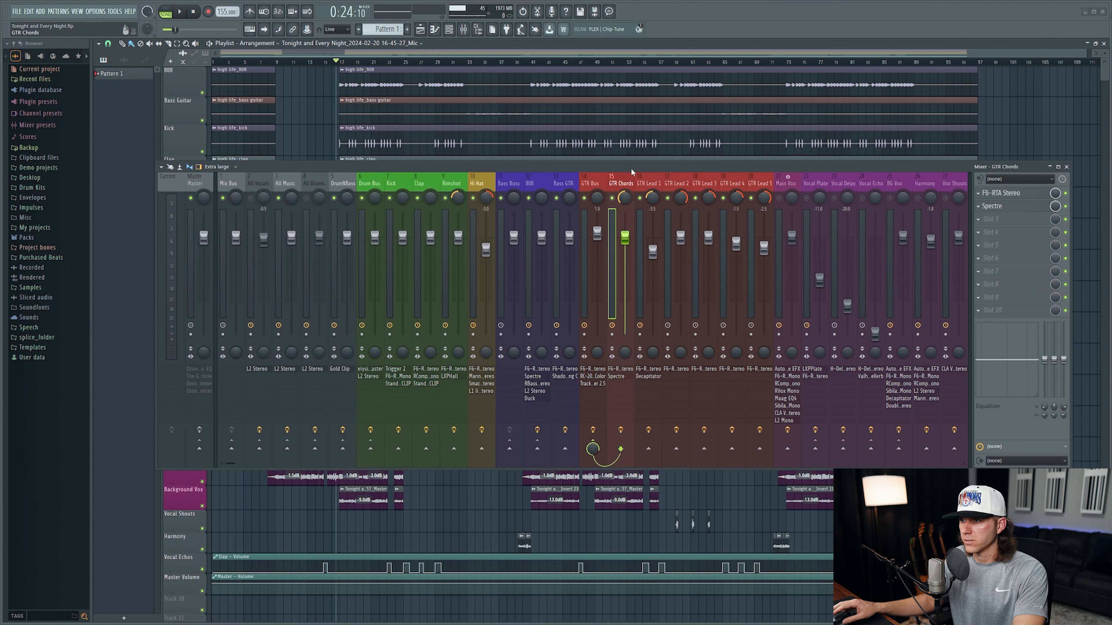
pyautogui.click(642, 184)
pyautogui.click(682, 181)
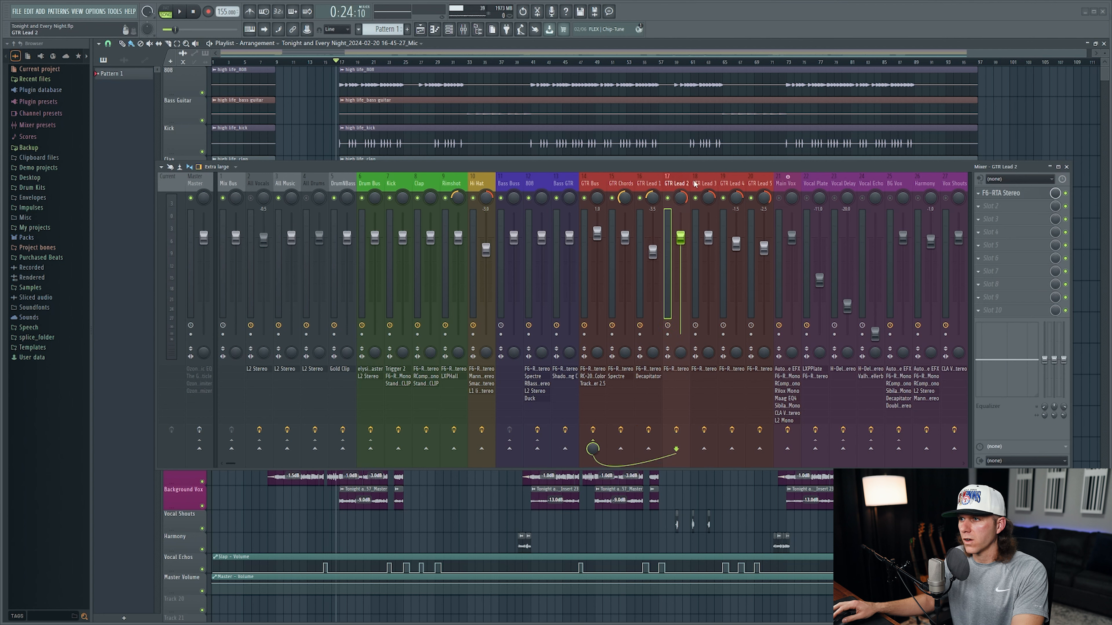
pyautogui.click(713, 179)
pyautogui.click(738, 180)
pyautogui.click(762, 183)
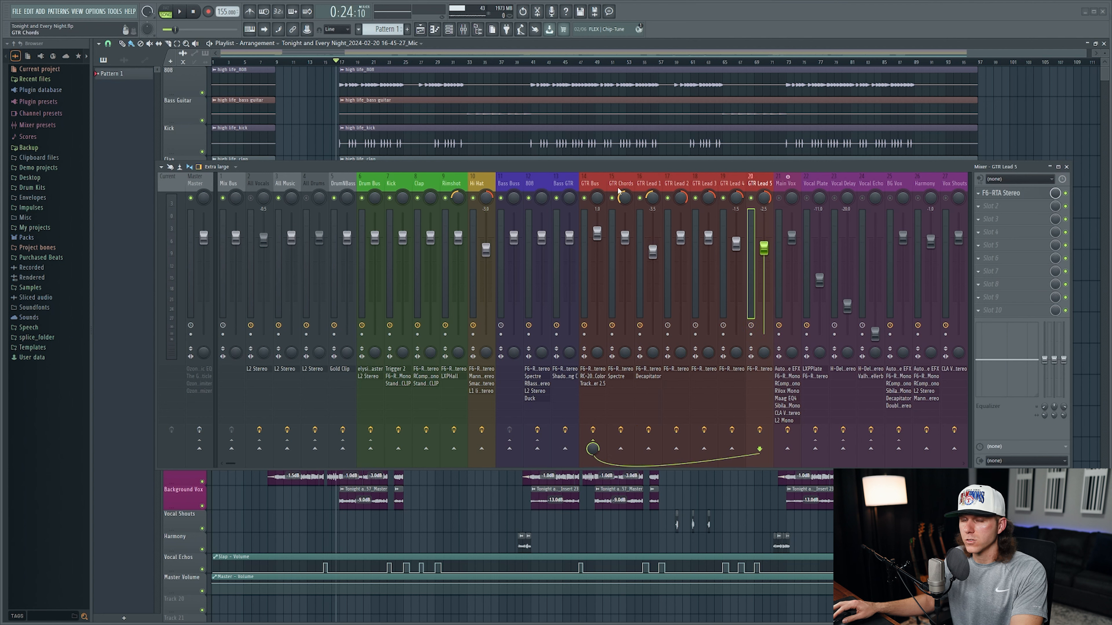
# Step: Review the F6-RTA Stereo EQ on the GTR Bus, checking its low cut and the band 4 dip
pyautogui.click(596, 181)
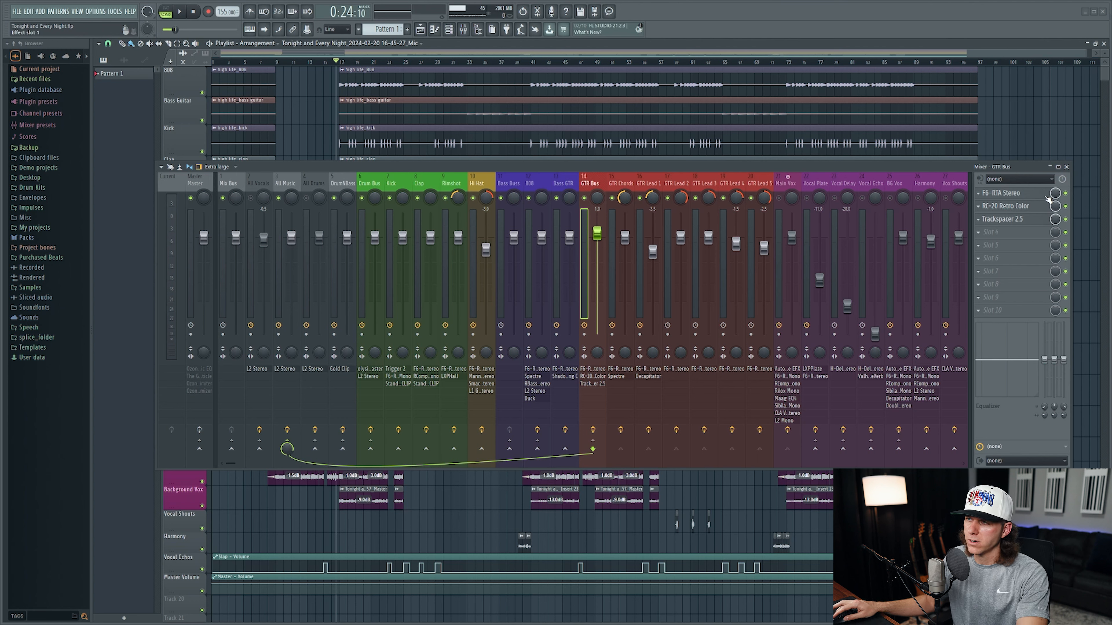
pyautogui.click(1027, 197)
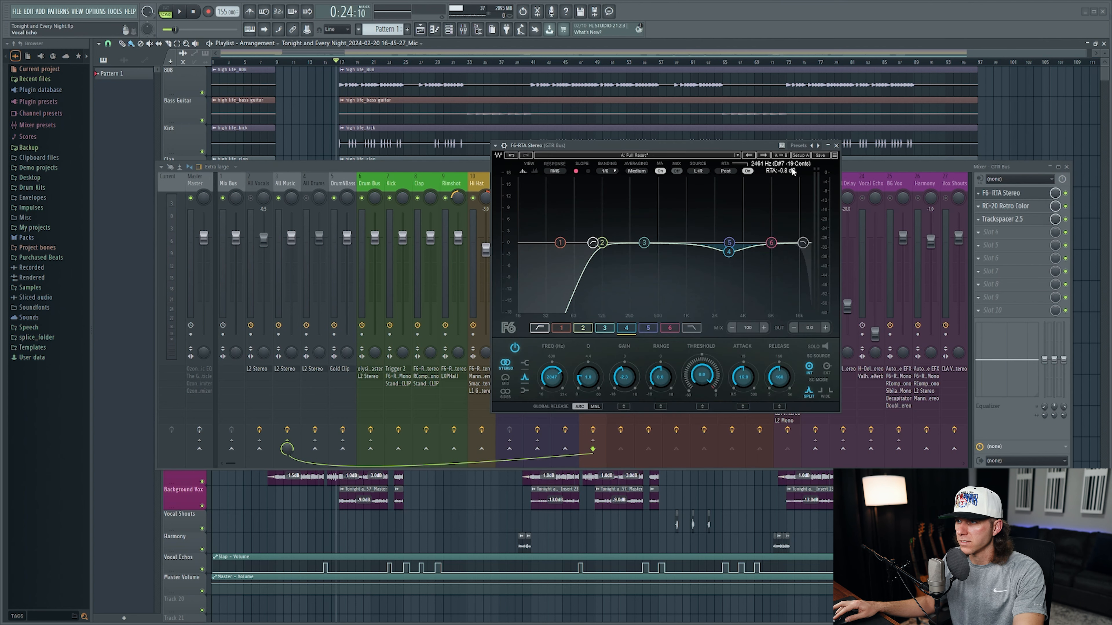
pyautogui.moveTo(729, 145); pyautogui.dragTo(727, 202)
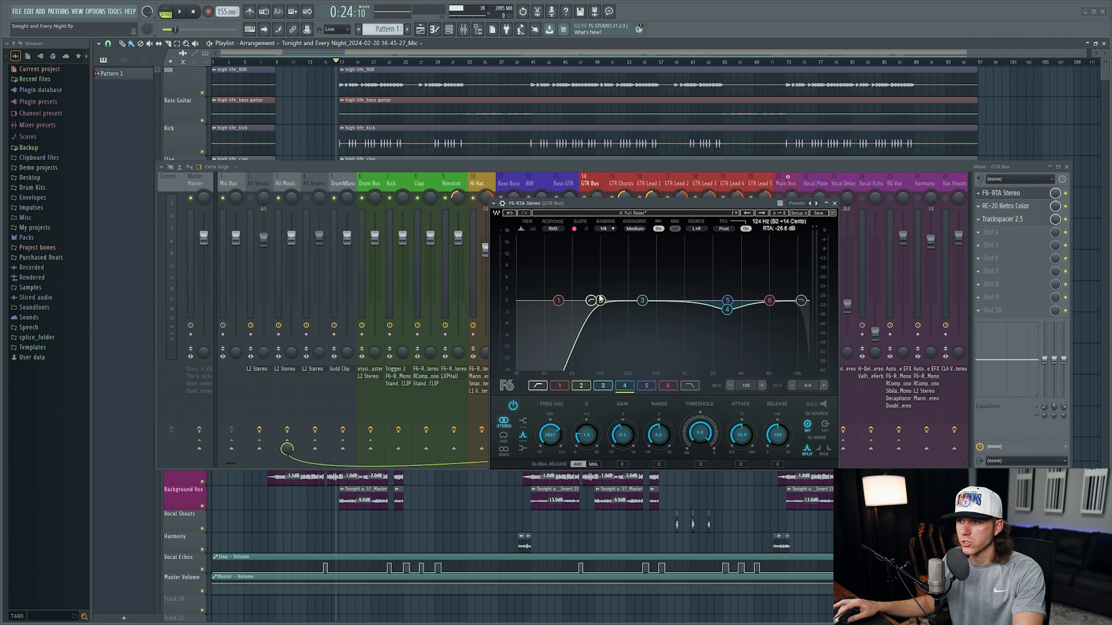
pyautogui.click(591, 301)
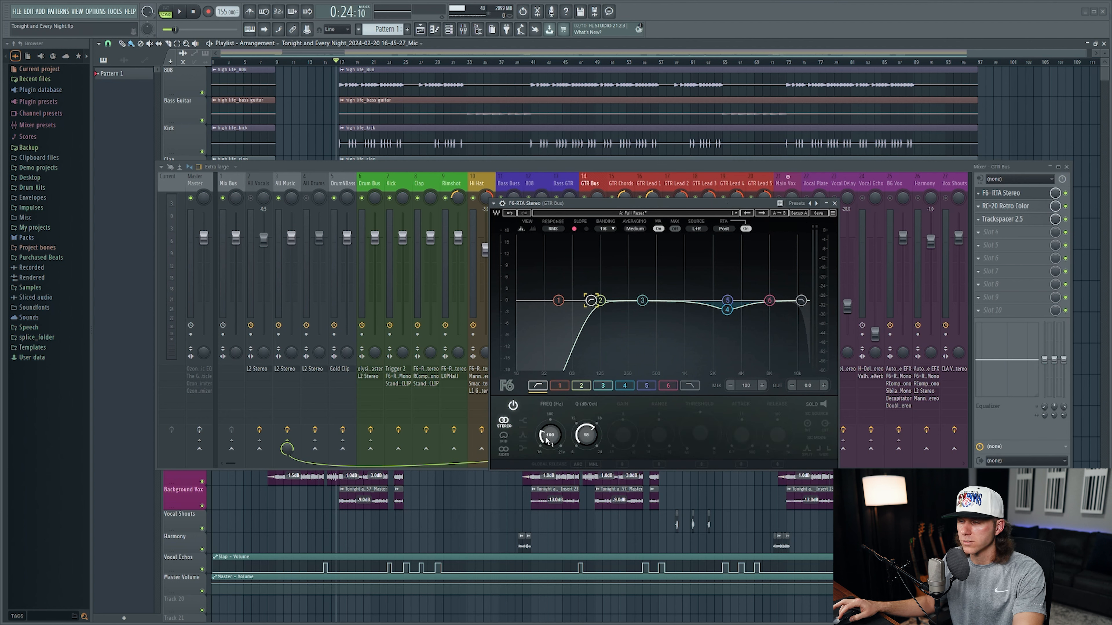
pyautogui.click(726, 311)
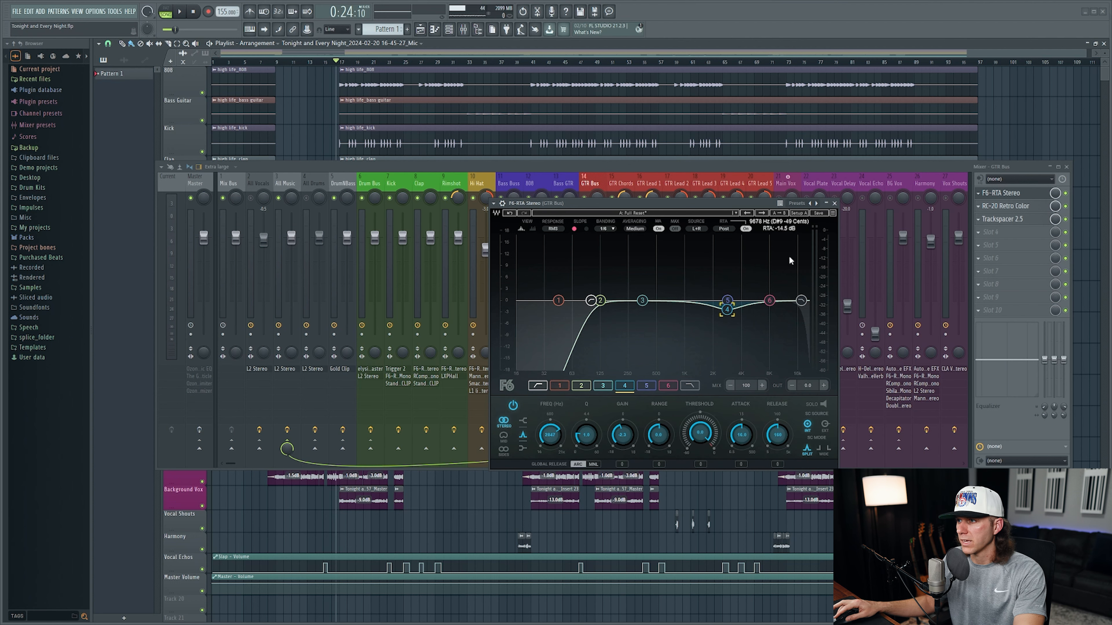
pyautogui.click(834, 203)
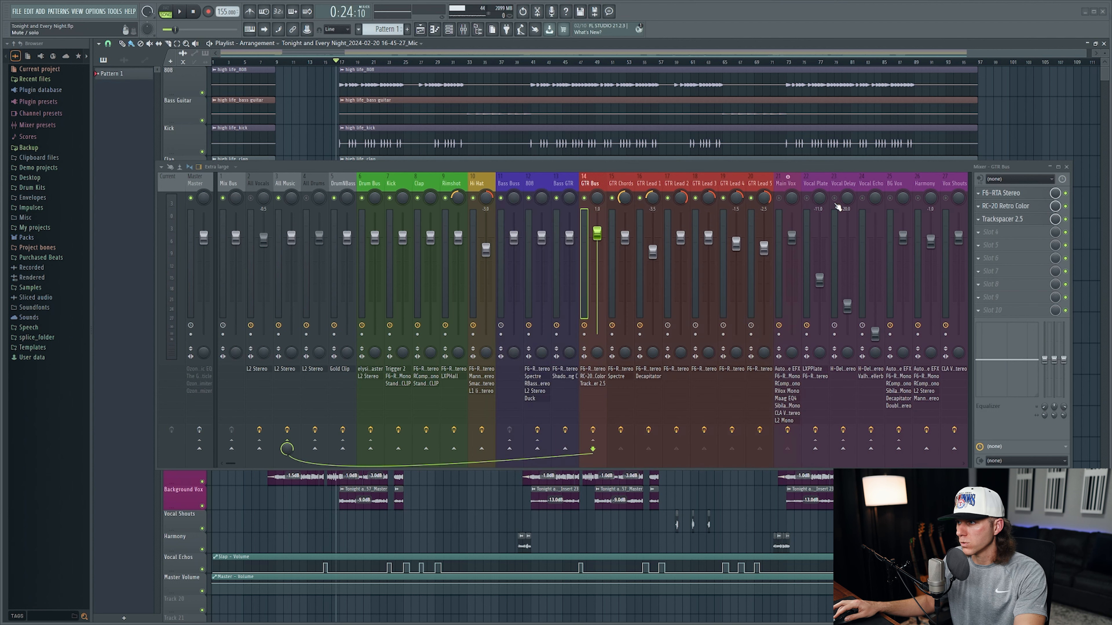
# Step: Review RC-20 Retro Color and Trackspacer 2.5 on the GTR Bus and the L2 limiter on the All Music bus
pyautogui.click(1008, 208)
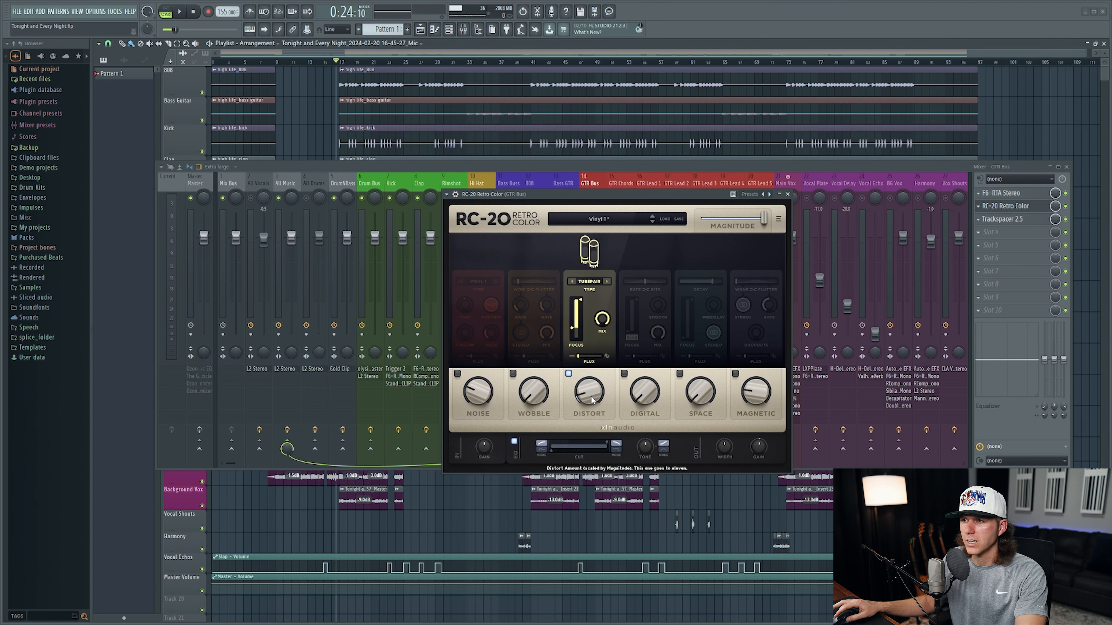
pyautogui.click(1024, 206)
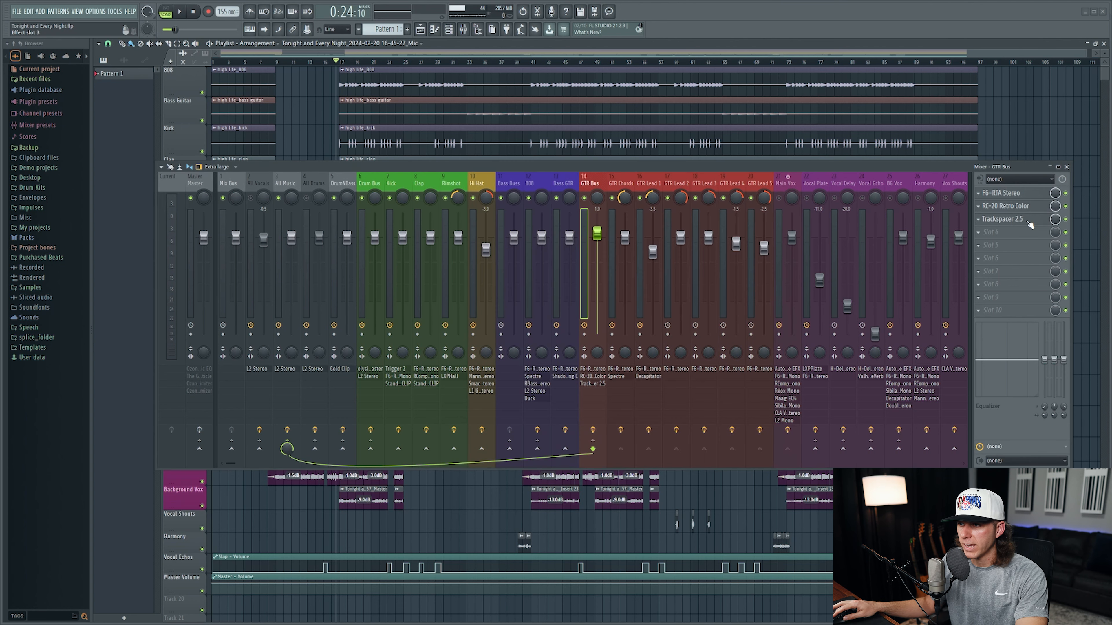
pyautogui.click(1028, 222)
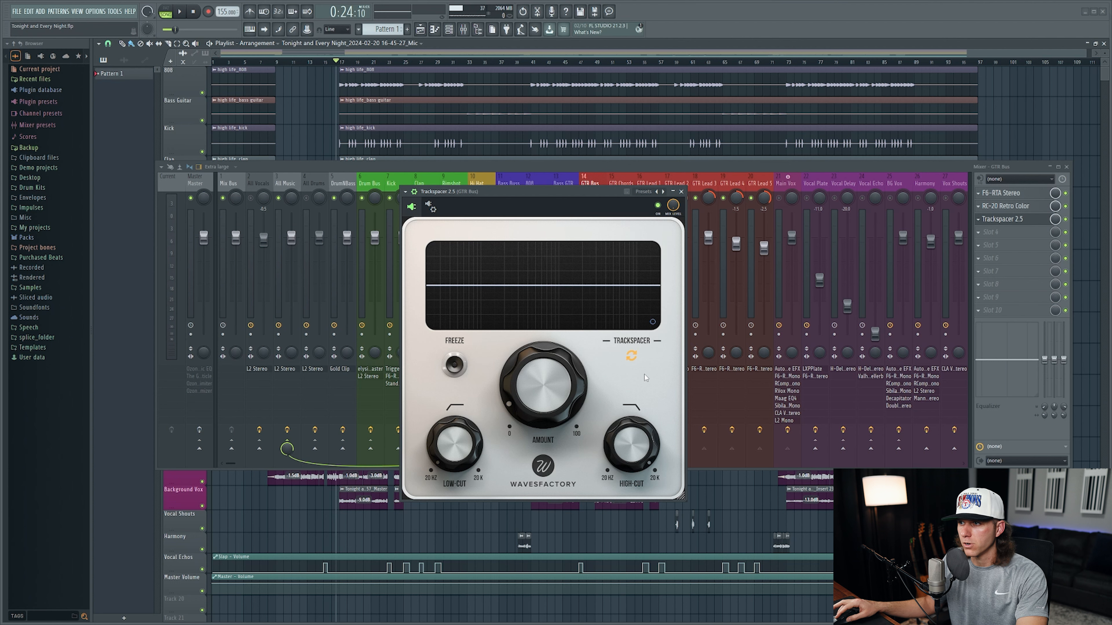
pyautogui.click(595, 181)
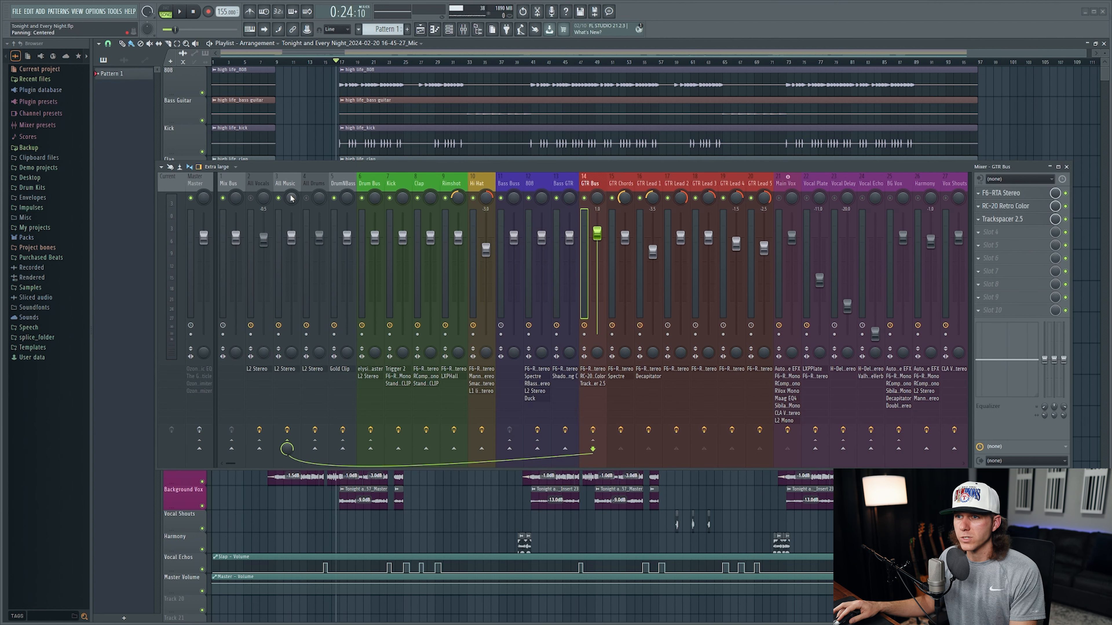
pyautogui.click(291, 179)
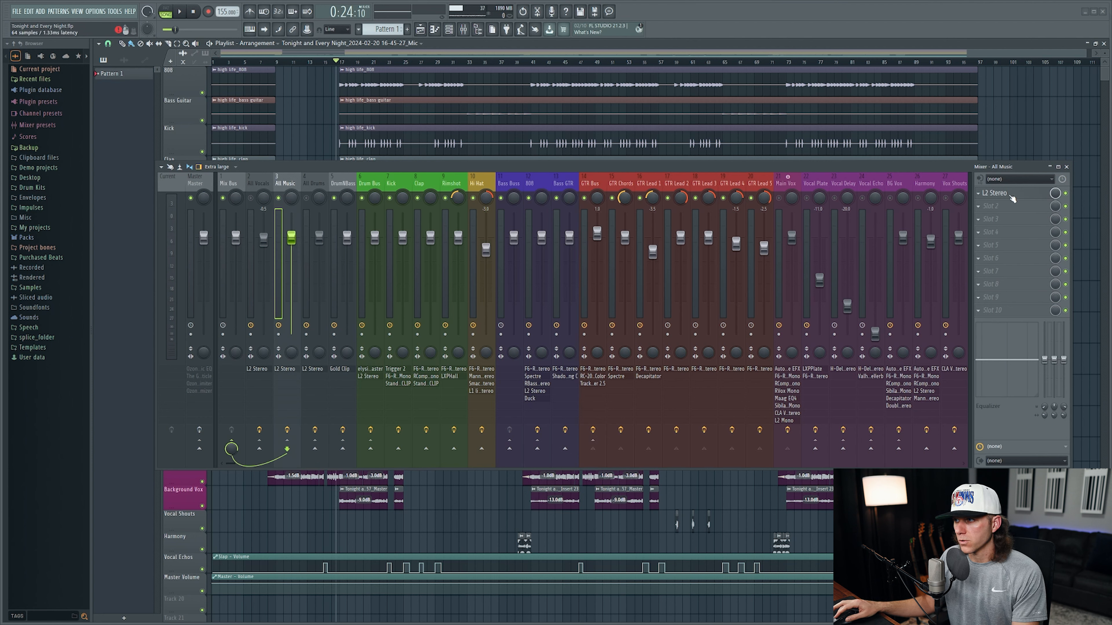
pyautogui.click(1019, 198)
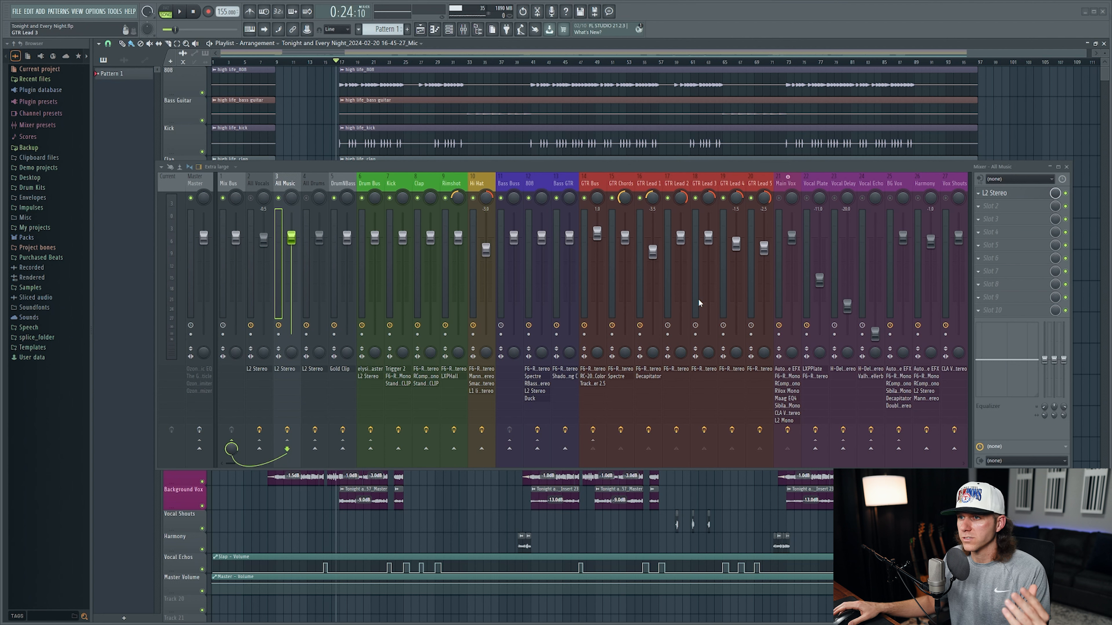
# Step: Switch the audible bus from All Music to All Vocals and play the Main Vox track from 0:24
pyautogui.click(280, 199)
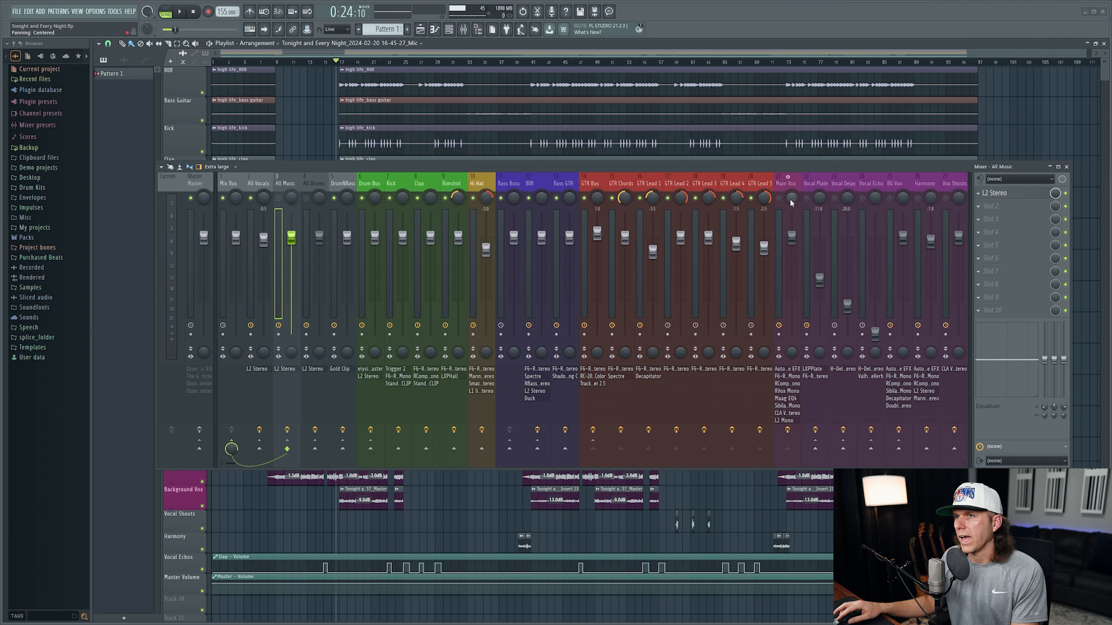
pyautogui.click(789, 183)
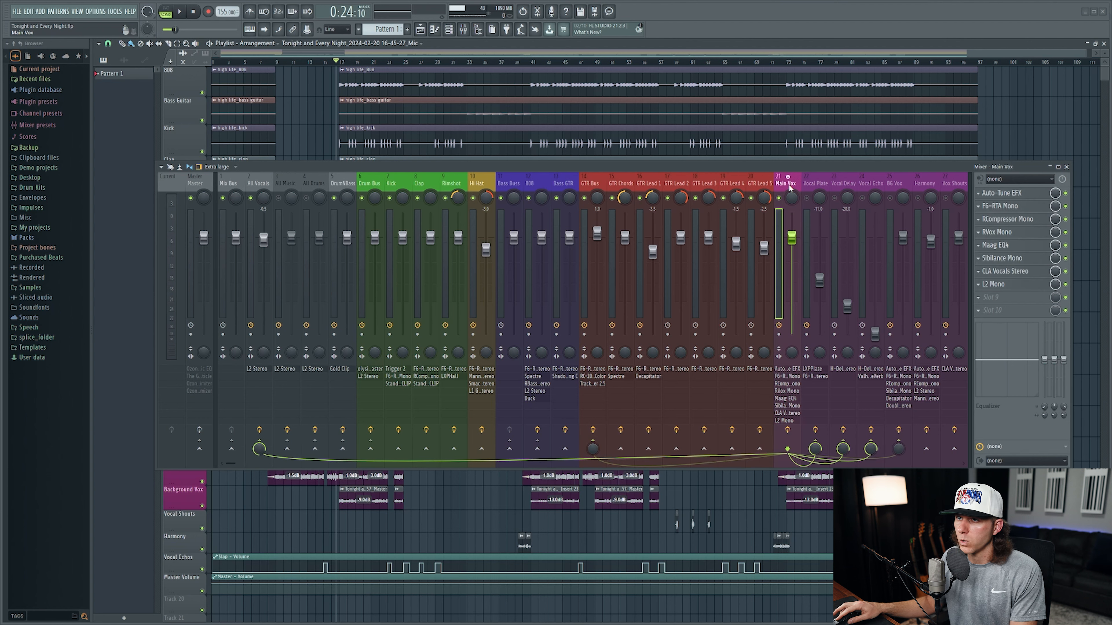
pyautogui.press('space')
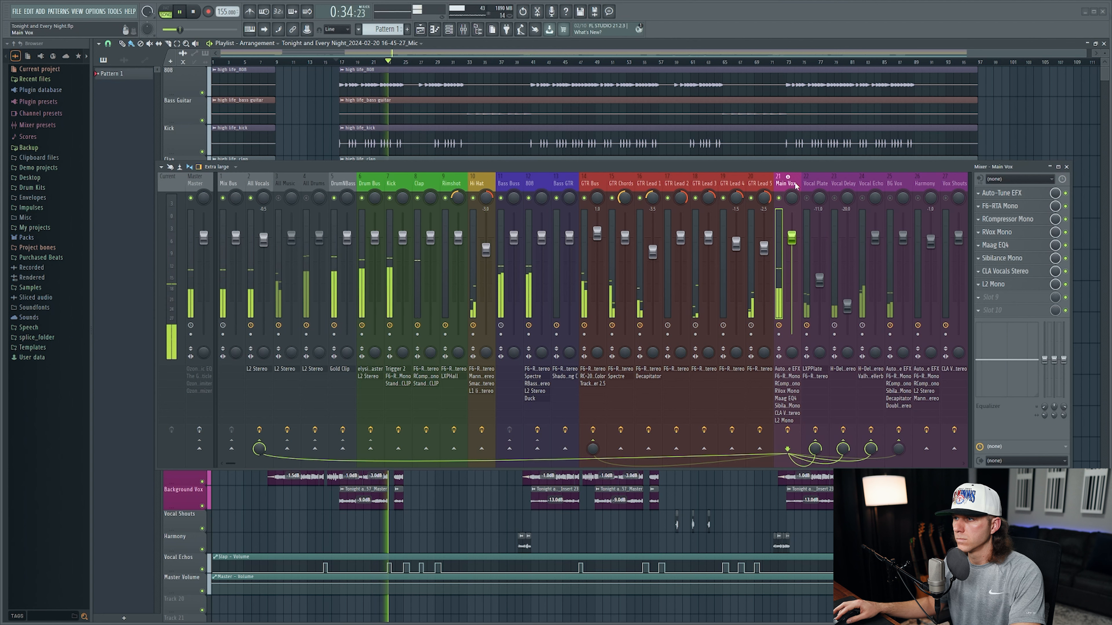
pyautogui.press('space')
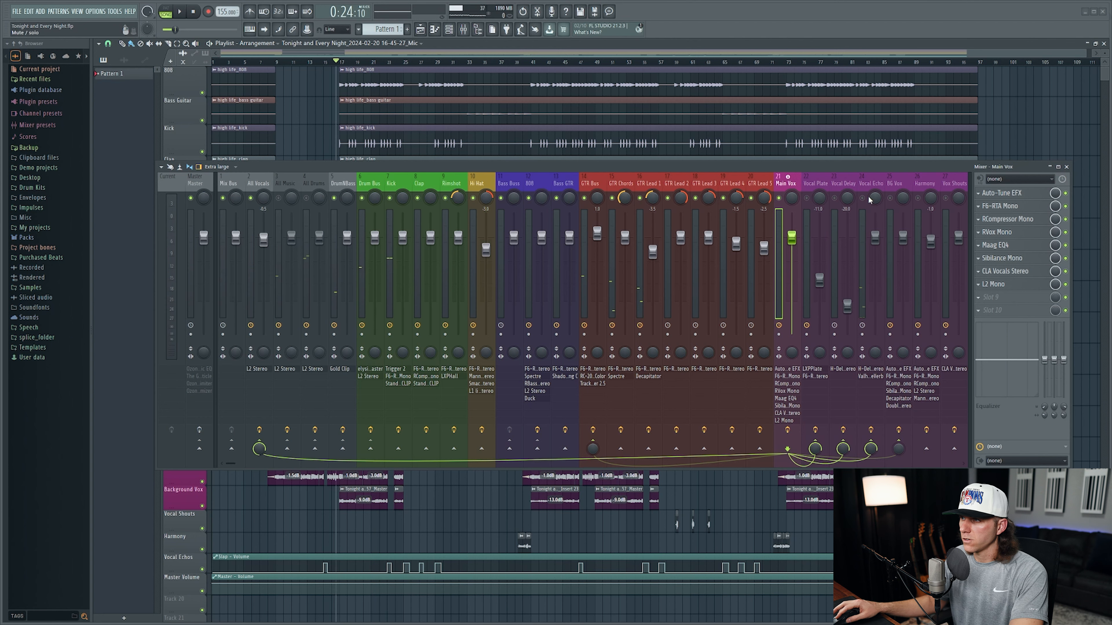
# Step: Review the Auto-Tune EFX, F6-RTA Mono and RCompressor Mono settings on the Main Vox track
pyautogui.click(1029, 195)
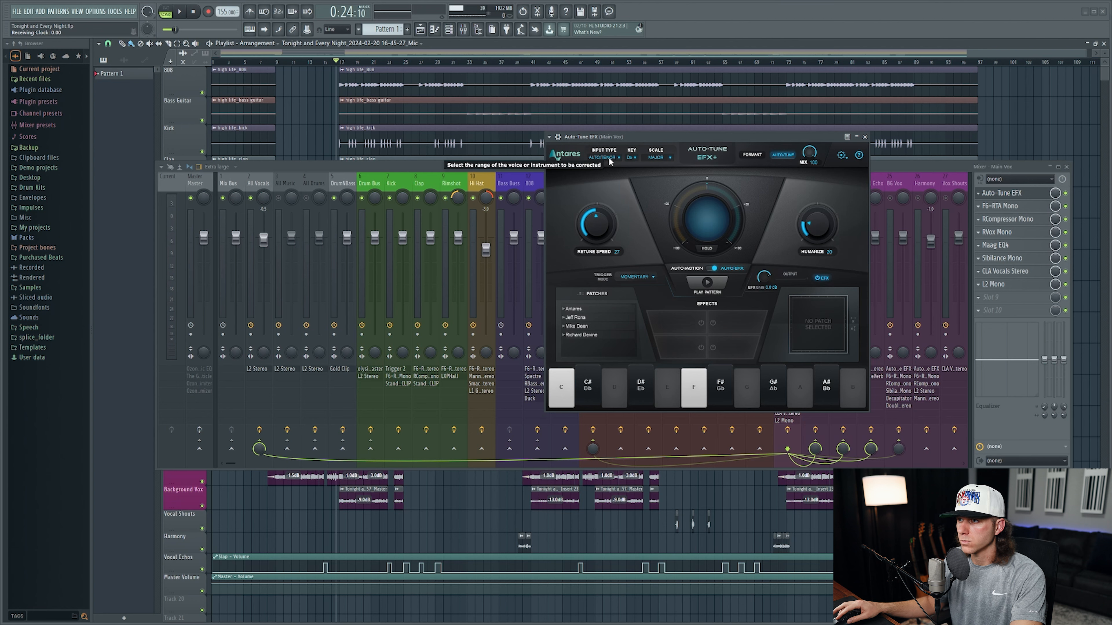
pyautogui.click(1000, 206)
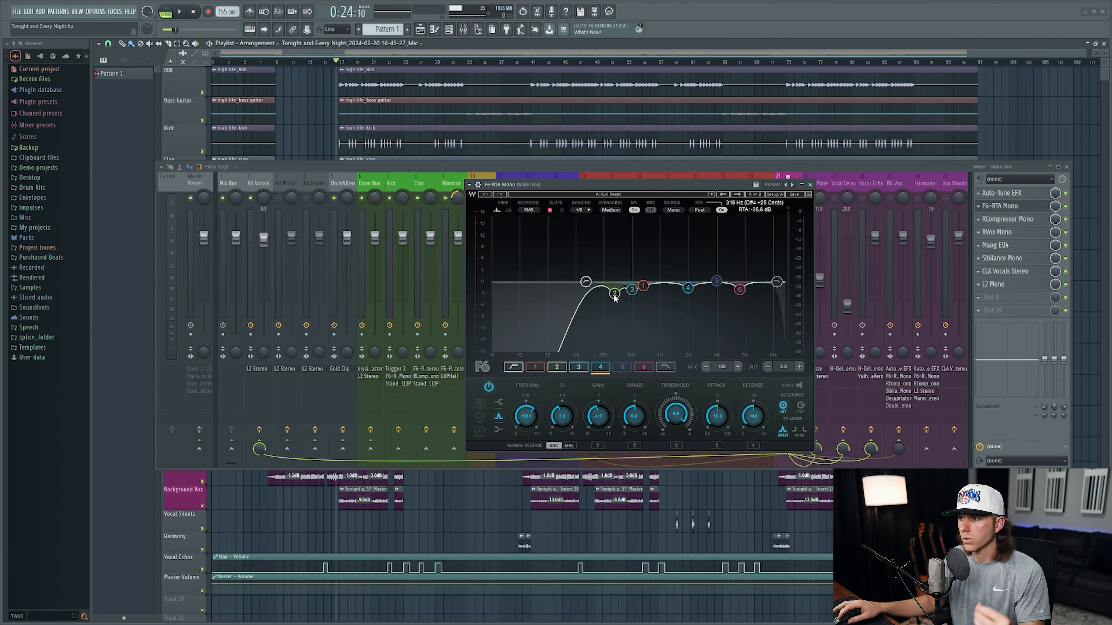
pyautogui.click(1007, 219)
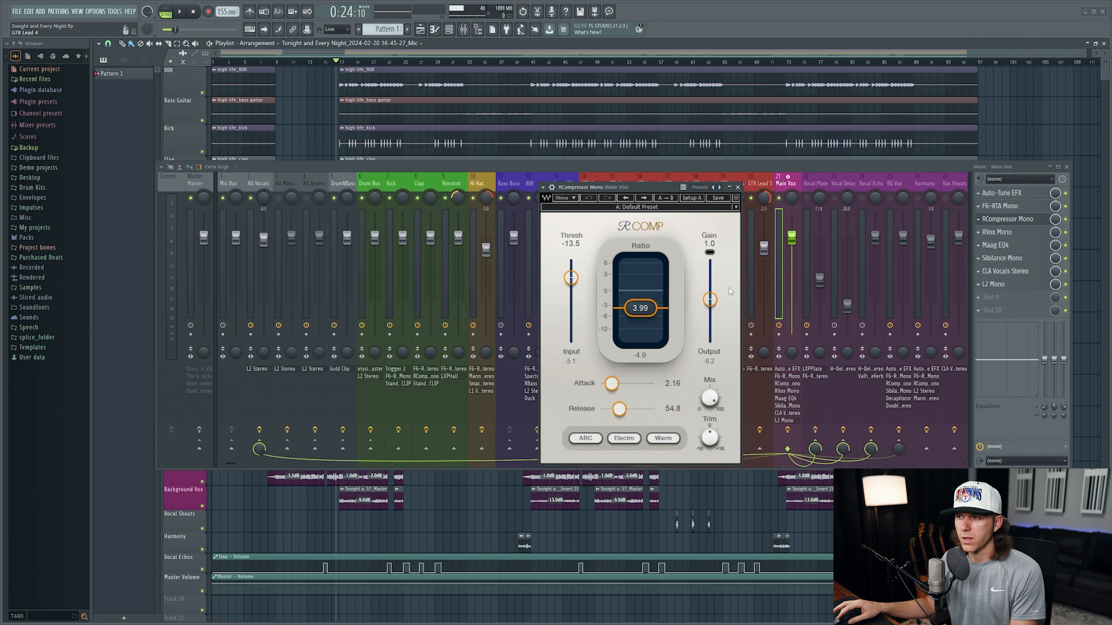
pyautogui.click(738, 187)
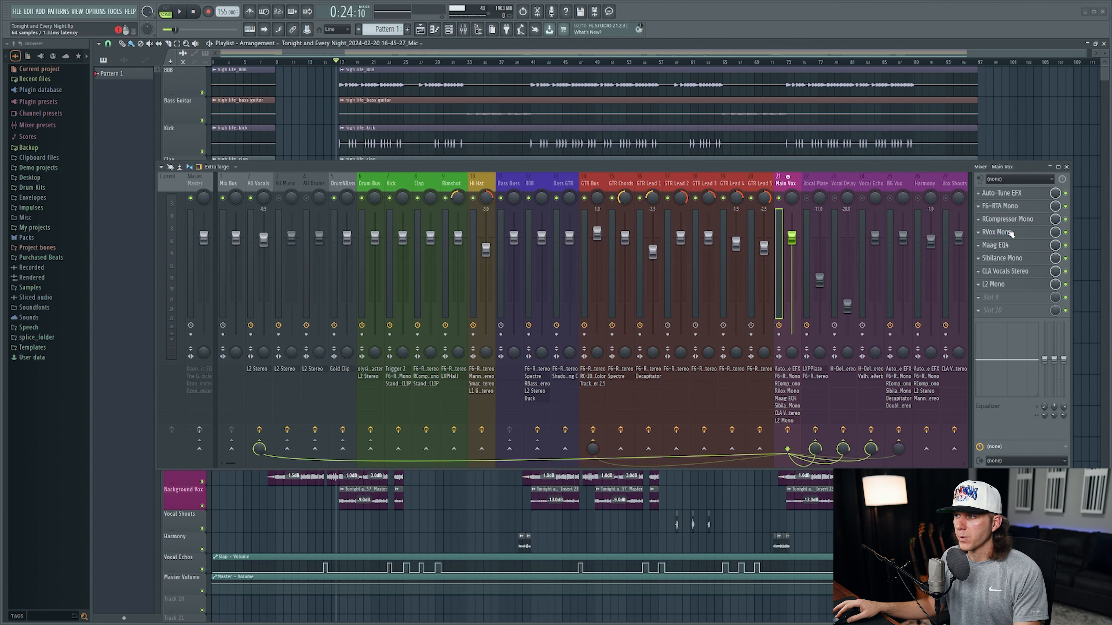
# Step: Compare the RVox Mono compression settings on the Main Vox track with those of RCompressor Mono
pyautogui.click(1010, 232)
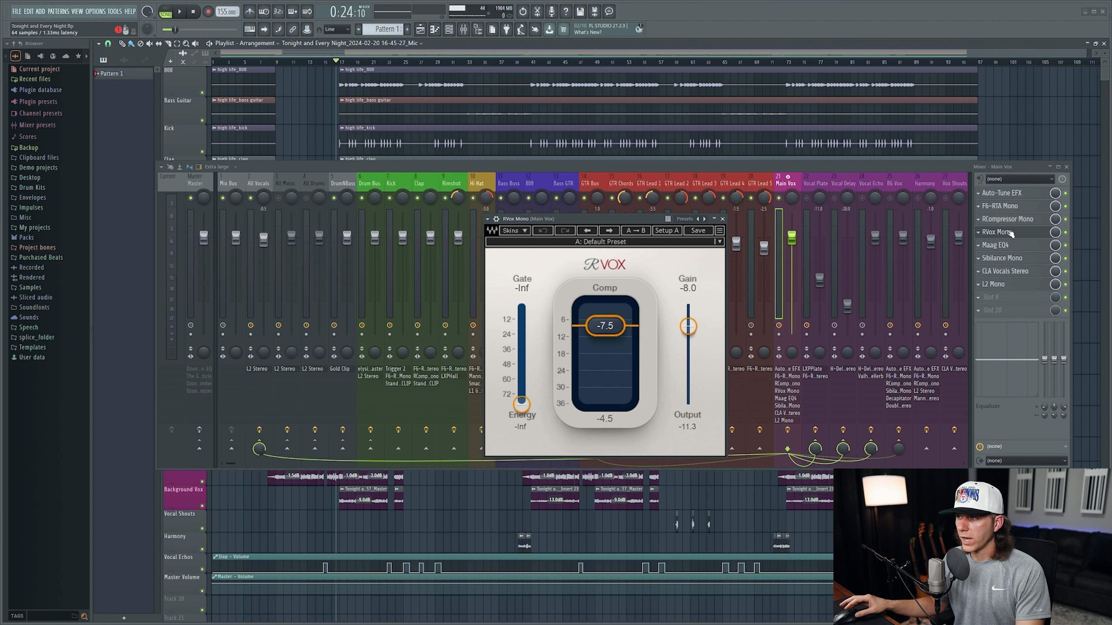
pyautogui.click(1012, 223)
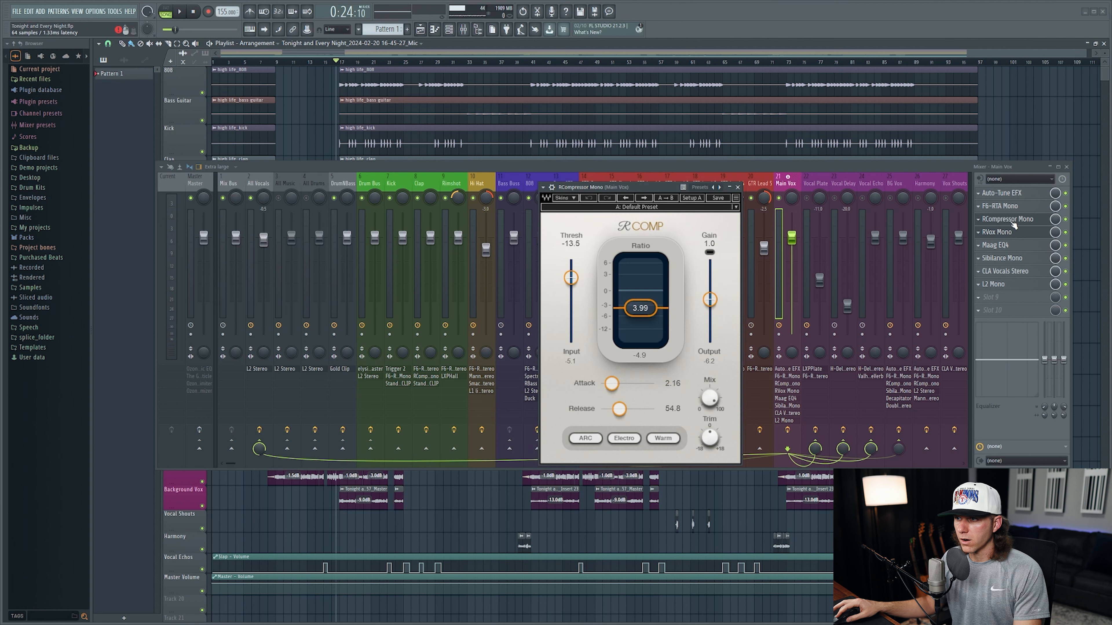
pyautogui.click(1013, 221)
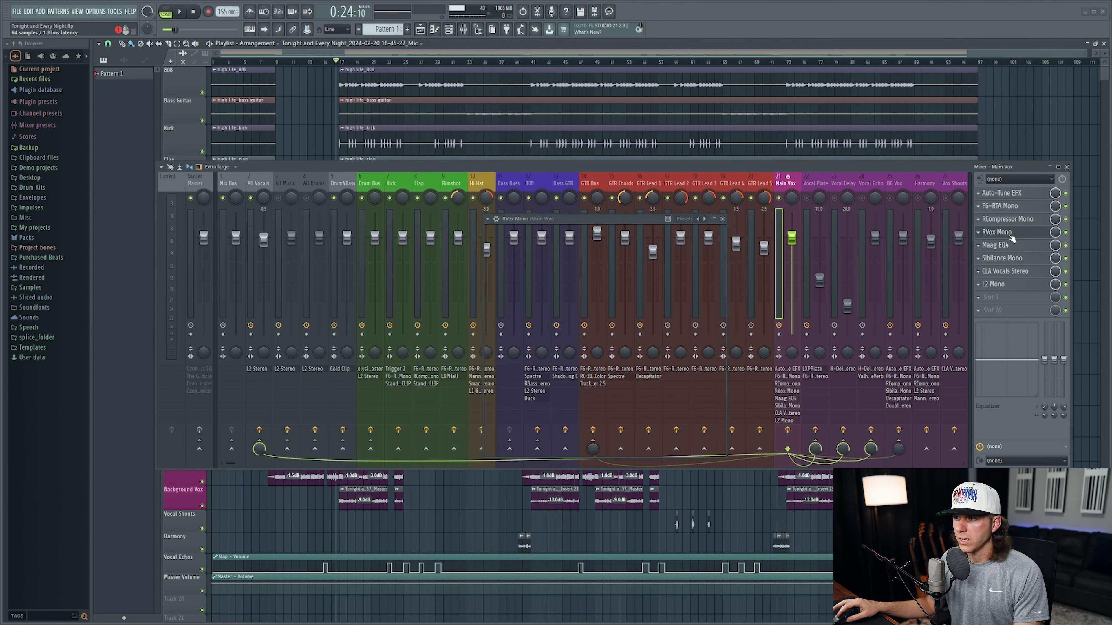
pyautogui.click(1010, 232)
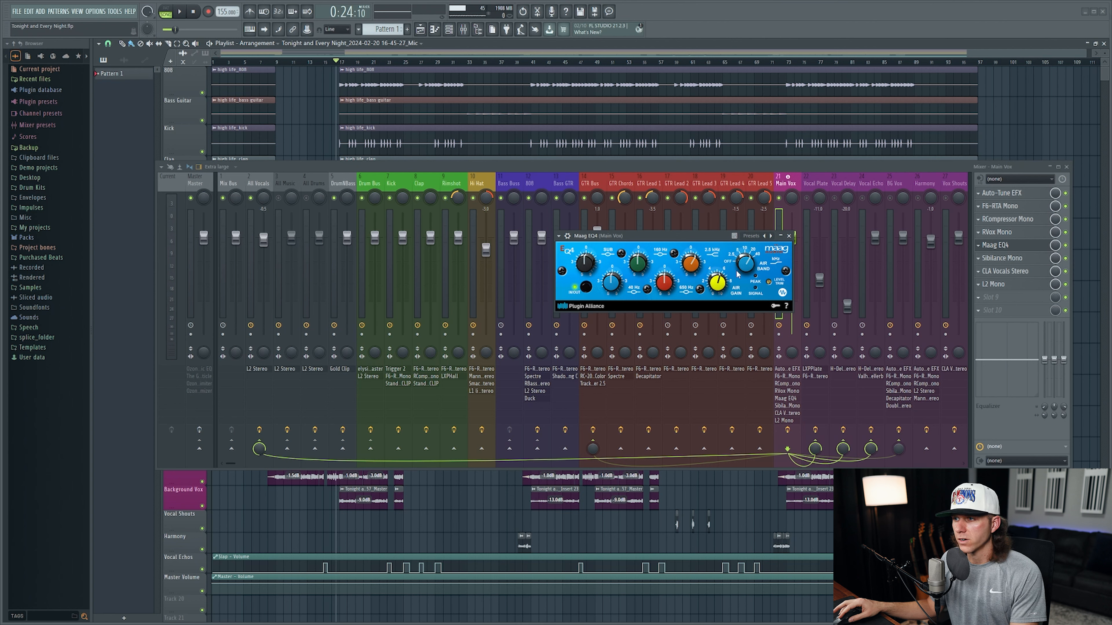
# Step: Check the Maag EQ4 boosts and the Sibilance Mono de-esser settings on the Main Vox track
pyautogui.moveTo(720, 286)
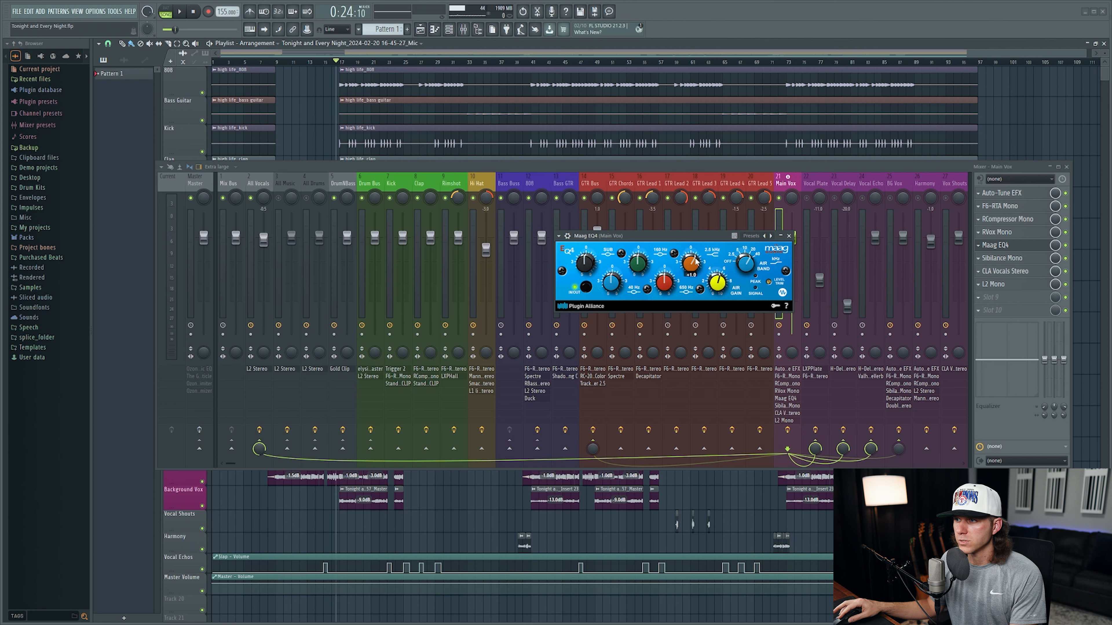
pyautogui.click(790, 236)
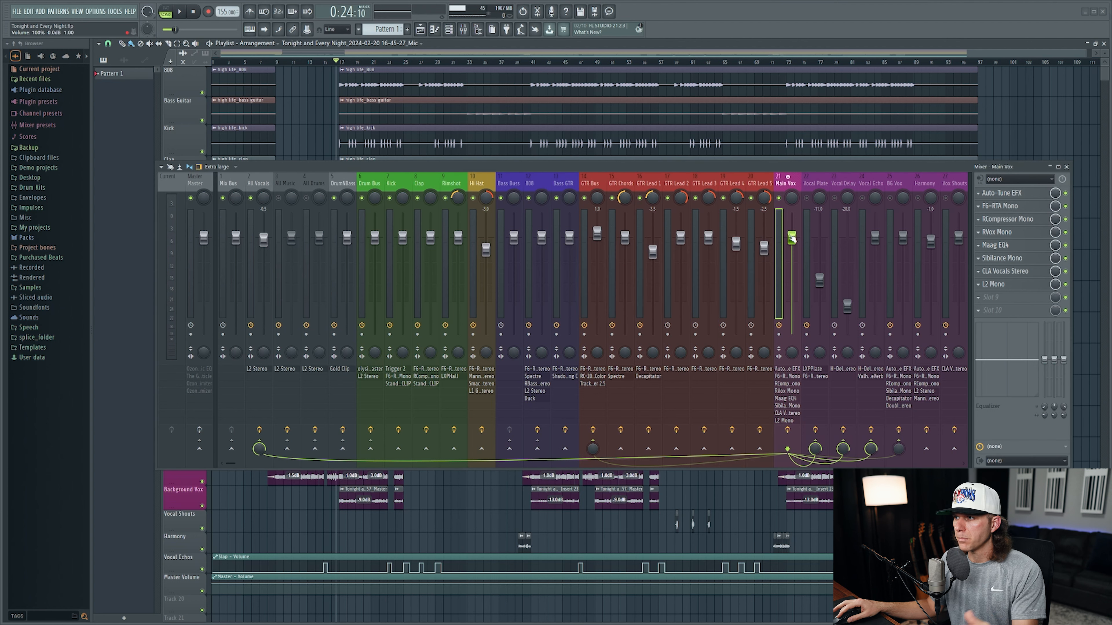
pyautogui.click(1010, 262)
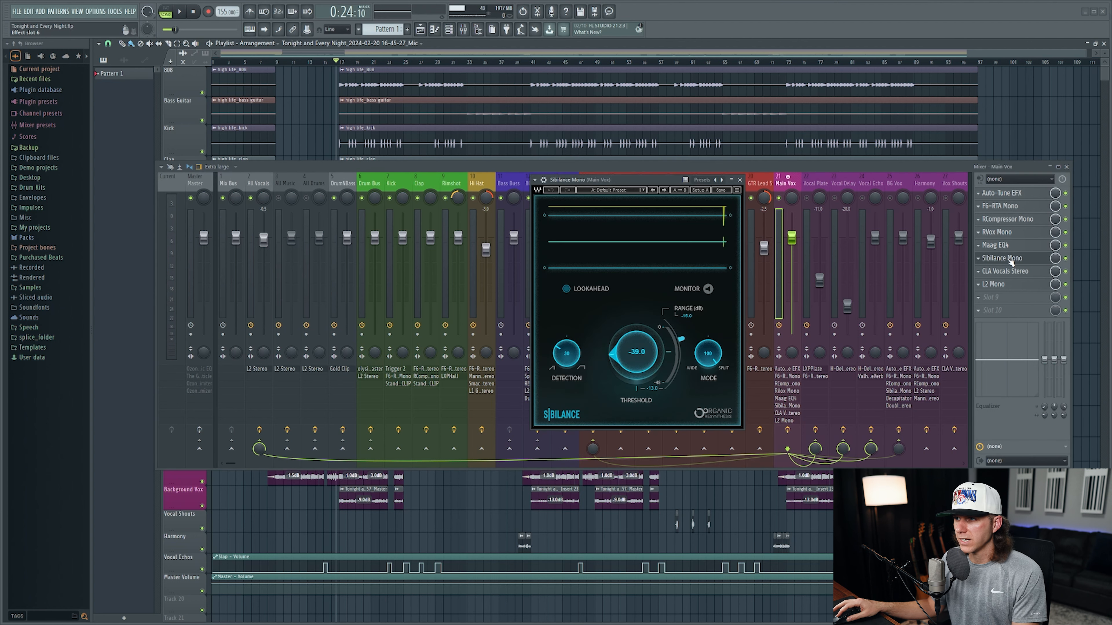
pyautogui.moveTo(642, 180); pyautogui.dragTo(586, 192)
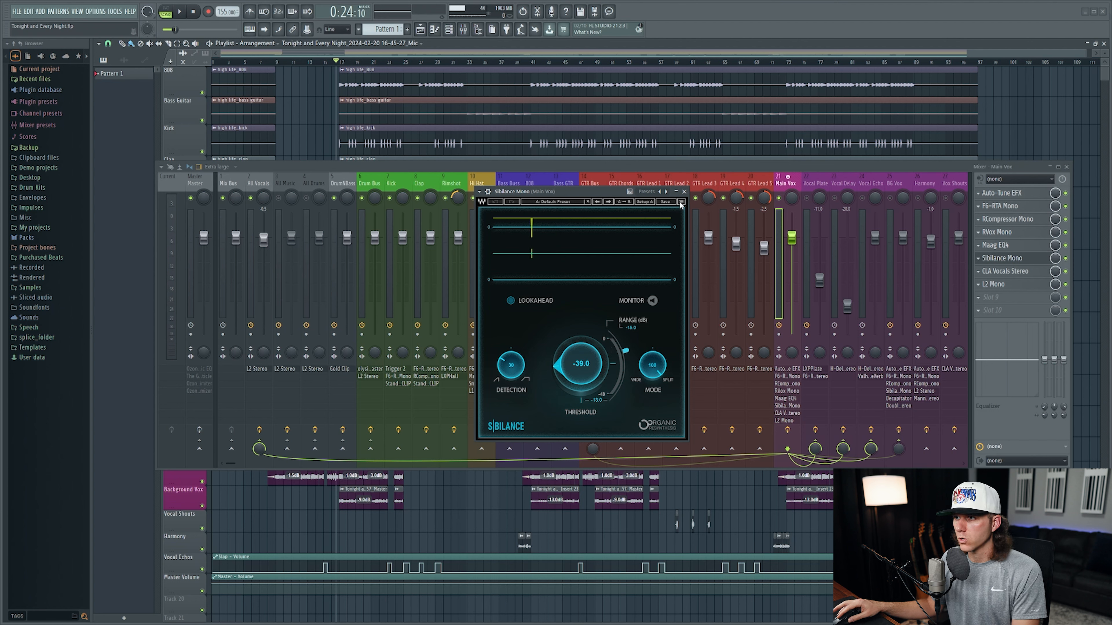
pyautogui.click(683, 191)
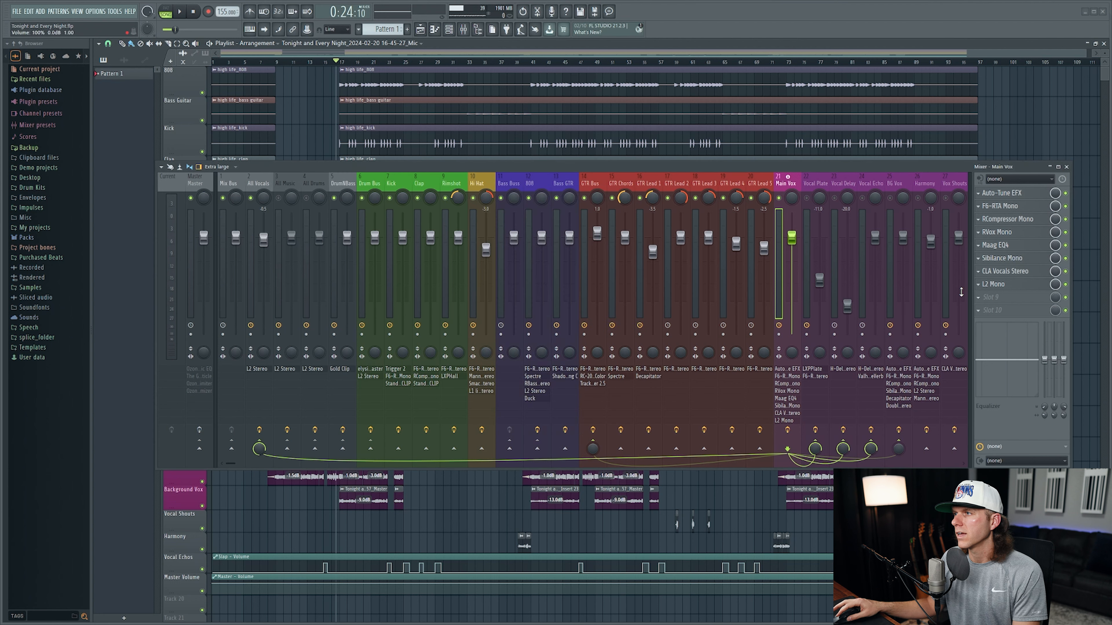
# Step: Review the CLA Vocals Stereo compression and the L2 Mono limiter at the end of the Main Vox chain
pyautogui.click(1025, 272)
pyautogui.moveTo(568, 137); pyautogui.dragTo(659, 235)
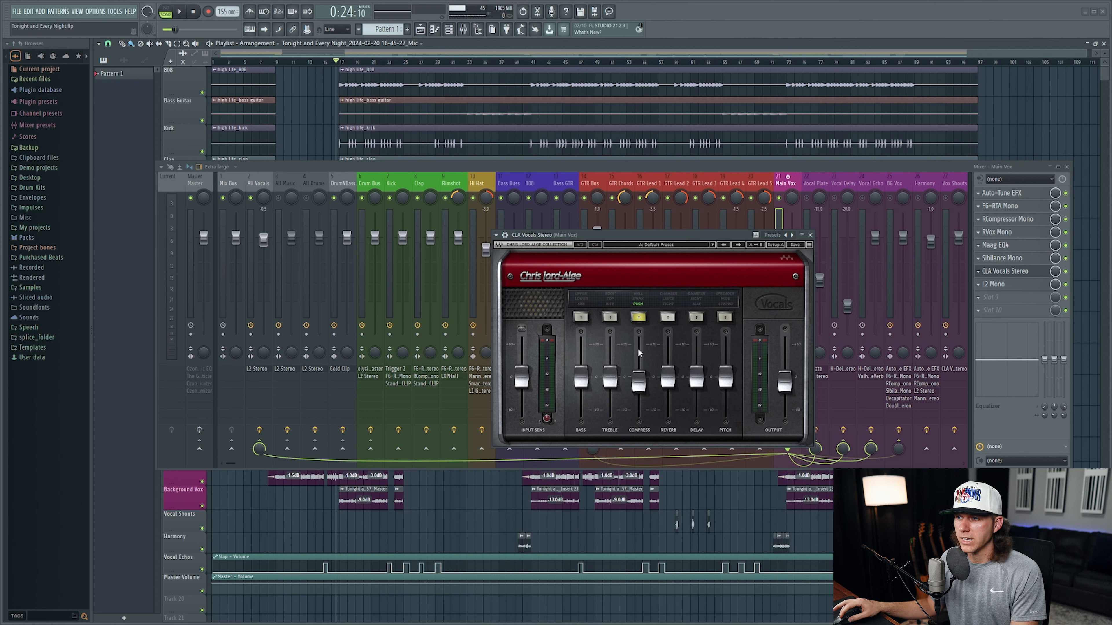
pyautogui.moveTo(639, 373)
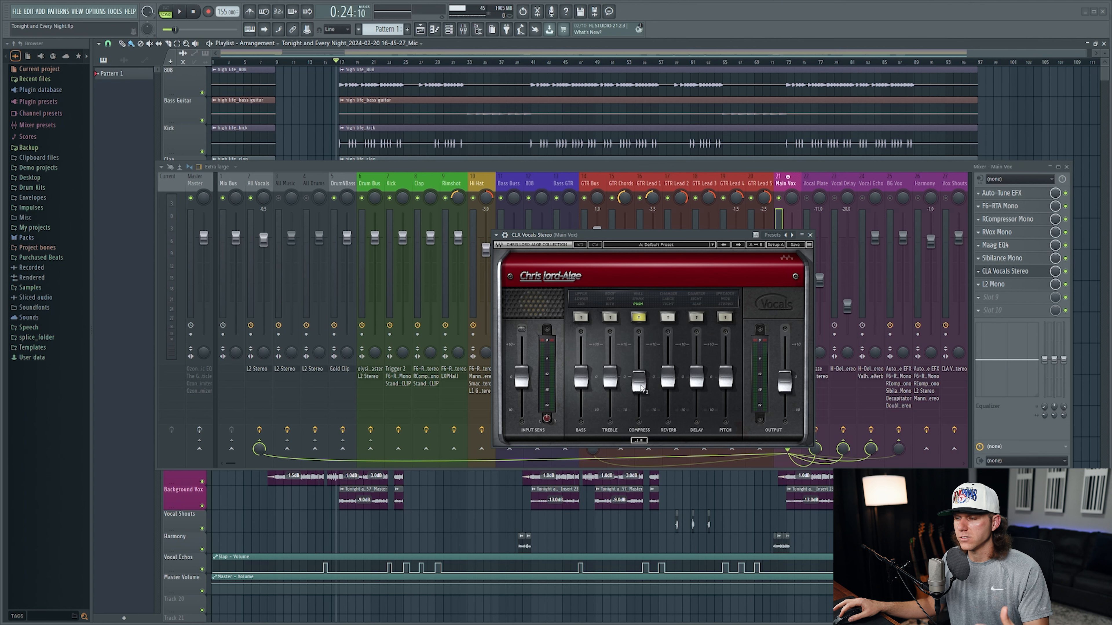
pyautogui.click(1003, 288)
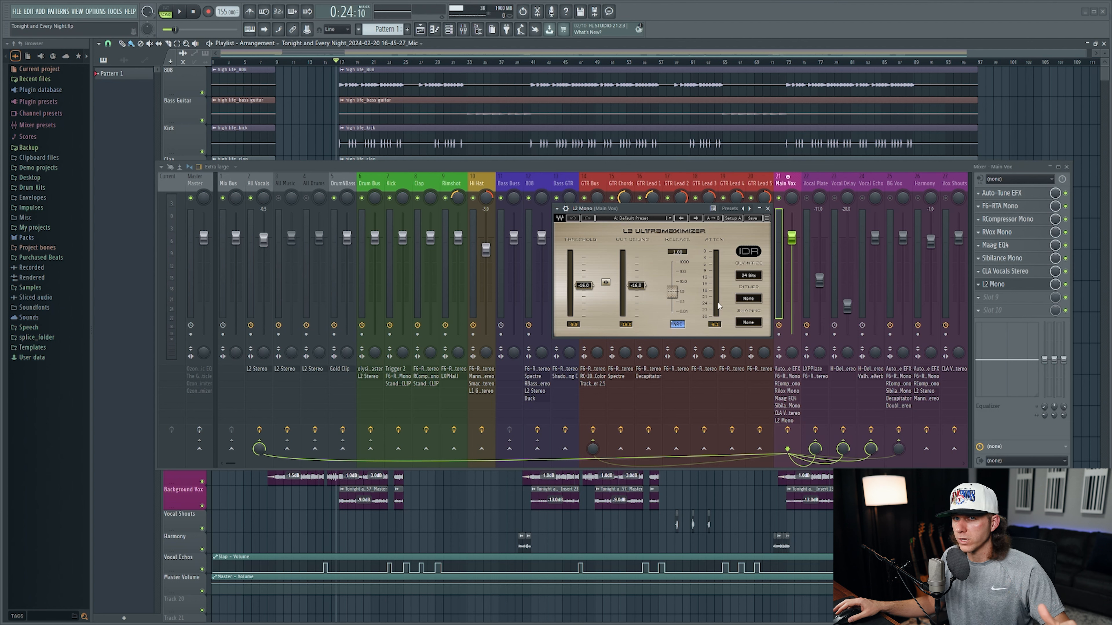
pyautogui.press('Escape')
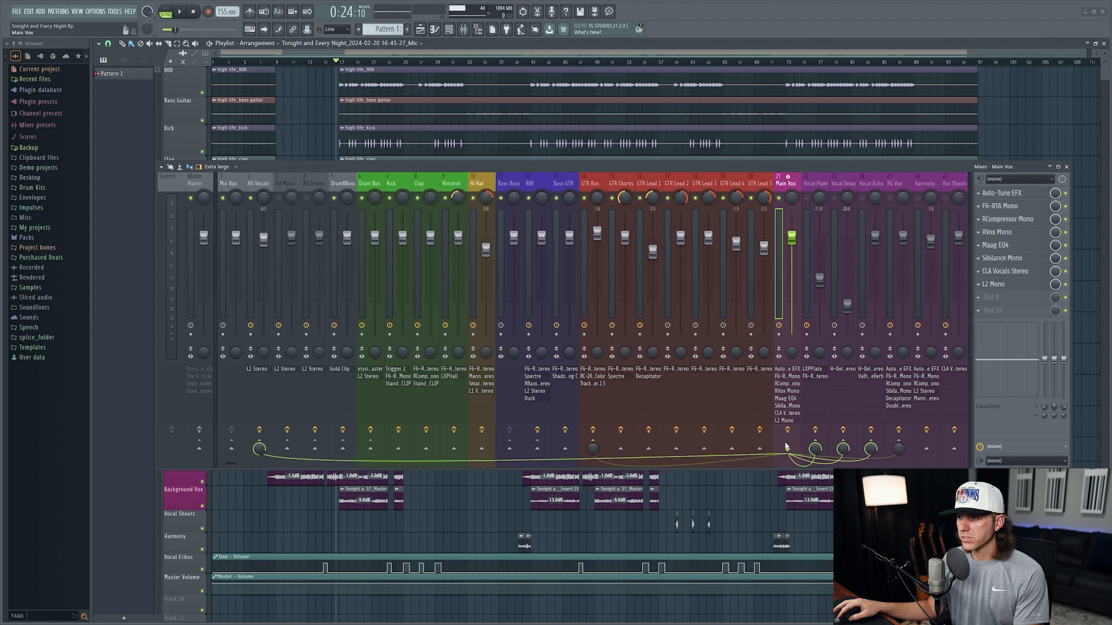
# Step: Select the Vocal Plate track and play the song from 0:24:10 to audition the plate reverb
pyautogui.click(819, 181)
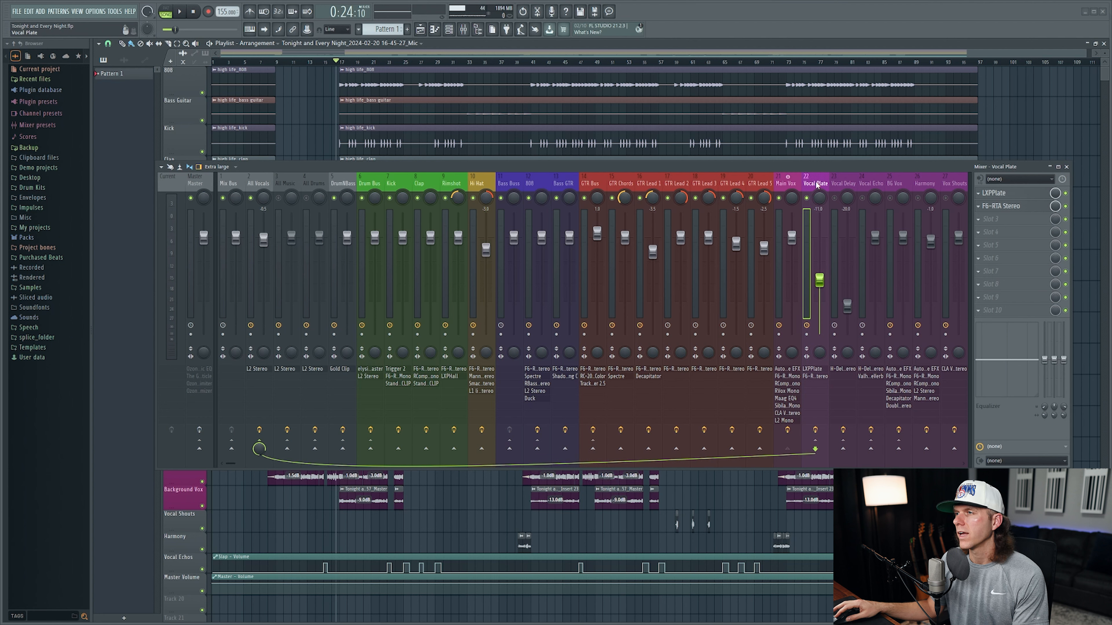
pyautogui.press('space')
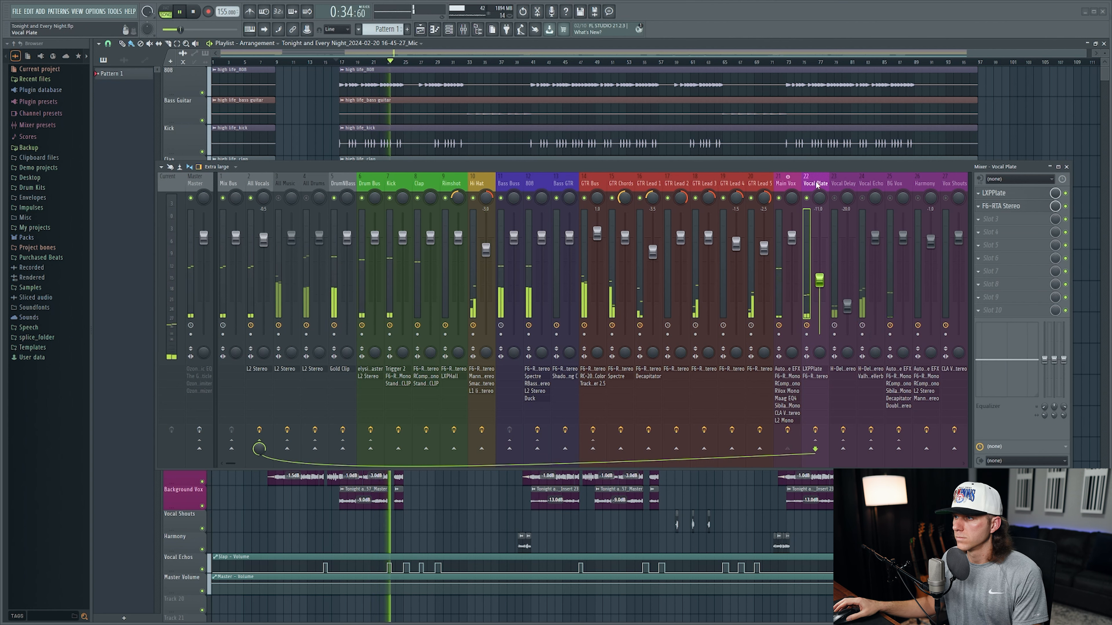
pyautogui.press('space')
# Step: Review the LXPPlate settings on the Vocal Plate track, switching its realtime display to the Multiband view
pyautogui.click(1016, 197)
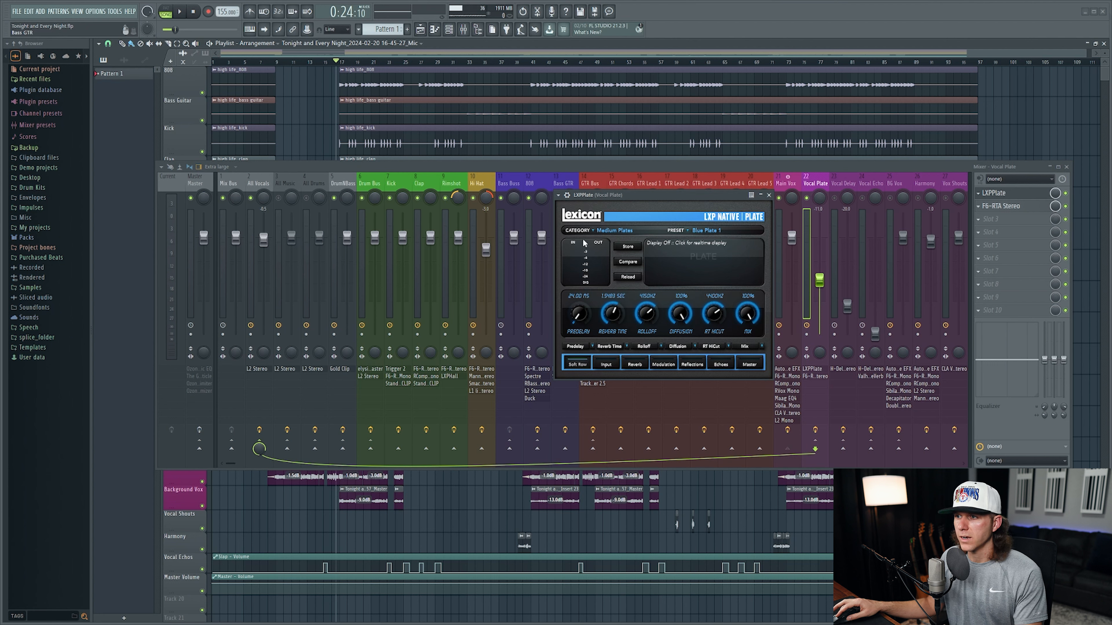
pyautogui.click(714, 234)
pyautogui.click(672, 265)
pyautogui.click(670, 260)
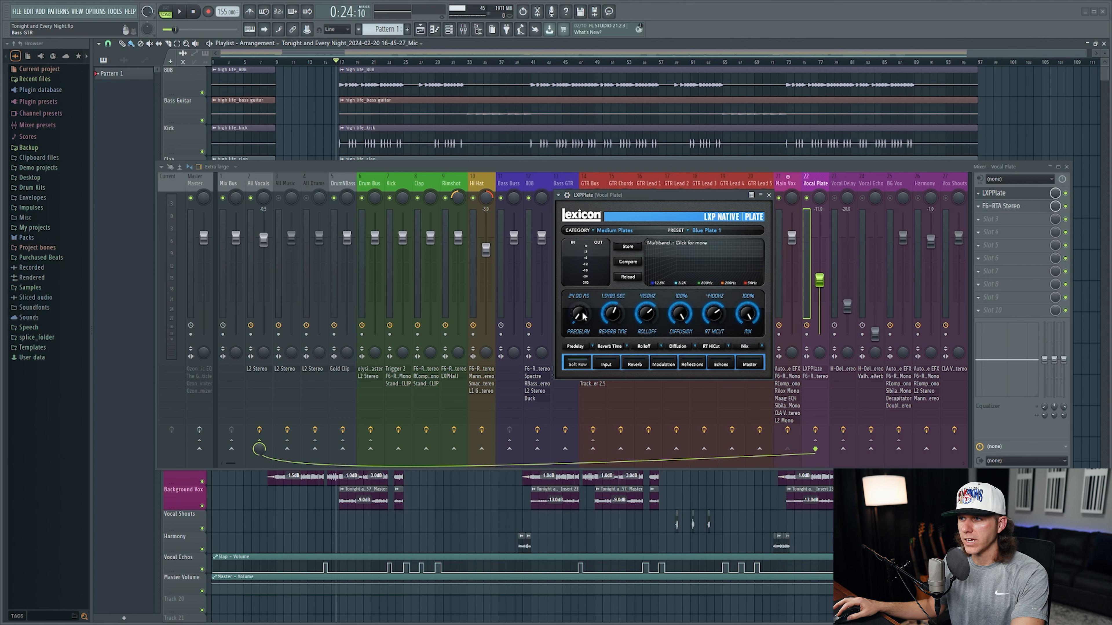
pyautogui.click(769, 195)
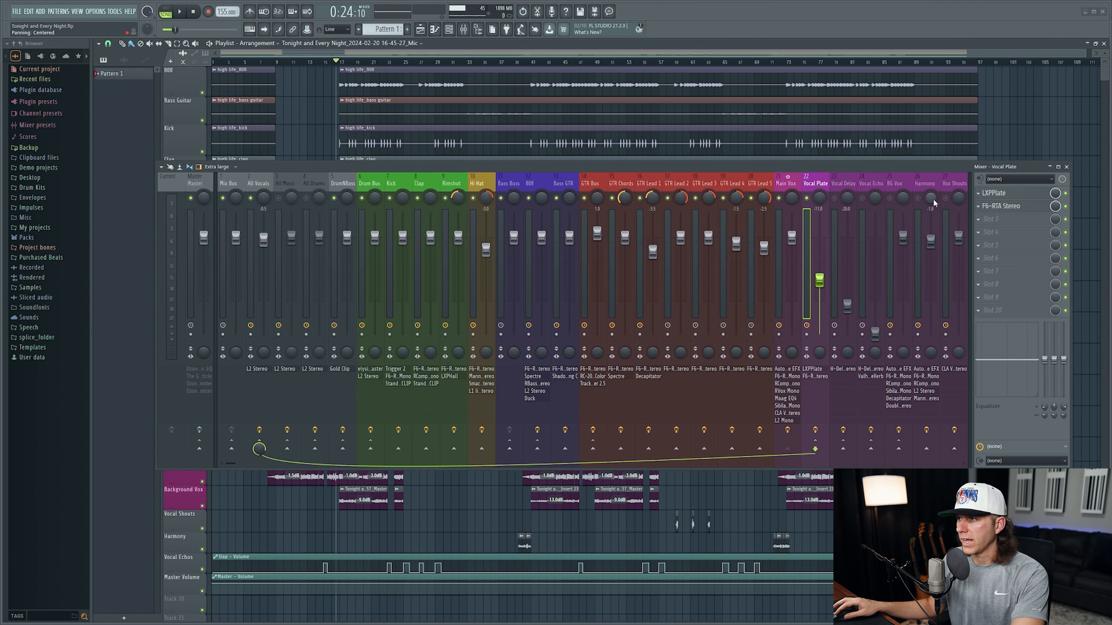
# Step: Check the F6-RTA Stereo filtering that follows the reverb on the Vocal Plate track
pyautogui.click(995, 206)
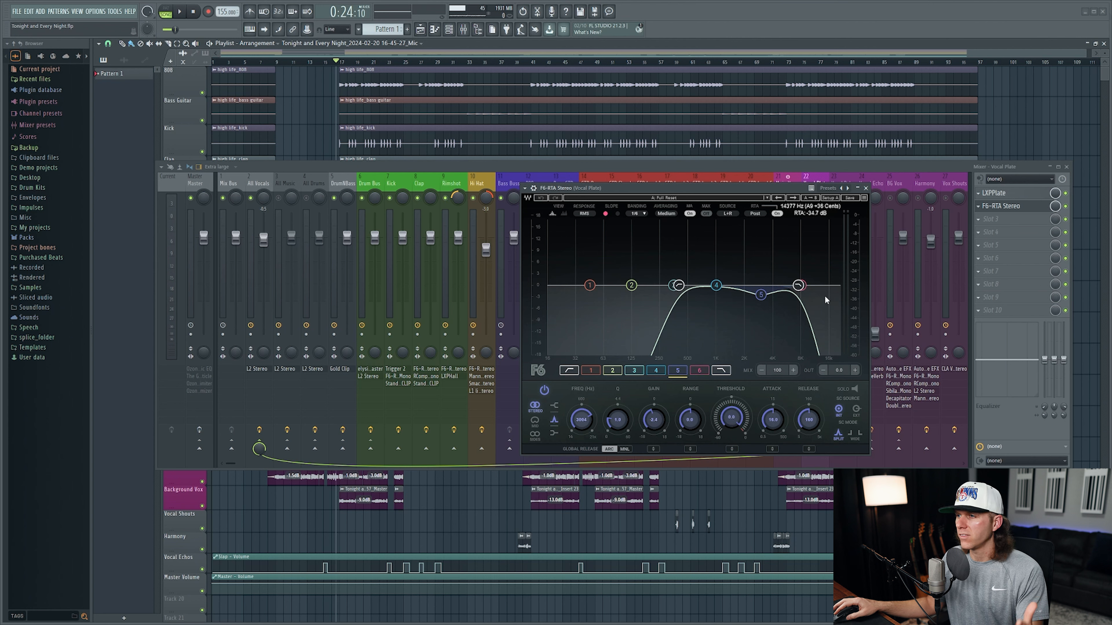
pyautogui.press('Escape')
pyautogui.click(795, 284)
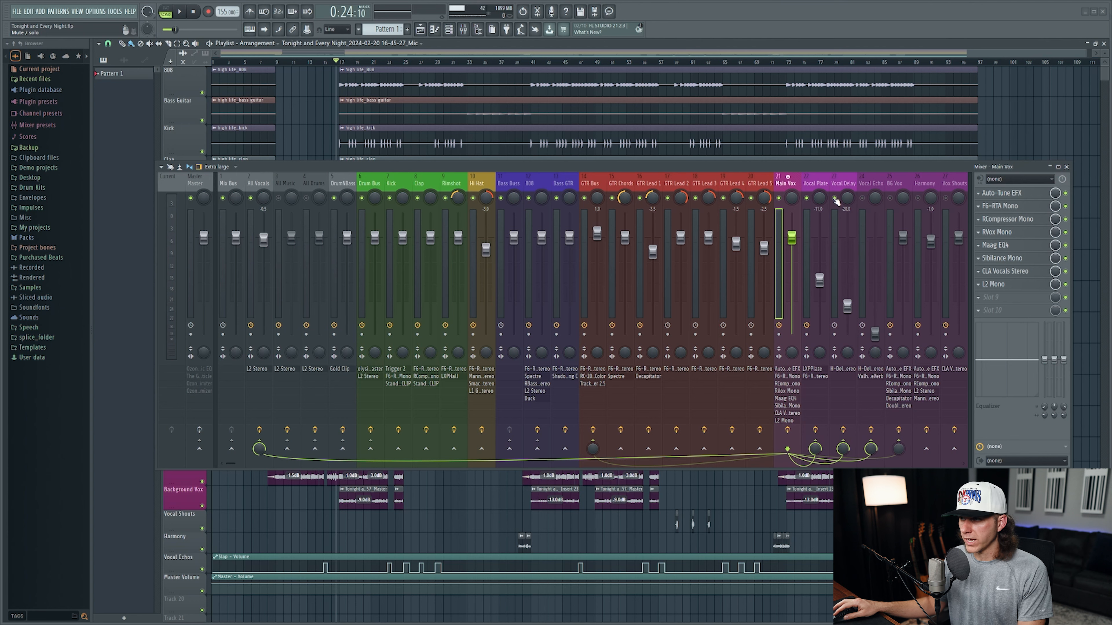
# Step: Review the H-Delay Stereo timing, feedback and filter settings on the Vocal Delay track
pyautogui.click(841, 185)
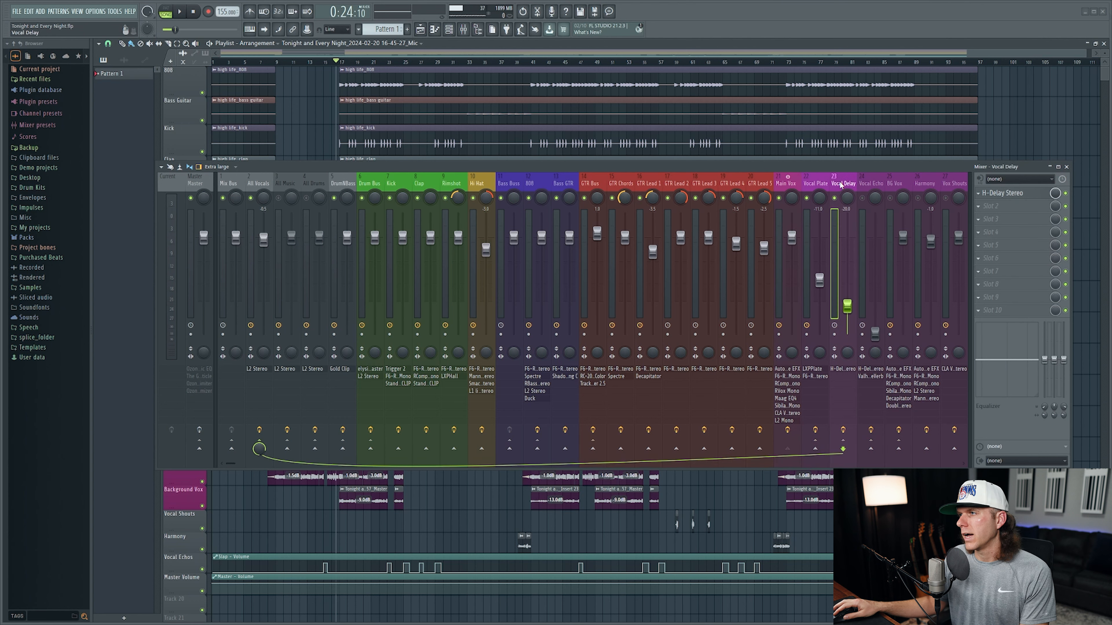
pyautogui.click(1003, 193)
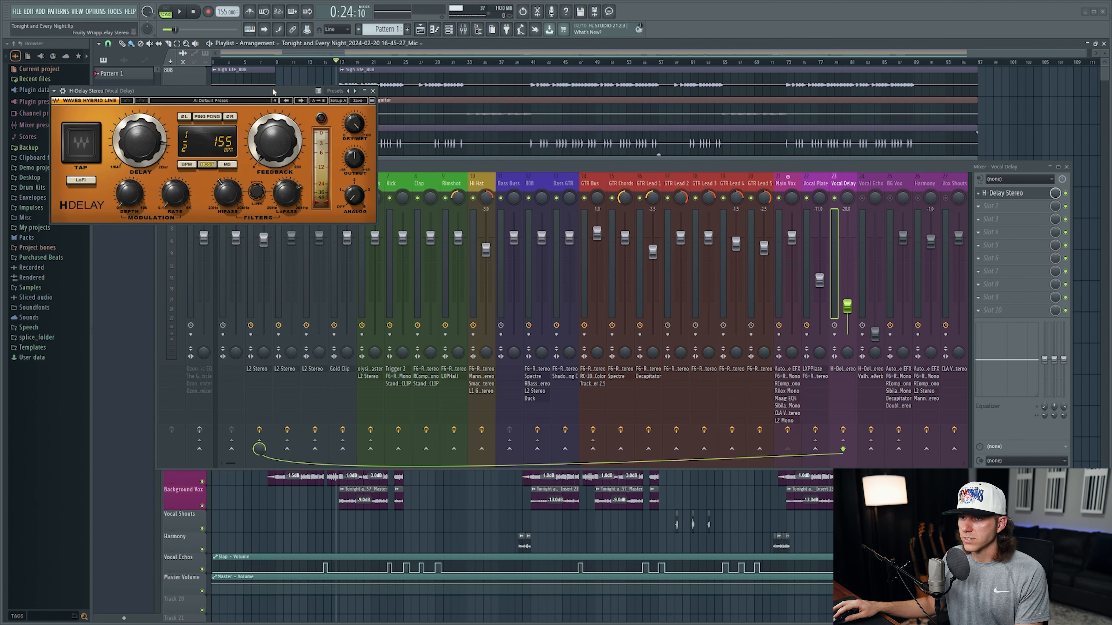
pyautogui.moveTo(272, 87); pyautogui.dragTo(602, 170)
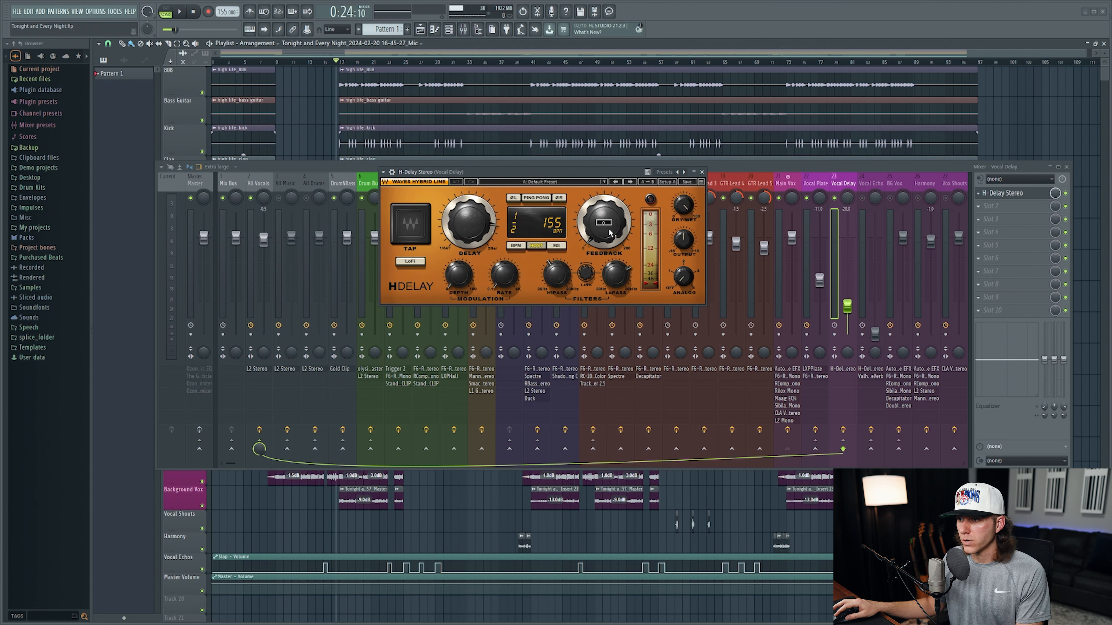
pyautogui.moveTo(614, 266)
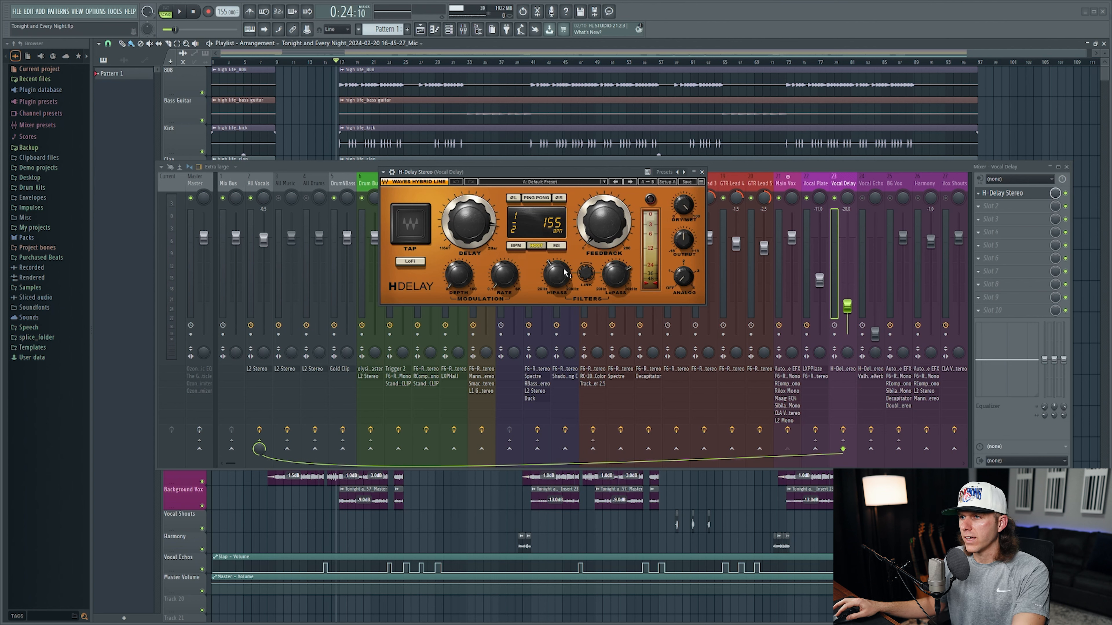
pyautogui.moveTo(564, 280)
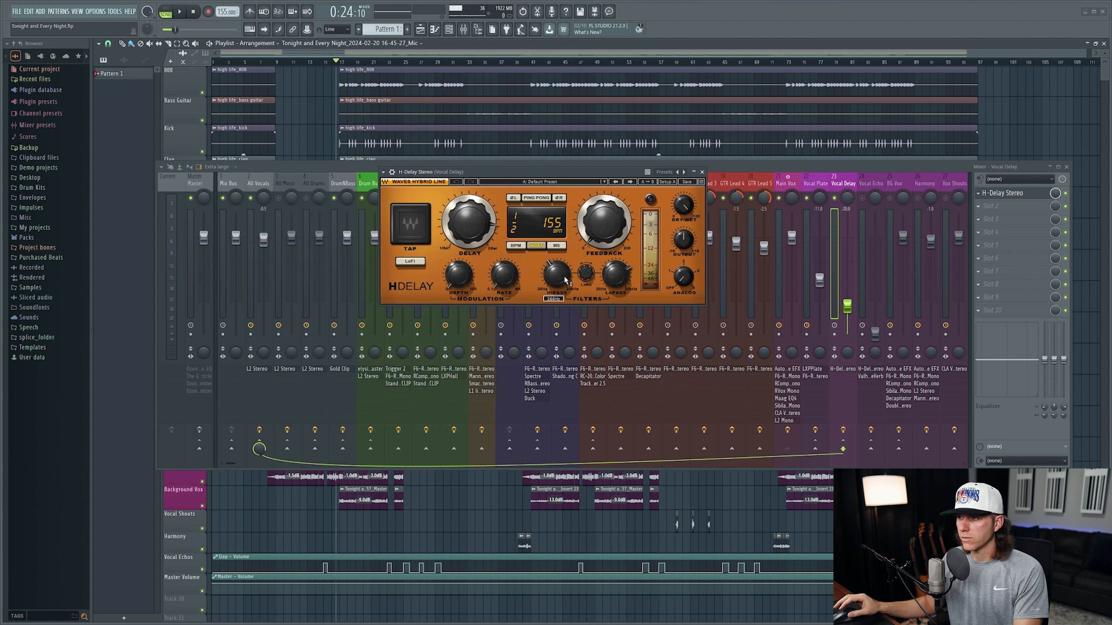
pyautogui.click(703, 171)
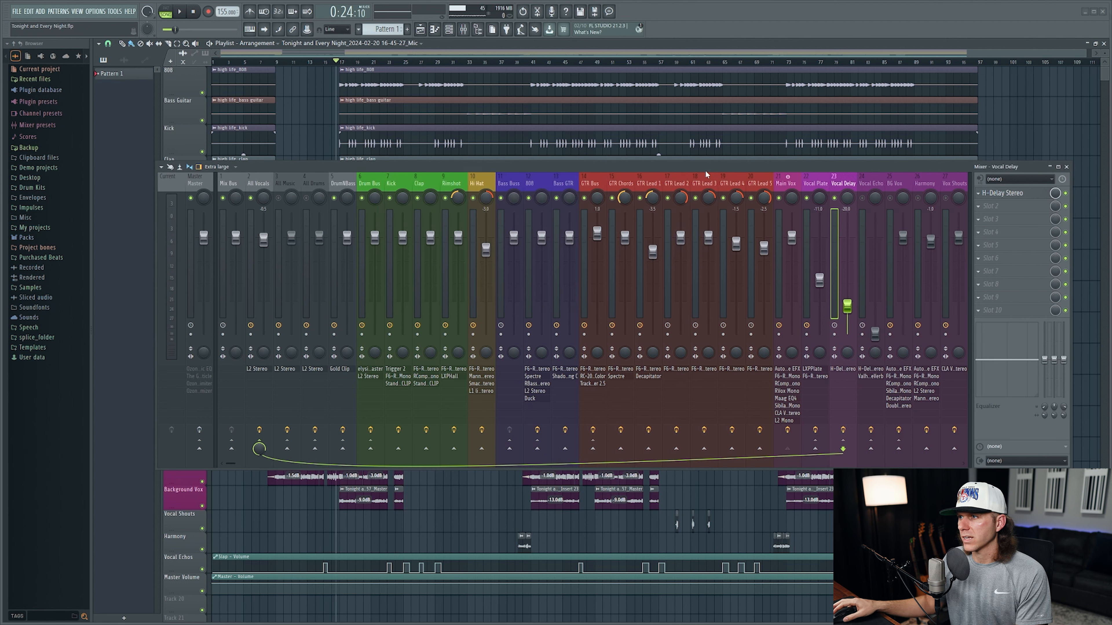
# Step: Play the song from 0:24:10 to audition the Vocal Delay send, and reselect the Main Vox track
pyautogui.press('space')
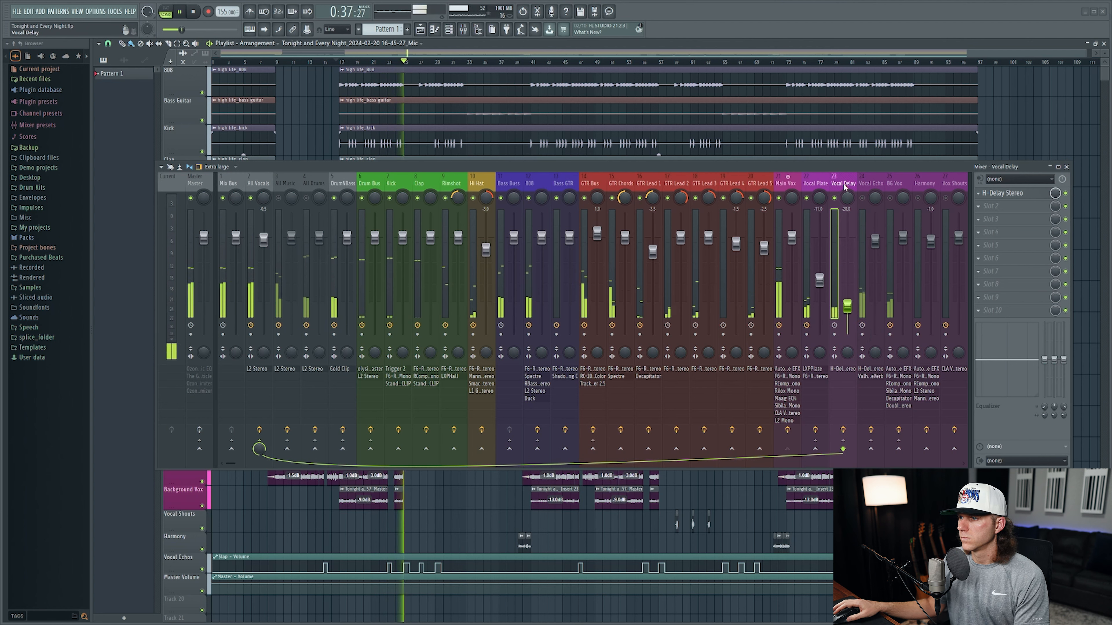
pyautogui.press('space')
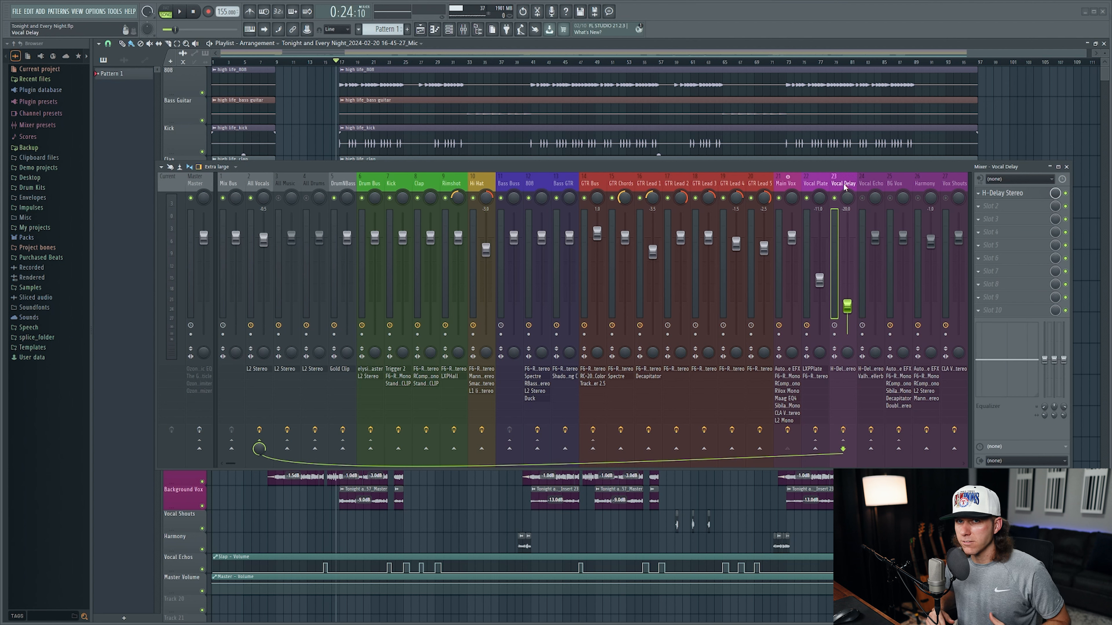
pyautogui.click(785, 184)
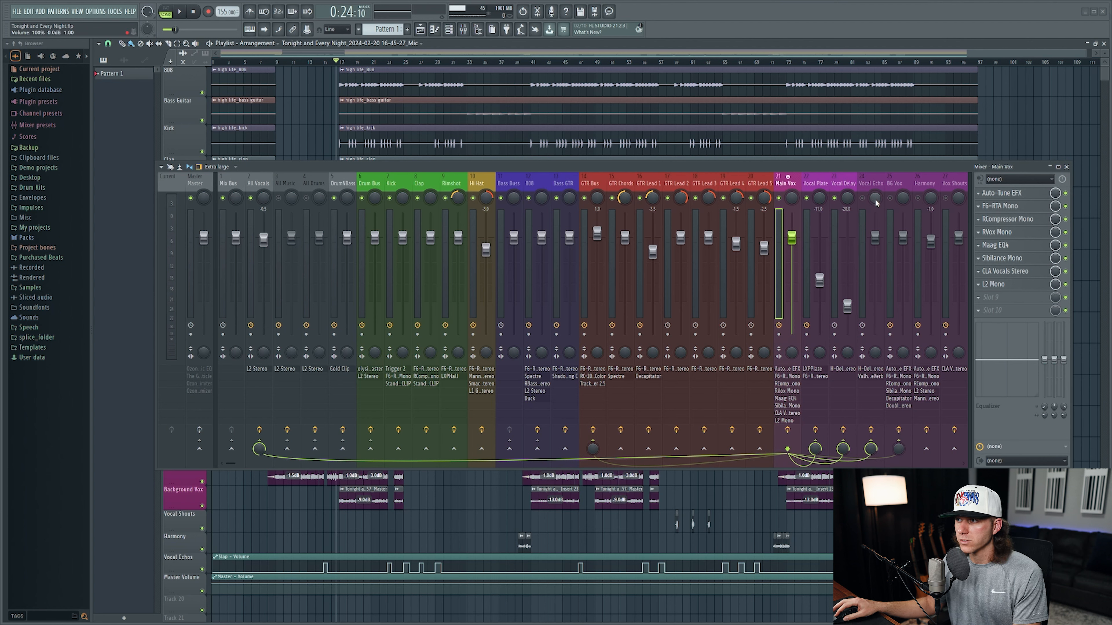
# Step: Select the Vocal Echo track and examine the volume automation on the playlist's Vocal Echos track
pyautogui.click(872, 183)
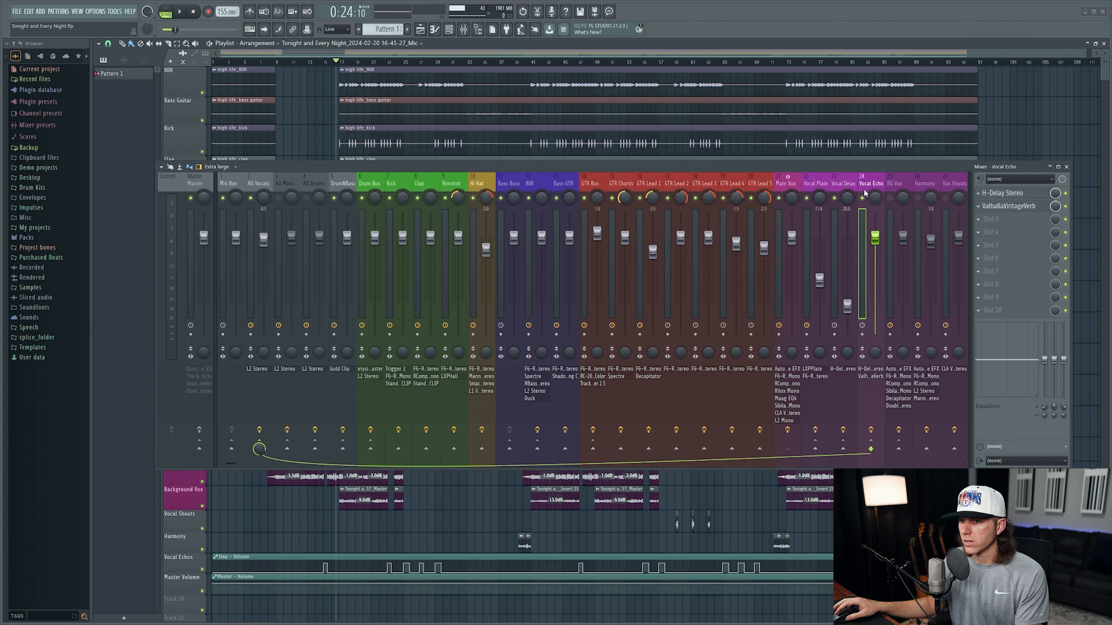
pyautogui.click(1067, 166)
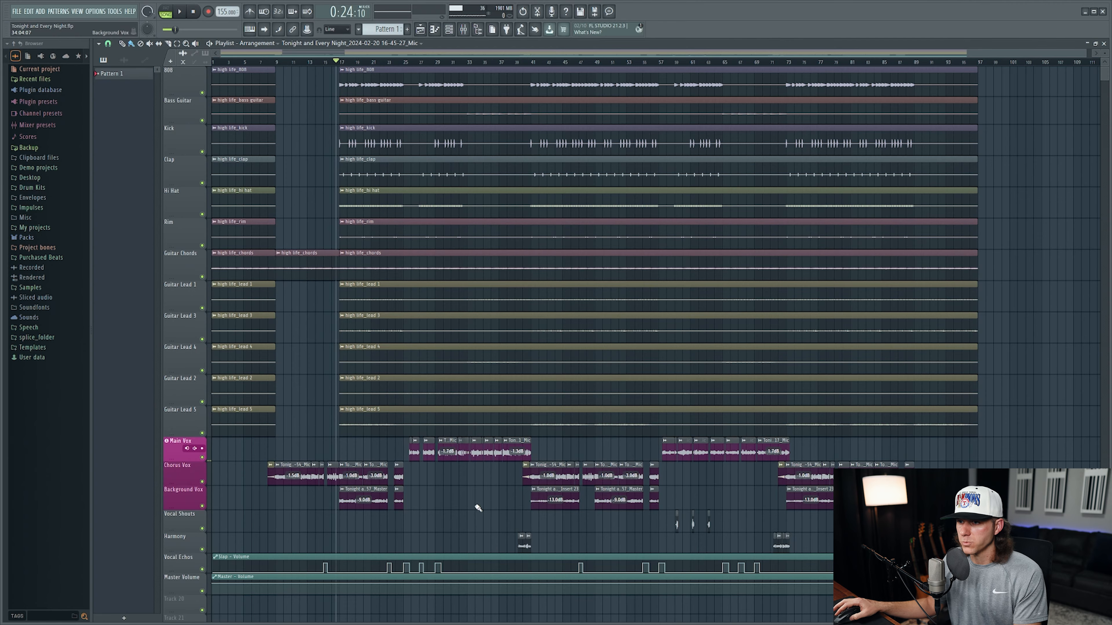
pyautogui.scroll(-1, 459, 513)
pyautogui.keyDown('ctrl'); pyautogui.scroll(5, 352, 505); pyautogui.keyUp('ctrl')
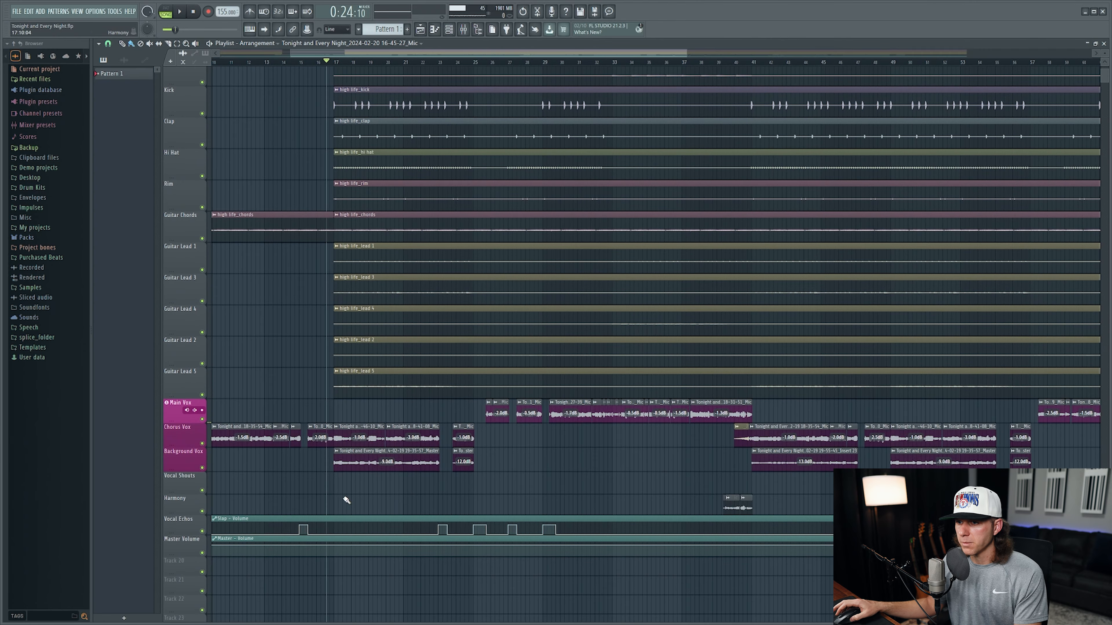
pyautogui.scroll(-1, 310, 496)
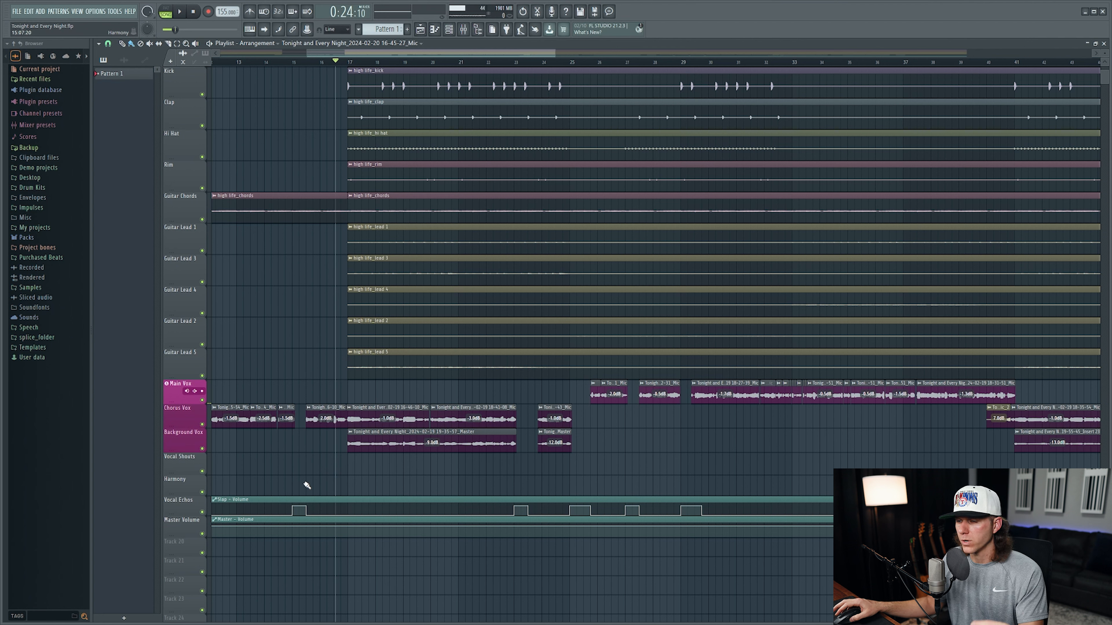
# Step: Play the arrangement from 0:31:87 to hear the automated vocal echoes
pyautogui.click(497, 62)
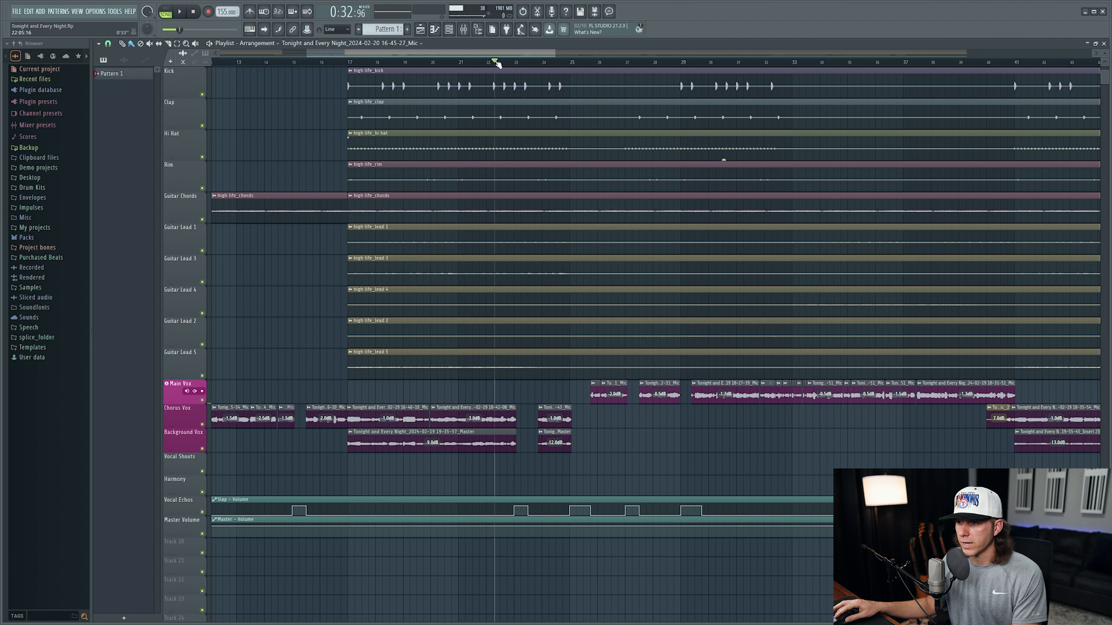
pyautogui.click(475, 62)
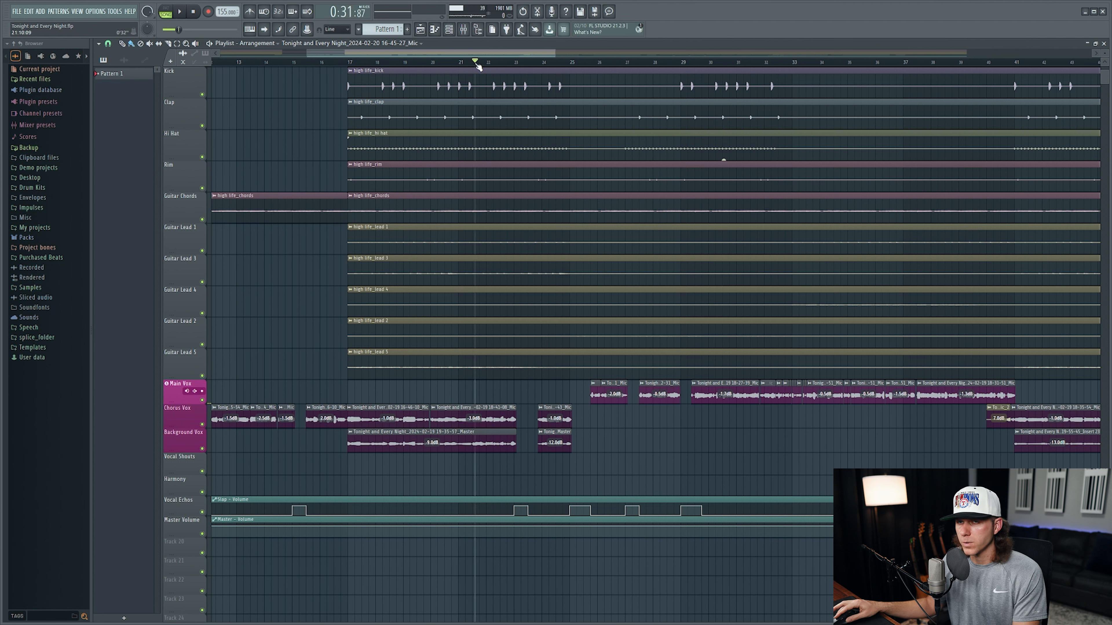
pyautogui.press('space')
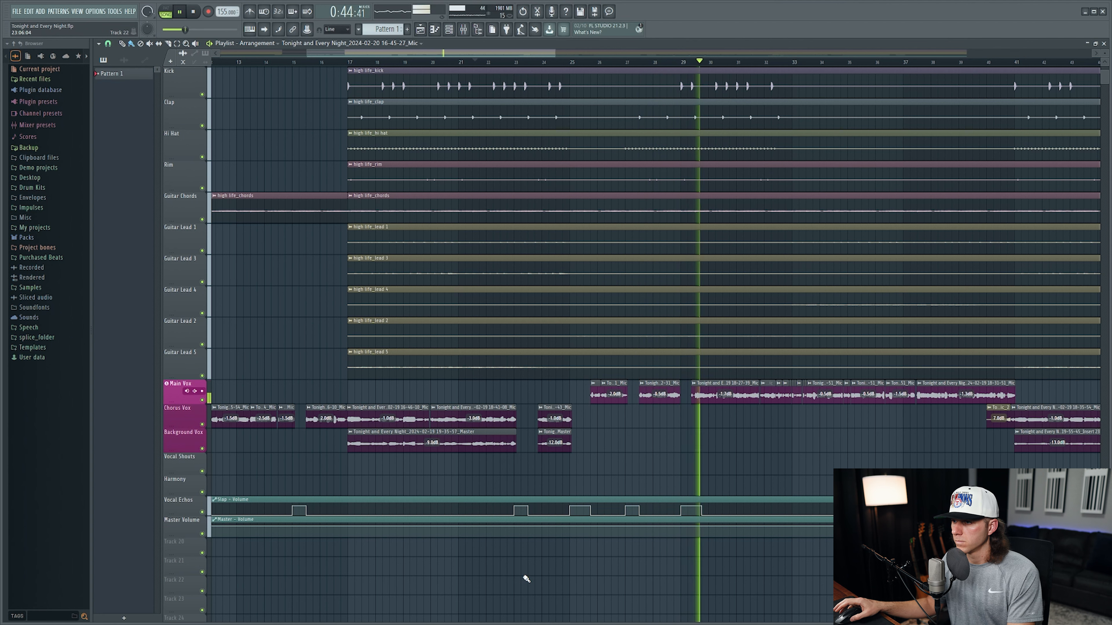
pyautogui.press('space')
# Step: Review the H-Delay Stereo settings on the Vocal Echo track in the mixer
pyautogui.press('F9')
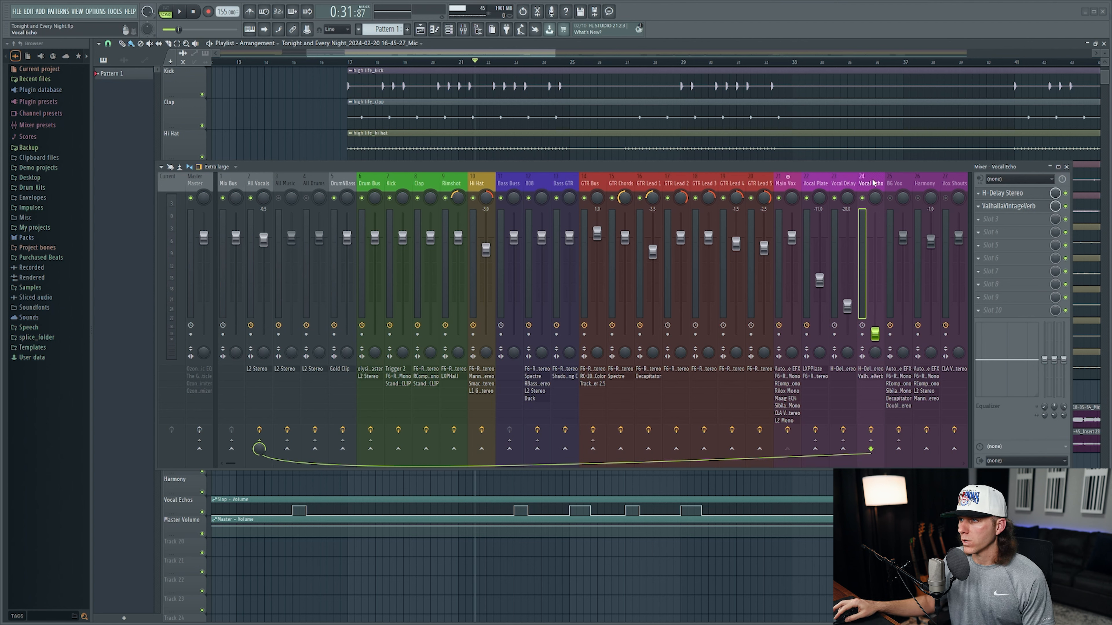
pyautogui.click(1003, 193)
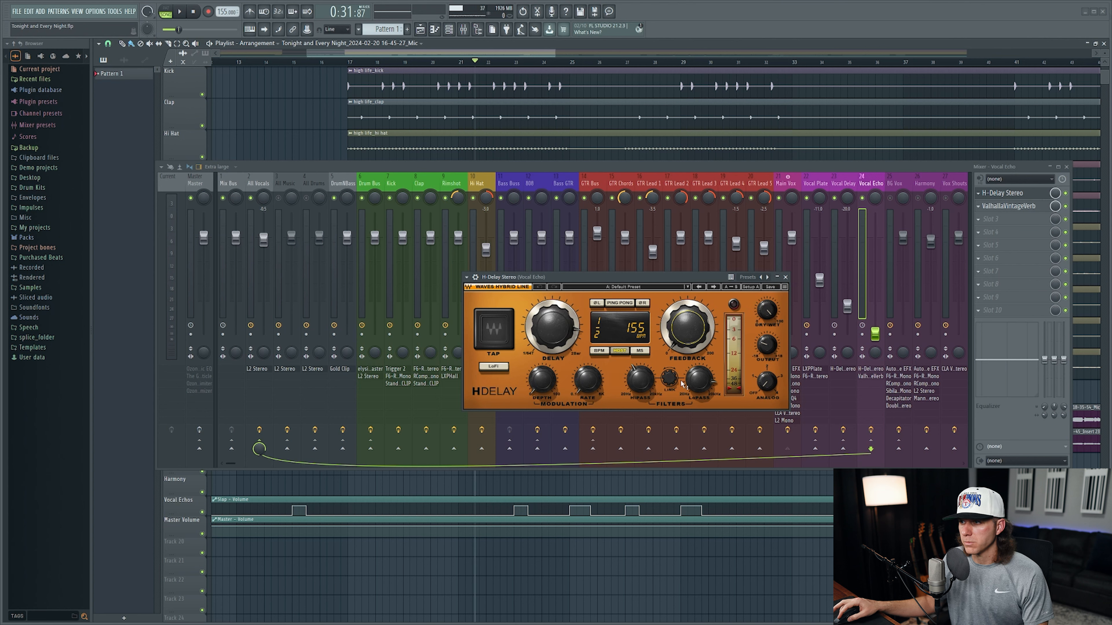
pyautogui.click(786, 277)
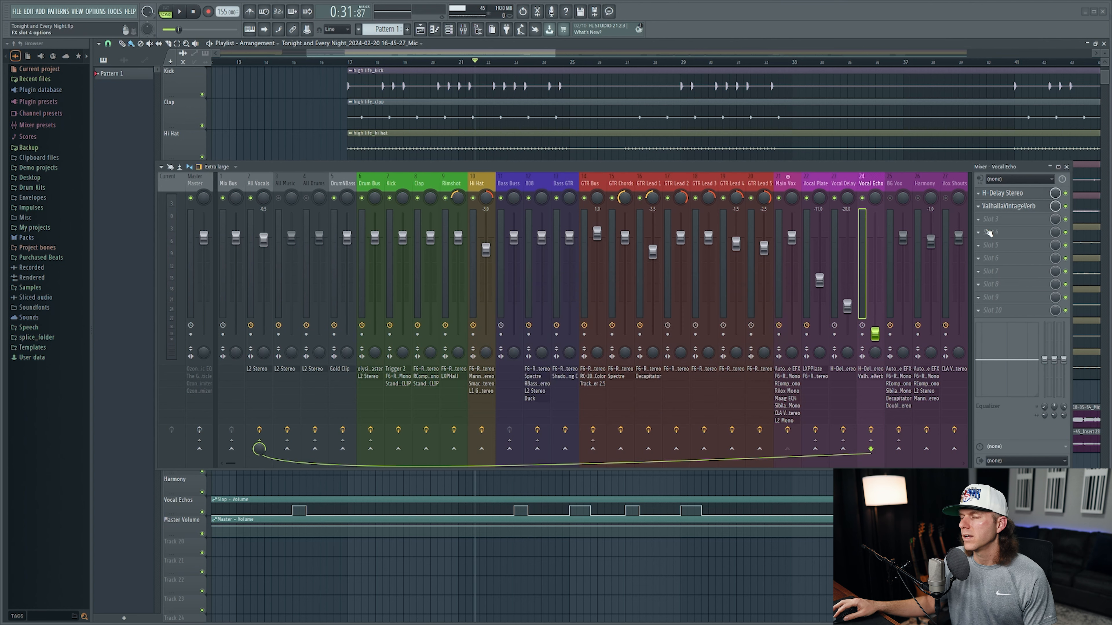
# Step: Review the ValhallaVintageVerb mix, decay and mode settings placed after H-Delay on the Vocal Echo track
pyautogui.click(1015, 207)
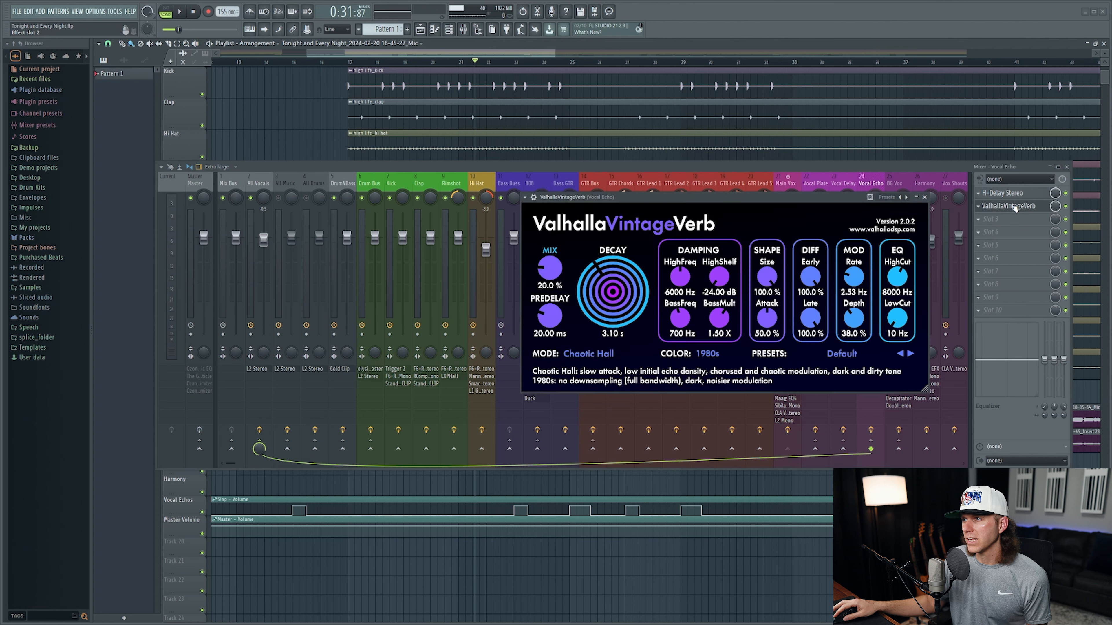
pyautogui.moveTo(845, 202); pyautogui.dragTo(799, 232)
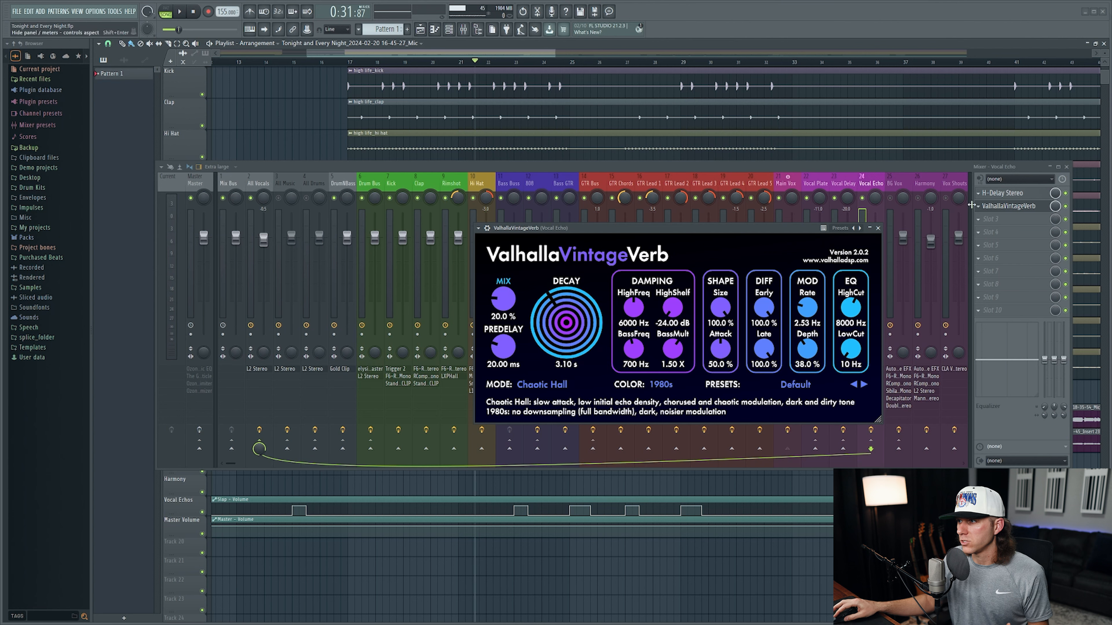
pyautogui.click(1007, 193)
pyautogui.click(1007, 193)
pyautogui.click(1009, 208)
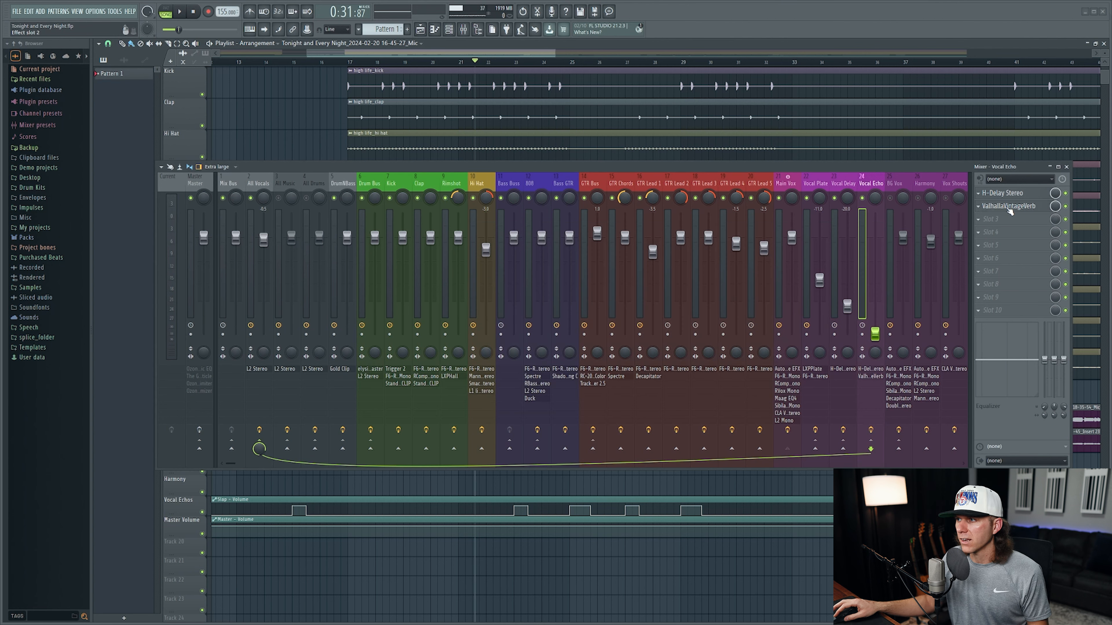
pyautogui.click(1009, 207)
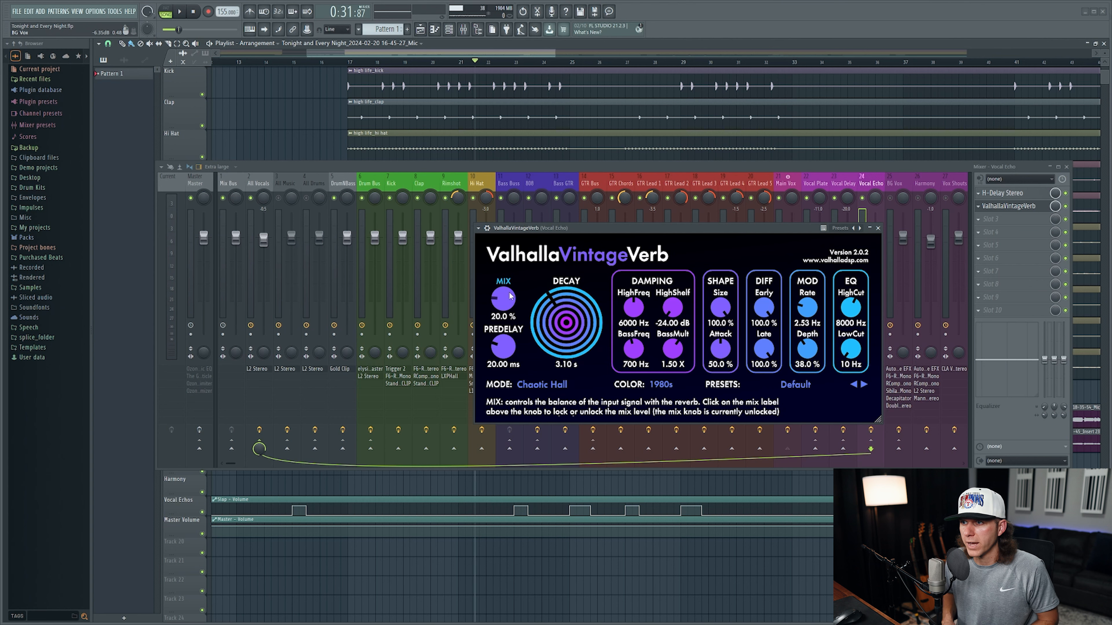
pyautogui.click(877, 228)
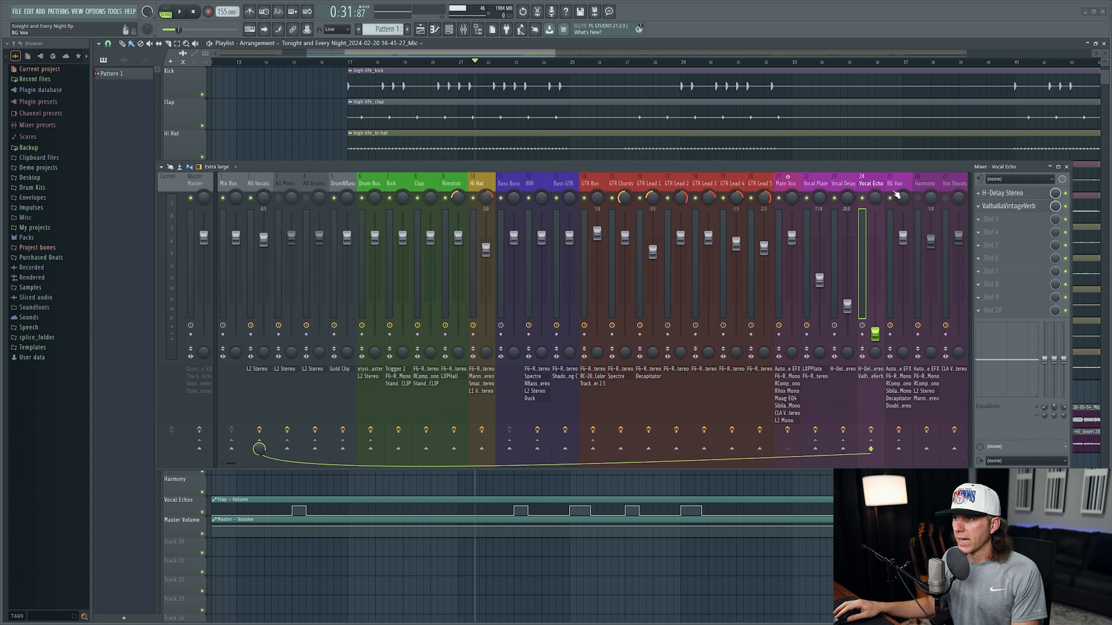
# Step: Mute the Main Vox, Vocal Plate, Vocal Delay and Vocal Echo tracks, then select BG Vox and return to the playlist
pyautogui.click(779, 198)
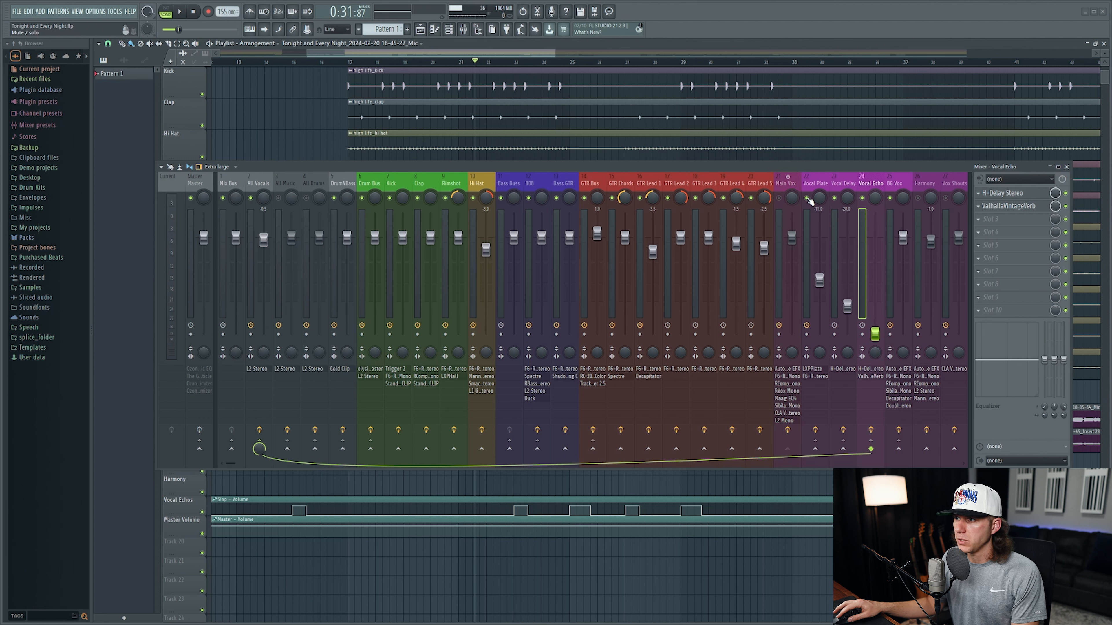
pyautogui.click(808, 199)
pyautogui.click(834, 198)
pyautogui.click(862, 198)
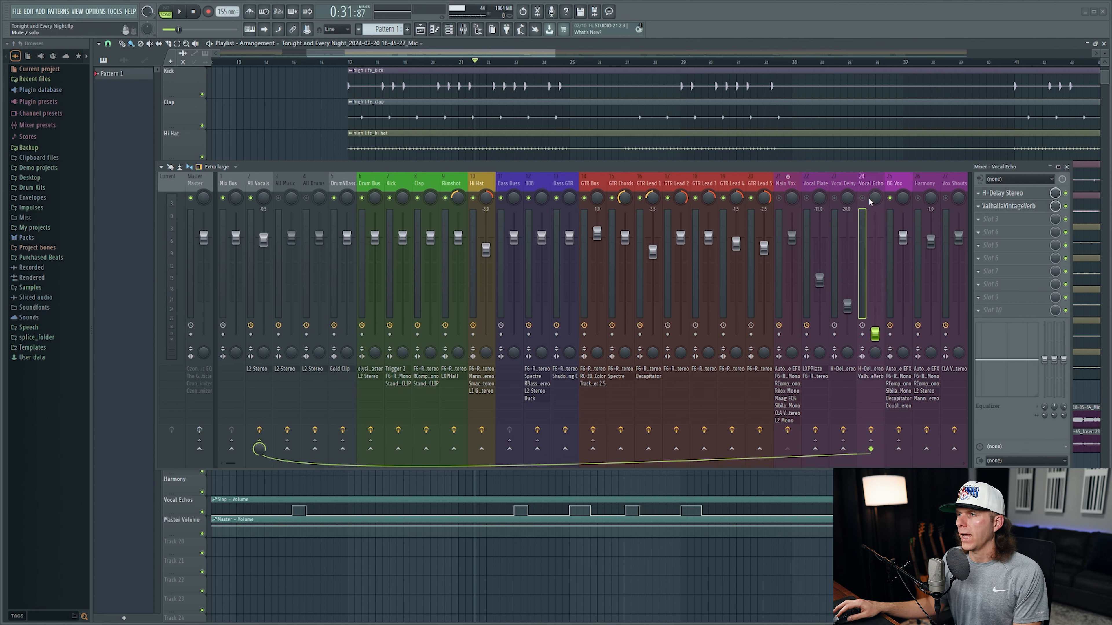
pyautogui.click(894, 183)
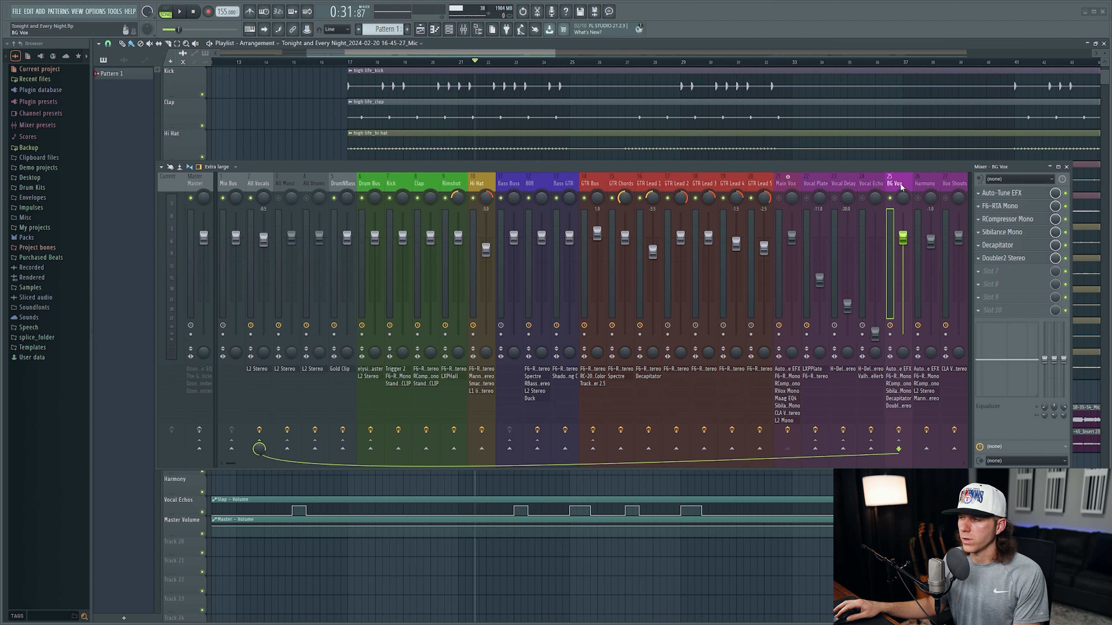
pyautogui.click(1066, 167)
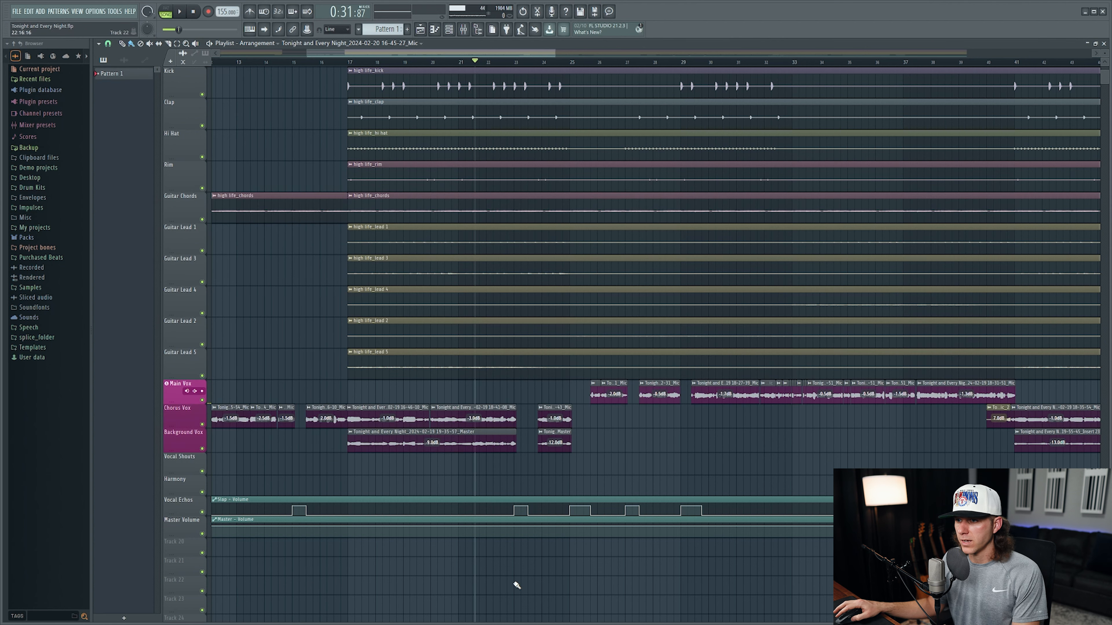
# Step: Play the arrangement from bar 17 to hear the background vocals without the lead vocal
pyautogui.scroll(-3, 516, 586)
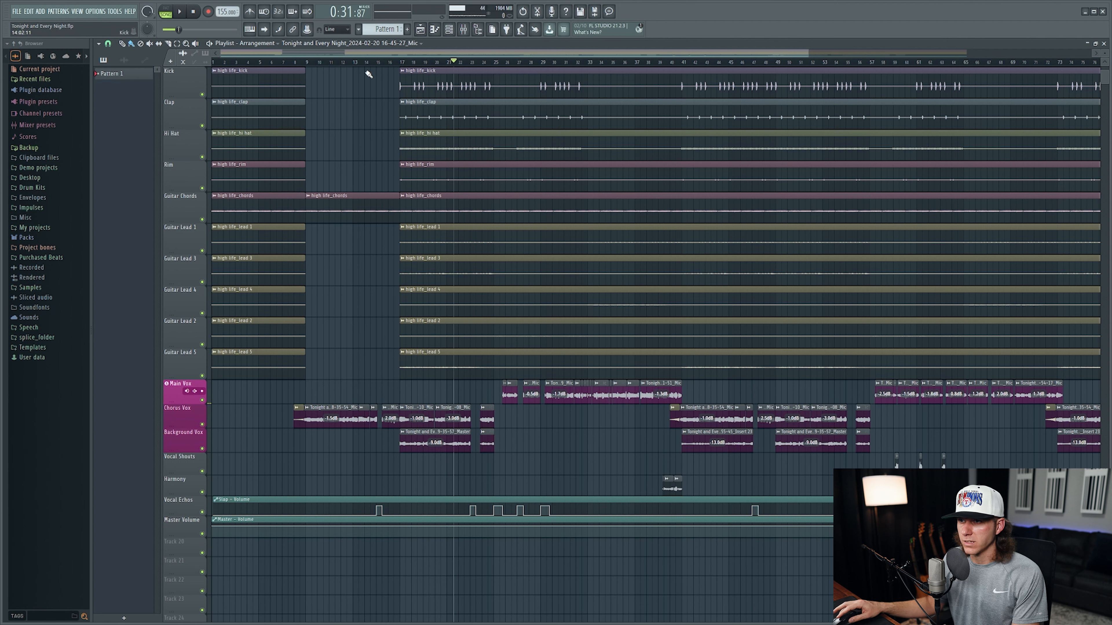
pyautogui.click(402, 63)
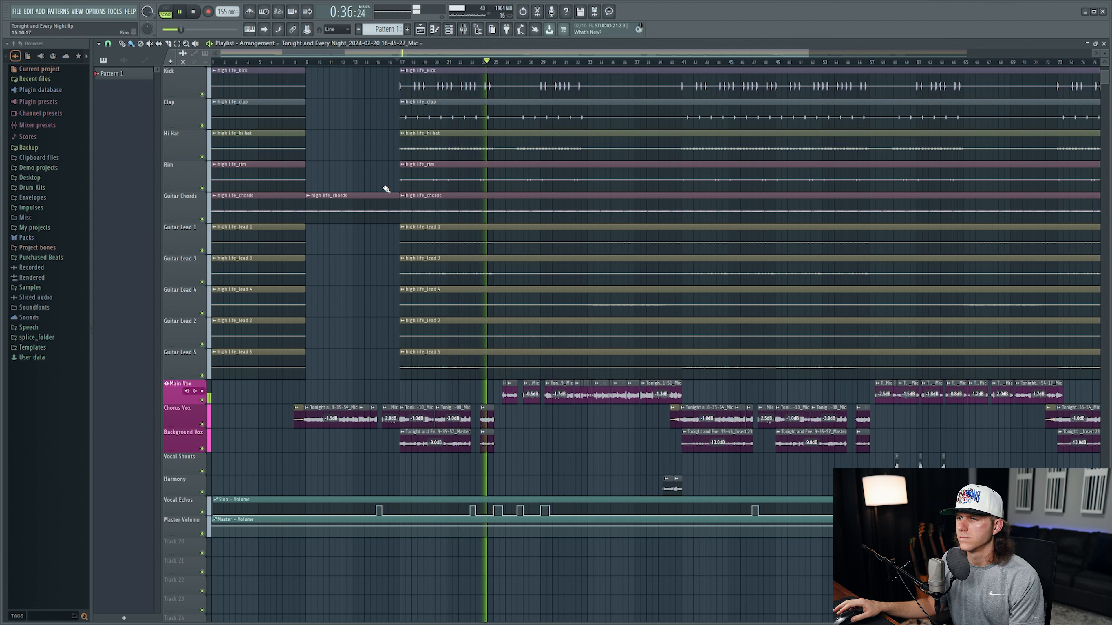
pyautogui.press('space')
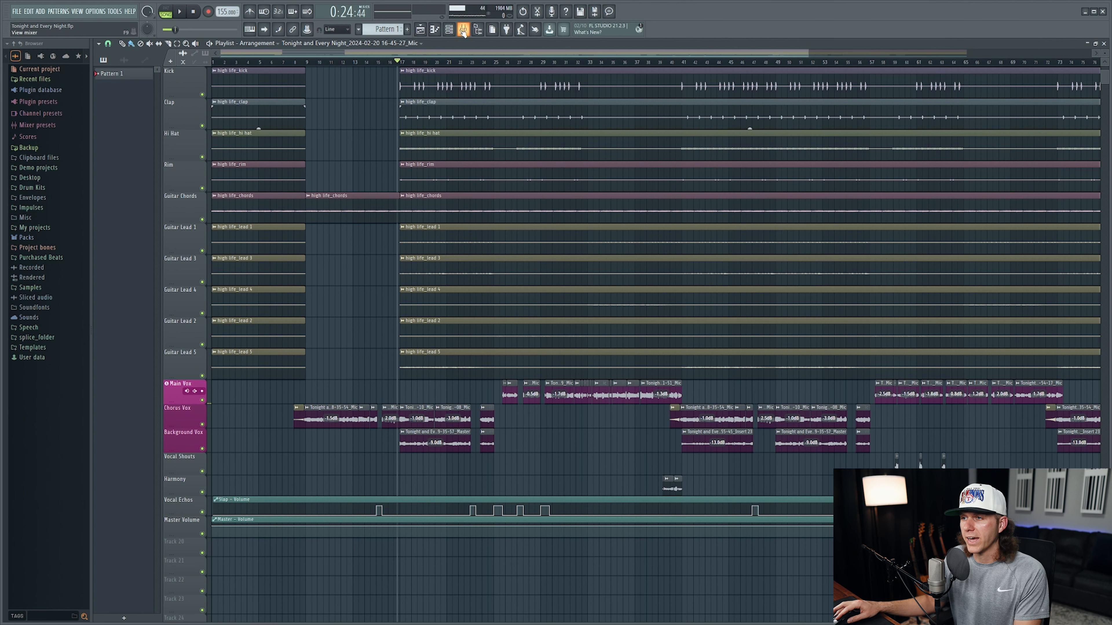
# Step: Unmute the Main Vox, Vocal Plate, Vocal Delay and Vocal Echo tracks and play them with BG Vox from bar 17
pyautogui.press('F9')
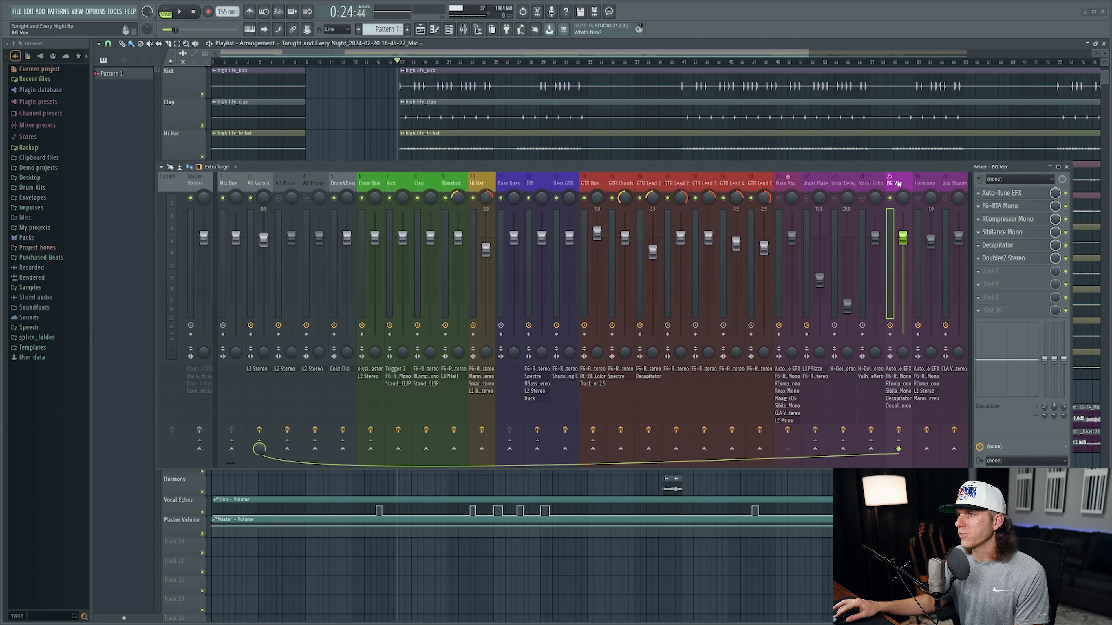
pyautogui.click(833, 200)
pyautogui.press('space')
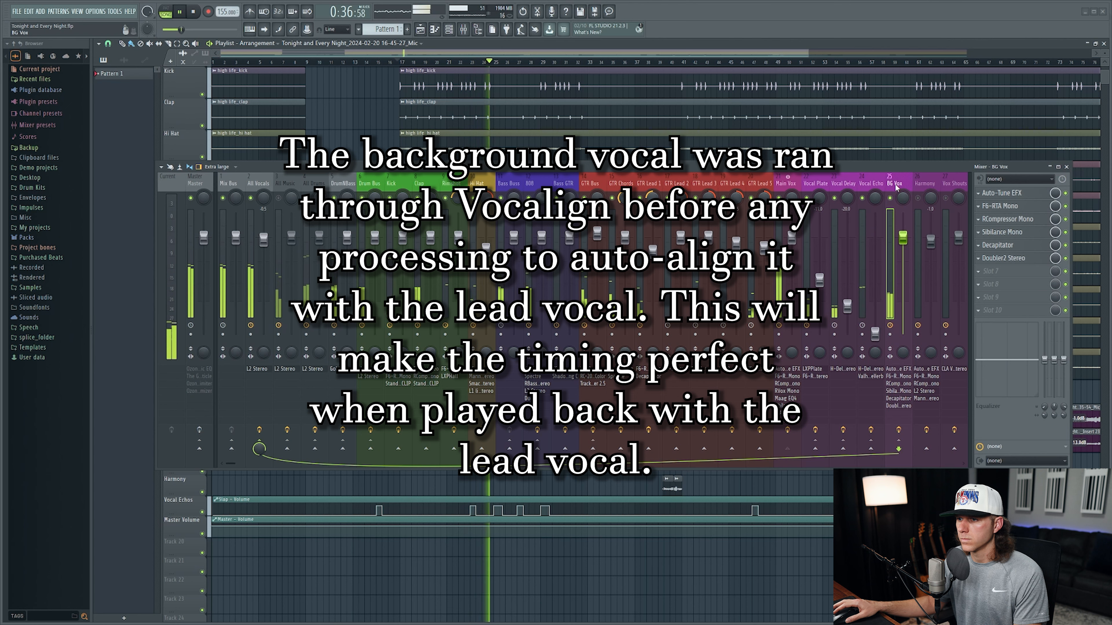
pyautogui.press('space')
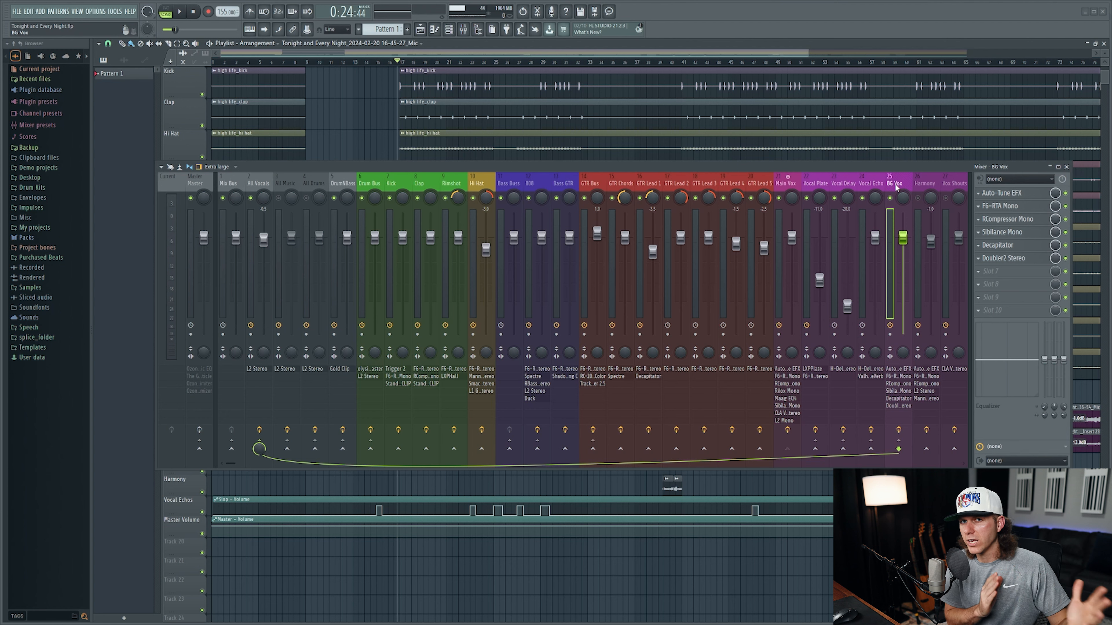
# Step: Review the Auto-Tune EFX tuning settings and the F6-RTA Mono EQ curve on the BG Vox track
pyautogui.click(1020, 197)
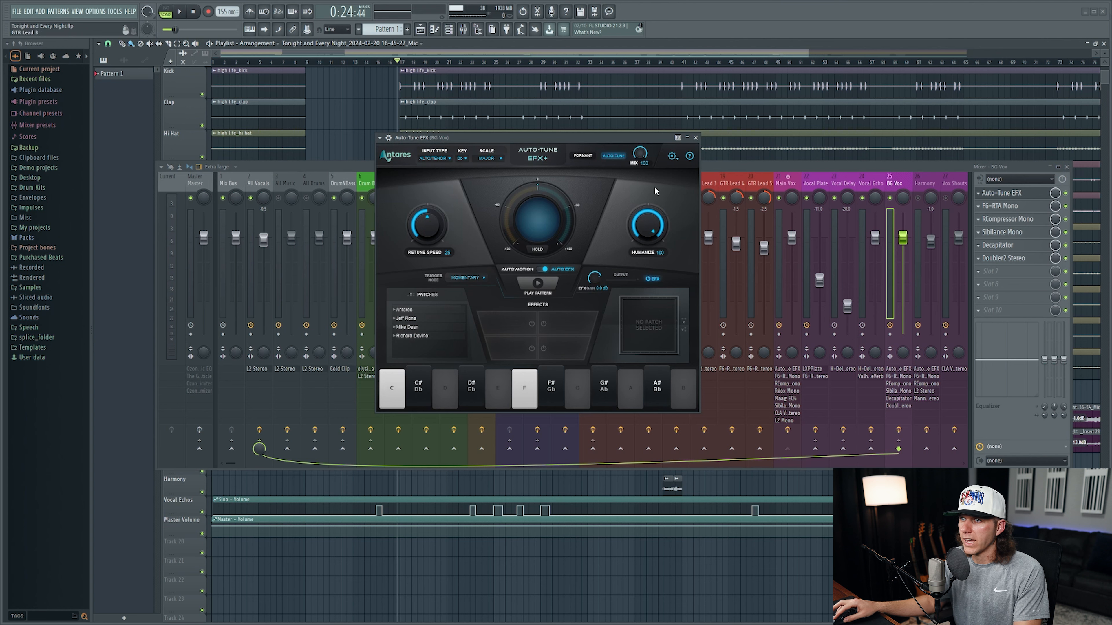
pyautogui.click(695, 137)
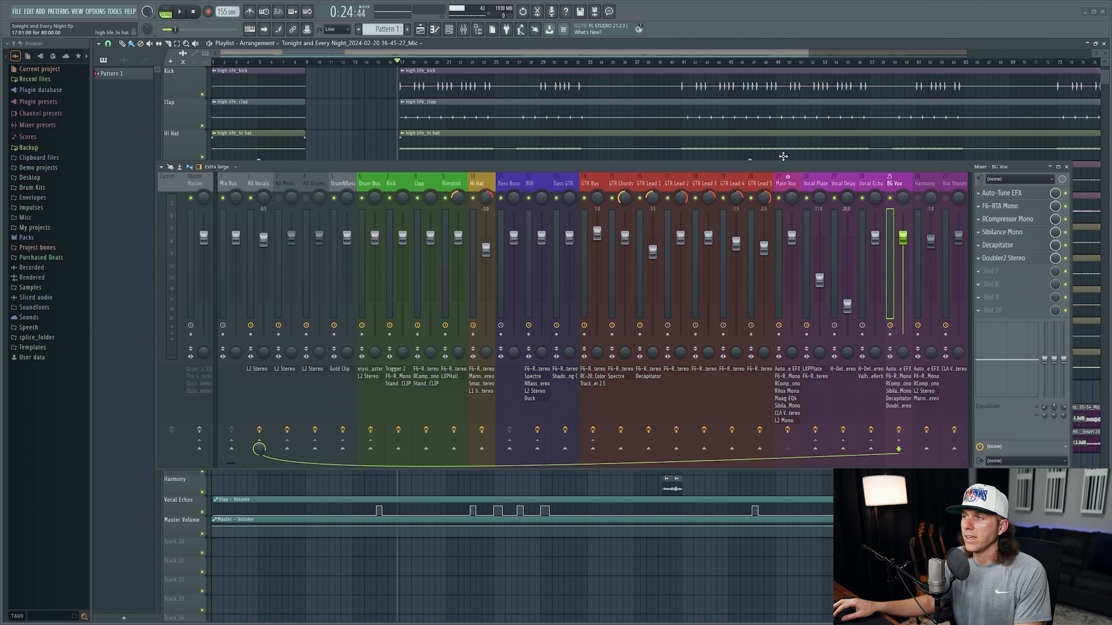
pyautogui.click(1002, 206)
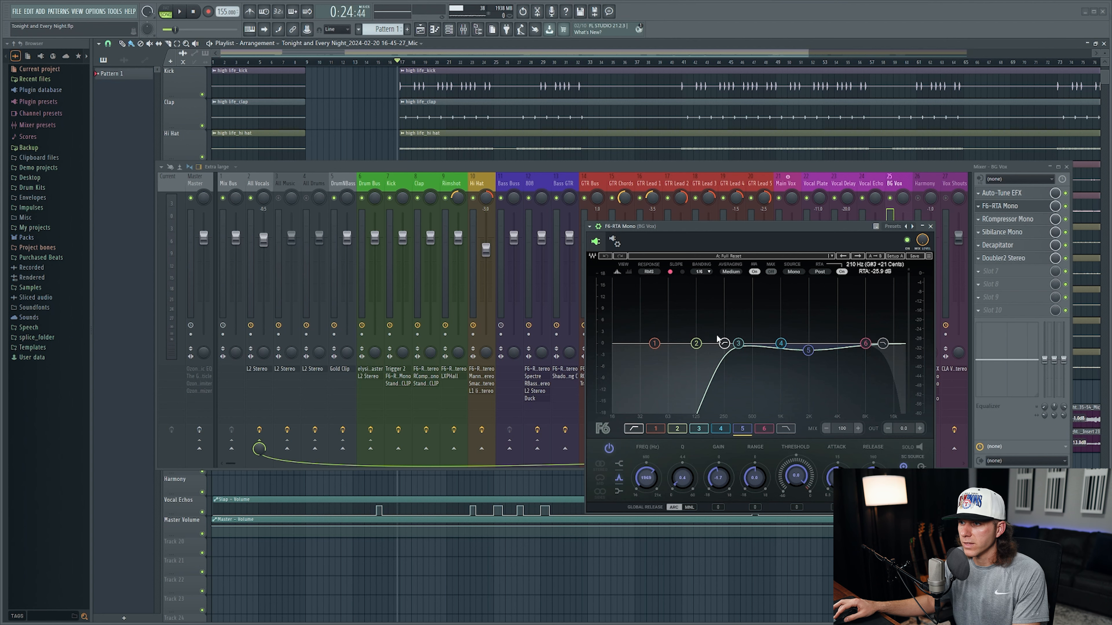
pyautogui.click(931, 226)
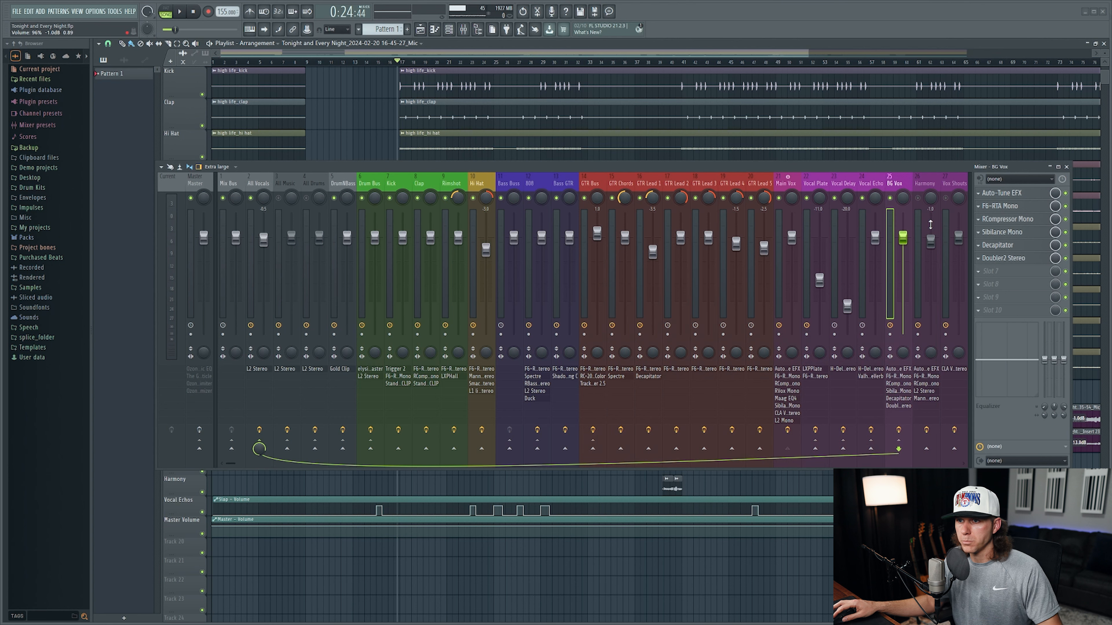
# Step: Review the RCompressor Mono threshold, ratio, attack and release and the Sibilance Mono settings on BG Vox
pyautogui.click(1016, 223)
pyautogui.moveTo(755, 212); pyautogui.dragTo(668, 188)
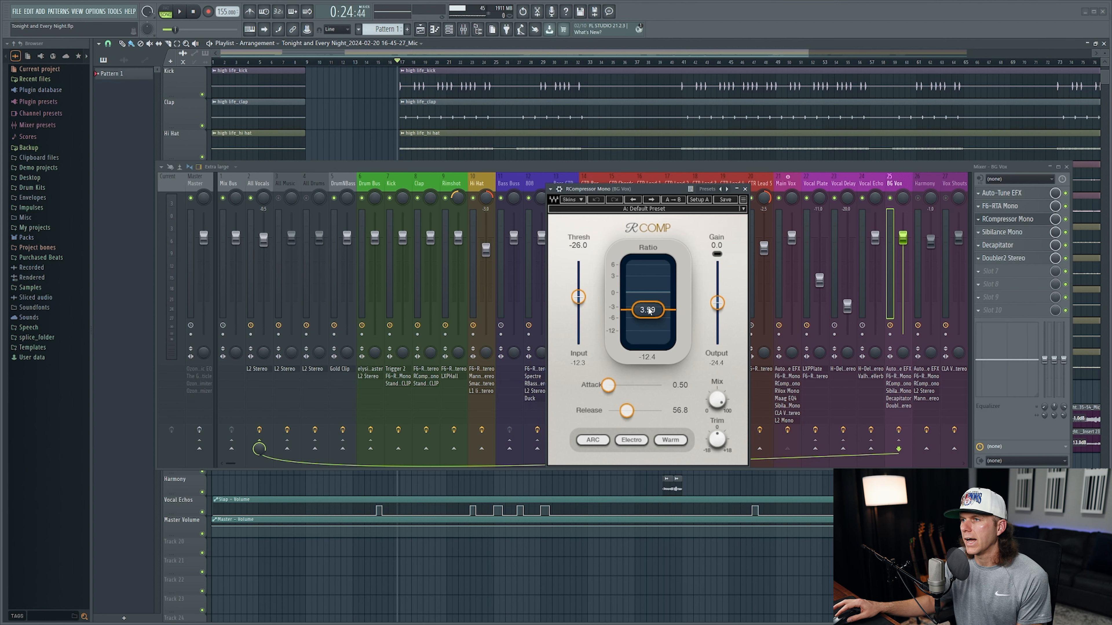
pyautogui.click(746, 189)
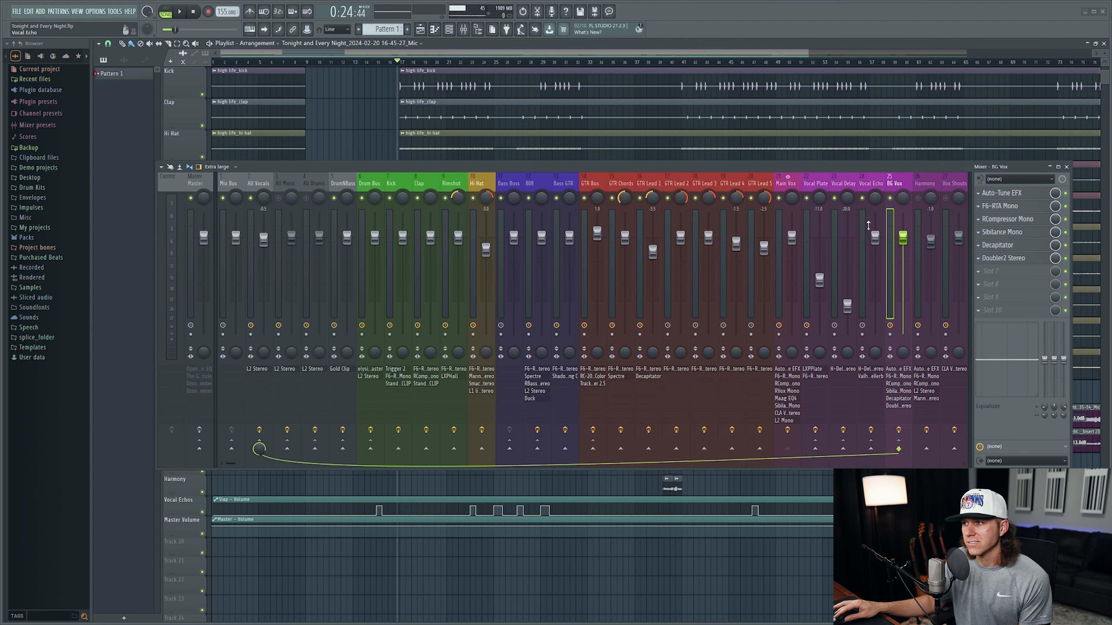
pyautogui.click(1012, 233)
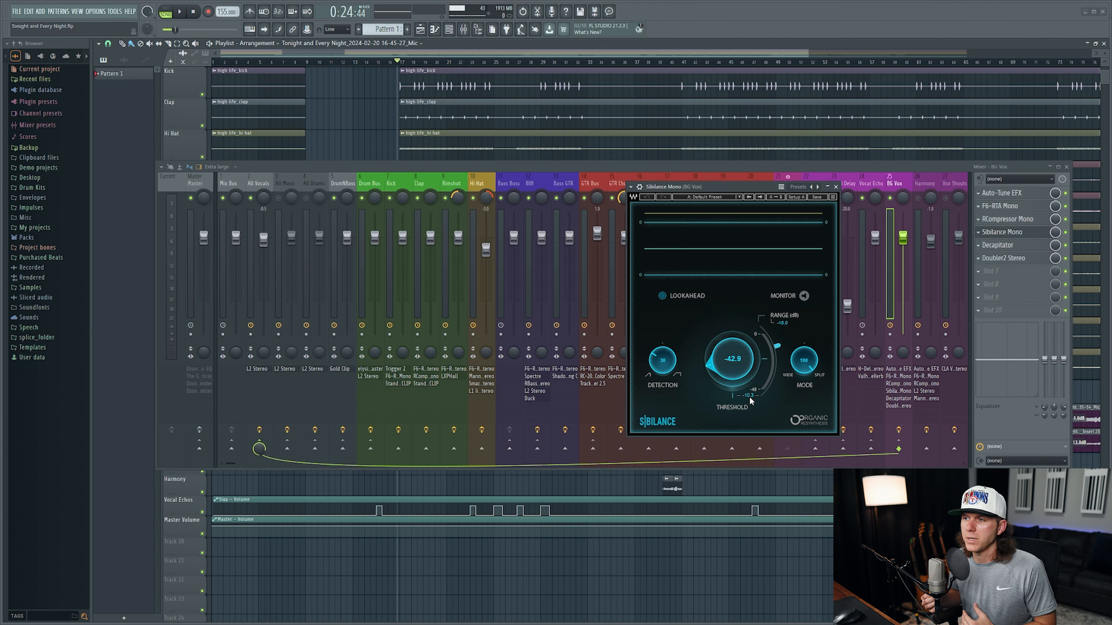
pyautogui.click(837, 186)
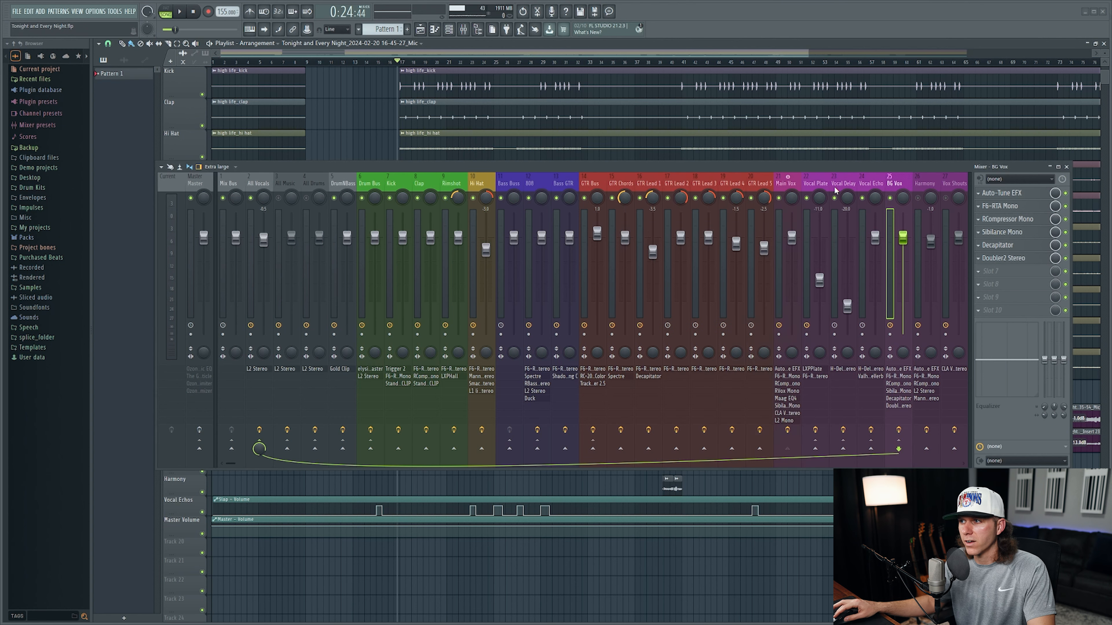
# Step: Review Decapitator on BG Vox, then turn on the direct signal in Doubler2 Stereo and audition the background vocals
pyautogui.click(1003, 245)
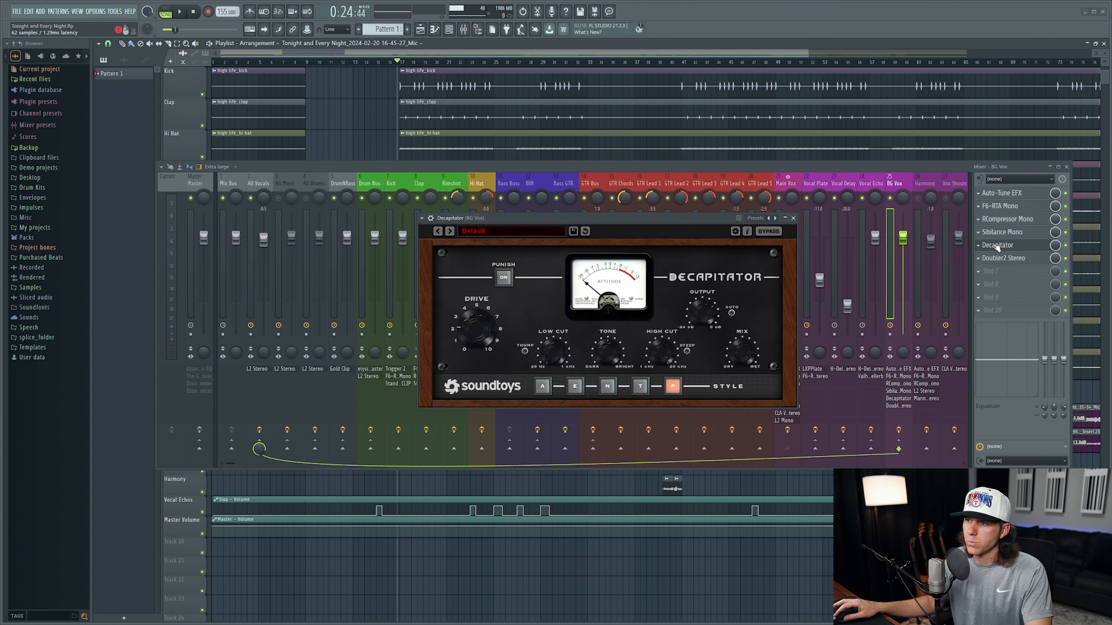
pyautogui.moveTo(649, 220); pyautogui.dragTo(655, 195)
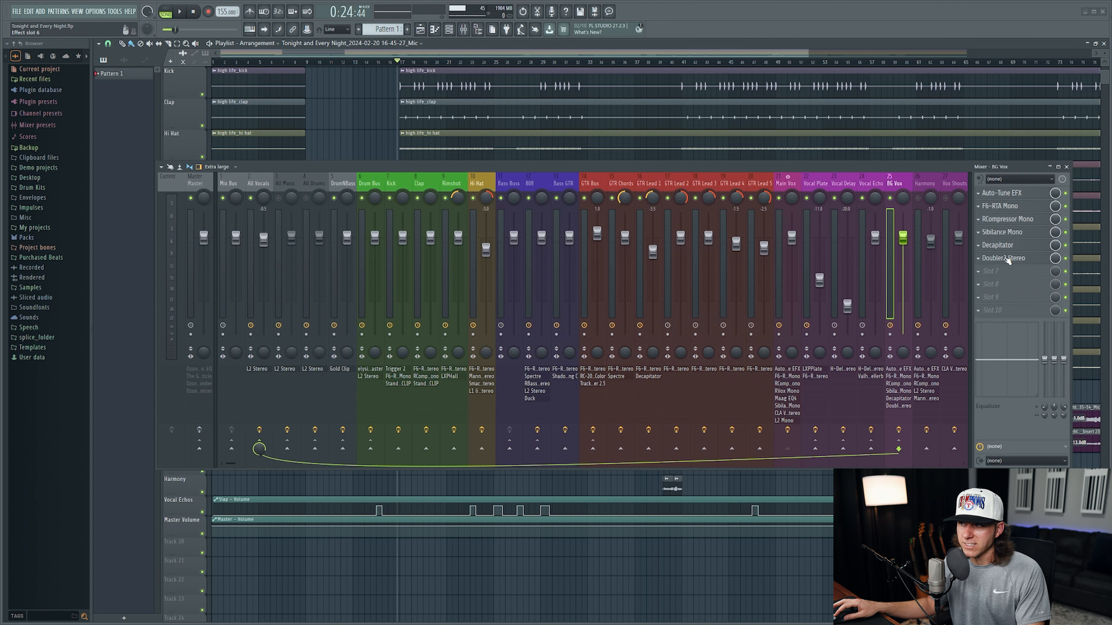
pyautogui.click(1007, 259)
pyautogui.moveTo(596, 195); pyautogui.dragTo(638, 223)
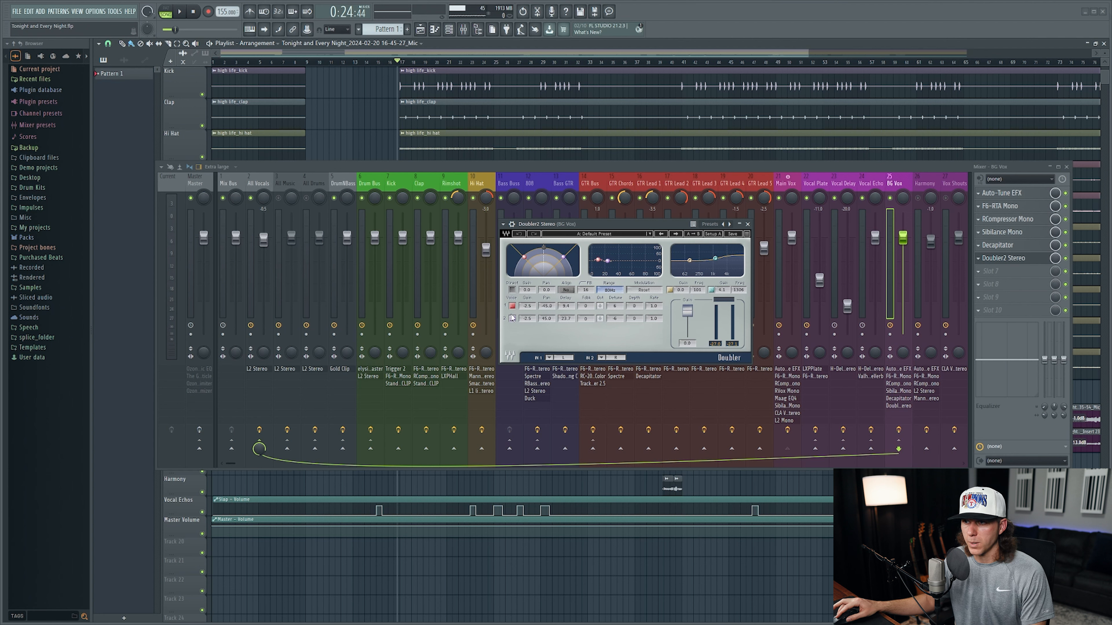
pyautogui.click(513, 290)
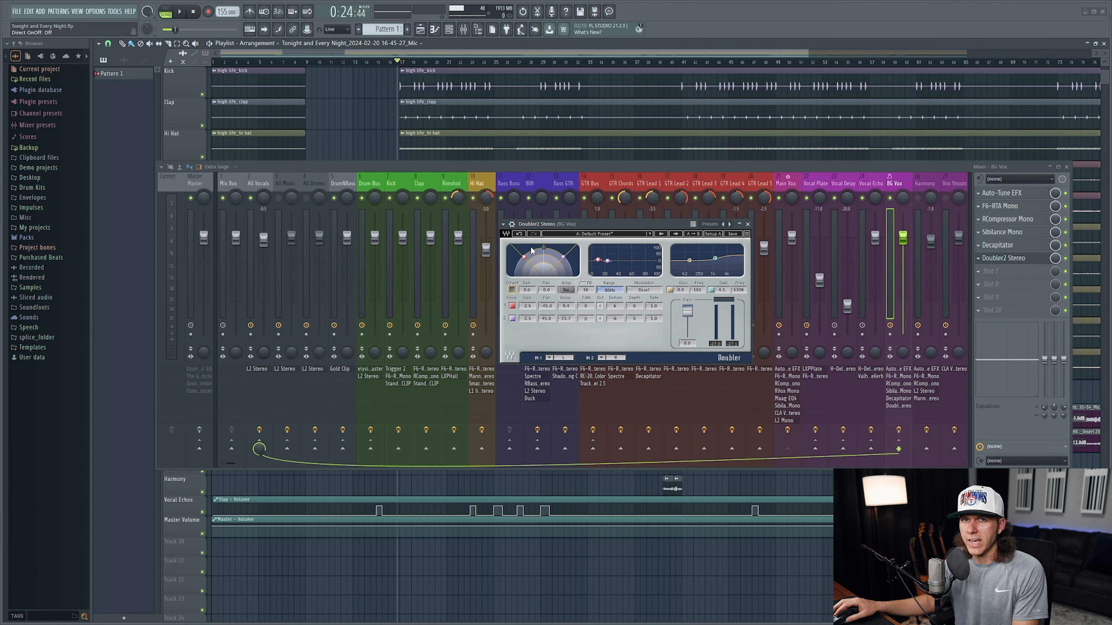
pyautogui.press('space')
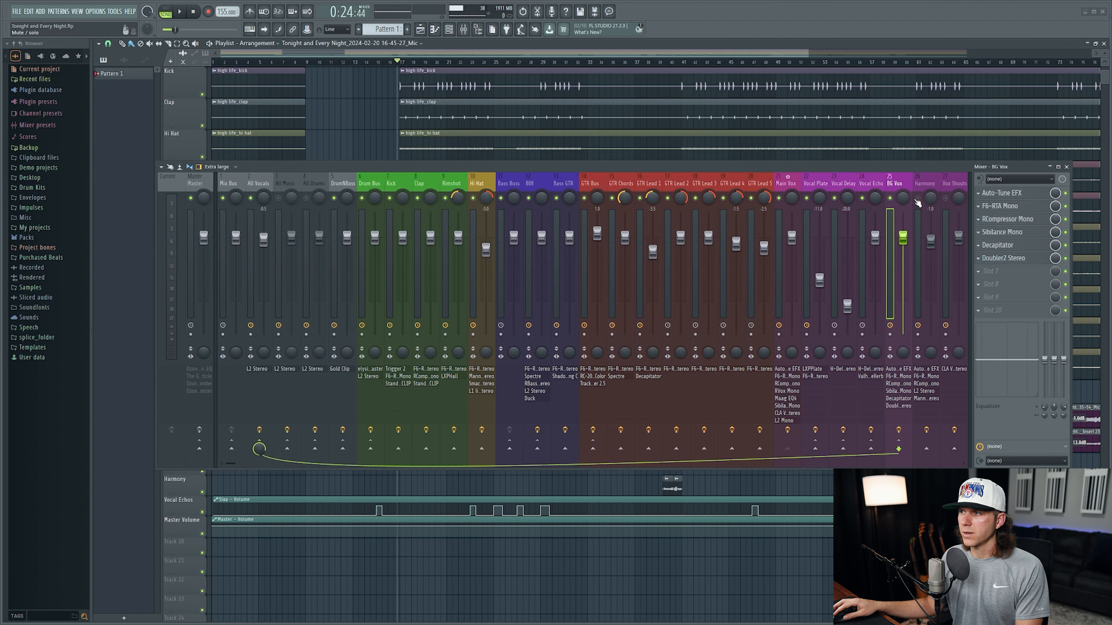
# Step: Return to the playlist, locate the Harmony clips before bar 41 and play the arrangement from 0:58:84
pyautogui.click(1066, 167)
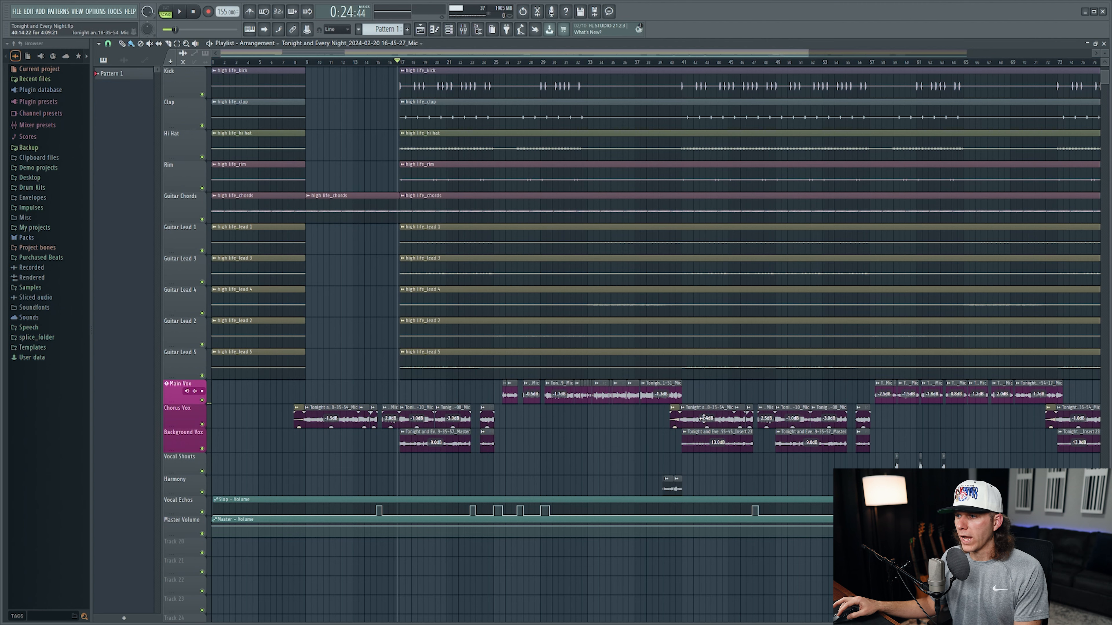
pyautogui.scroll(-2, 639, 467)
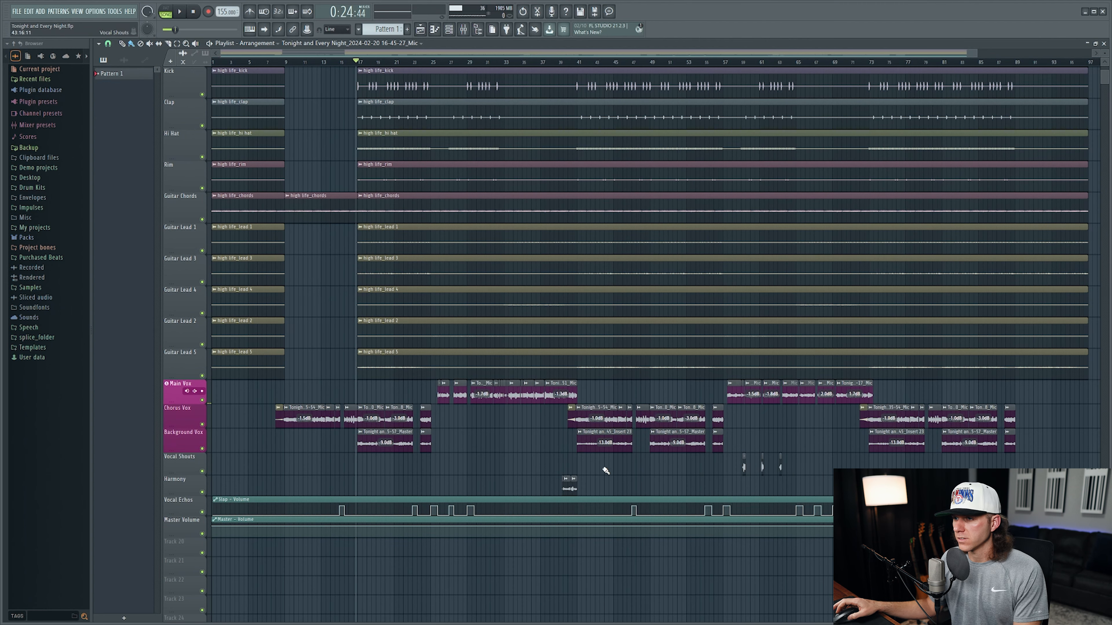
pyautogui.scroll(2, 568, 464)
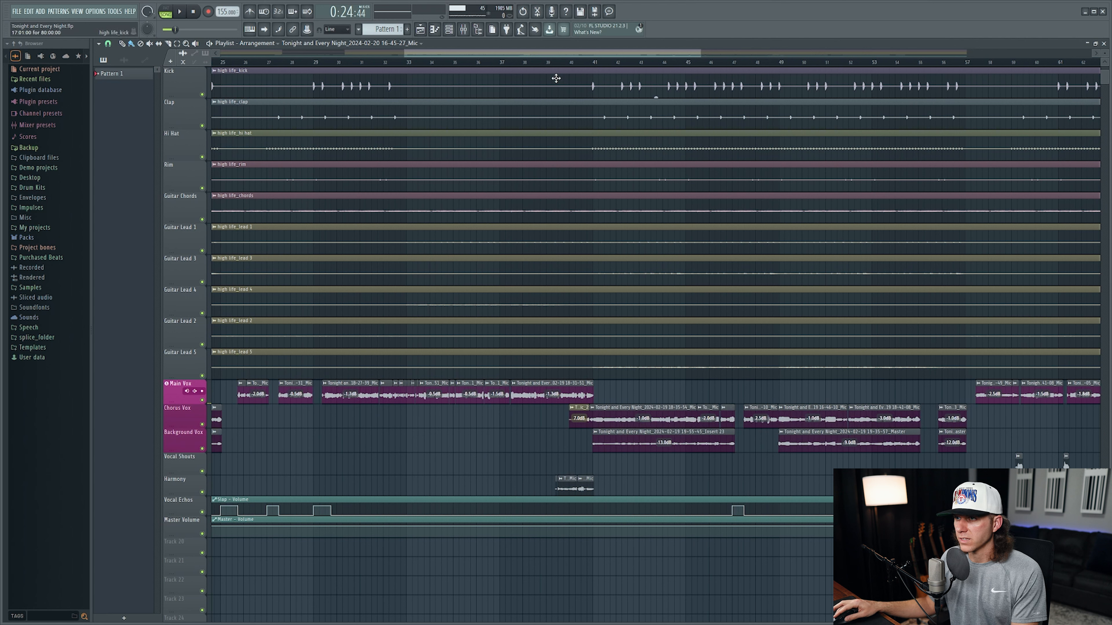
pyautogui.click(549, 64)
pyautogui.press('space')
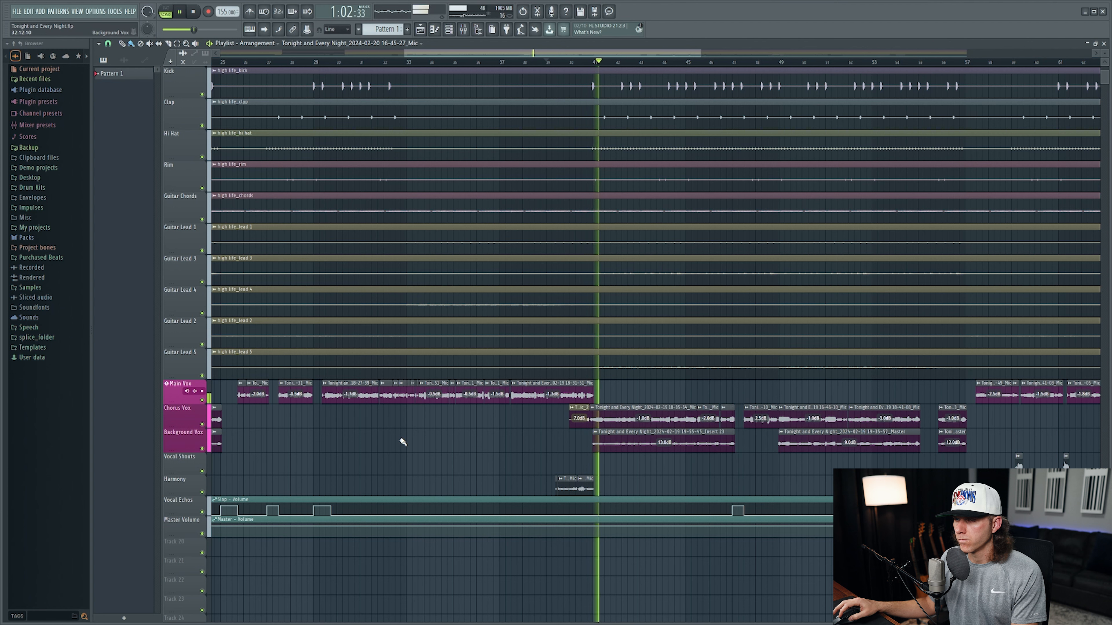
pyautogui.press('space')
# Step: Mute the lead vocal tracks and BG Vox, unmute Harmony, and play the arrangement from 0:59:19
pyautogui.click(463, 29)
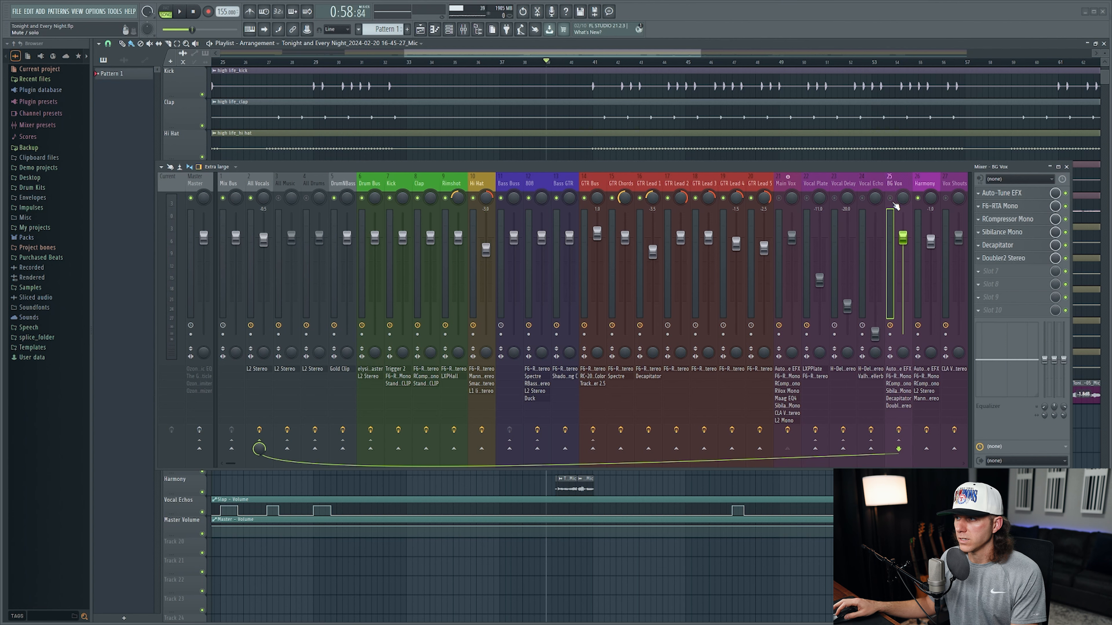
pyautogui.click(1067, 166)
pyautogui.moveTo(564, 67); pyautogui.dragTo(552, 64)
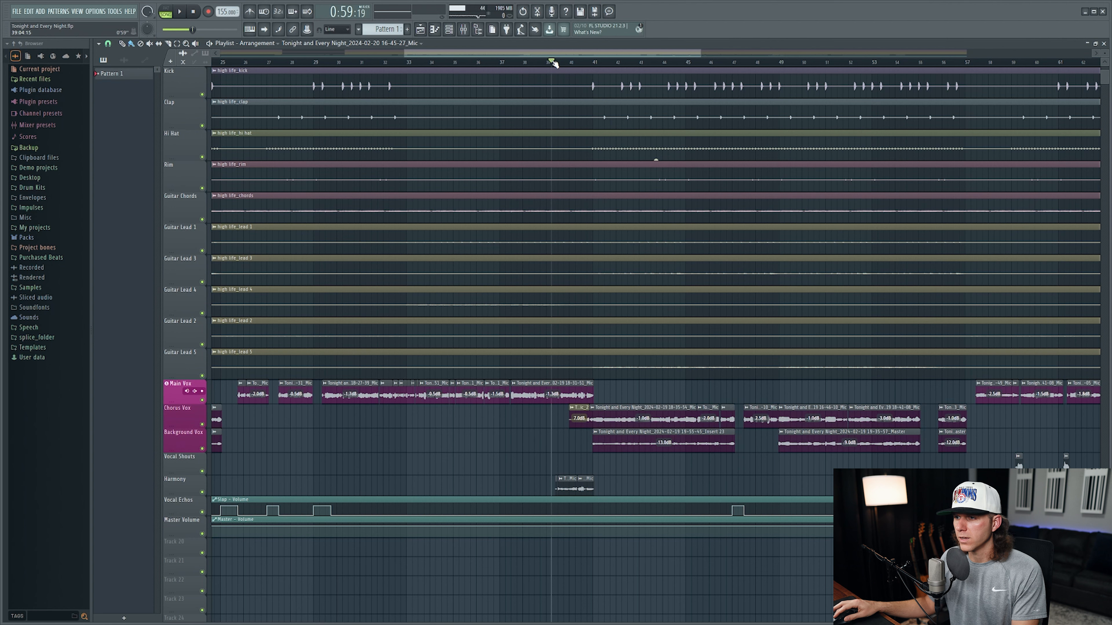
pyautogui.press('space')
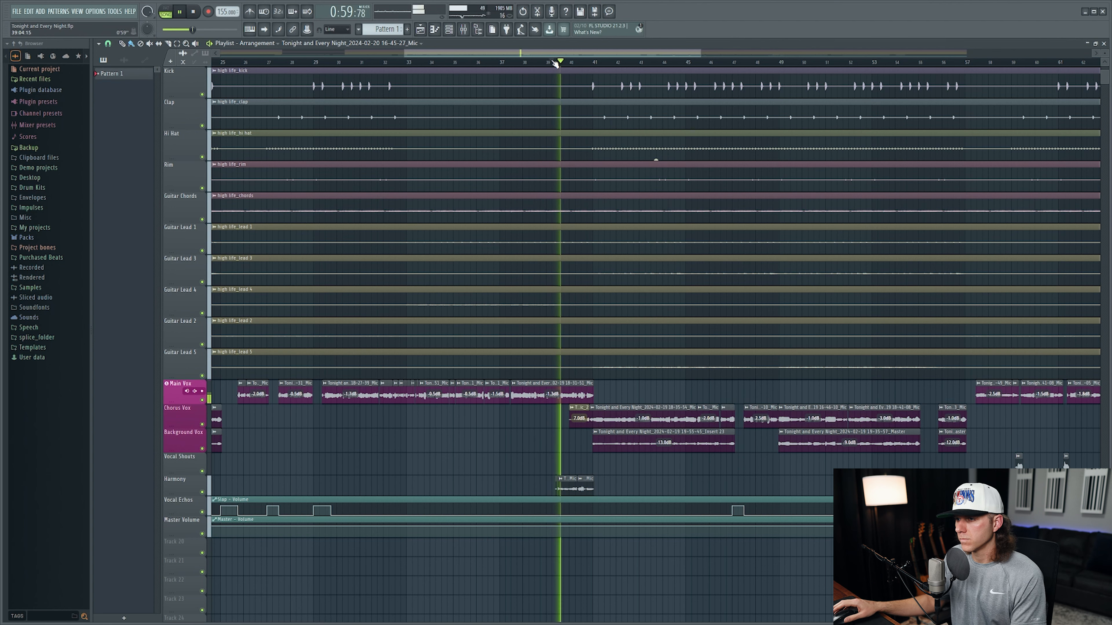
# Step: Move to the start of the last chorus in the arrangement and play from 1:48:32
pyautogui.scroll(-4, 663, 577)
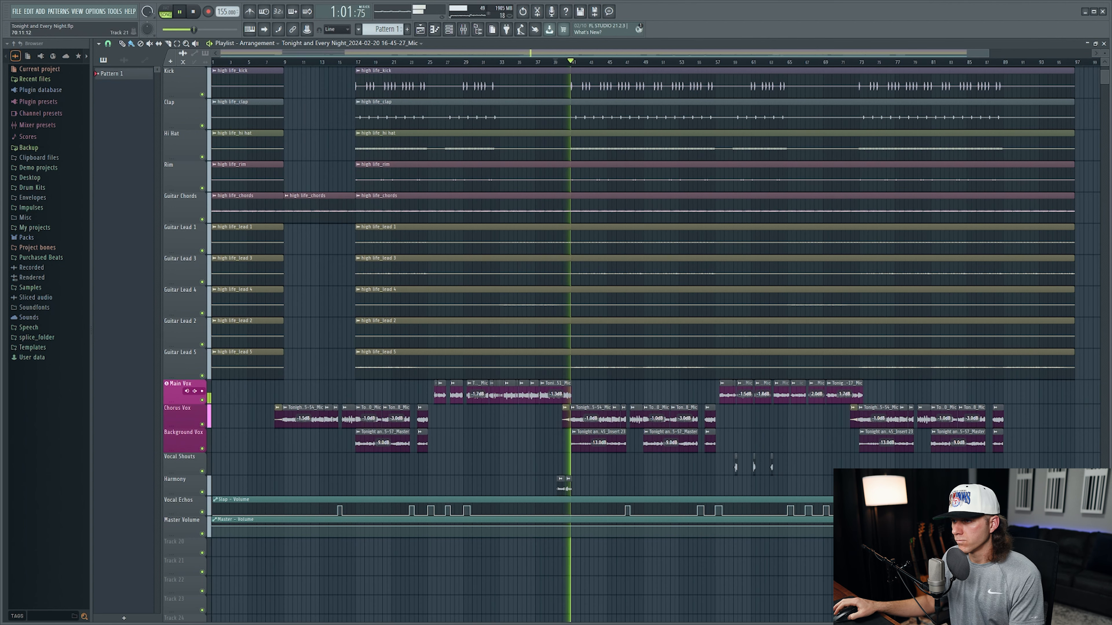
pyautogui.scroll(4, 833, 66)
pyautogui.click(833, 66)
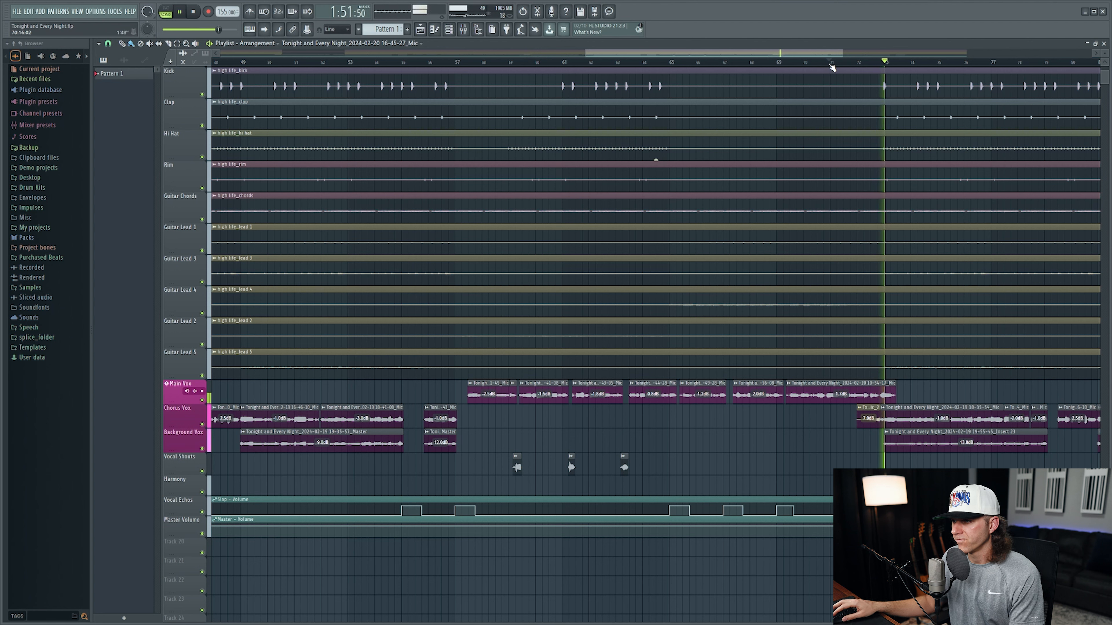
pyautogui.press('space')
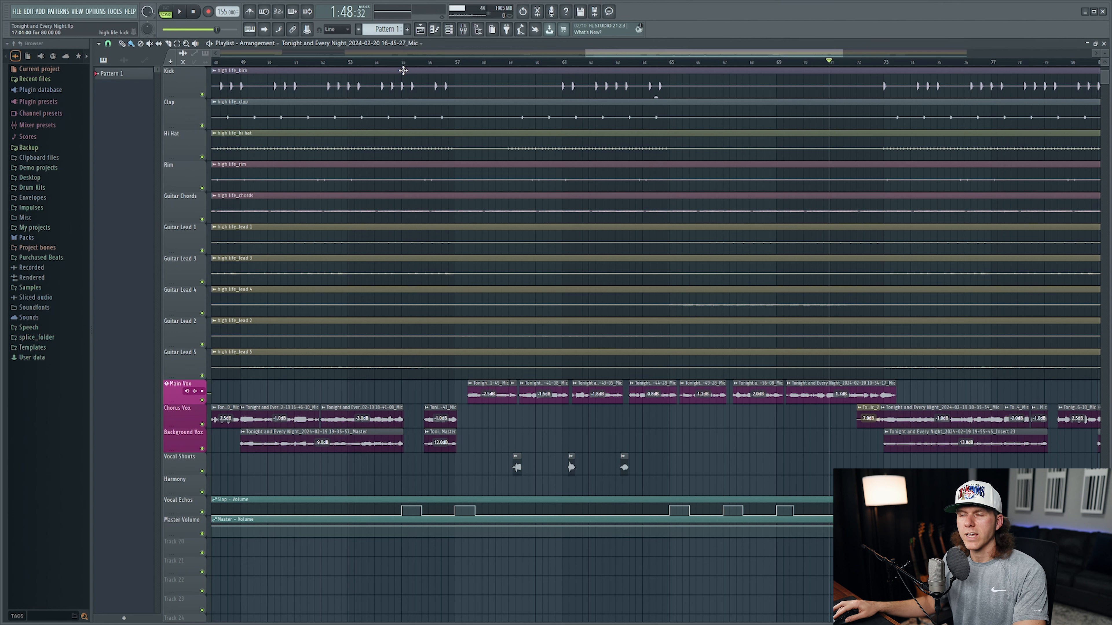
# Step: Select the Harmony track in the mixer and review its MannyM Reverb Stereo, Auto-Tune EFX and F6-RTA Mono settings
pyautogui.click(463, 30)
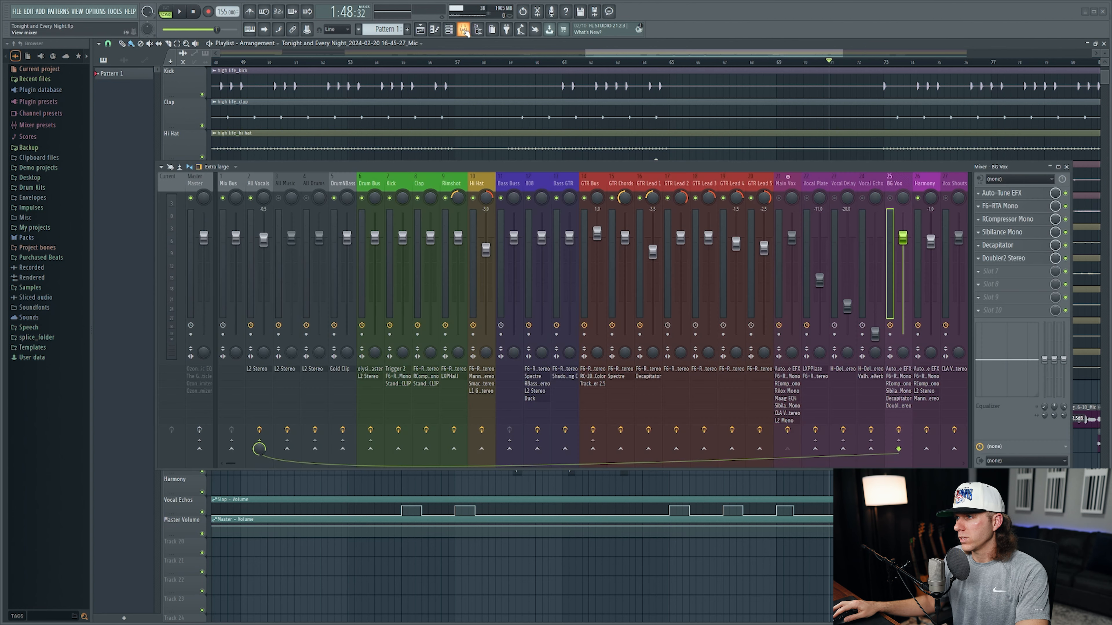
pyautogui.click(927, 183)
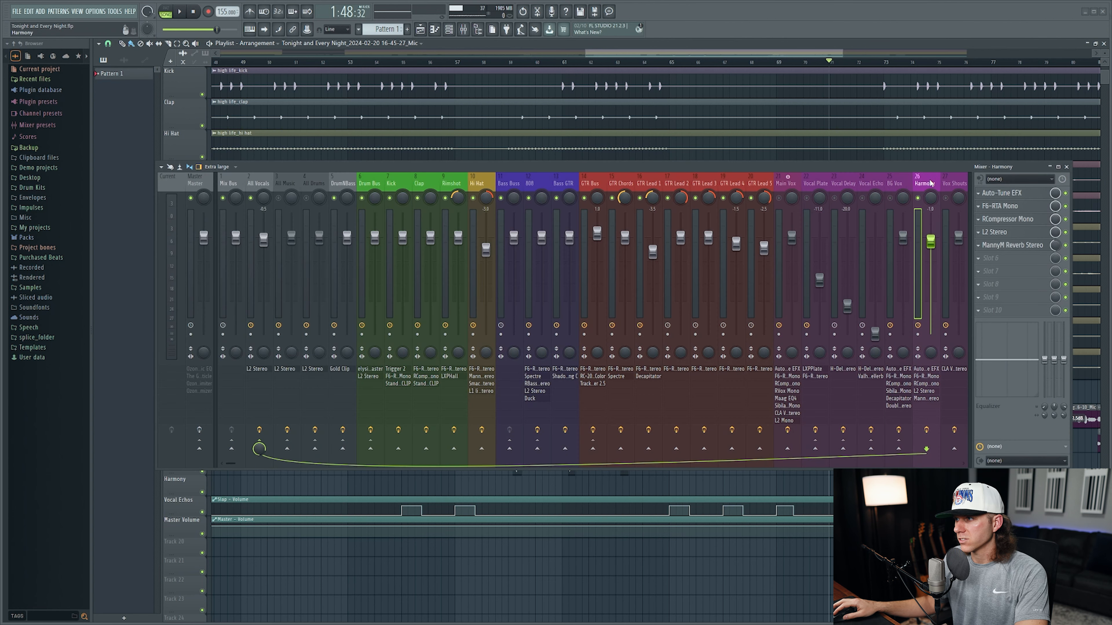
pyautogui.click(1021, 246)
pyautogui.click(1024, 246)
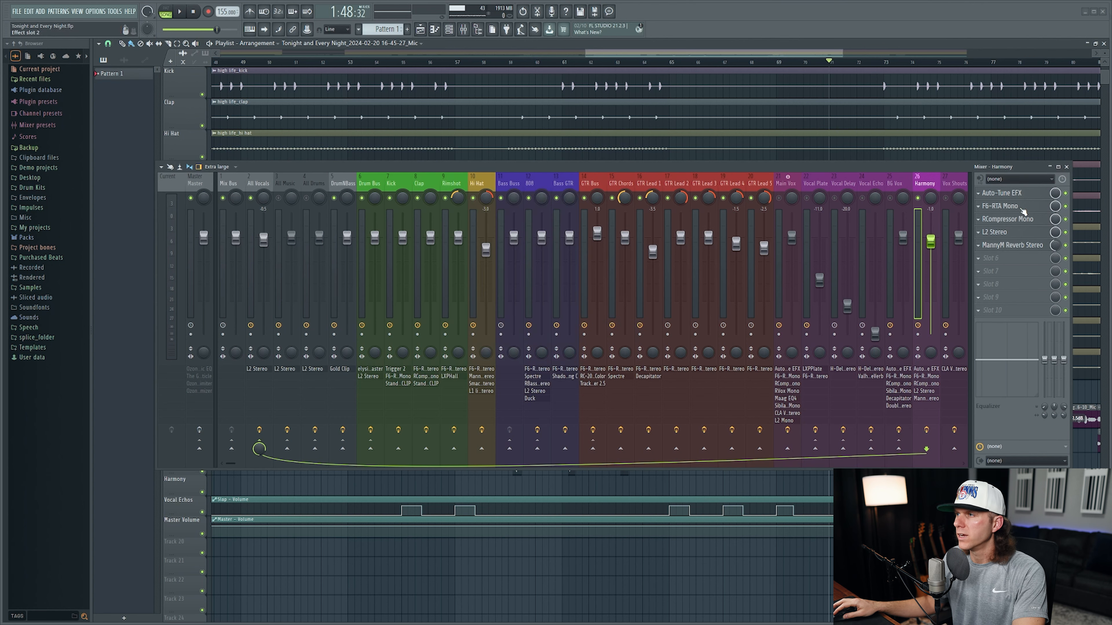
pyautogui.click(1022, 194)
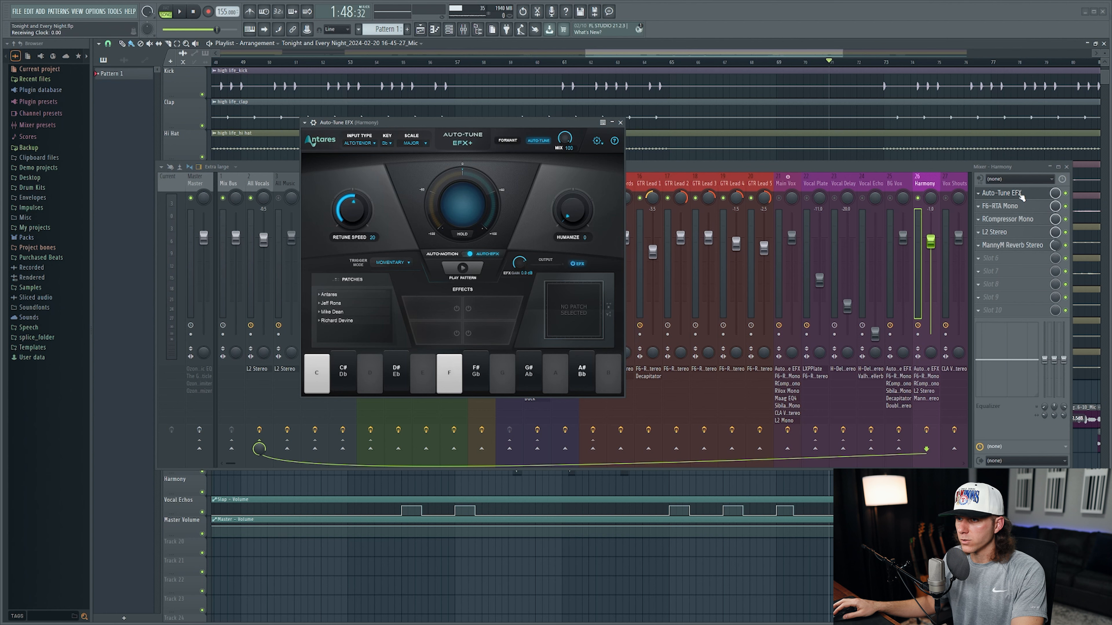
pyautogui.click(1021, 196)
pyautogui.click(1021, 208)
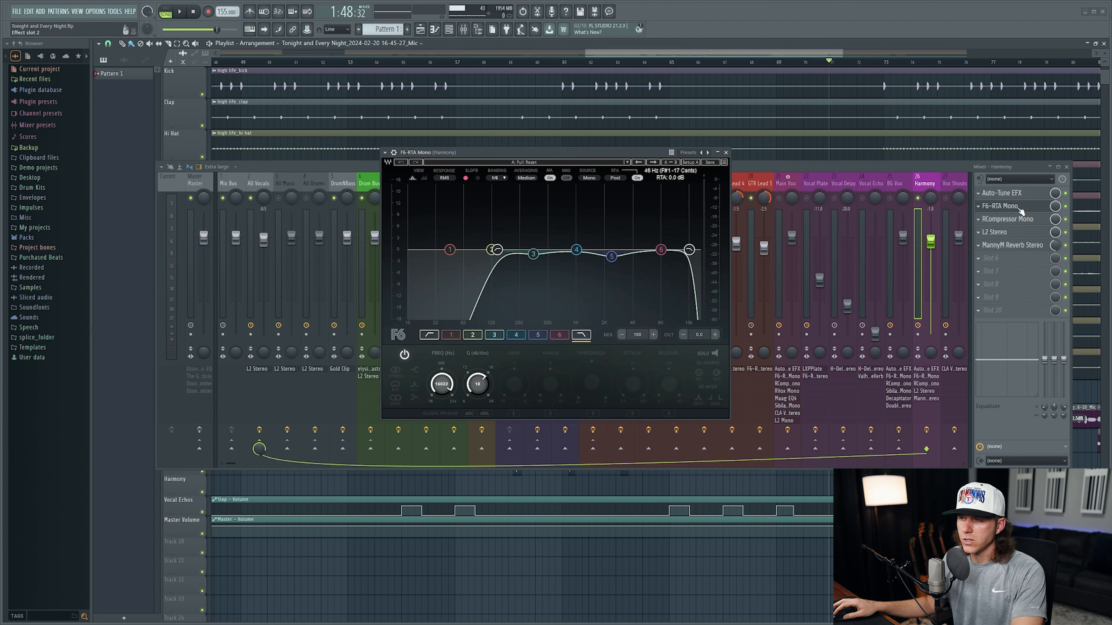
pyautogui.click(1021, 209)
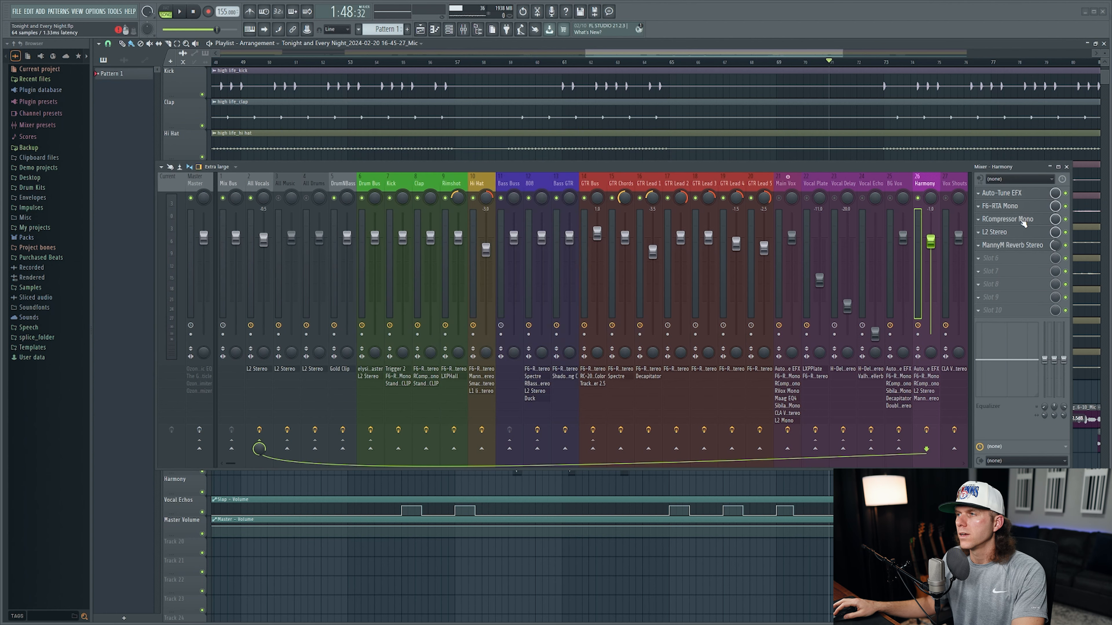
# Step: Review the RCompressor Mono, L2 Stereo and MannyM Reverb Stereo settings on the Harmony track
pyautogui.click(1021, 220)
pyautogui.moveTo(609, 176); pyautogui.dragTo(636, 191)
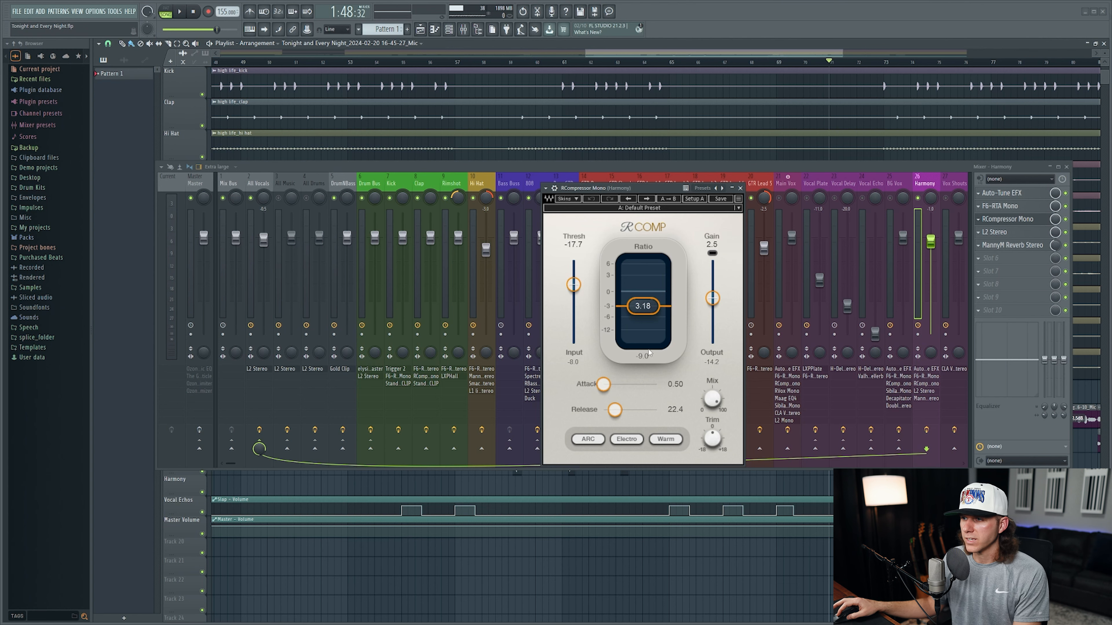
pyautogui.click(740, 188)
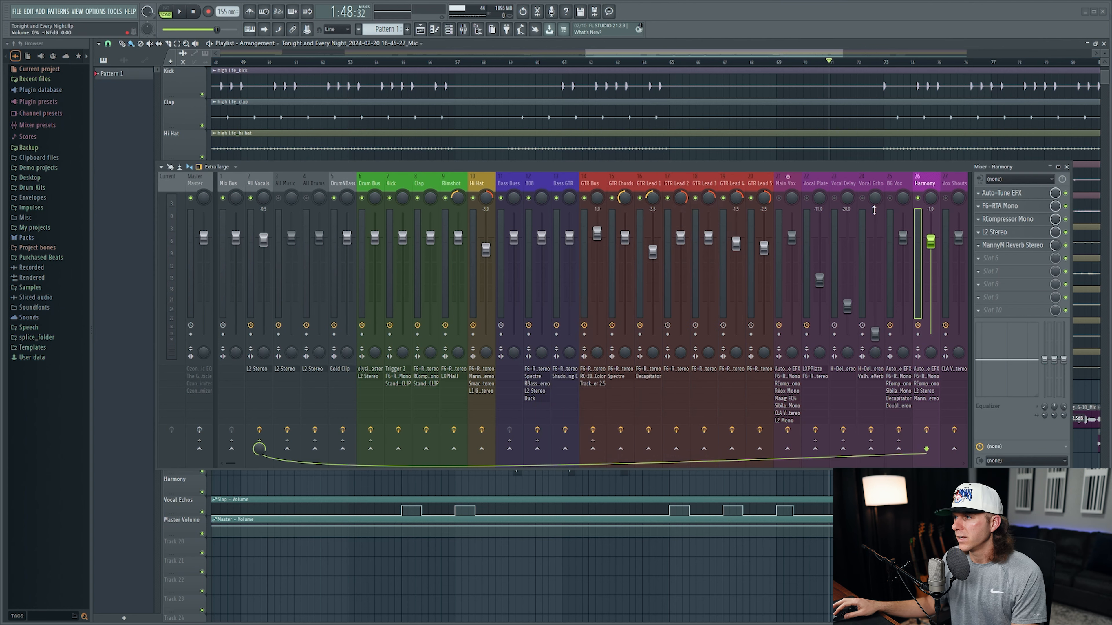
pyautogui.click(1003, 232)
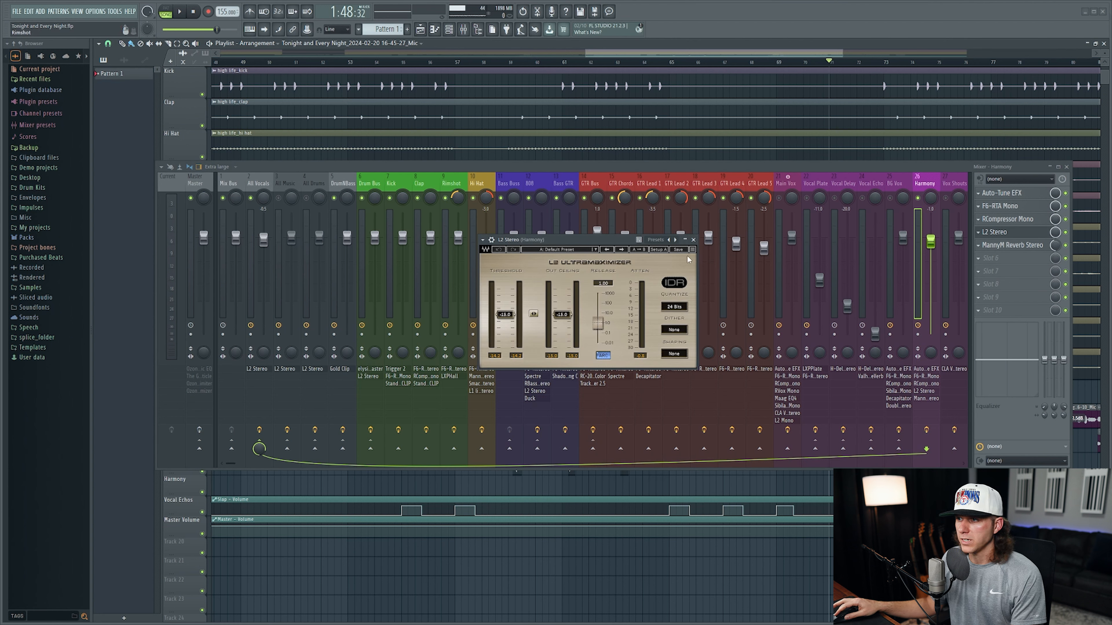
pyautogui.click(694, 240)
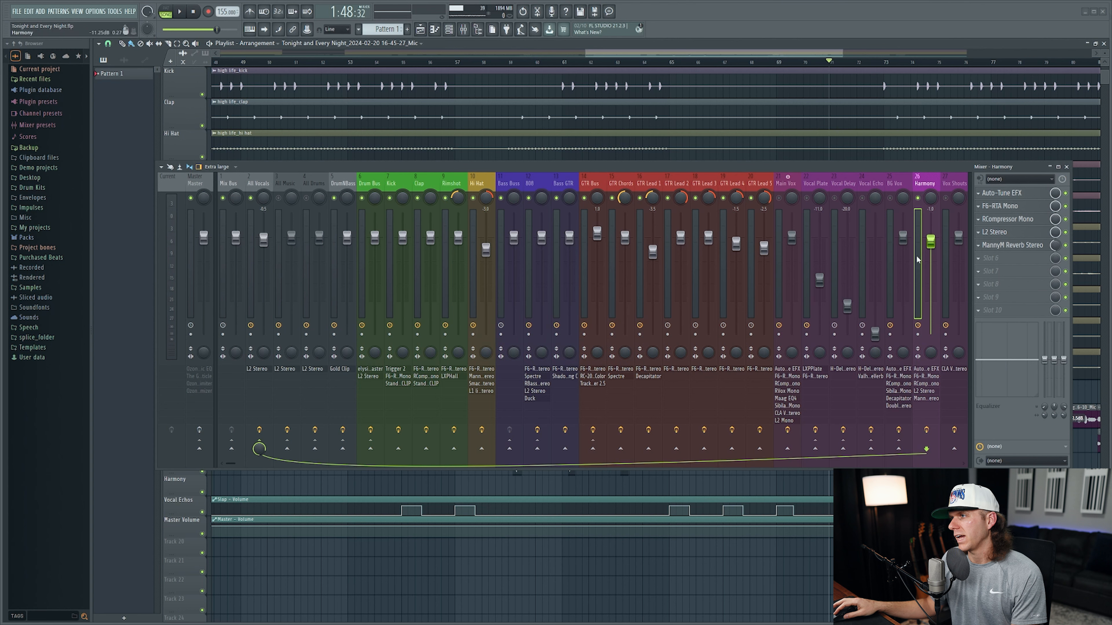
pyautogui.click(1005, 246)
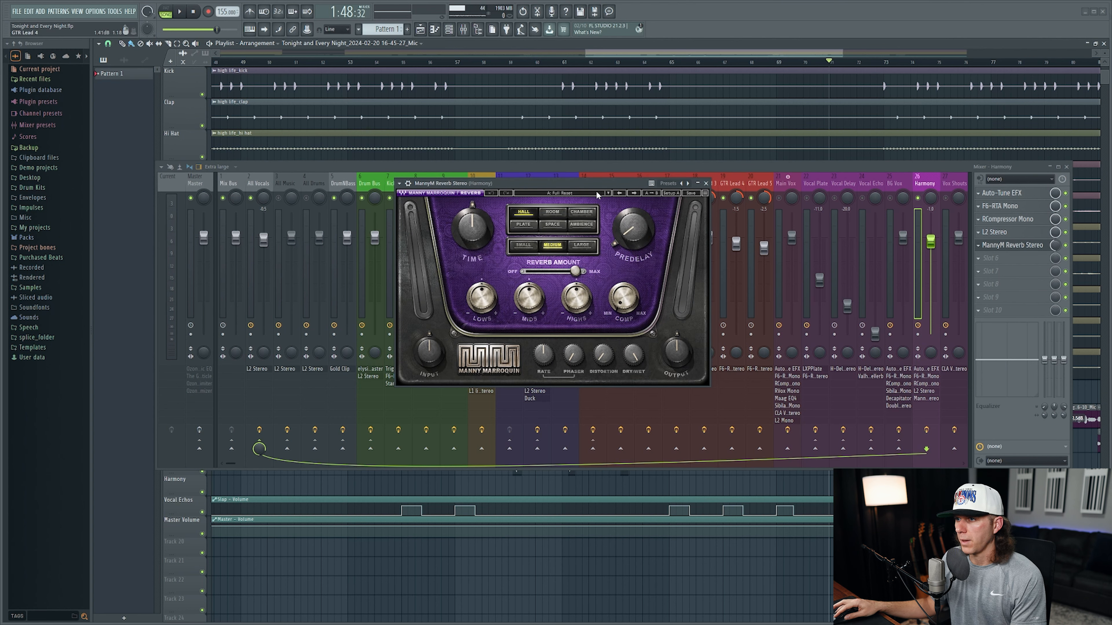
pyautogui.moveTo(456, 183); pyautogui.dragTo(465, 218)
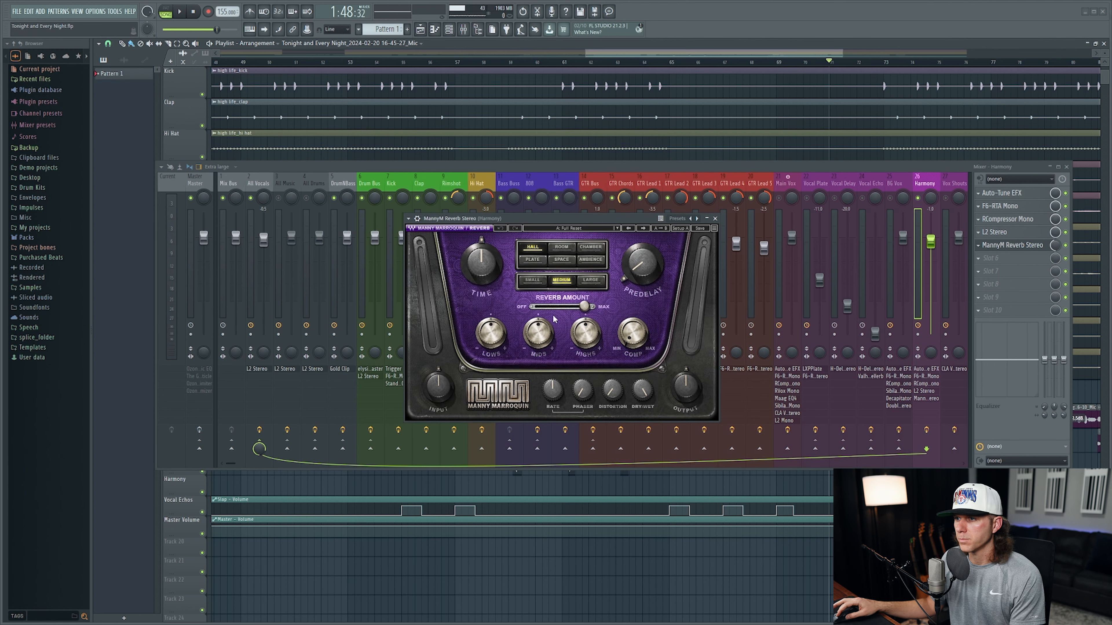
pyautogui.click(715, 218)
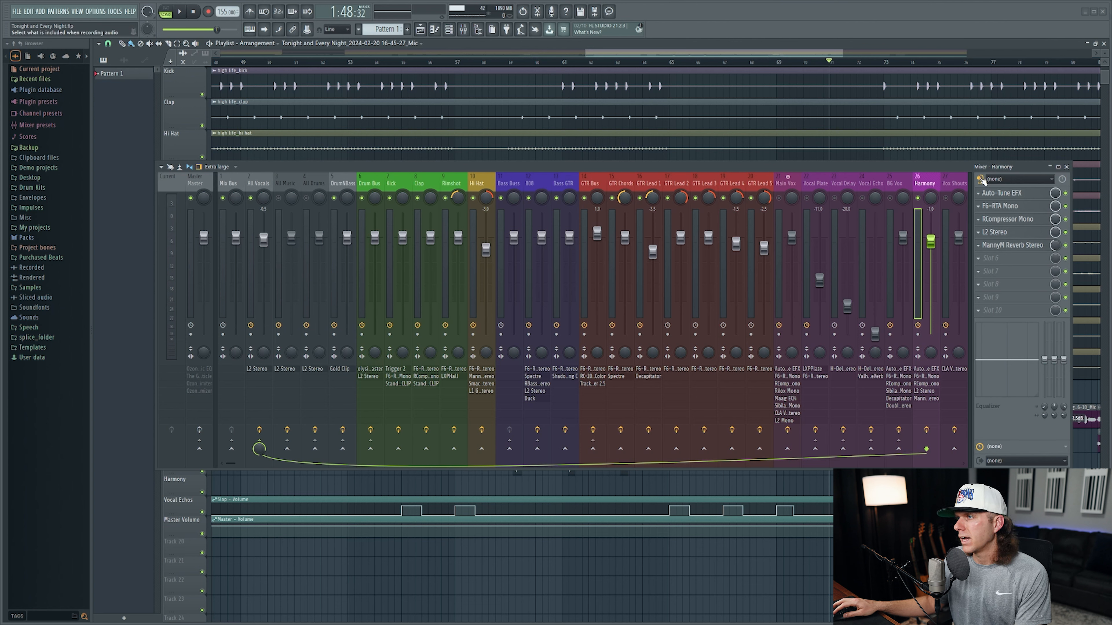
# Step: Unmute BG Vox, Vocal Echo, Vocal Delay, Vocal Plate and Main Vox, and play the arrangement from 1:48:32
pyautogui.click(891, 198)
pyautogui.click(862, 199)
pyautogui.click(835, 198)
pyautogui.click(807, 198)
pyautogui.click(779, 198)
pyautogui.click(1066, 167)
pyautogui.press('space')
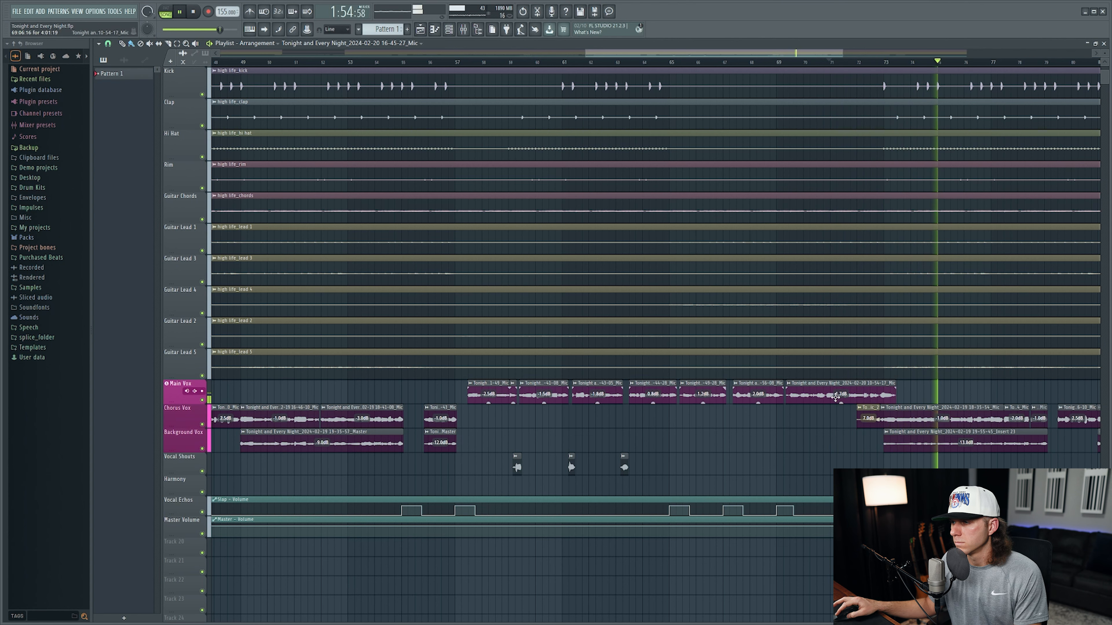
pyautogui.press('space')
# Step: Solo the Chorus Vox track in the playlist and play its last chorus from 1:49:57
pyautogui.keyDown('ctrl'); pyautogui.click(202, 425); pyautogui.keyUp('ctrl')
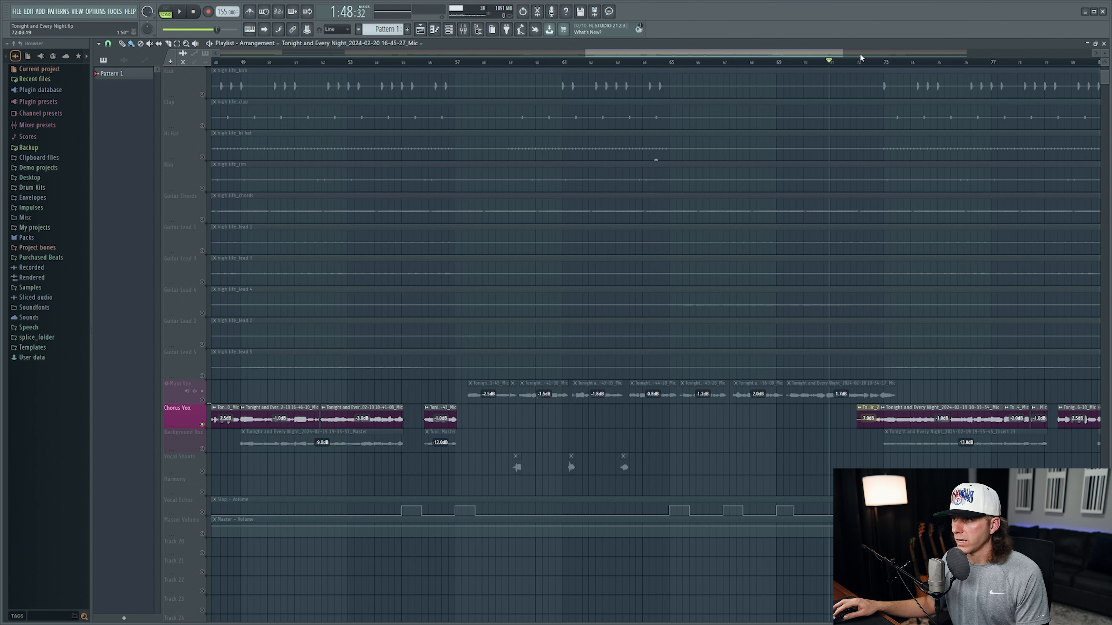
pyautogui.moveTo(862, 62); pyautogui.dragTo(852, 62)
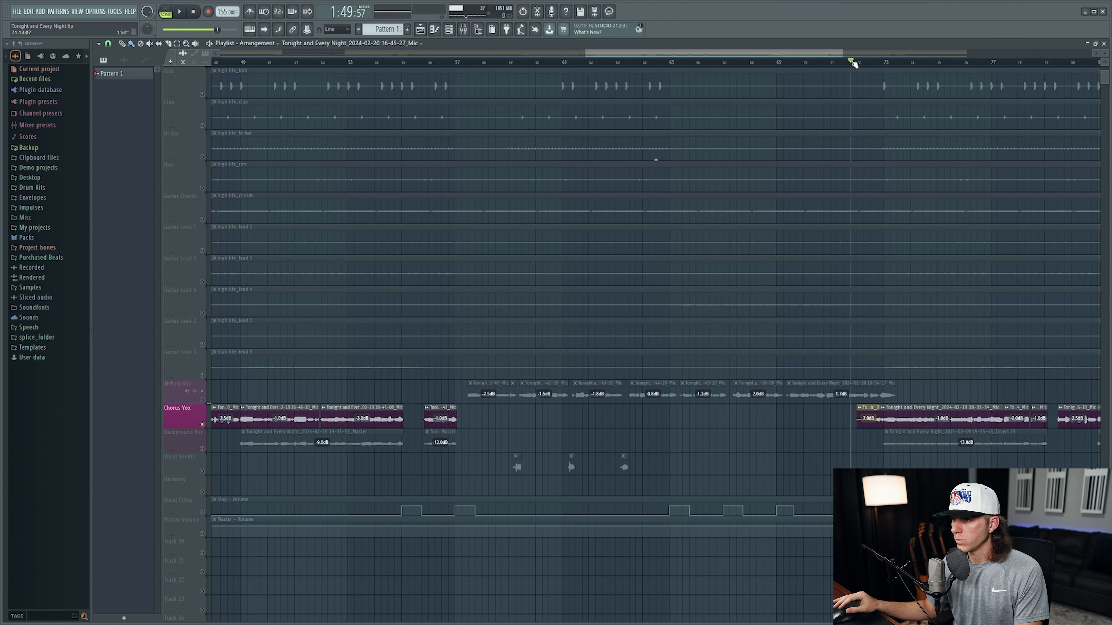
pyautogui.press('space')
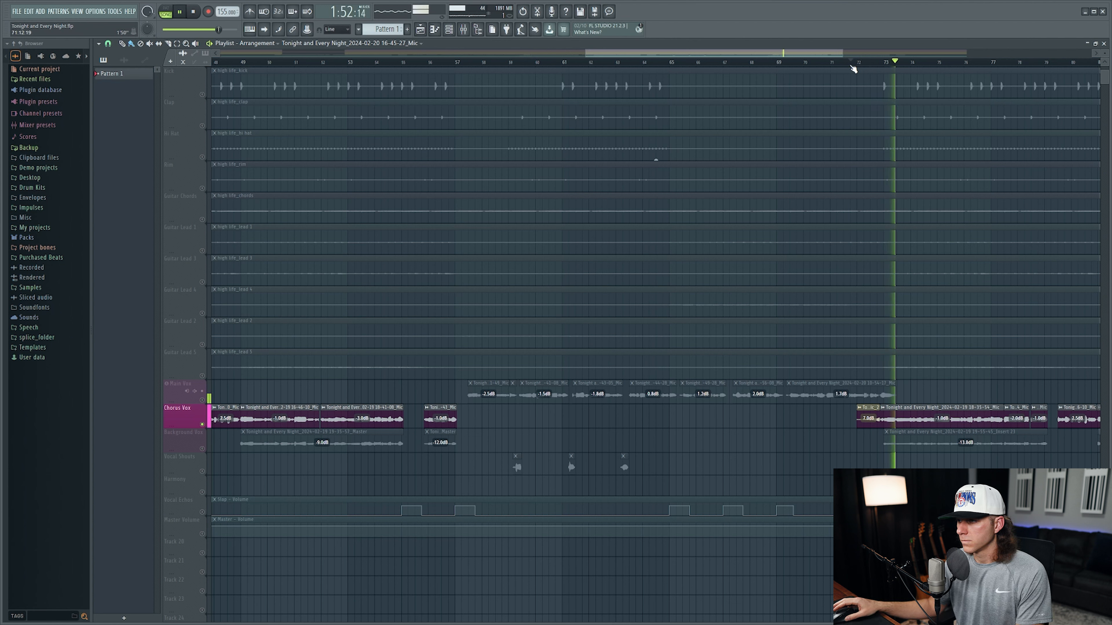
pyautogui.press('space')
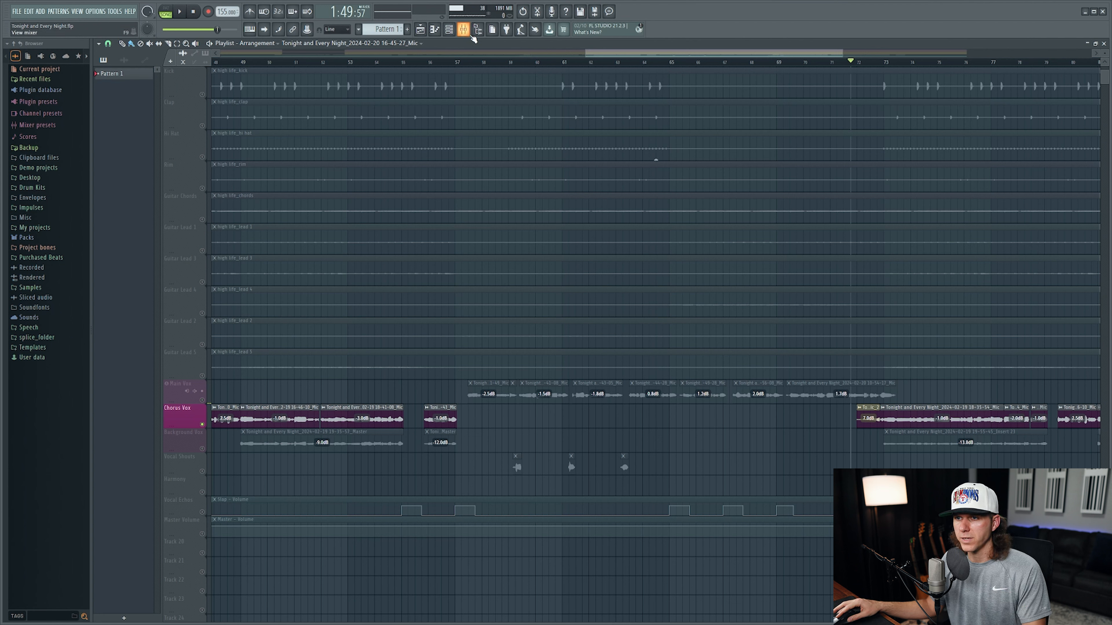
# Step: Select the Vox Shouts mixer track, return to the Vocal Shouts clips in the playlist and play from 1:26:96
pyautogui.press('F9')
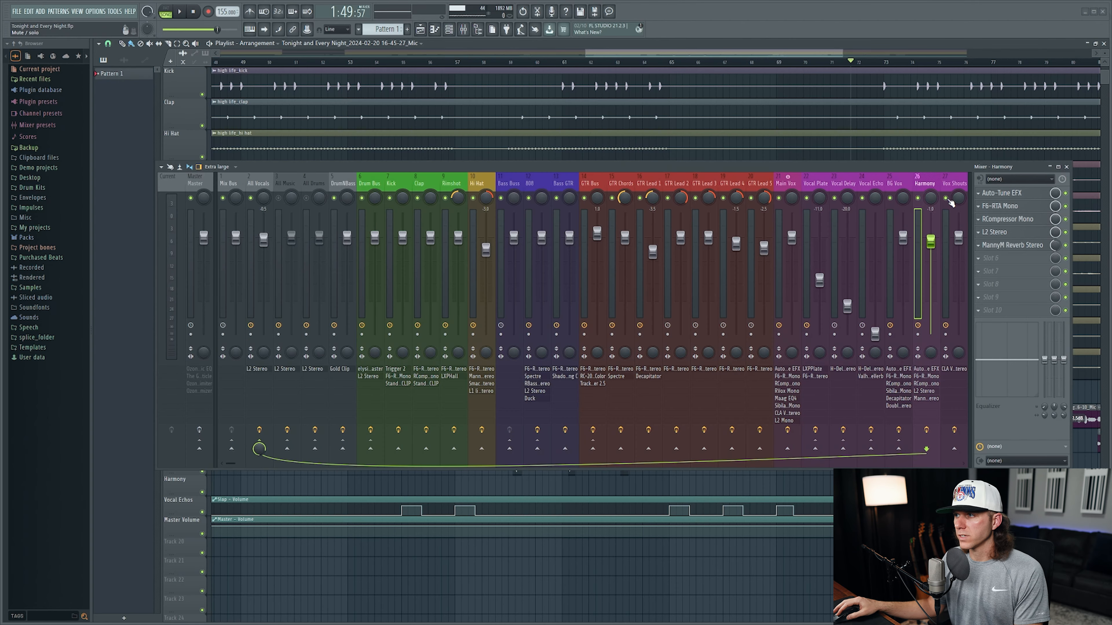
pyautogui.click(960, 182)
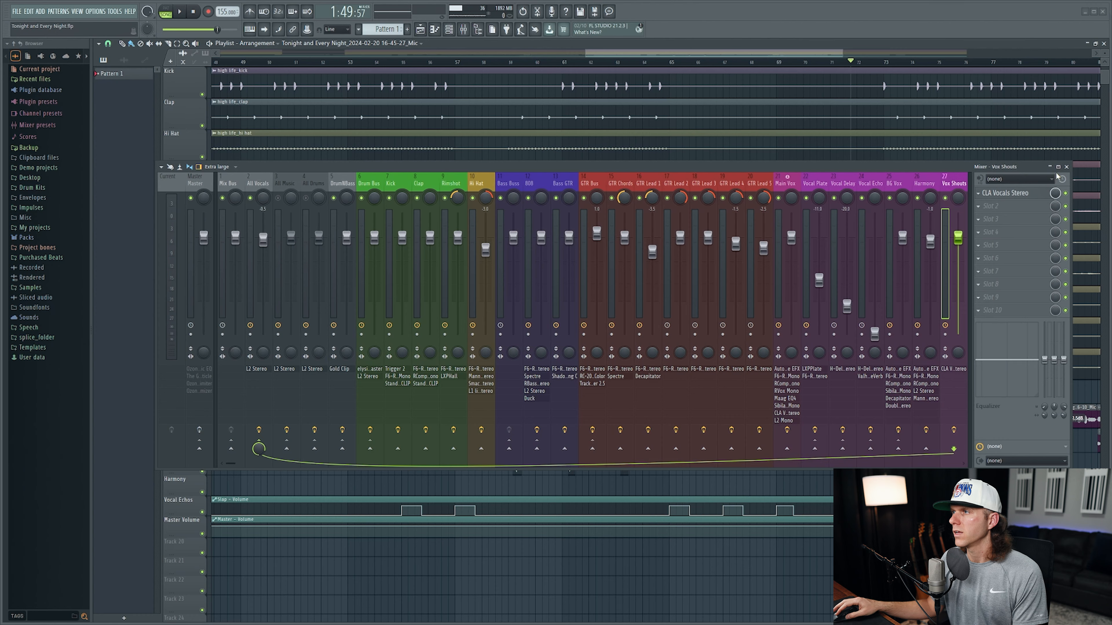
pyautogui.click(1066, 167)
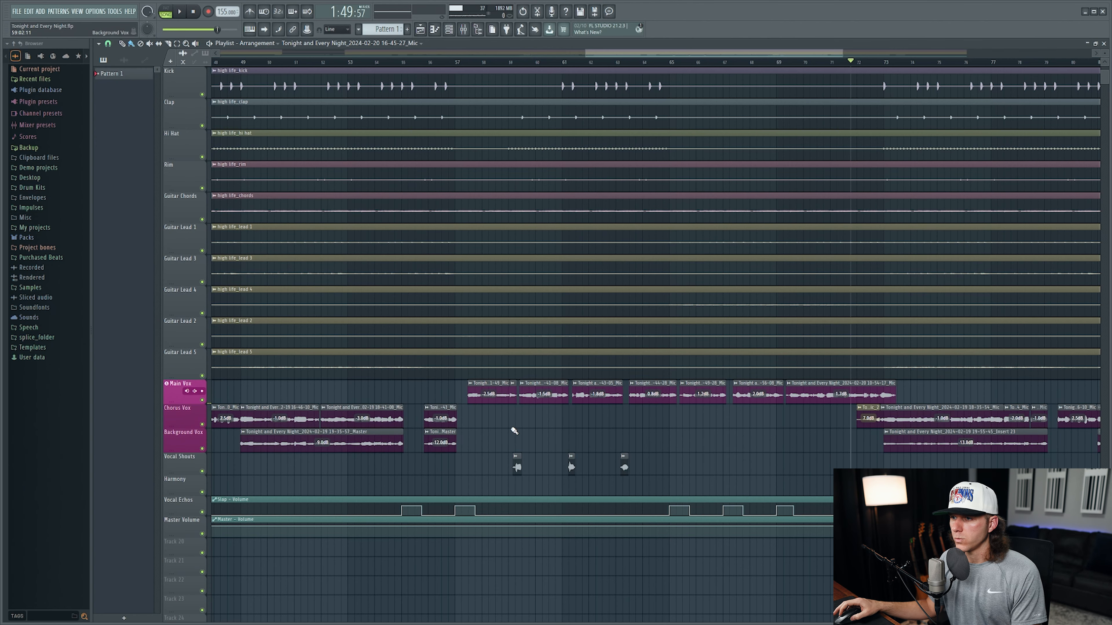
pyautogui.keyDown('ctrl'); pyautogui.scroll(4, 514, 431); pyautogui.keyUp('ctrl')
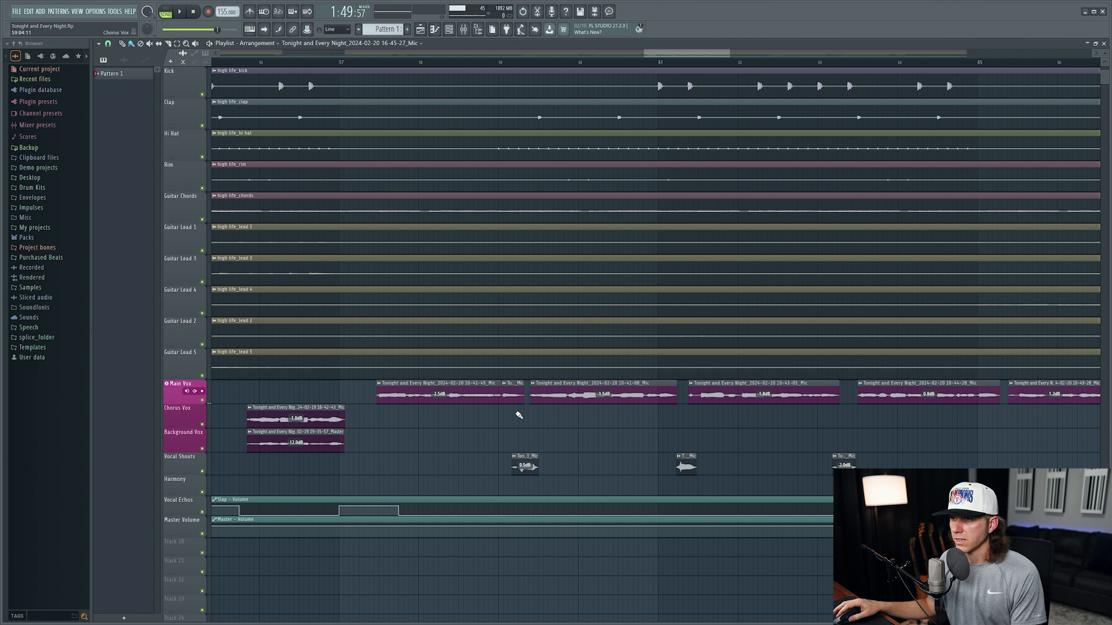
pyautogui.click(355, 65)
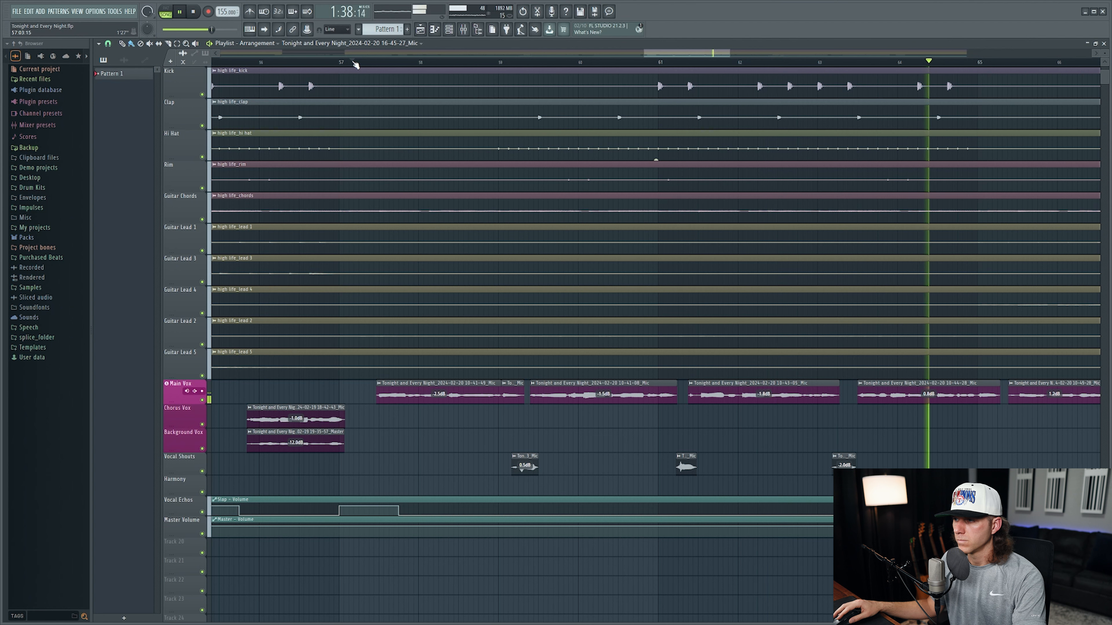
pyautogui.press('space')
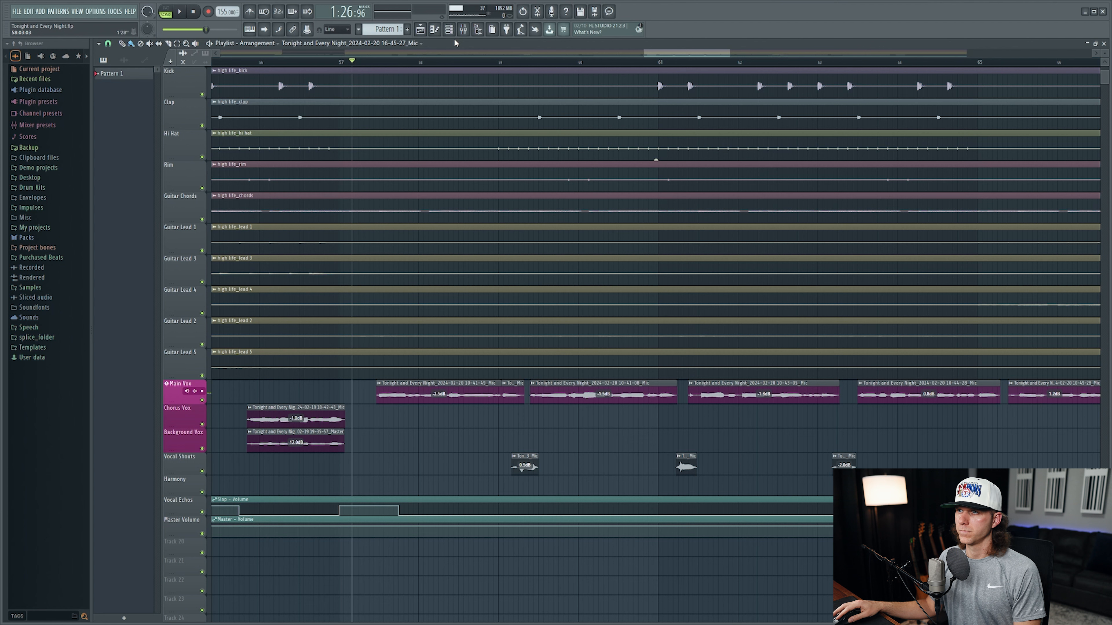
# Step: Examine the CLA Vocals Stereo settings on the Vox Shouts mixer track
pyautogui.press('F9')
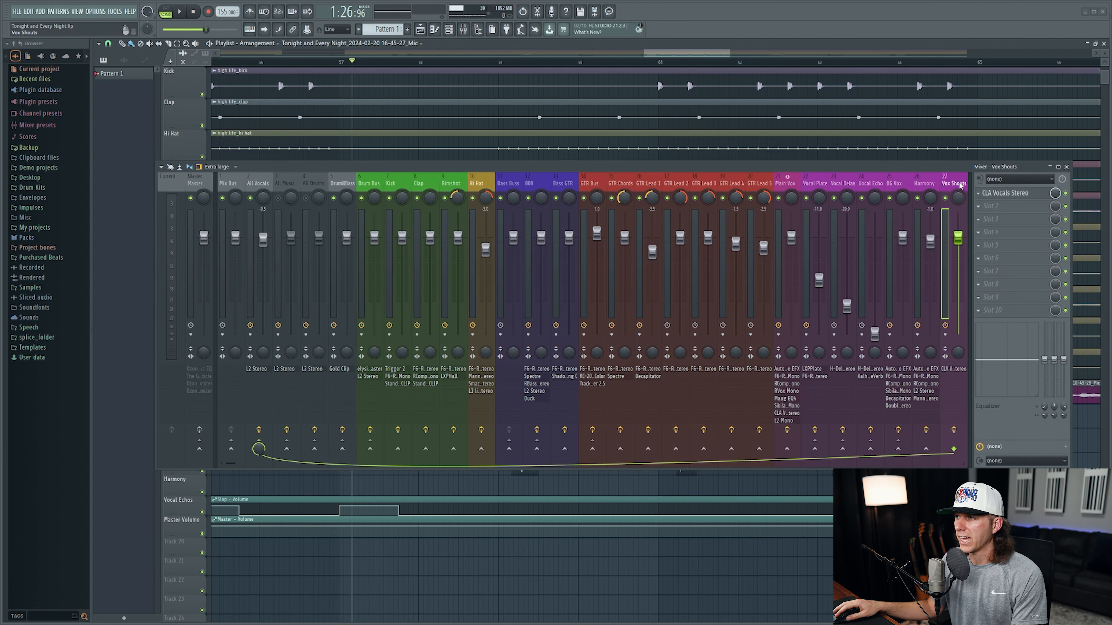
pyautogui.click(1013, 199)
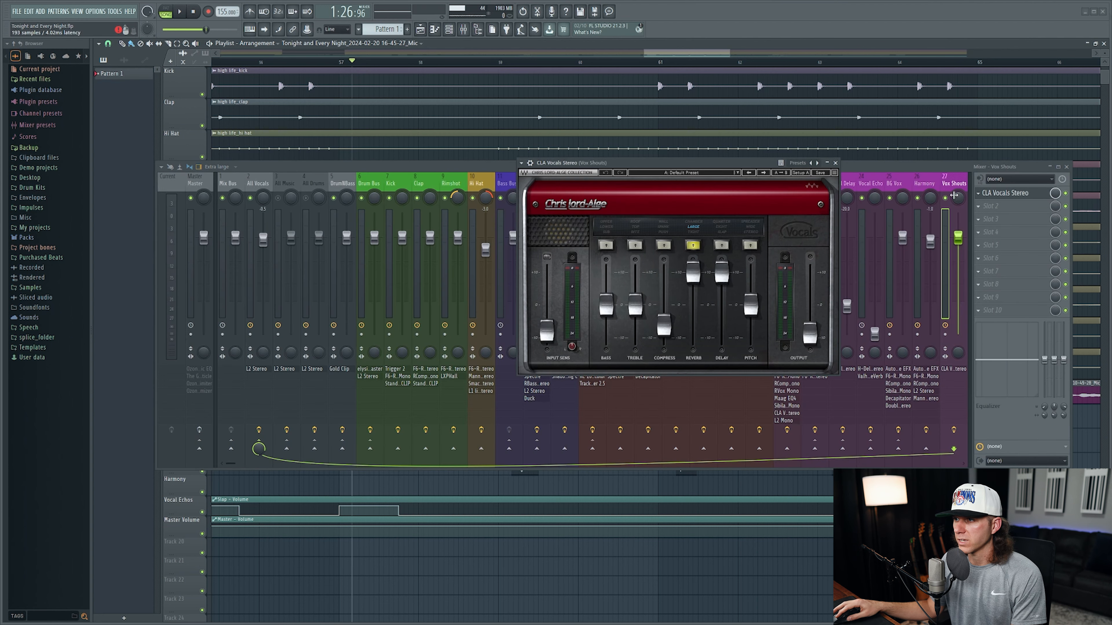
pyautogui.moveTo(706, 180); pyautogui.dragTo(669, 194)
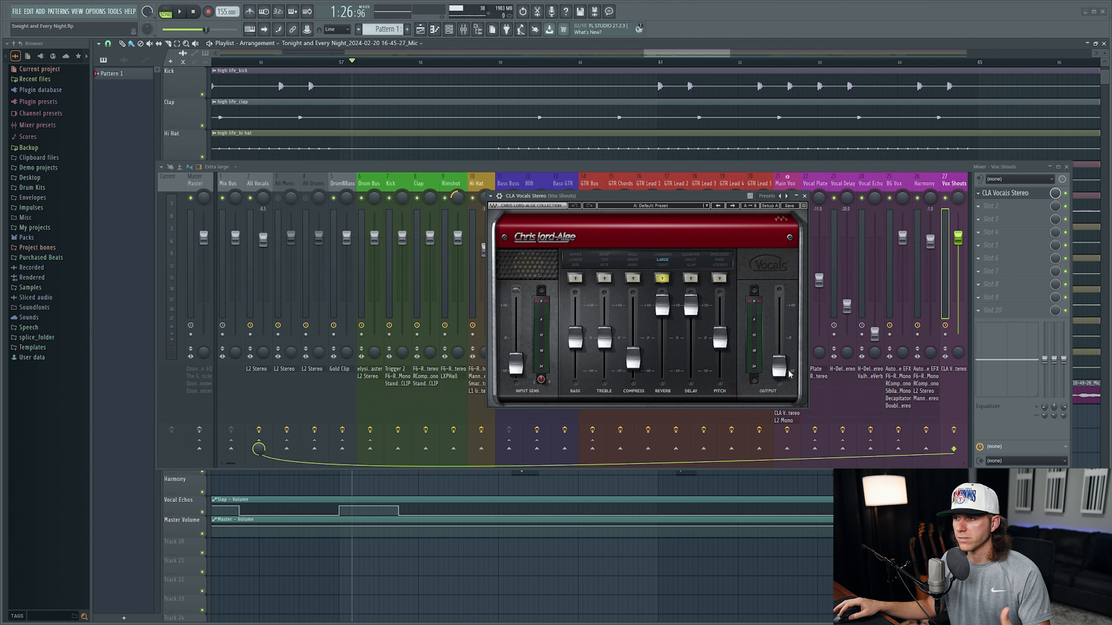
# Step: Step through the vocal mixer tracks from Main Vox to Vox Shouts to check their effects and routing
pyautogui.click(790, 184)
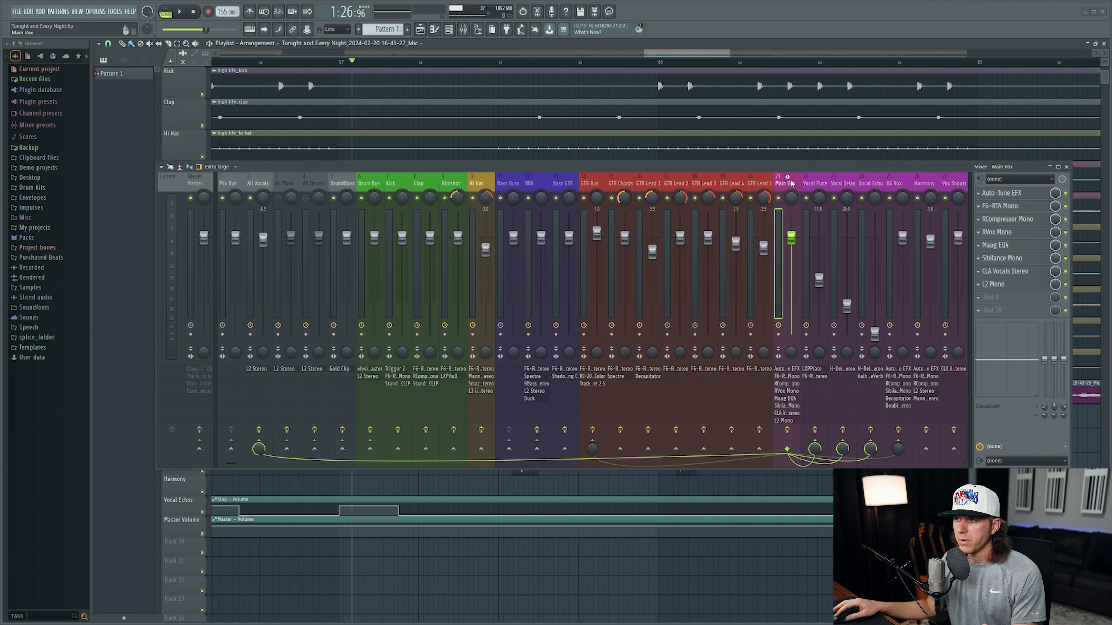
pyautogui.click(812, 185)
pyautogui.click(840, 184)
pyautogui.click(867, 185)
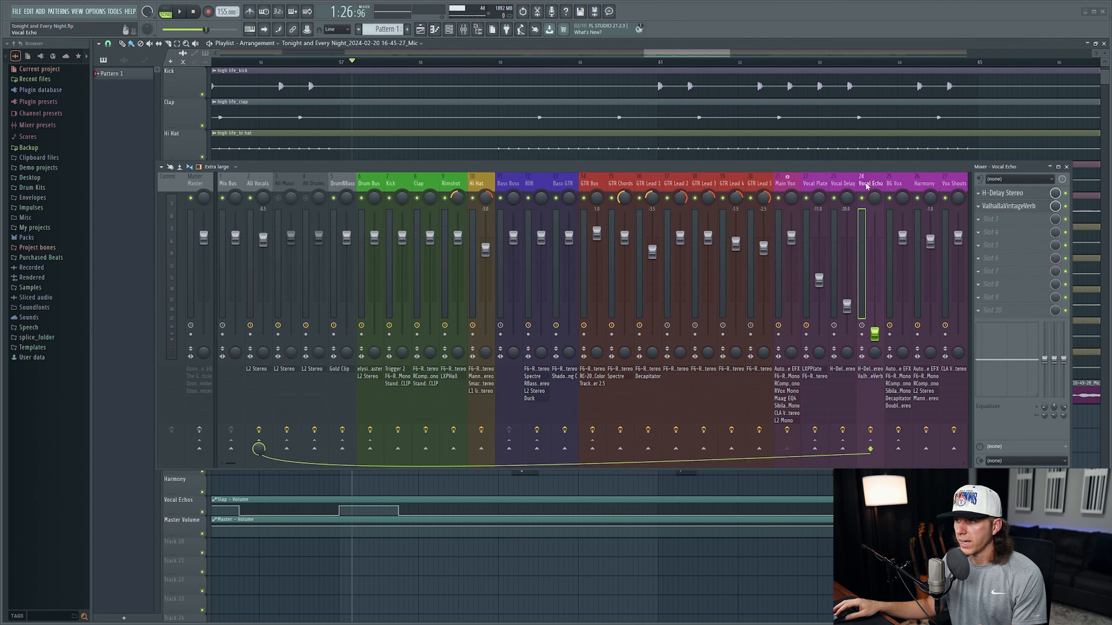
pyautogui.click(901, 188)
pyautogui.click(924, 184)
pyautogui.click(953, 183)
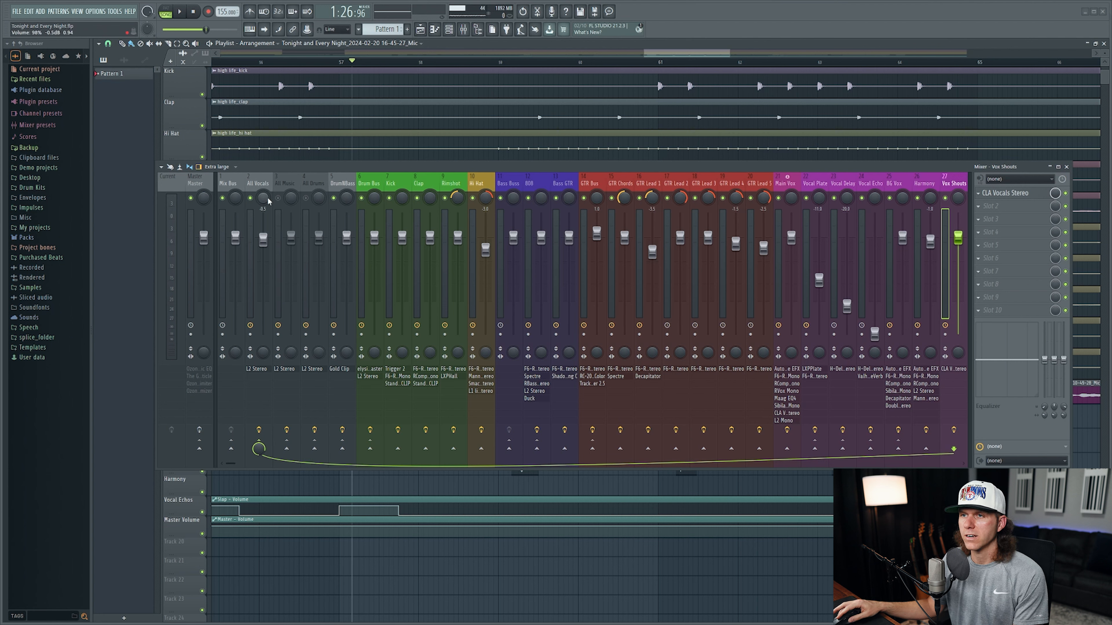
# Step: Select the All Vocals bus and examine its L2 Stereo limiter settings
pyautogui.click(258, 184)
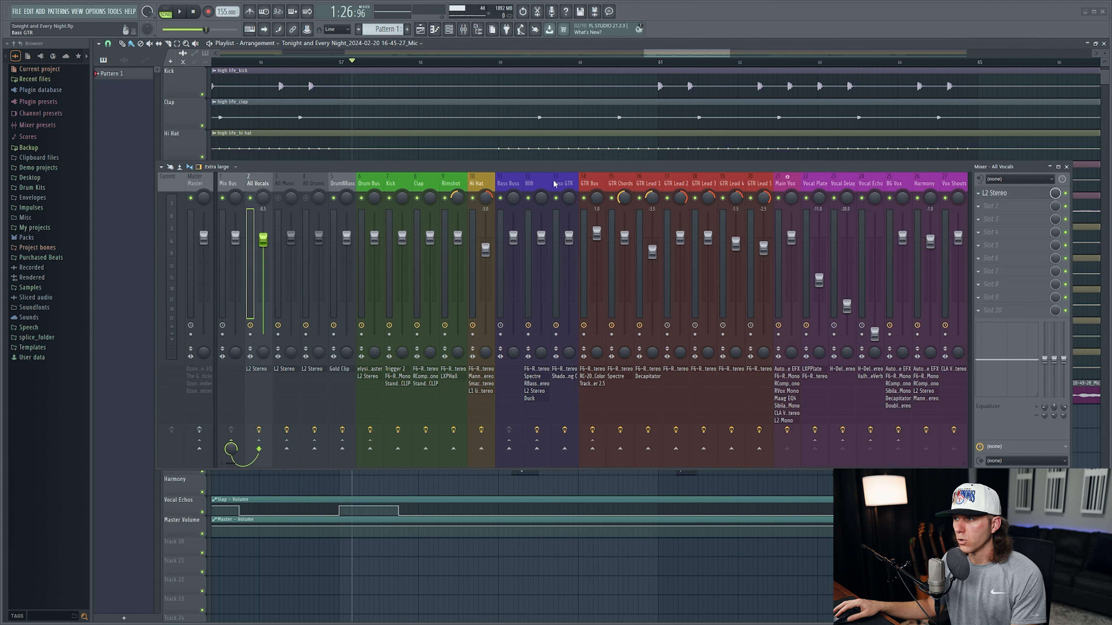
pyautogui.click(1021, 196)
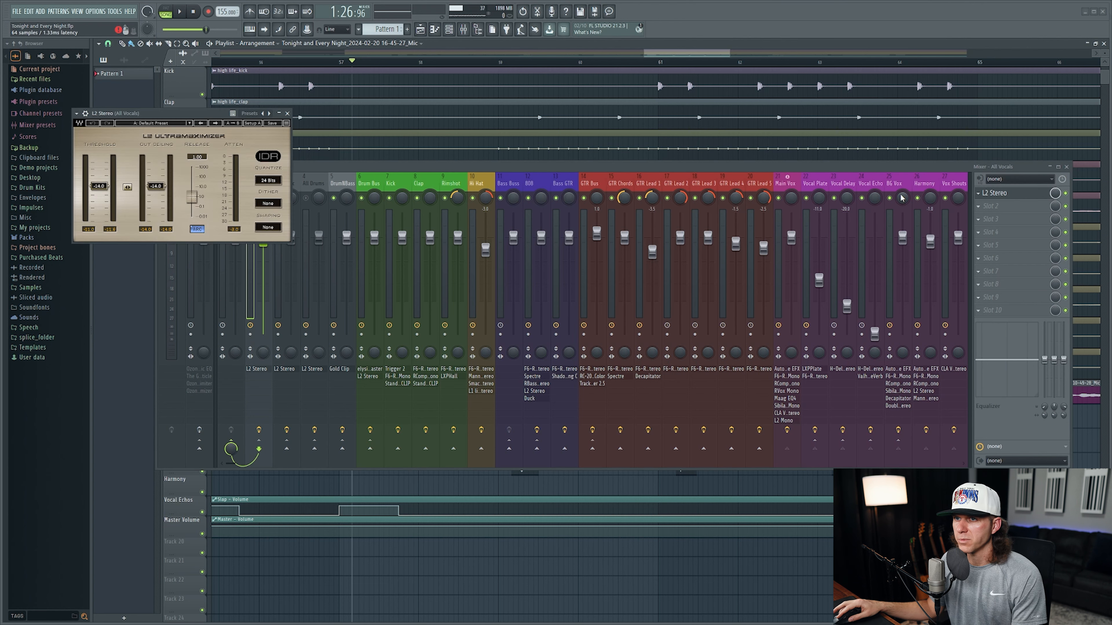
pyautogui.moveTo(221, 119); pyautogui.dragTo(615, 186)
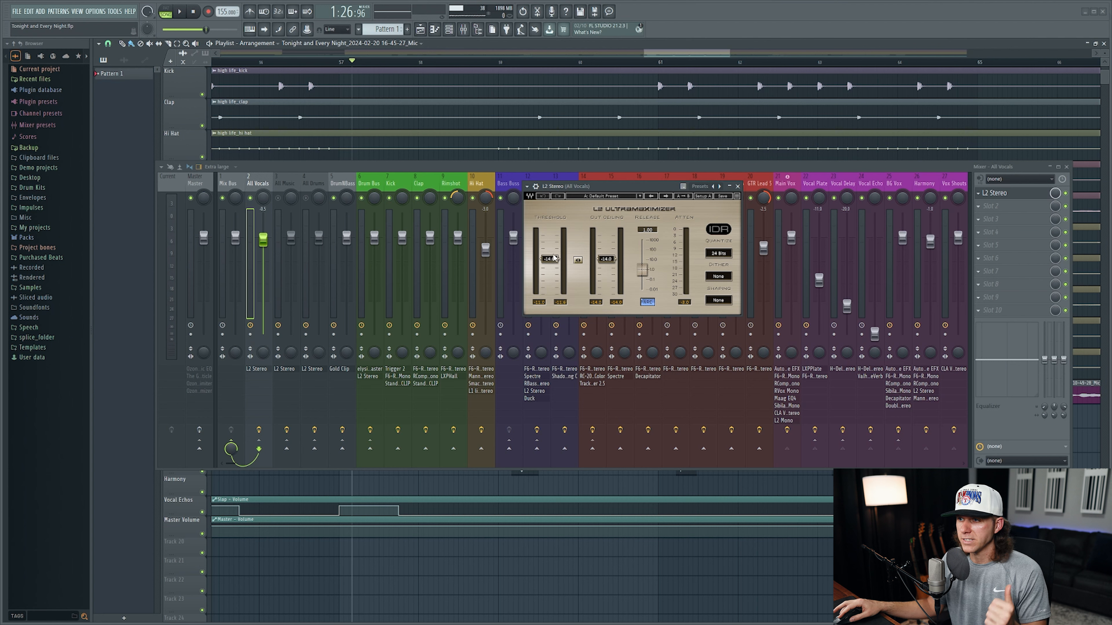
pyautogui.press('Escape')
# Step: Unmute the All Music and All Drums buses and play the full mix from 0:59:09
pyautogui.click(279, 198)
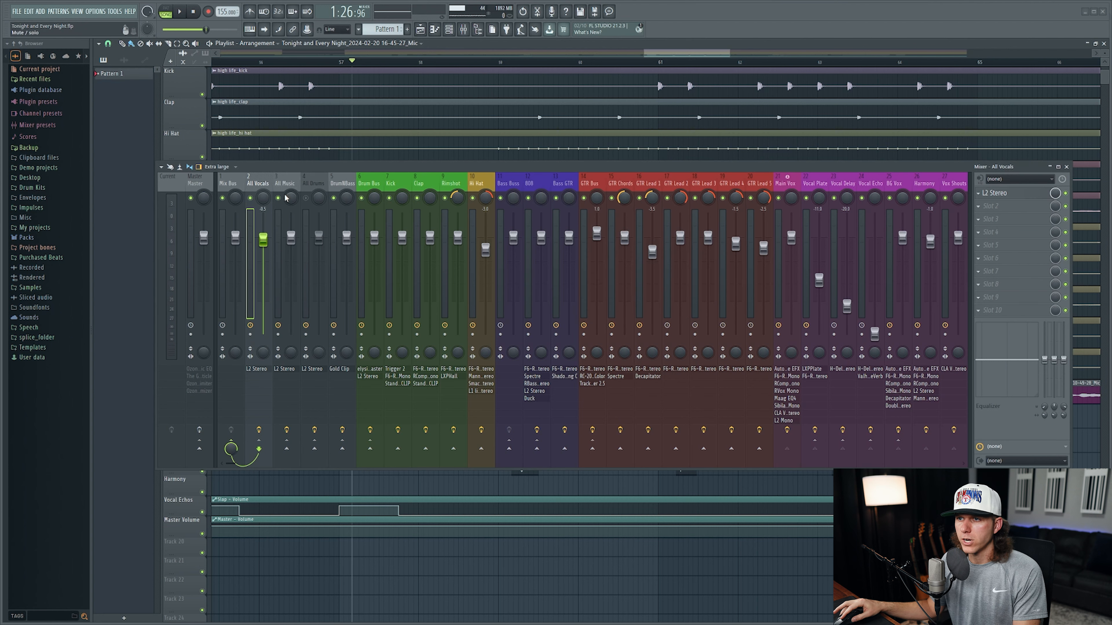
pyautogui.click(305, 199)
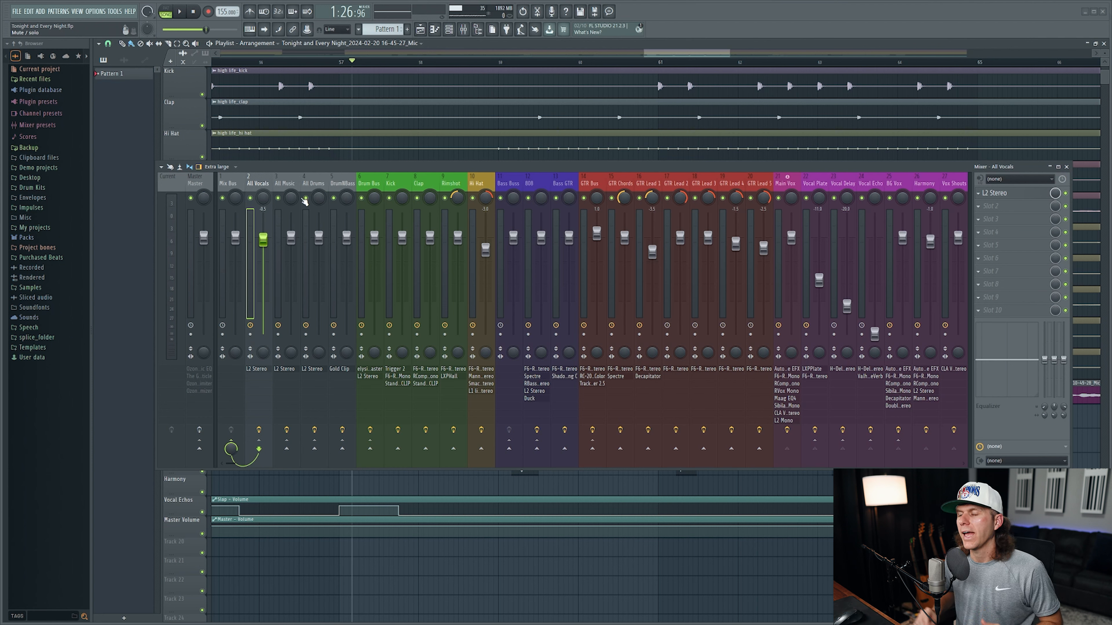
pyautogui.scroll(-5, 537, 569)
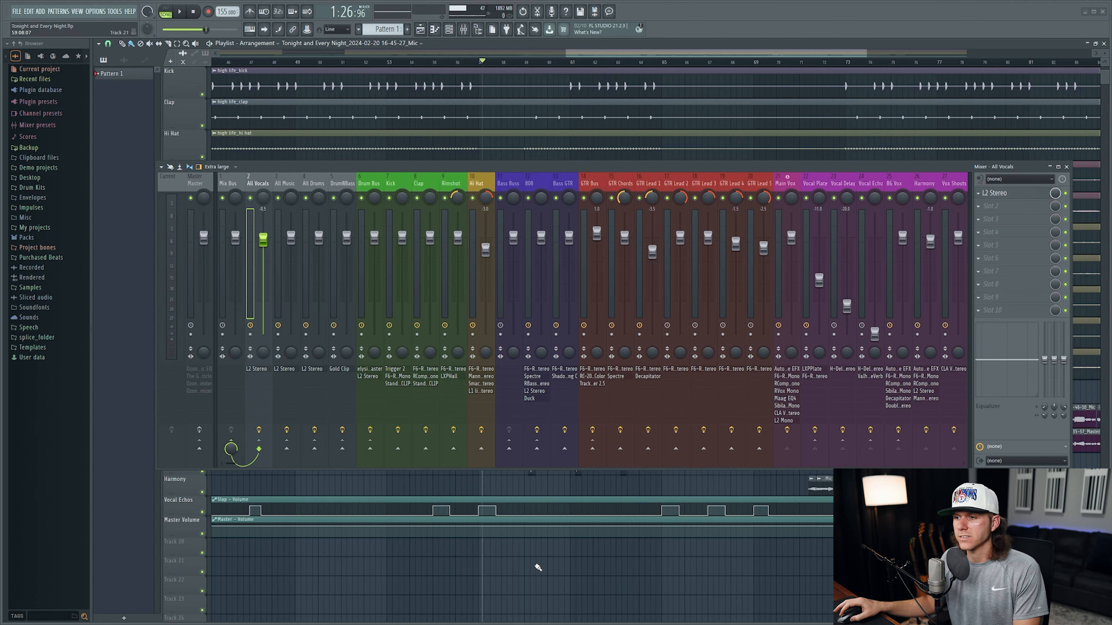
pyautogui.click(516, 61)
pyautogui.press('space')
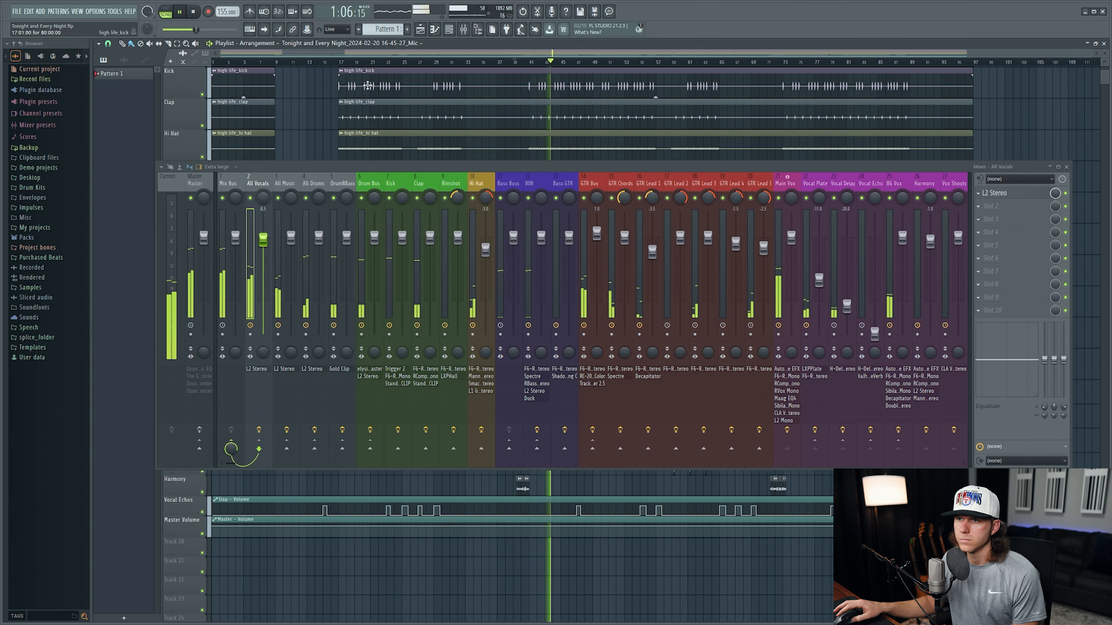
# Step: Select the Mix Bus, follow the playback in the playlist and mixer through the last chorus, and stop it
pyautogui.click(227, 184)
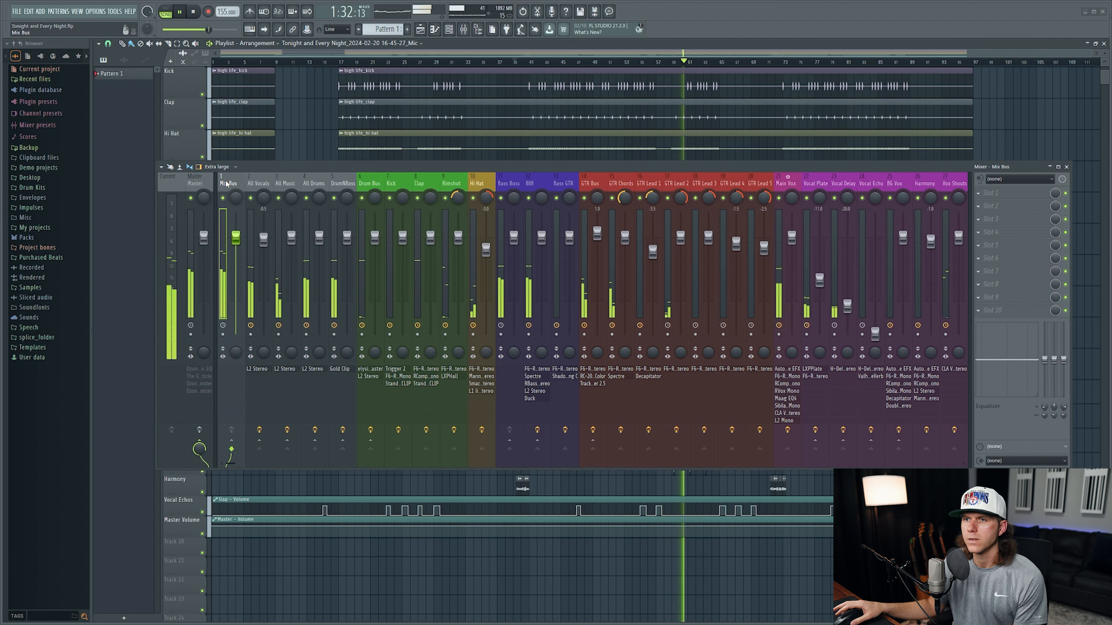
pyautogui.click(1067, 167)
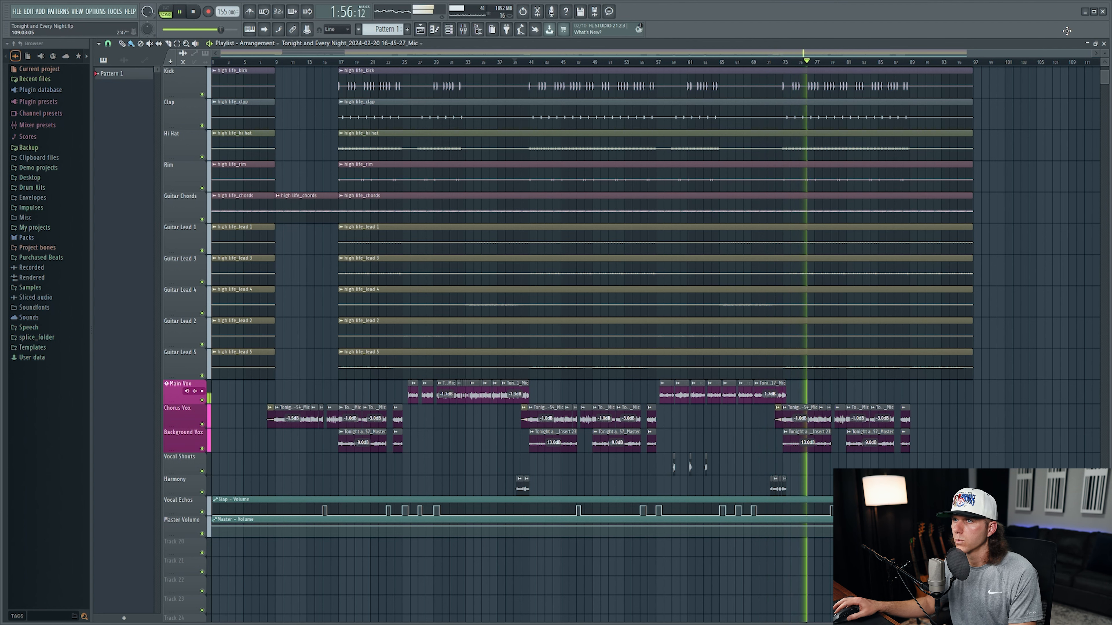
pyautogui.click(464, 31)
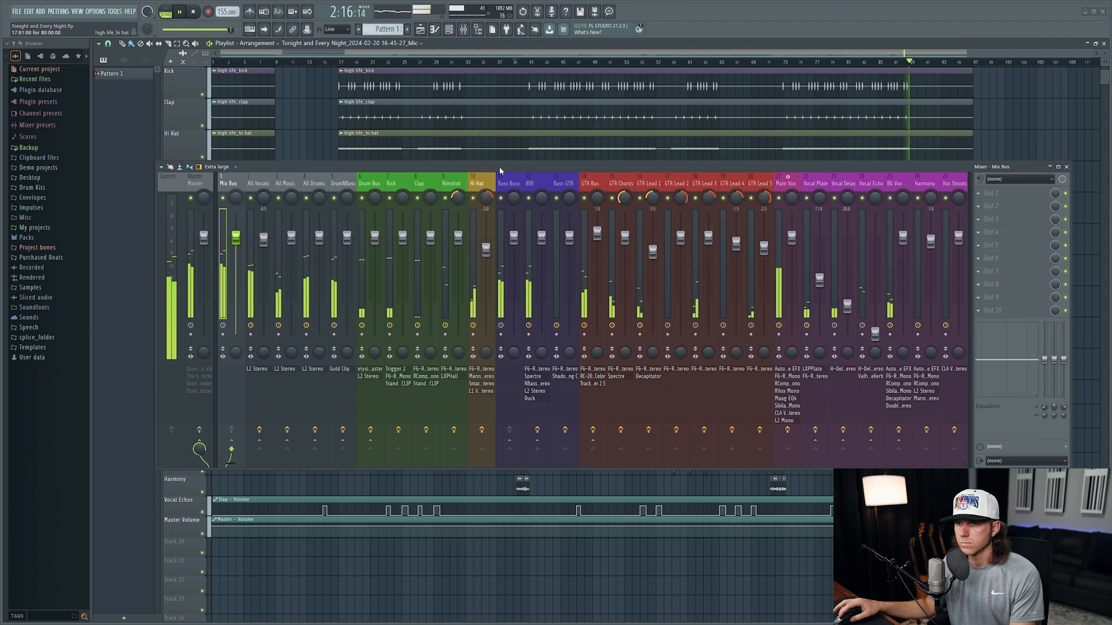
pyautogui.press('space')
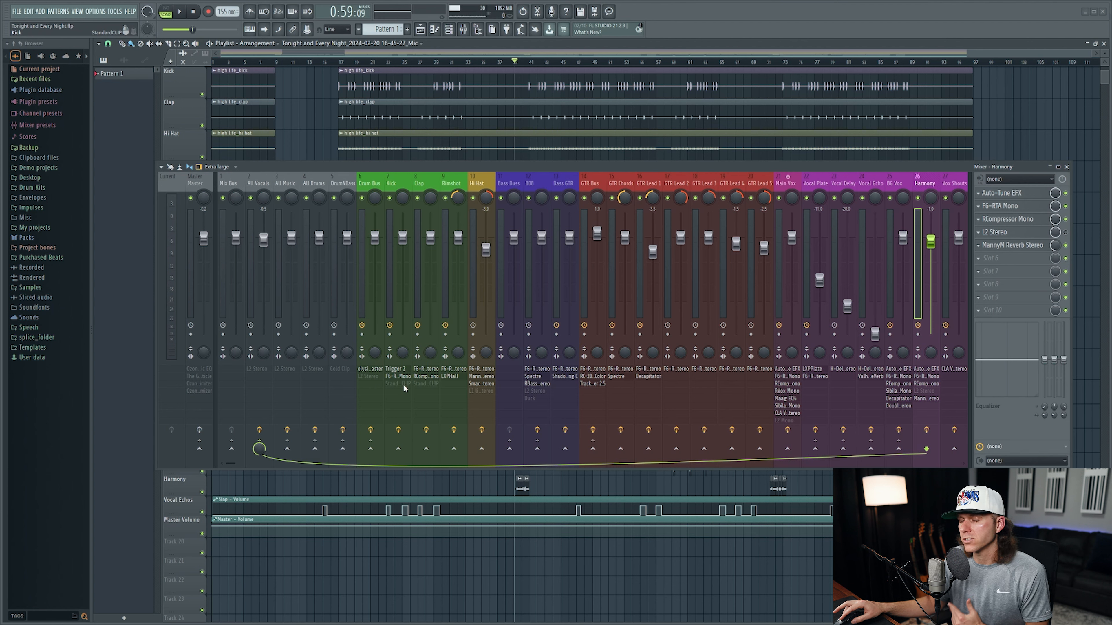
# Step: Select the Mix Bus and audition the full mix from 0:59:09 with the track and bus limiters and clippers bypassed
pyautogui.click(234, 183)
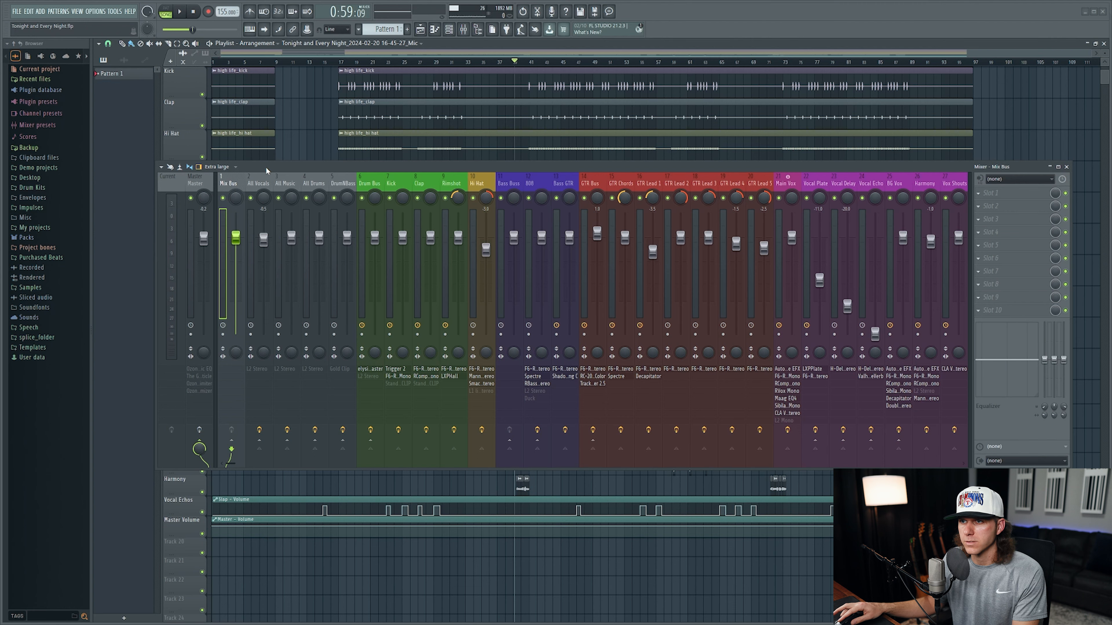
pyautogui.press('space')
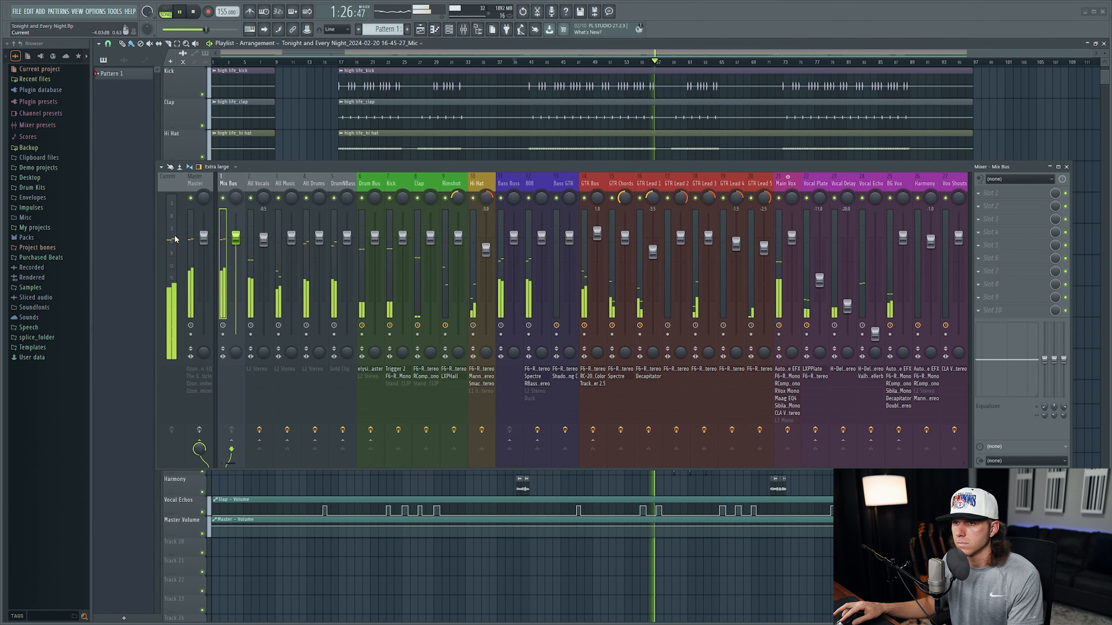
pyautogui.press('space')
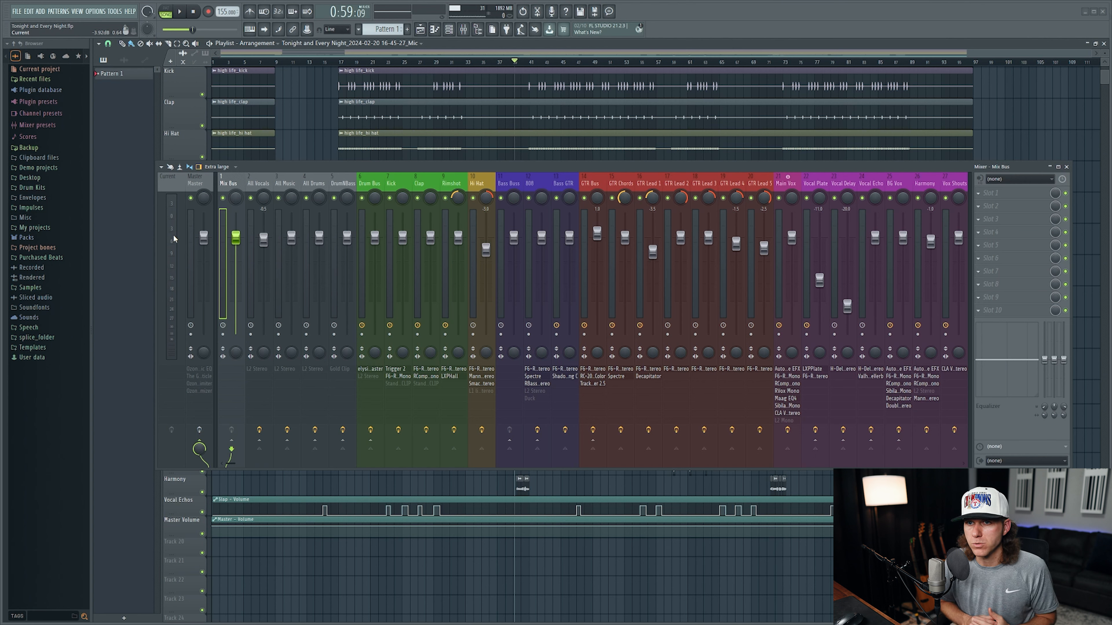
# Step: Replay the full mix from 0:59:09 with the limiters and clippers enabled, and stop after comparing the levels
pyautogui.press('space')
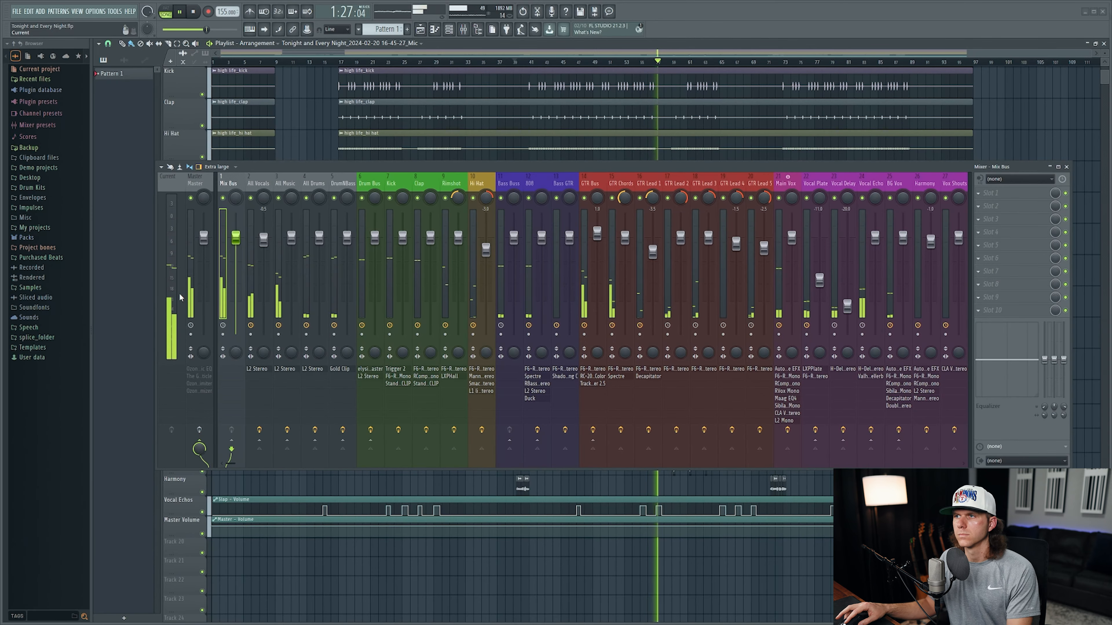
pyautogui.press('space')
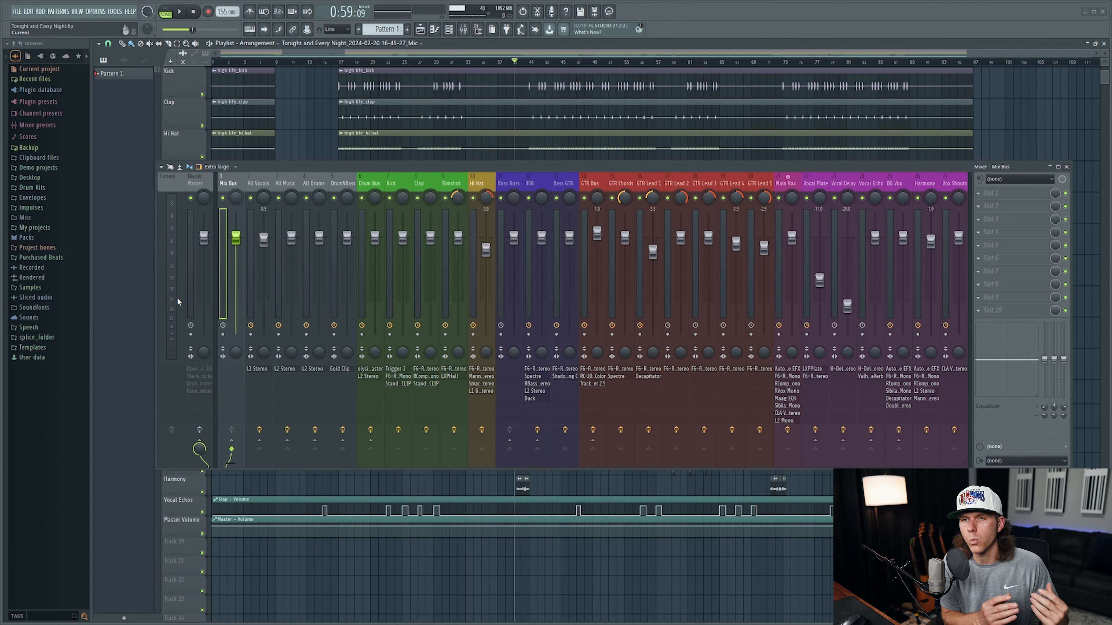
# Step: Select the Master track to examine its effects chain
pyautogui.click(196, 291)
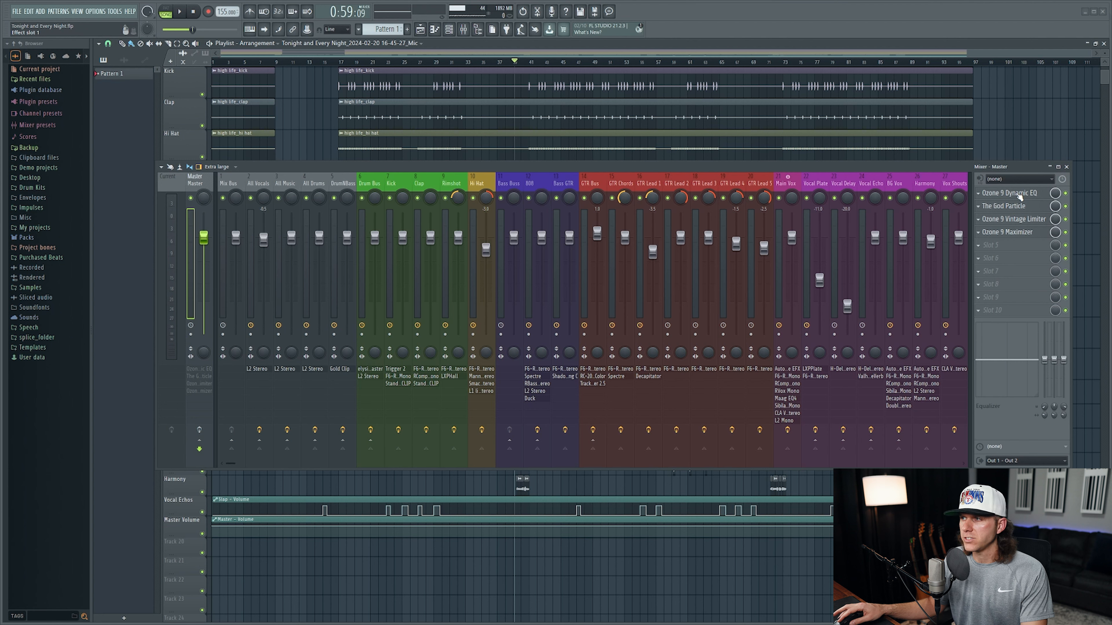